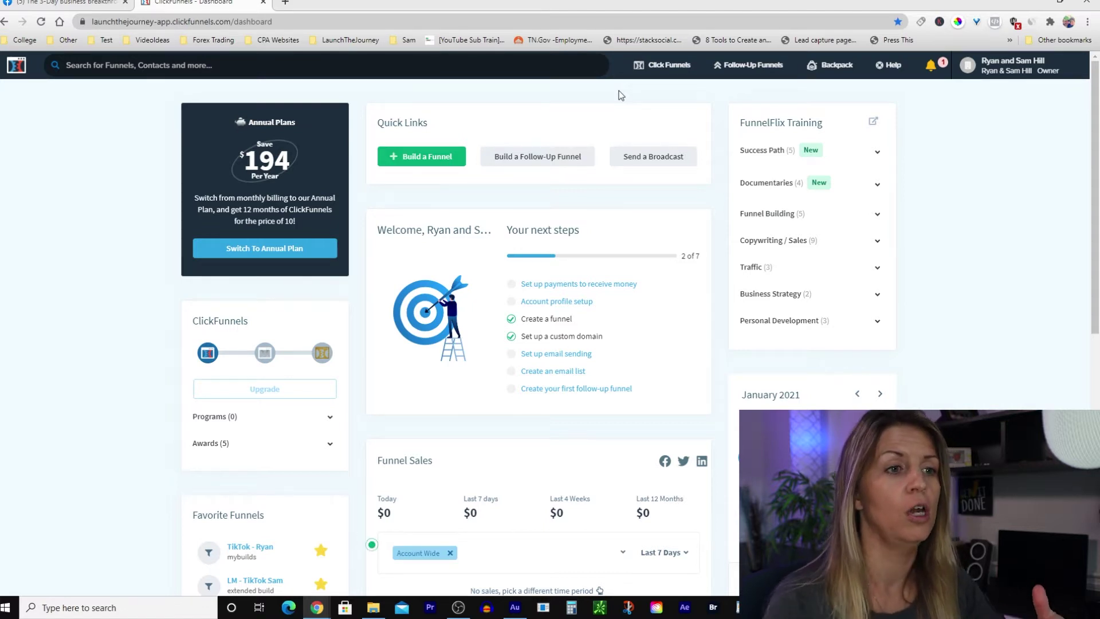
Start a new funnel from the funnels list with Collect Emails as its goal.
{"action": "mouse_move", "coordinate": [651, 74]}
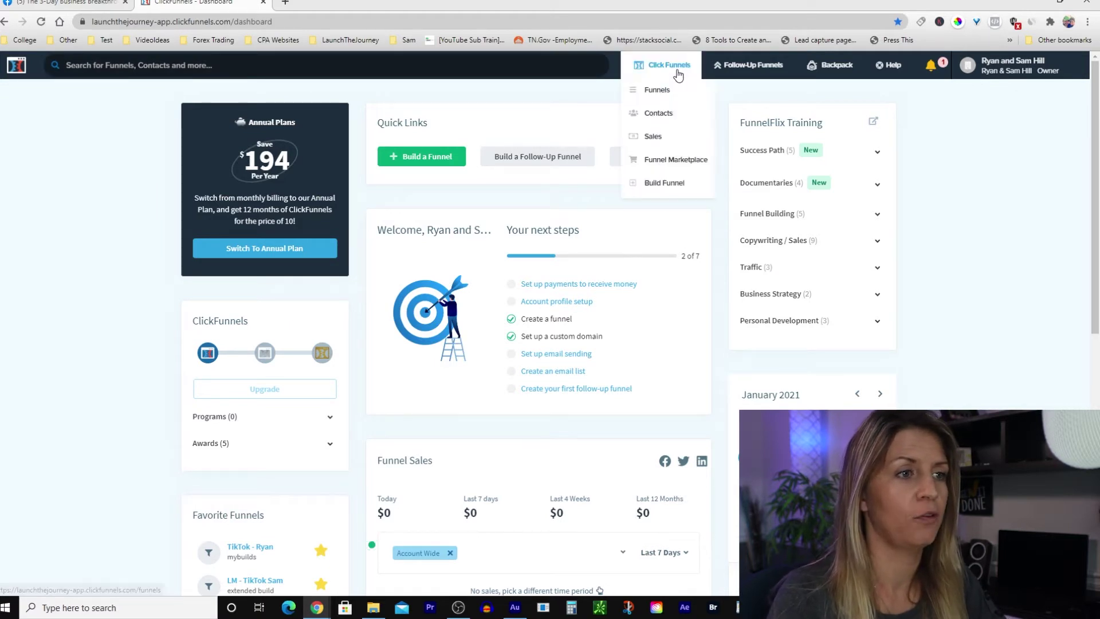
{"action": "left_click", "coordinate": [646, 92]}
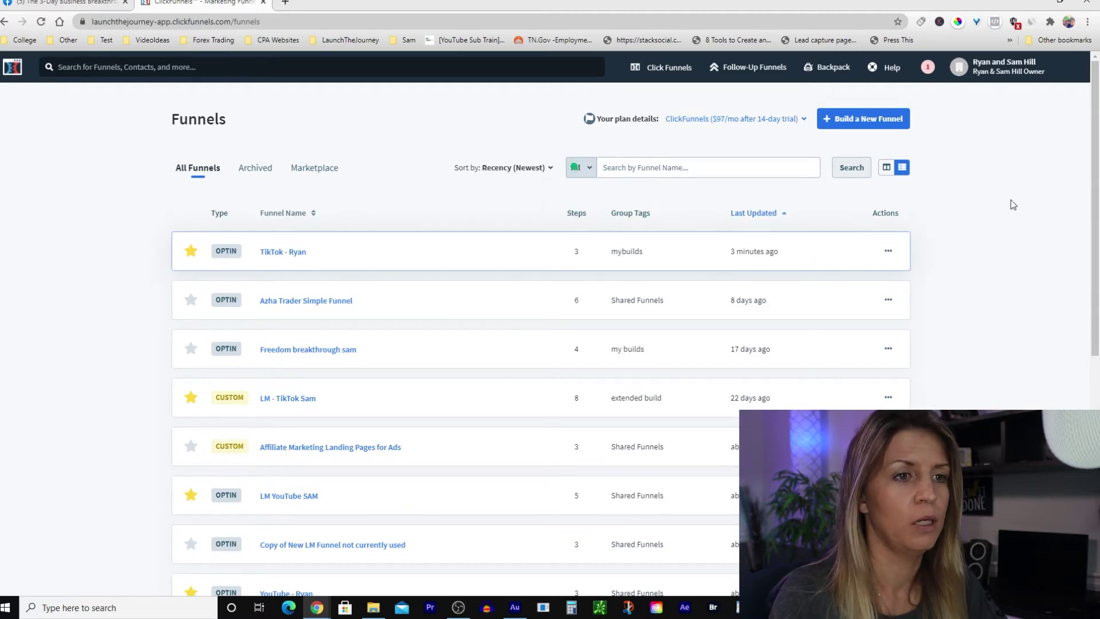
{"action": "left_click", "coordinate": [869, 121]}
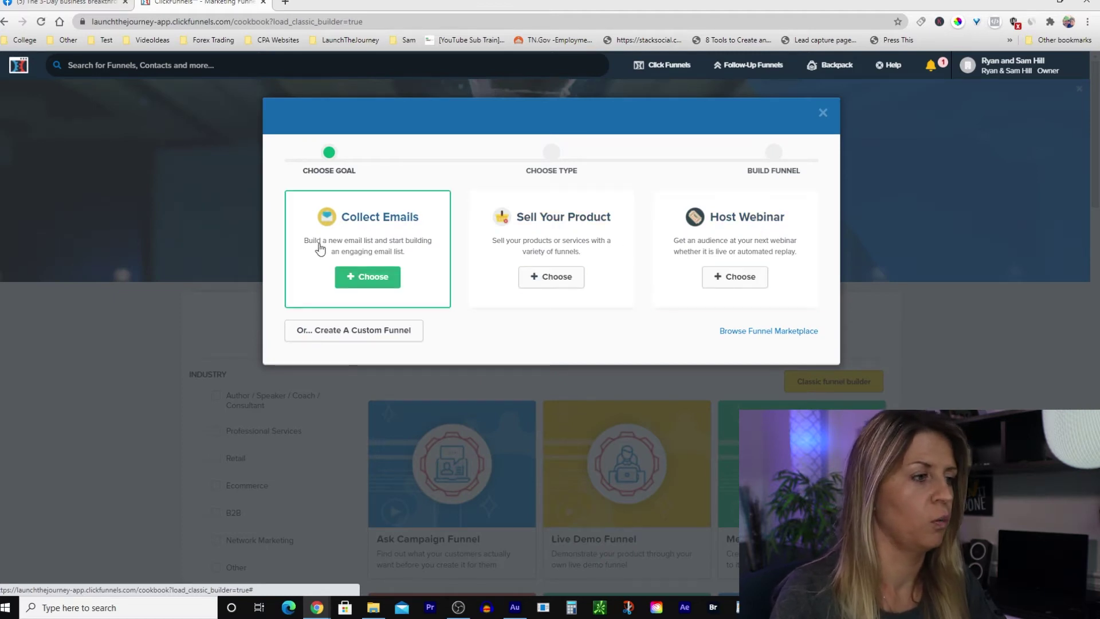
{"action": "left_click", "coordinate": [366, 278]}
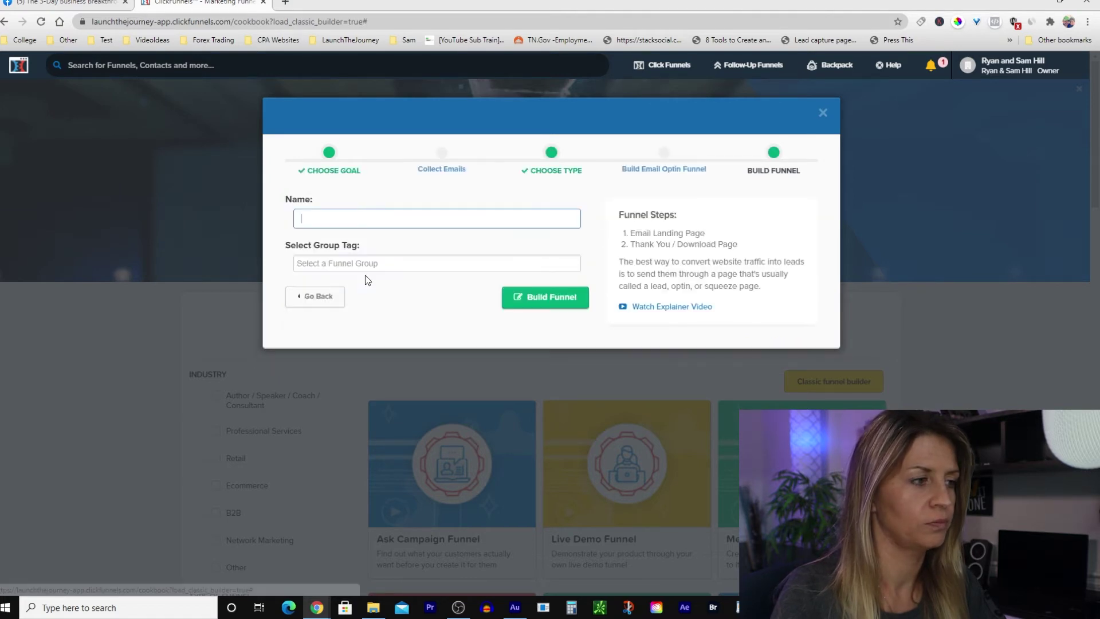
Name the funnel "youtube traning", assign it the mybuilds group tag and build it.
{"action": "left_click", "coordinate": [312, 220]}
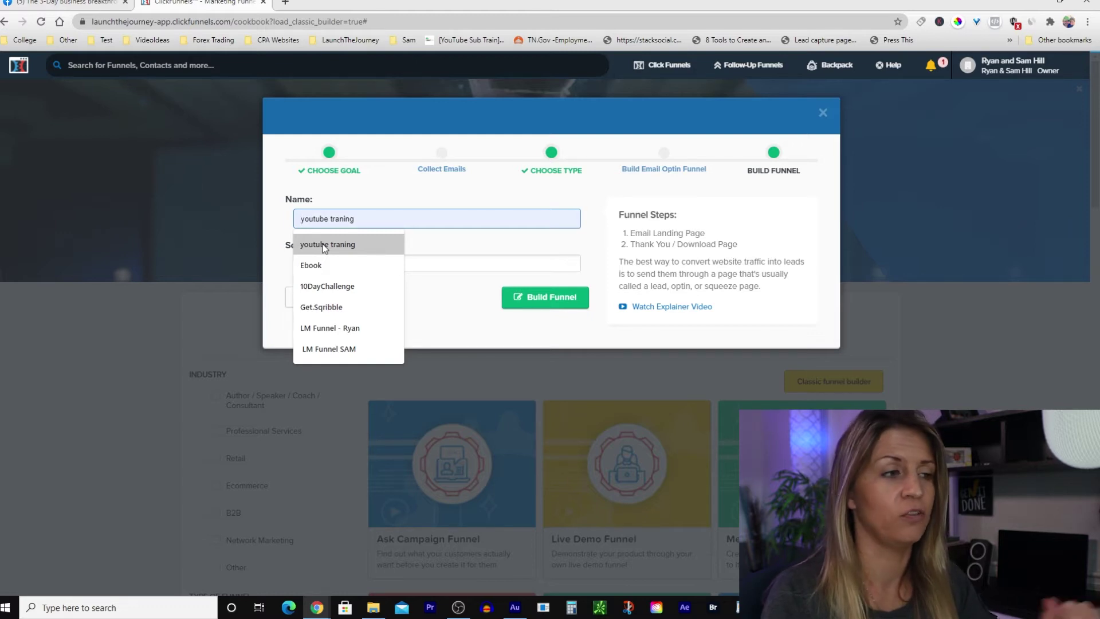
{"action": "left_click", "coordinate": [325, 246]}
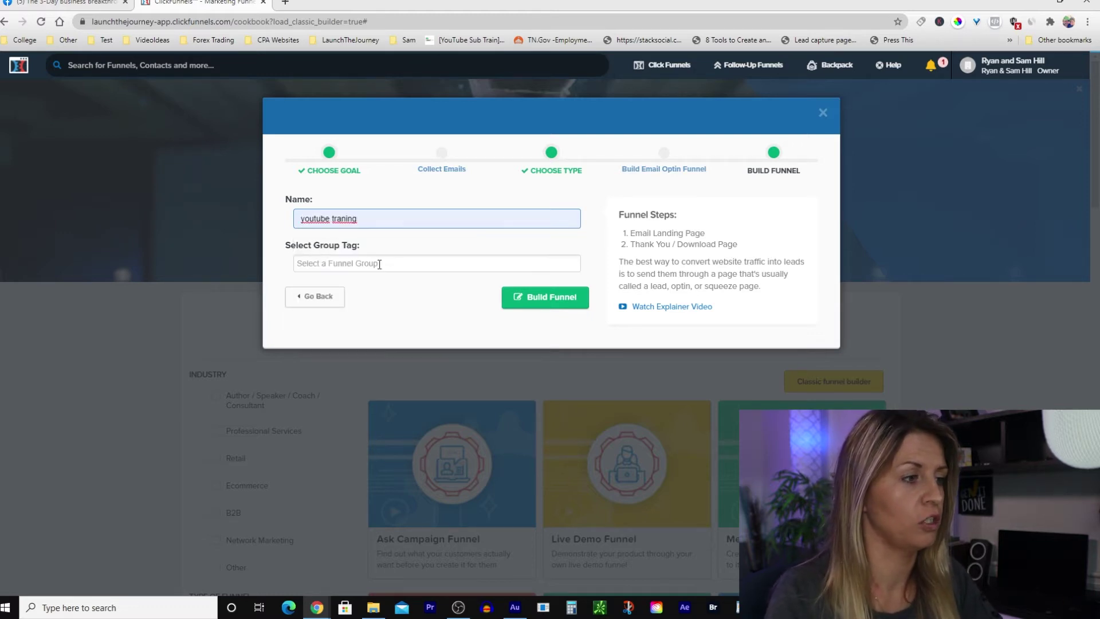
{"action": "left_click", "coordinate": [325, 266]}
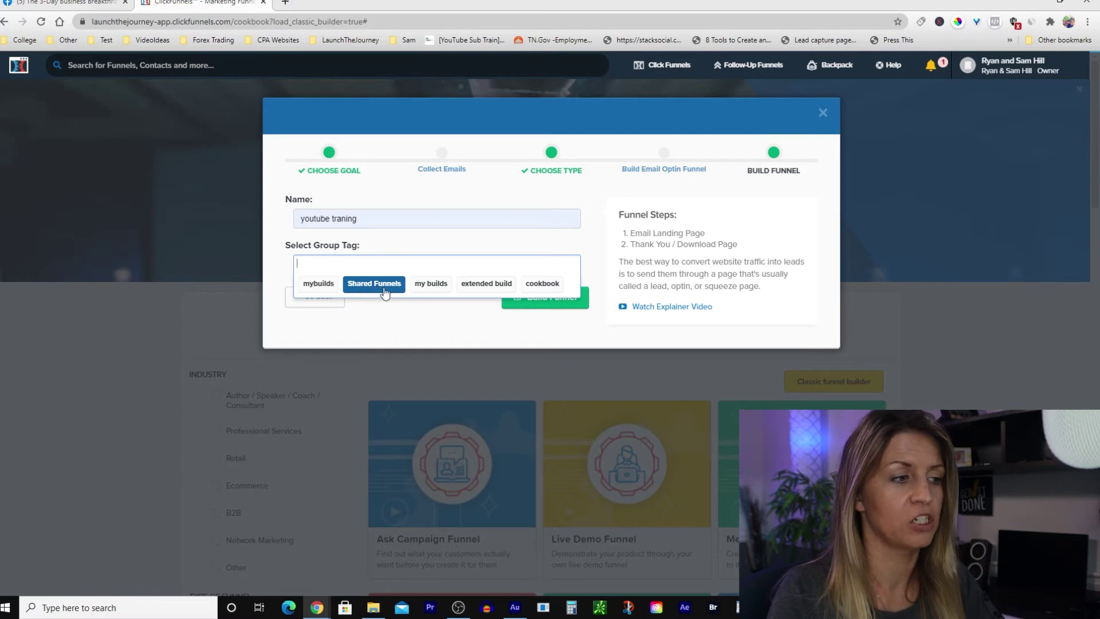
{"action": "left_click", "coordinate": [318, 284]}
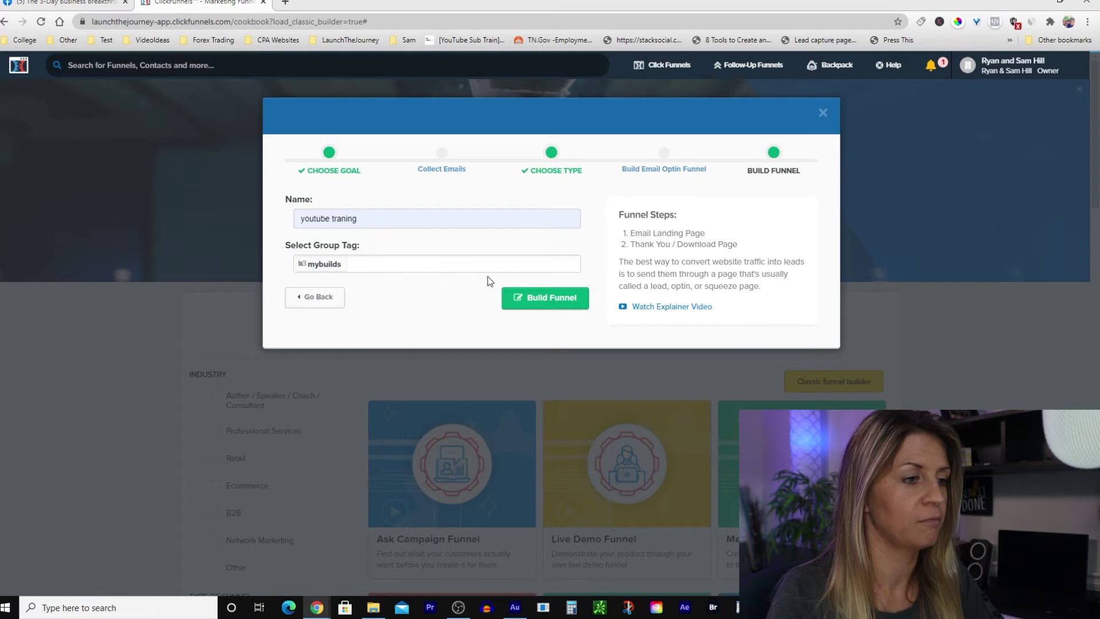
{"action": "left_click", "coordinate": [550, 298]}
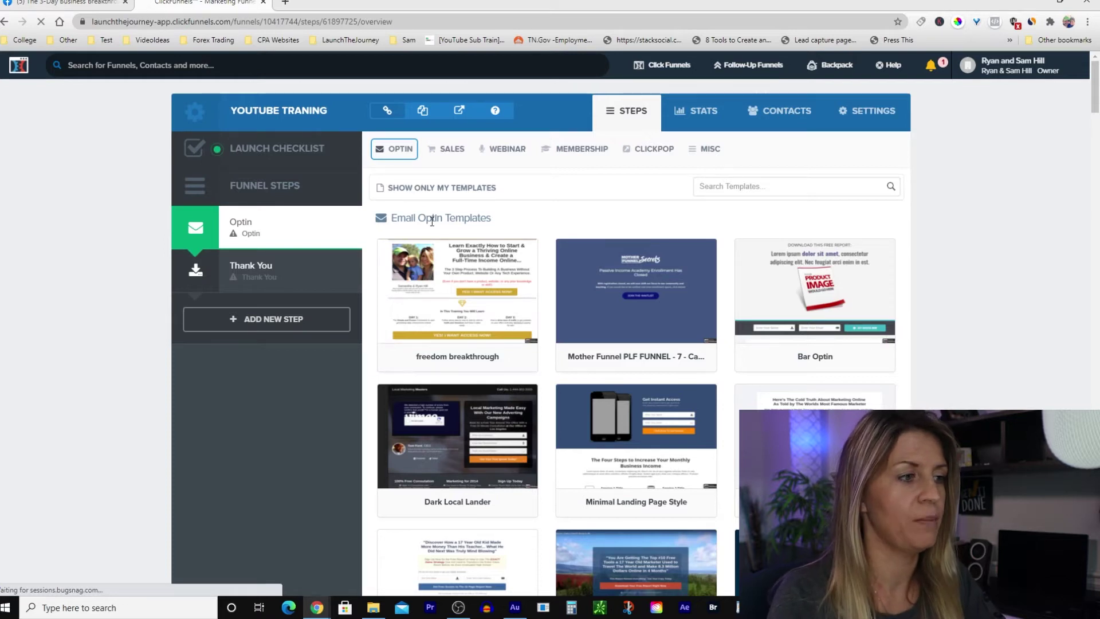
Look through the email optin templates available for the Optin step, down to the end of the gallery.
{"action": "mouse_move", "coordinate": [523, 286]}
{"action": "scroll", "coordinate": [573, 275], "scroll_direction": "down", "scroll_amount": 2}
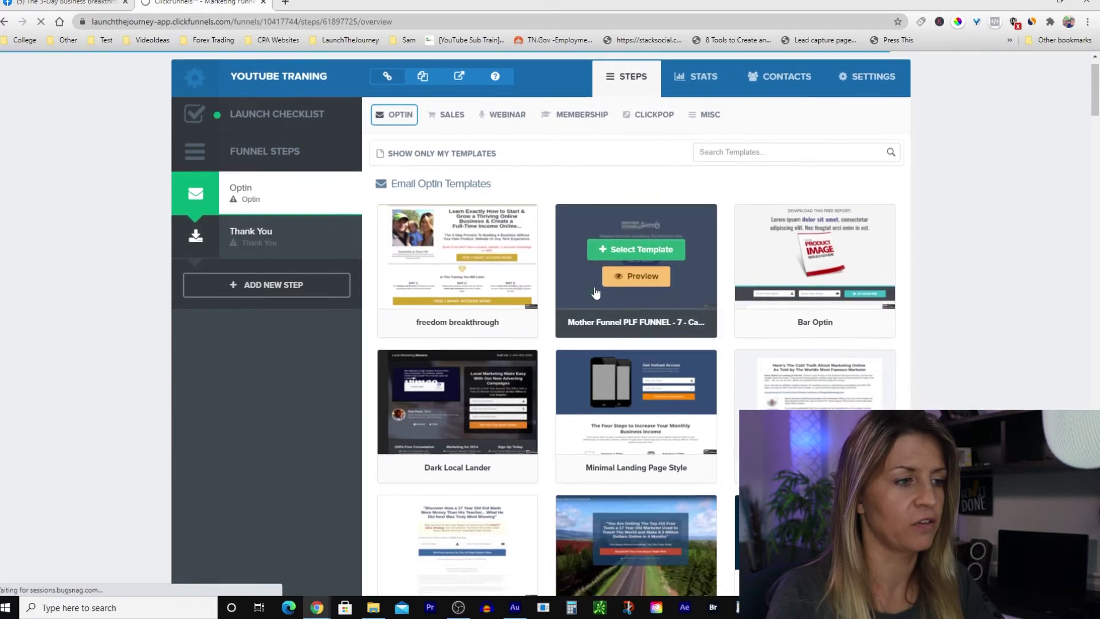
{"action": "scroll", "coordinate": [487, 321], "scroll_direction": "up", "scroll_amount": 2}
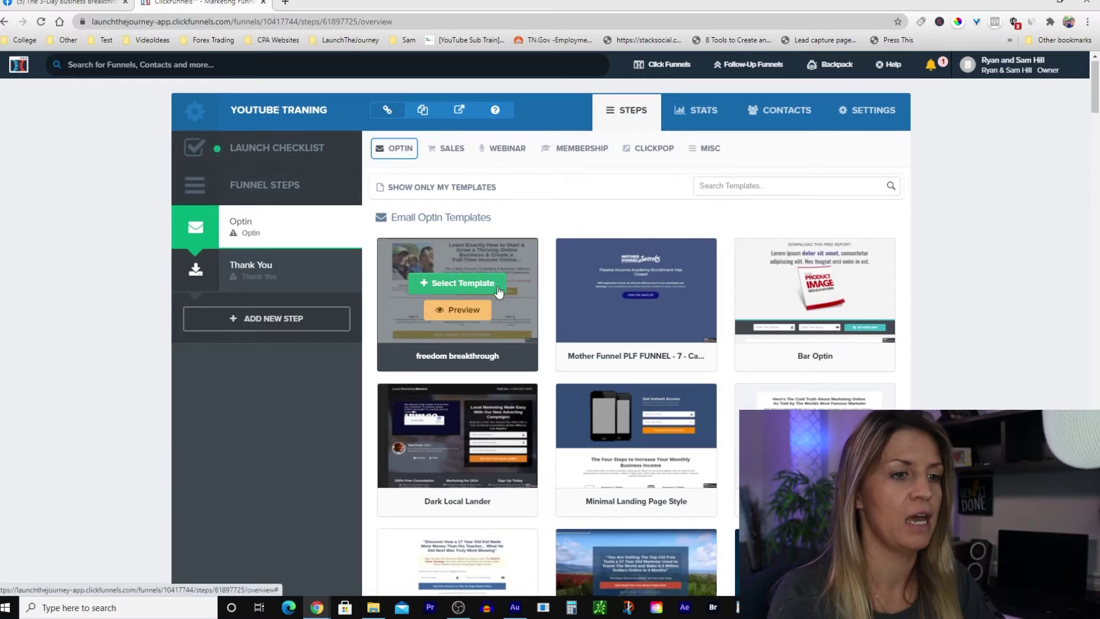
{"action": "scroll", "coordinate": [505, 283], "scroll_direction": "down", "scroll_amount": 2}
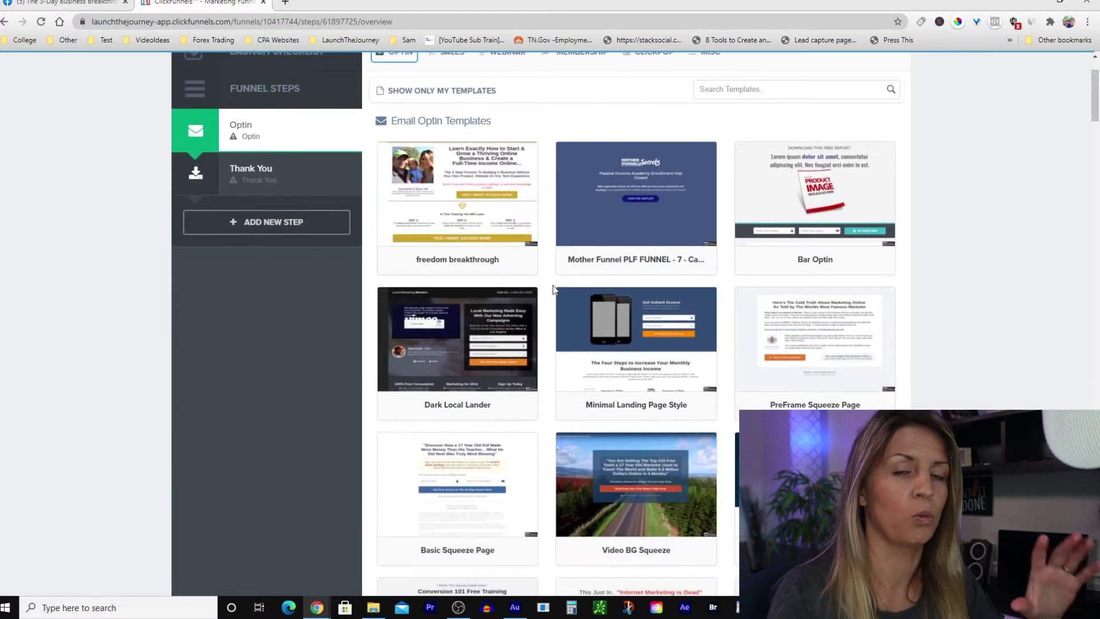
{"action": "scroll", "coordinate": [611, 306], "scroll_direction": "down", "scroll_amount": 2}
{"action": "scroll", "coordinate": [612, 304], "scroll_direction": "down", "scroll_amount": 2}
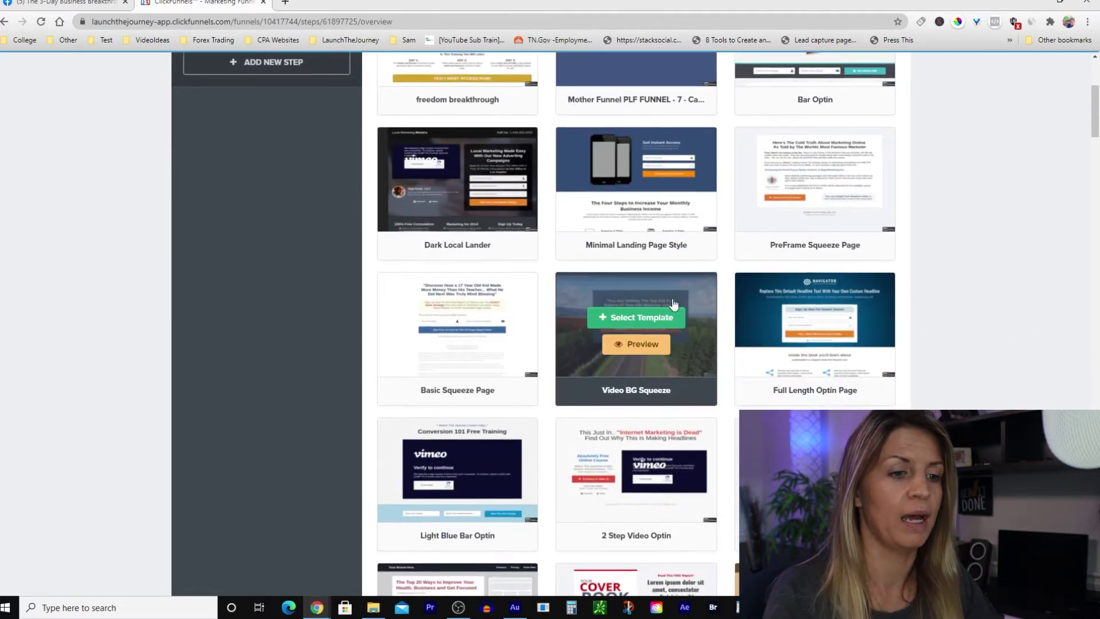
{"action": "scroll", "coordinate": [612, 304], "scroll_direction": "down", "scroll_amount": 3}
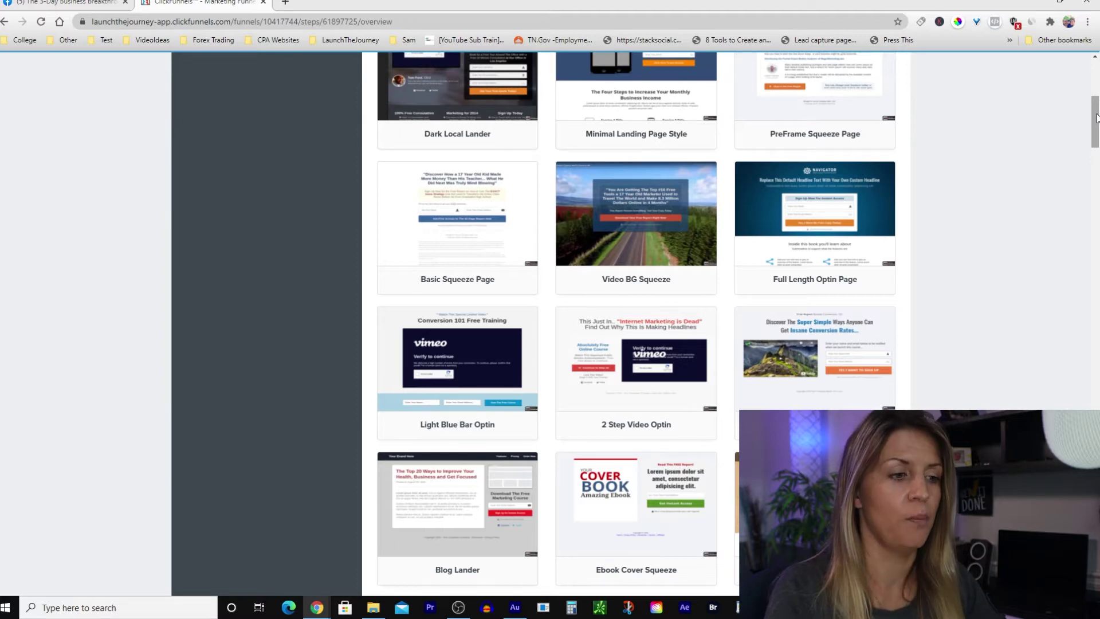
{"action": "left_click_drag", "start_coordinate": [1096, 118], "coordinate": [1085, 444]}
{"action": "scroll", "coordinate": [644, 228], "scroll_direction": "down", "scroll_amount": 5}
{"action": "mouse_move", "coordinate": [644, 228]}
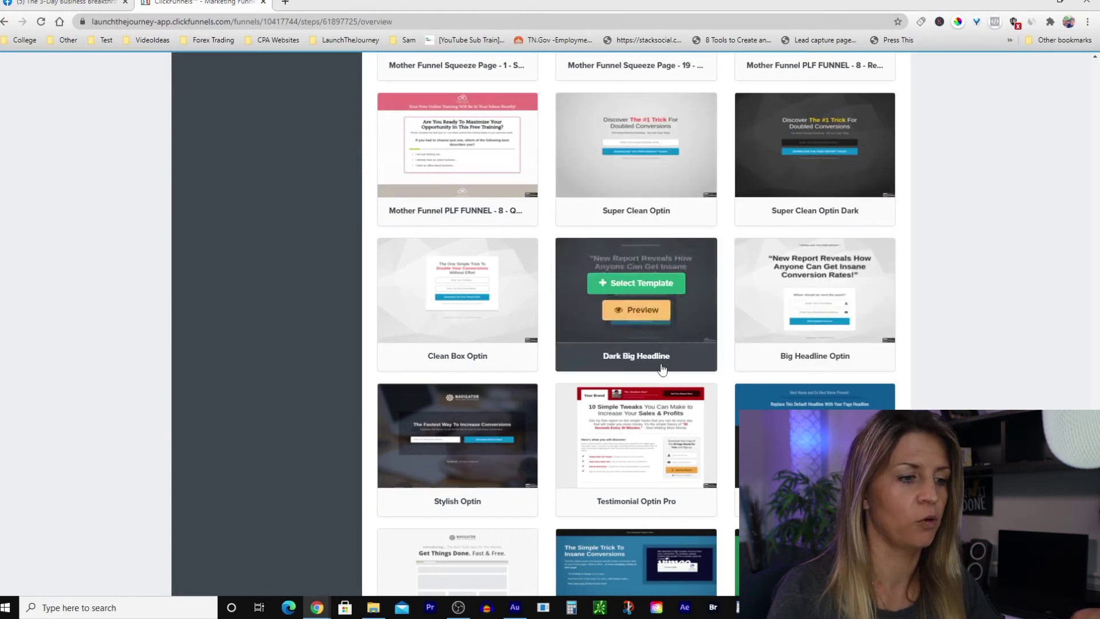
{"action": "mouse_move", "coordinate": [445, 435]}
{"action": "scroll", "coordinate": [636, 435], "scroll_direction": "down", "scroll_amount": 6}
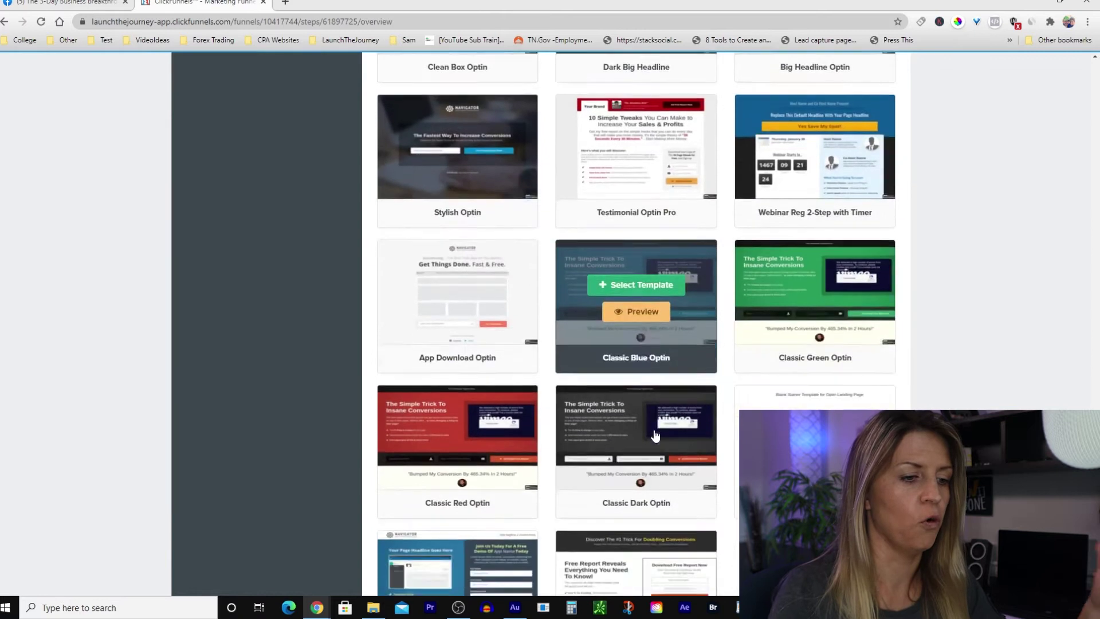
{"action": "scroll", "coordinate": [636, 475], "scroll_direction": "down", "scroll_amount": 1}
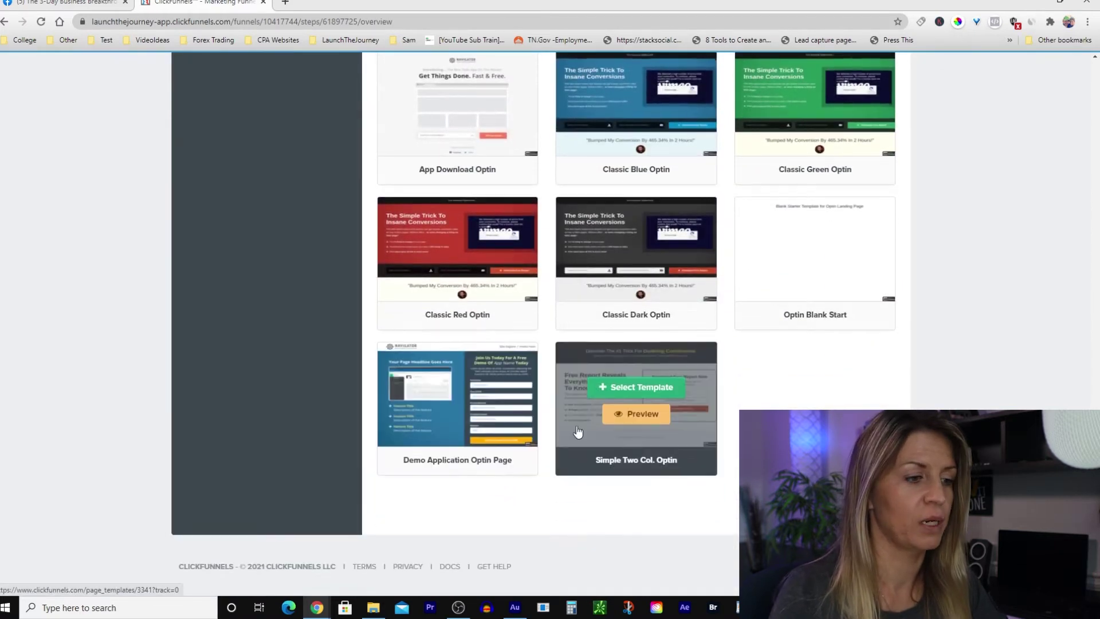
Apply the Super Clean Optin template to the Optin step and open the page for editing.
{"action": "scroll", "coordinate": [752, 221], "scroll_direction": "up", "scroll_amount": 4}
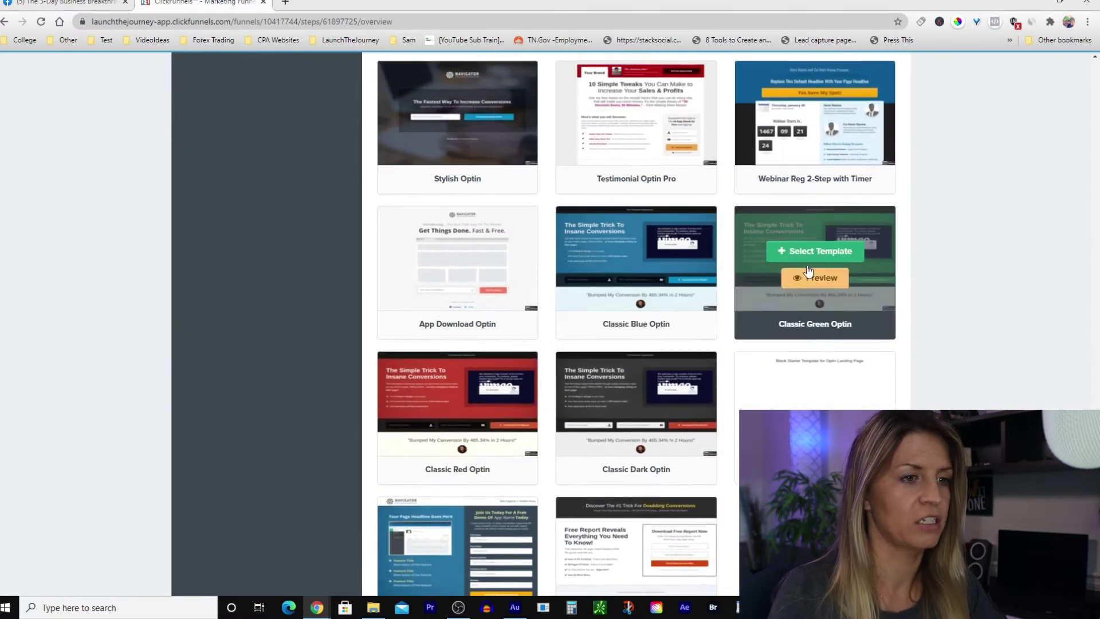
{"action": "scroll", "coordinate": [752, 220], "scroll_direction": "up", "scroll_amount": 6}
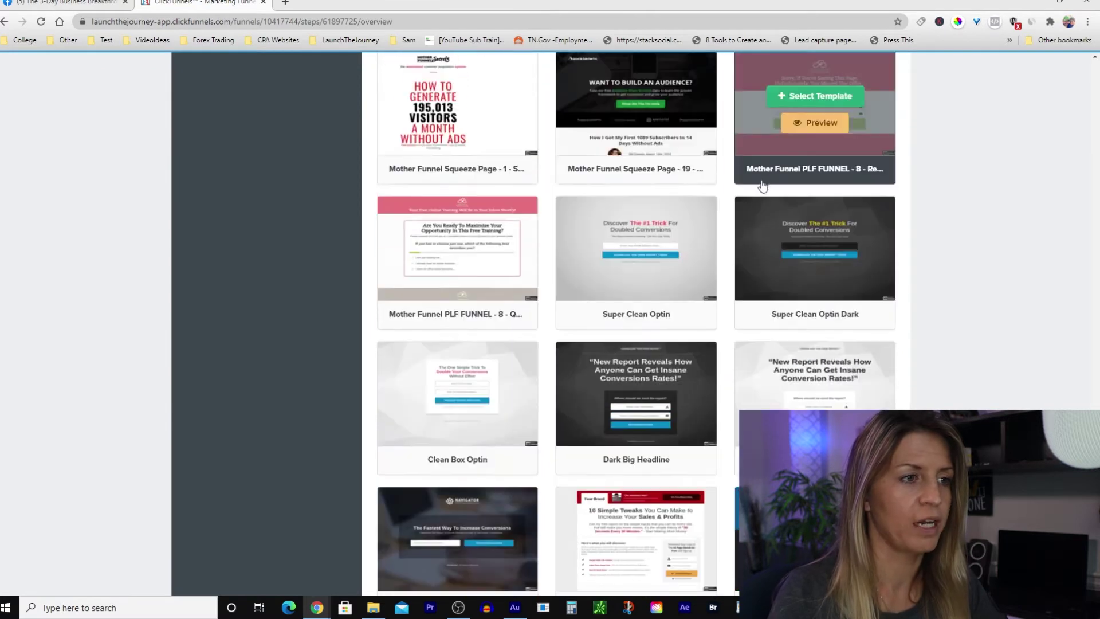
{"action": "scroll", "coordinate": [635, 190], "scroll_direction": "up", "scroll_amount": 1}
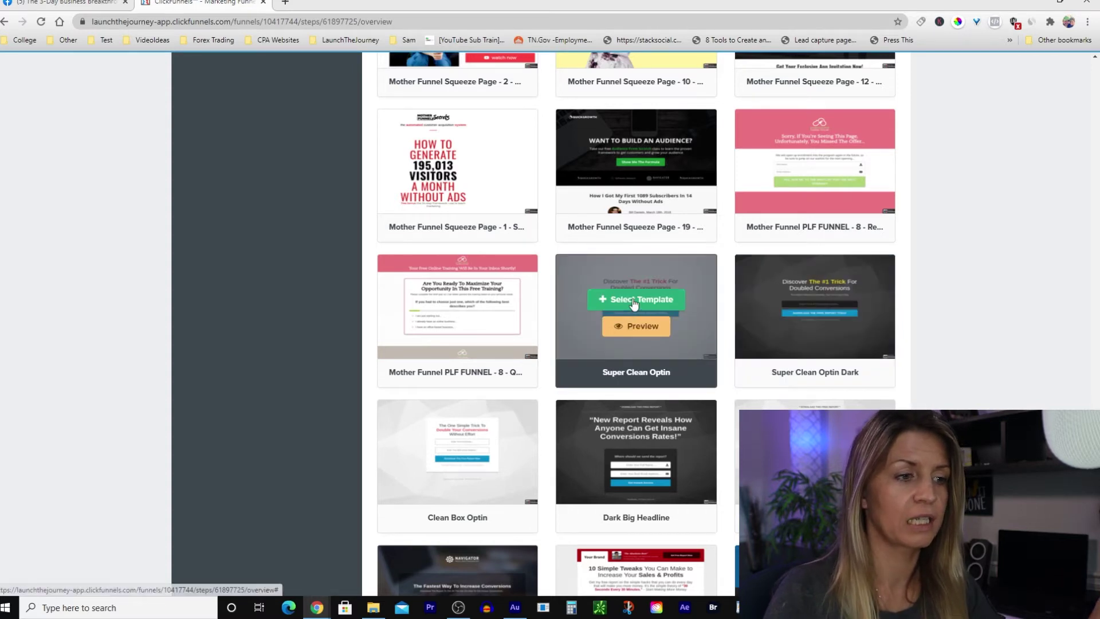
{"action": "left_click", "coordinate": [630, 300]}
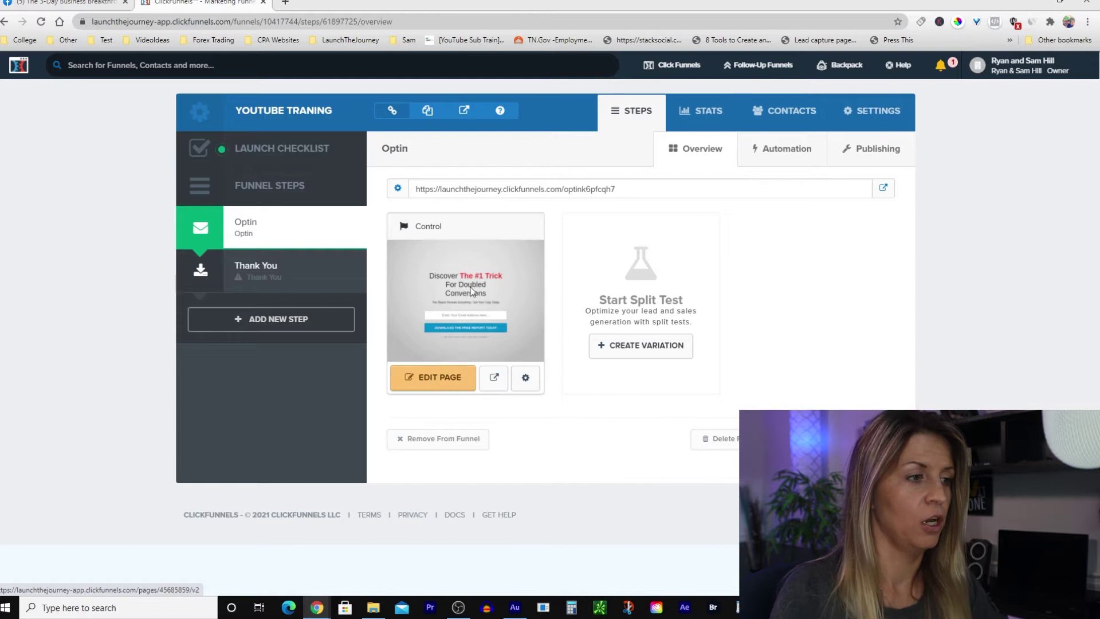
{"action": "left_click", "coordinate": [437, 383]}
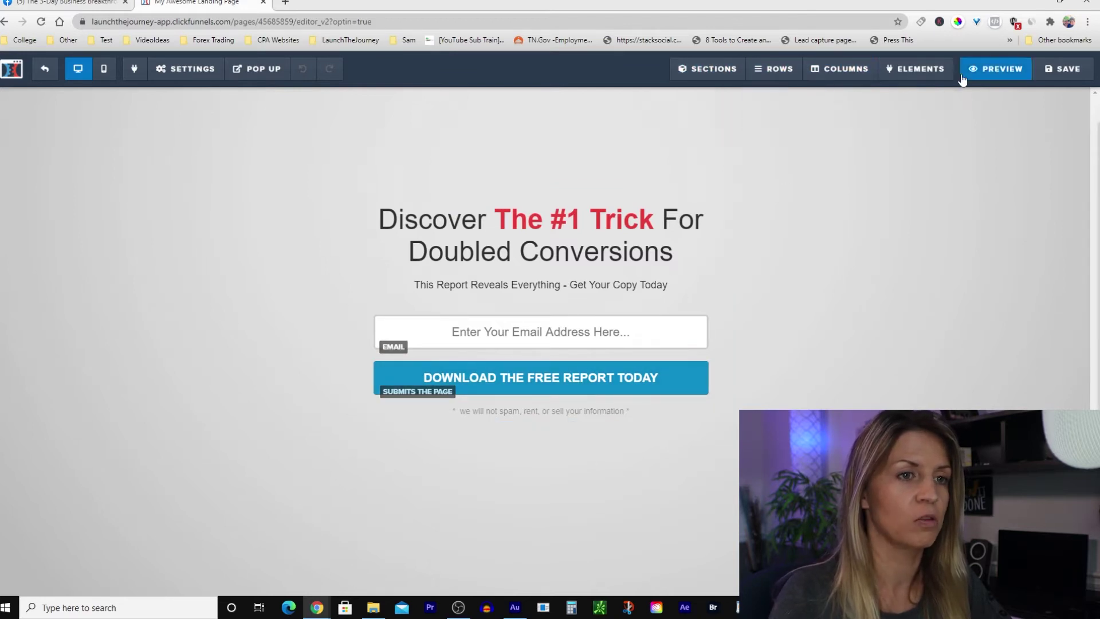
Examine the section and row options and the column layouts offered for a new row.
{"action": "mouse_move", "coordinate": [778, 70]}
{"action": "mouse_move", "coordinate": [713, 75]}
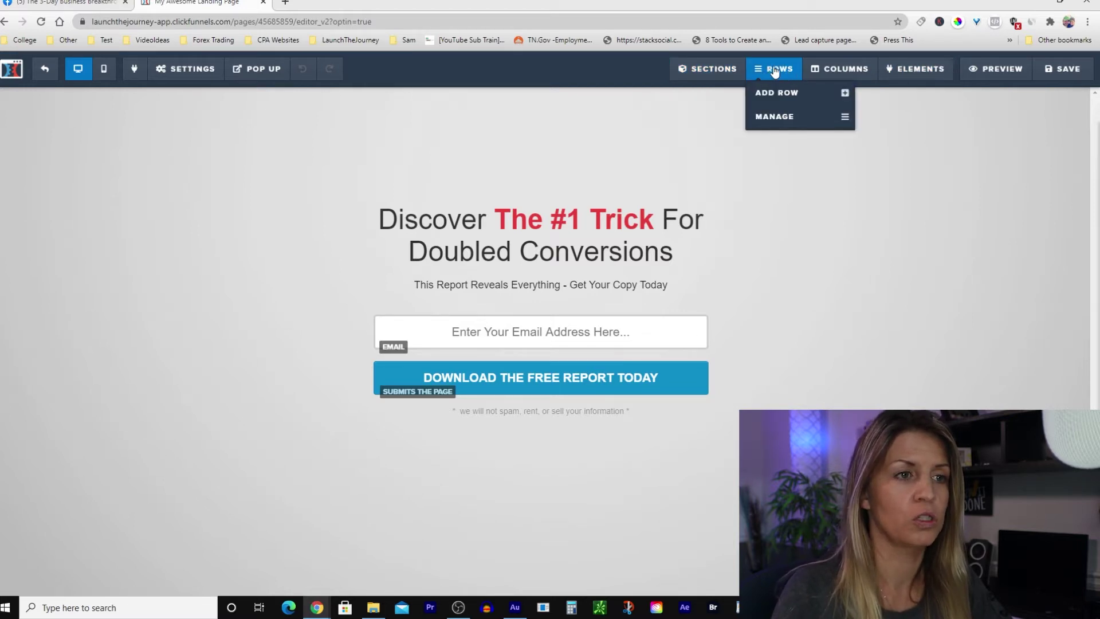
{"action": "left_click", "coordinate": [777, 92]}
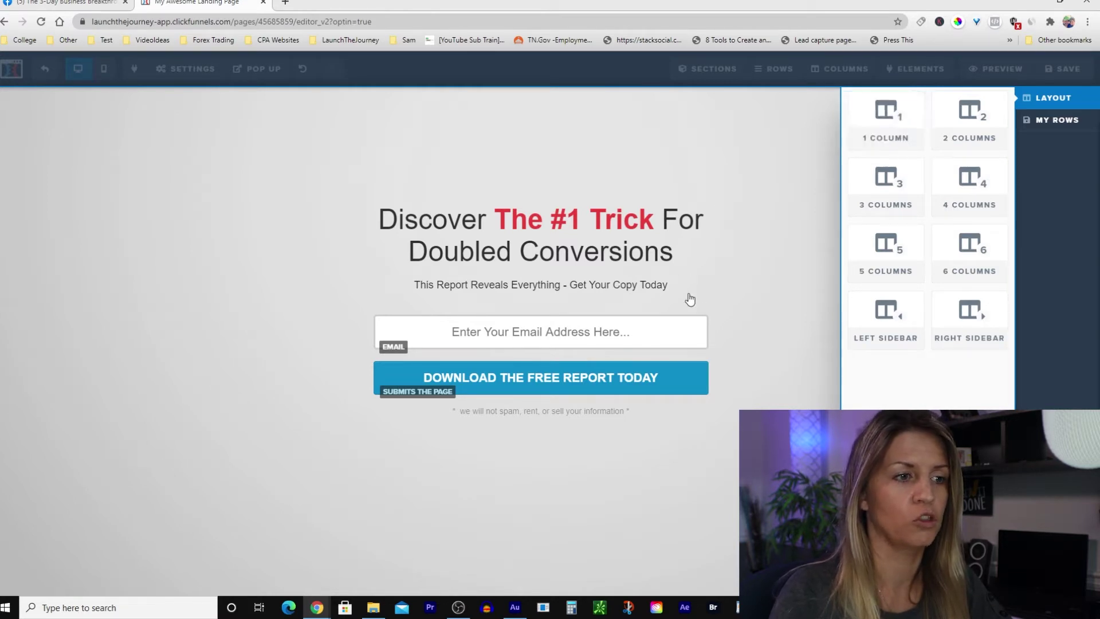
{"action": "left_click", "coordinate": [710, 231]}
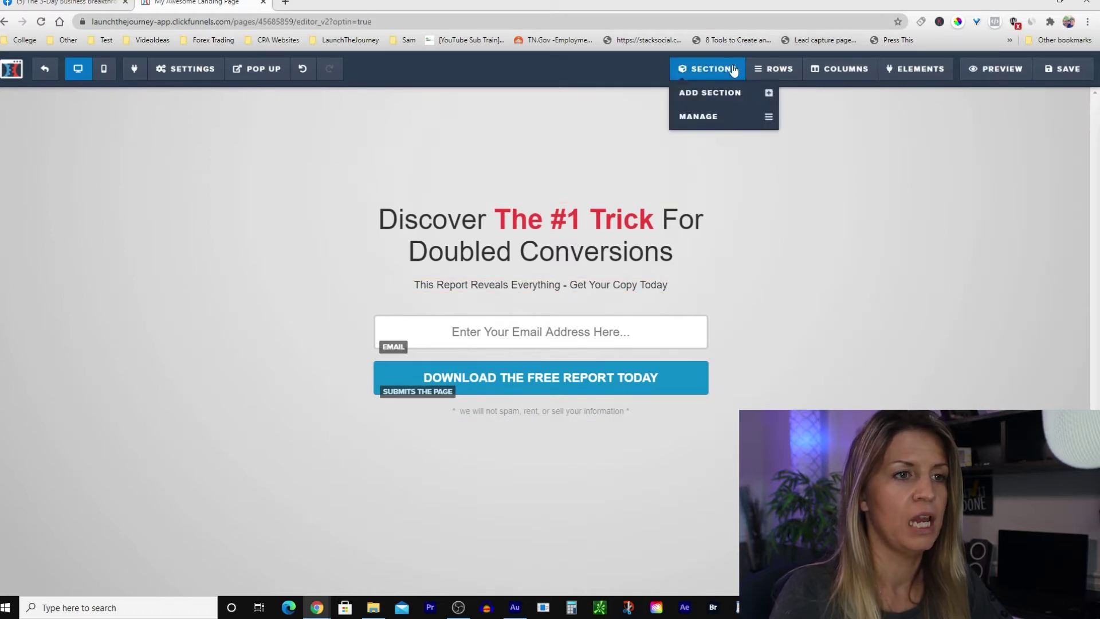
{"action": "mouse_move", "coordinate": [773, 71]}
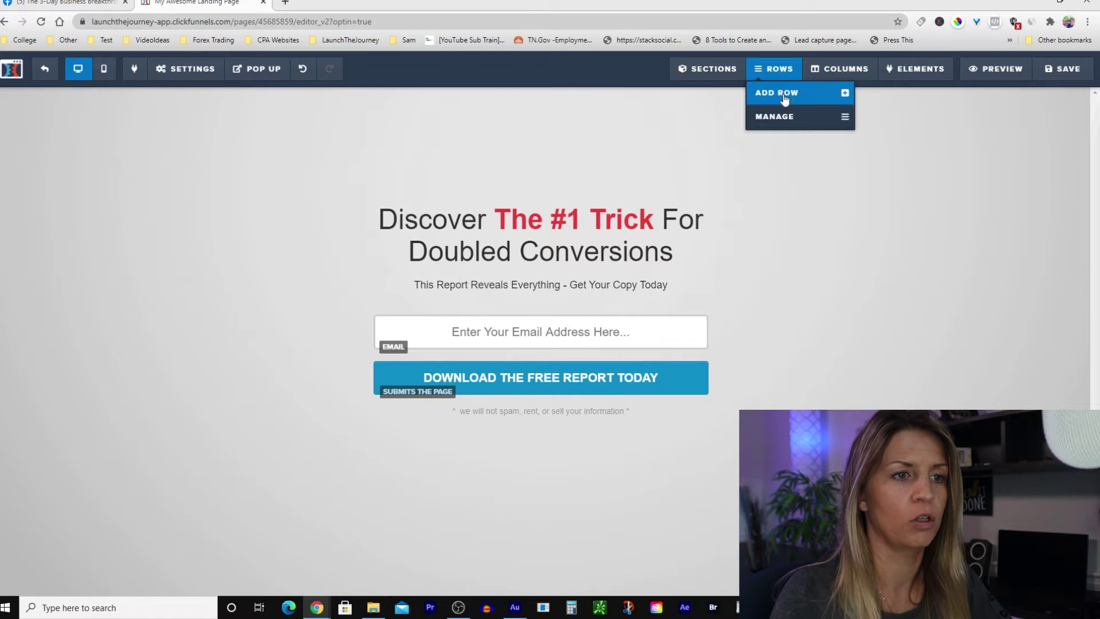
{"action": "left_click", "coordinate": [774, 90]}
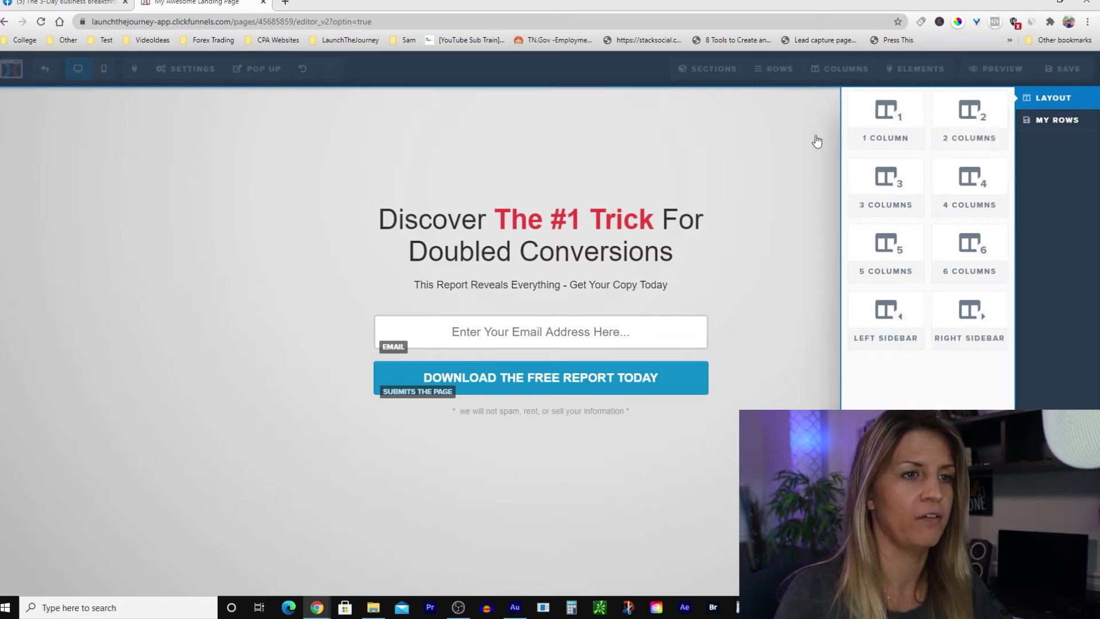
Examine the text, media and form elements that can be added to the page, then close the element library.
{"action": "mouse_move", "coordinate": [916, 68]}
{"action": "left_click", "coordinate": [914, 91]}
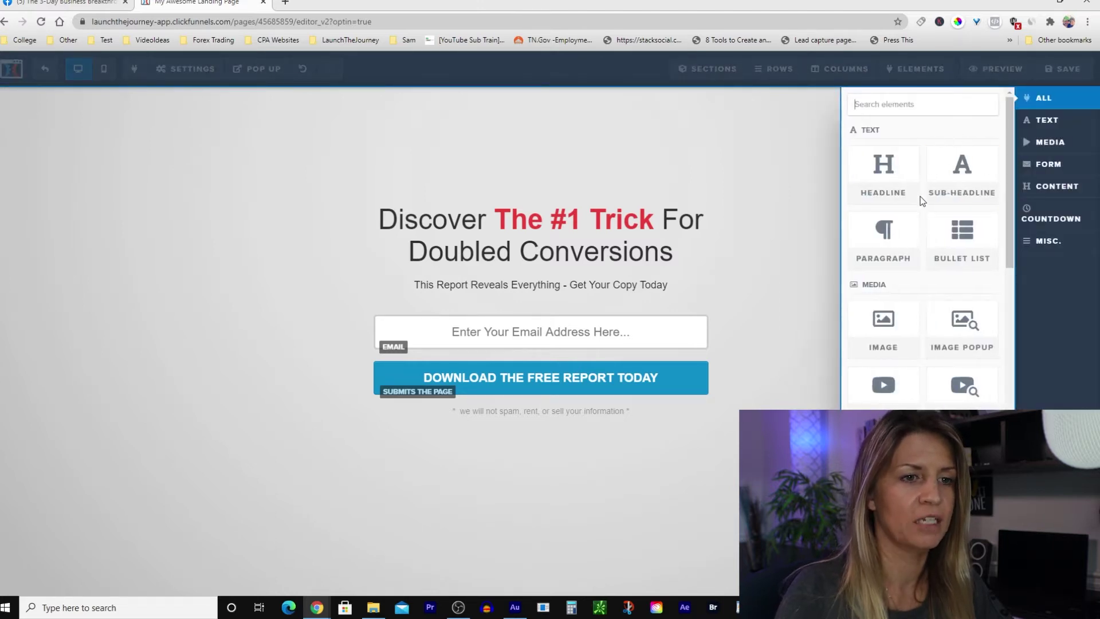
{"action": "scroll", "coordinate": [913, 257], "scroll_direction": "down", "scroll_amount": 3}
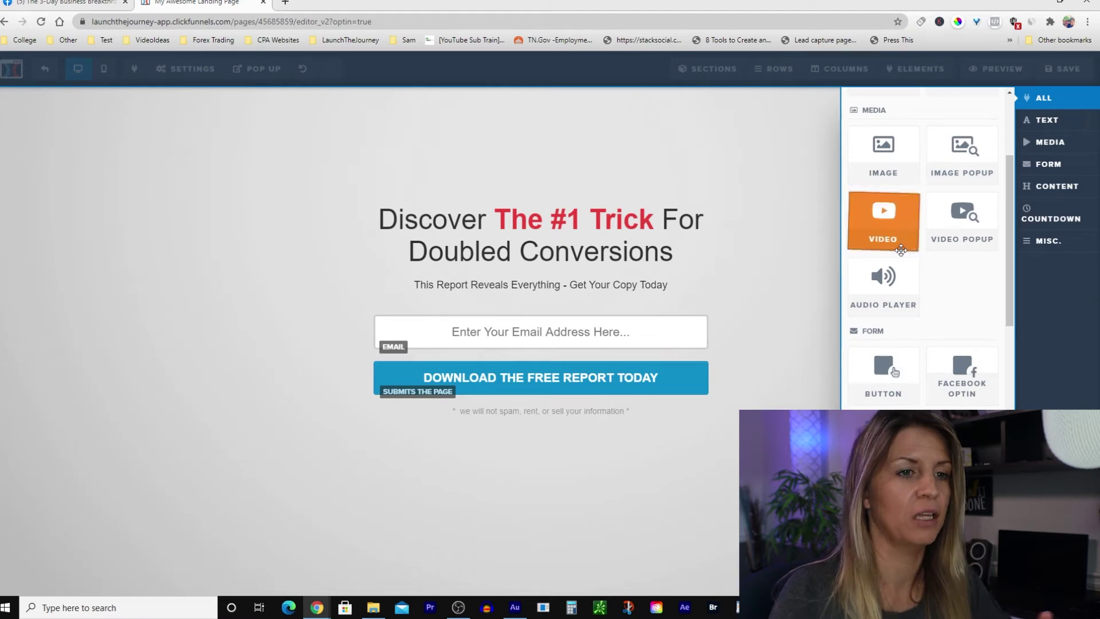
{"action": "scroll", "coordinate": [896, 219], "scroll_direction": "up", "scroll_amount": 3}
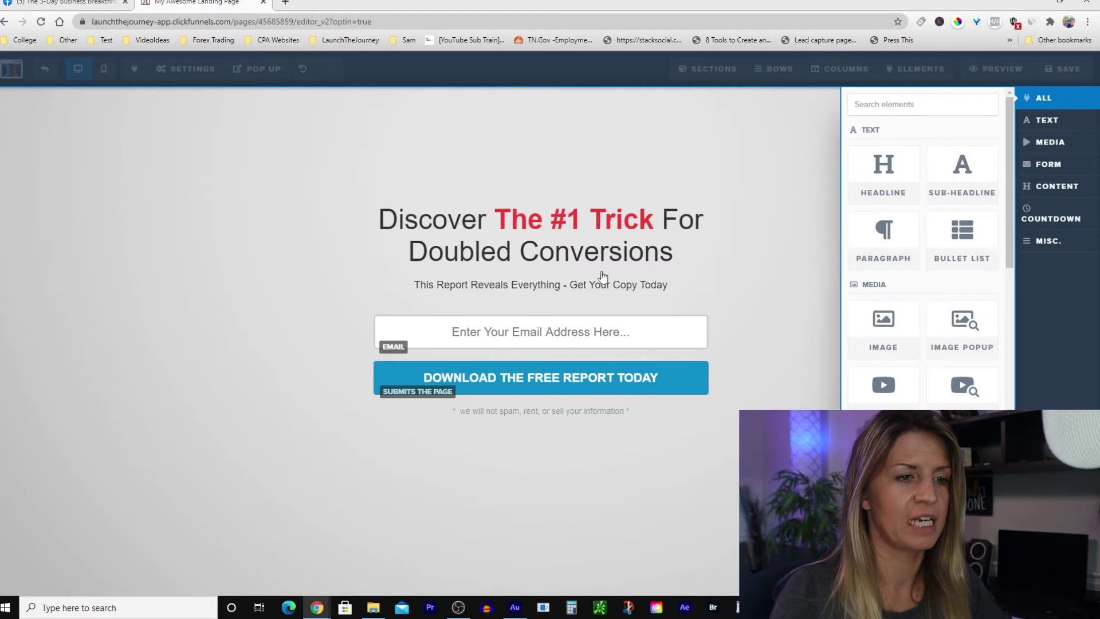
{"action": "left_click", "coordinate": [773, 254]}
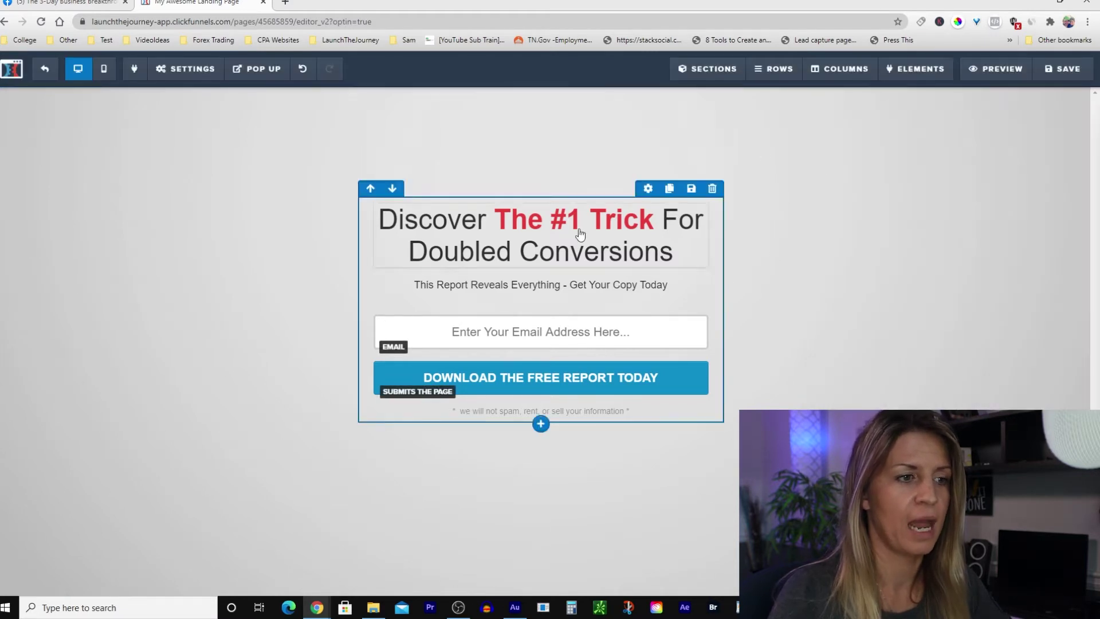
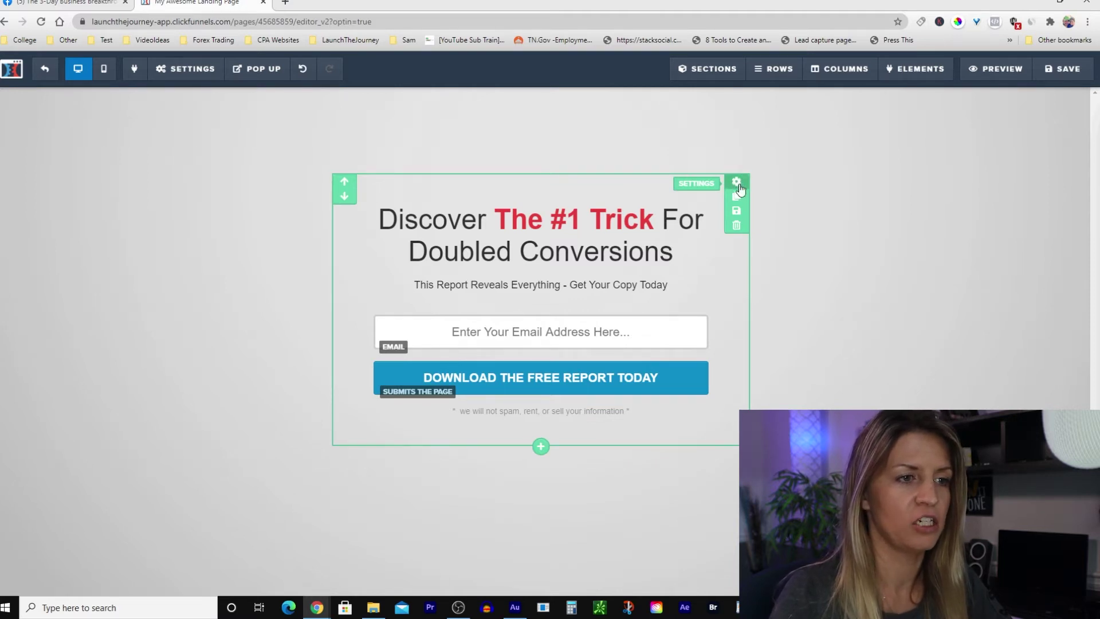
Set the Optin Area section's top margin to 0 and its top padding to 20.
{"action": "left_click", "coordinate": [737, 184]}
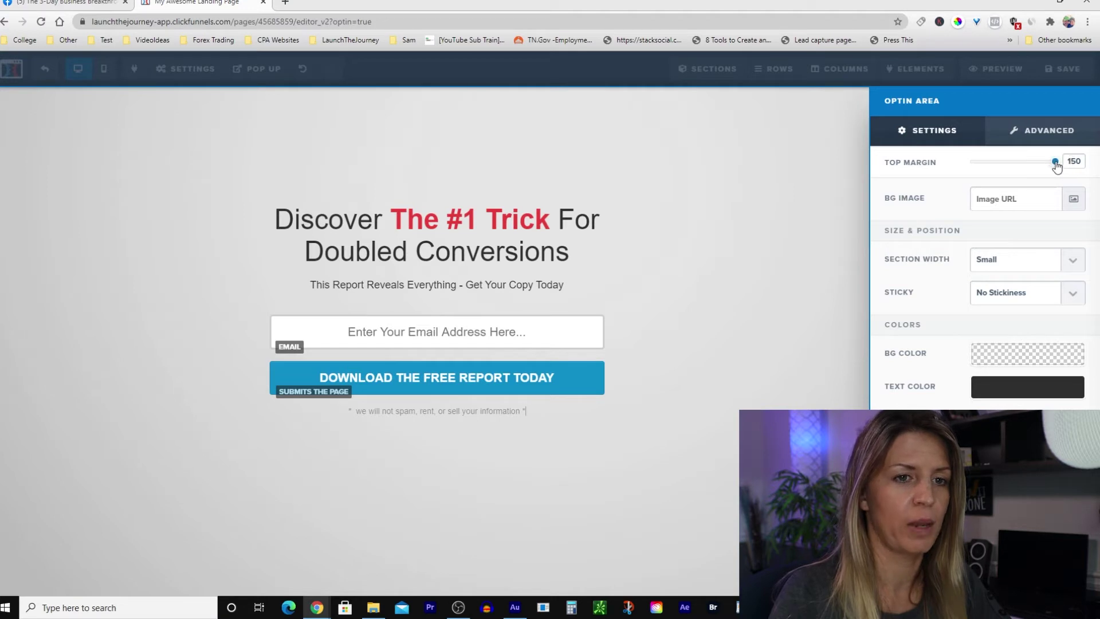
{"action": "left_click_drag", "start_coordinate": [1055, 162], "coordinate": [959, 164]}
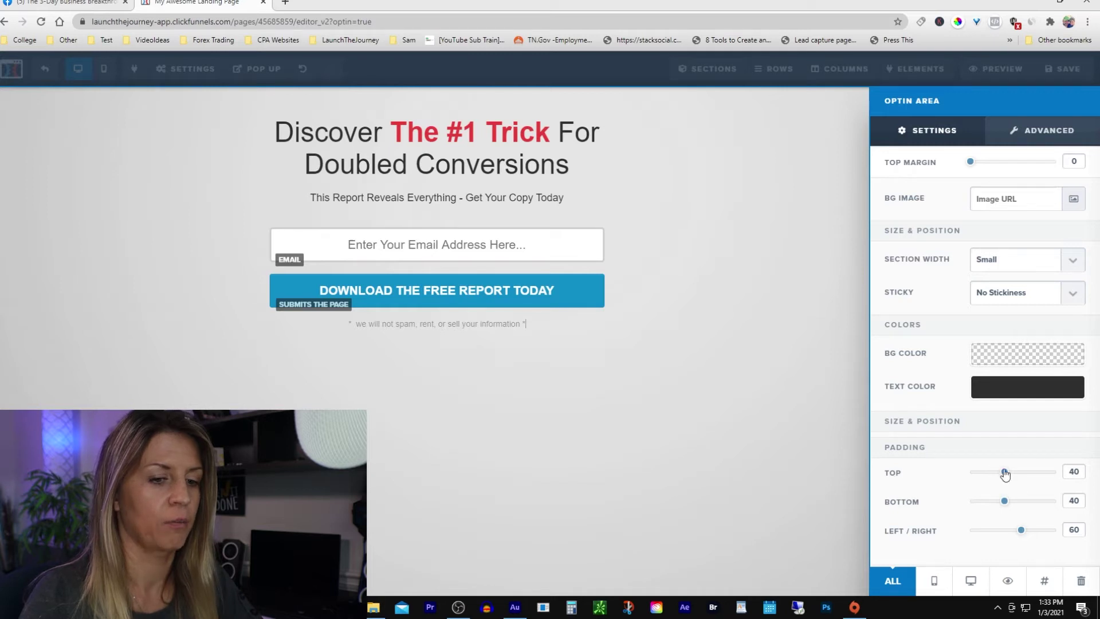
{"action": "mouse_move", "coordinate": [1004, 474]}
{"action": "left_mouse_down"}
{"action": "mouse_move", "coordinate": [961, 477]}
{"action": "mouse_move", "coordinate": [988, 475]}
{"action": "left_mouse_up"}
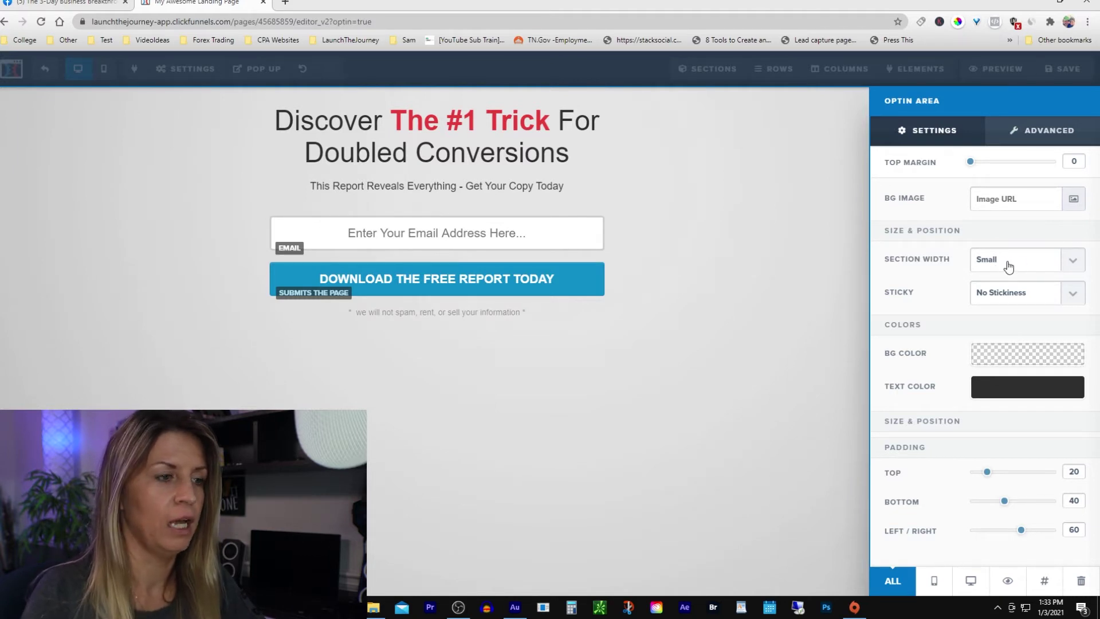
Set the Optin Area section's width to Medium, review its stickiness options, and close the section settings.
{"action": "left_click", "coordinate": [1077, 263]}
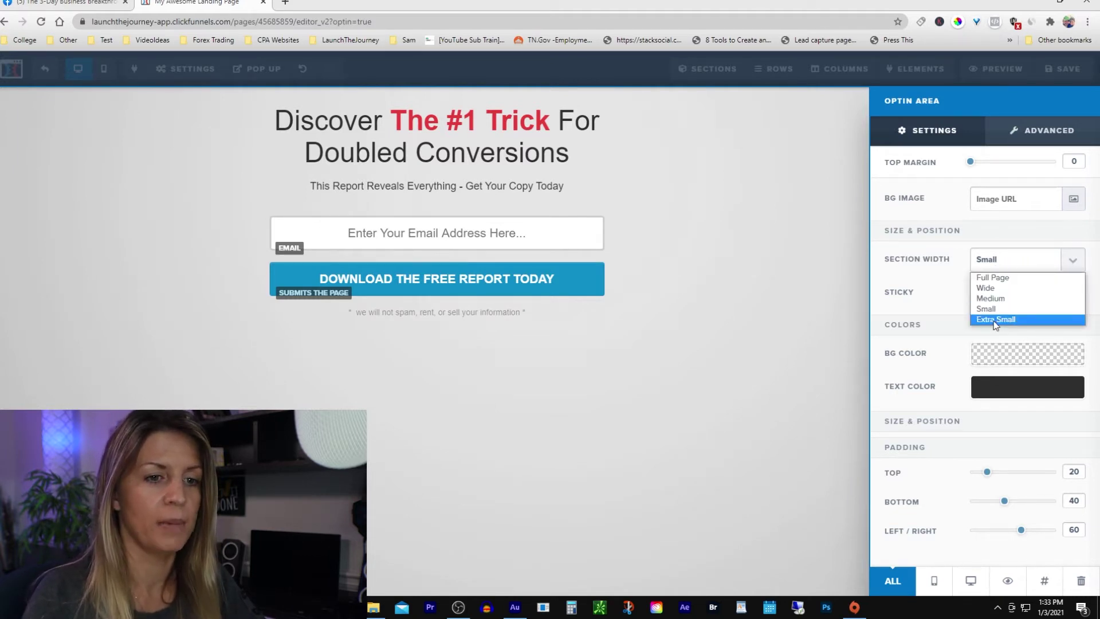
{"action": "left_click", "coordinate": [990, 300]}
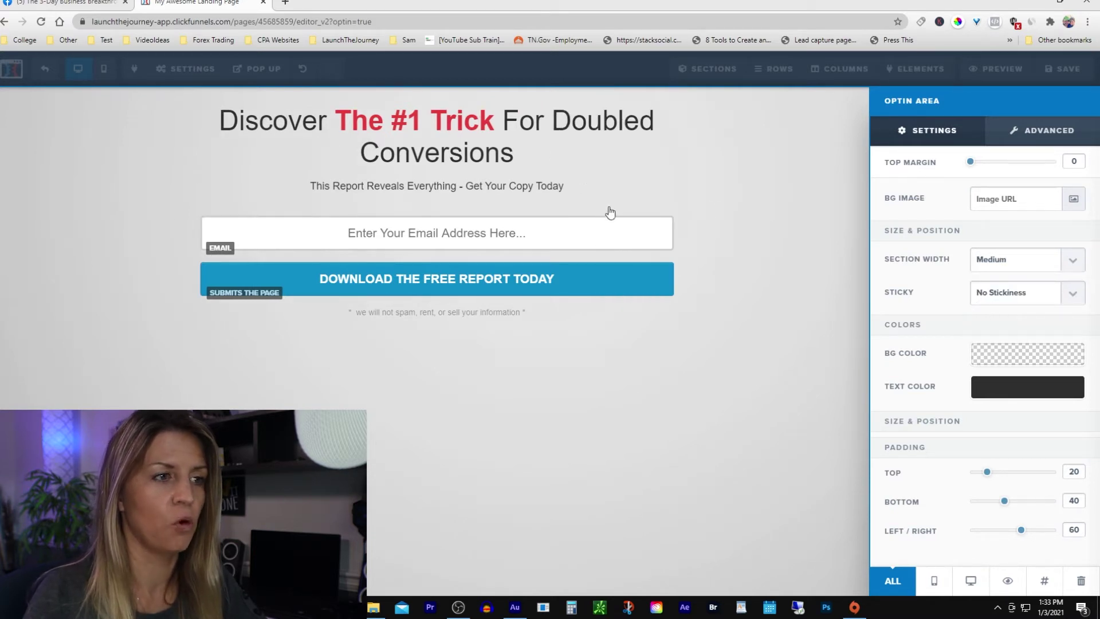
{"action": "left_click", "coordinate": [1073, 295]}
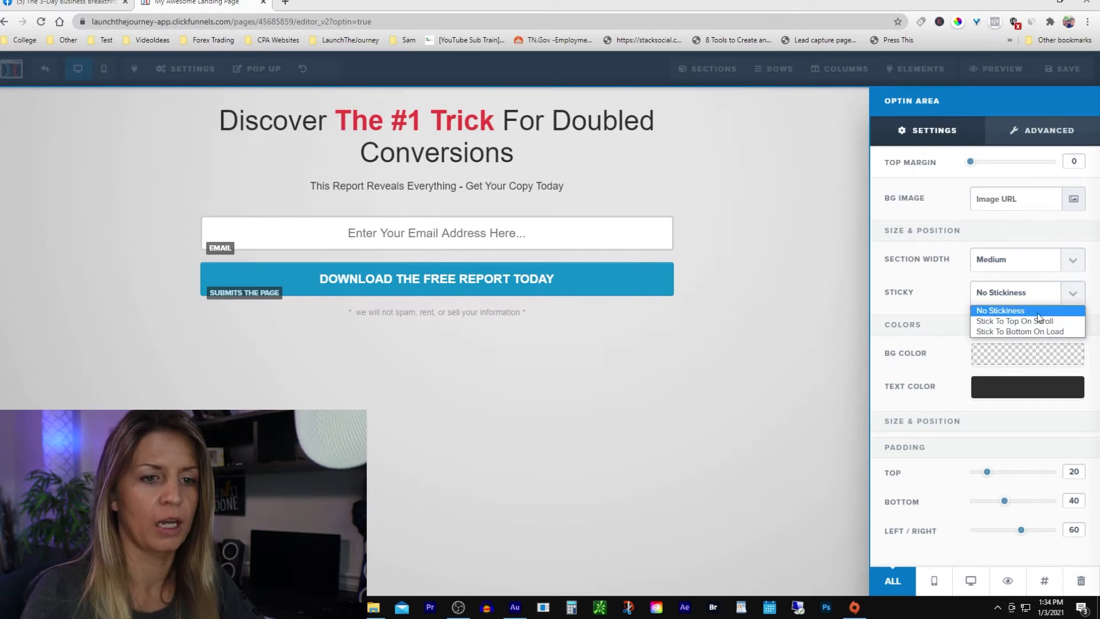
{"action": "left_click", "coordinate": [1074, 296]}
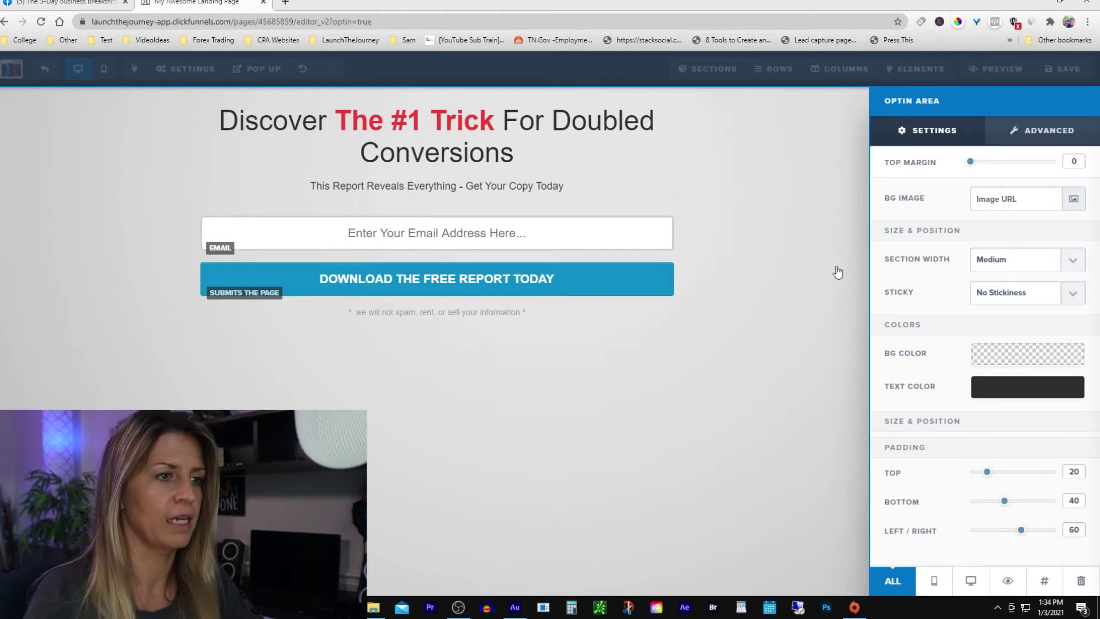
{"action": "left_click", "coordinate": [794, 250]}
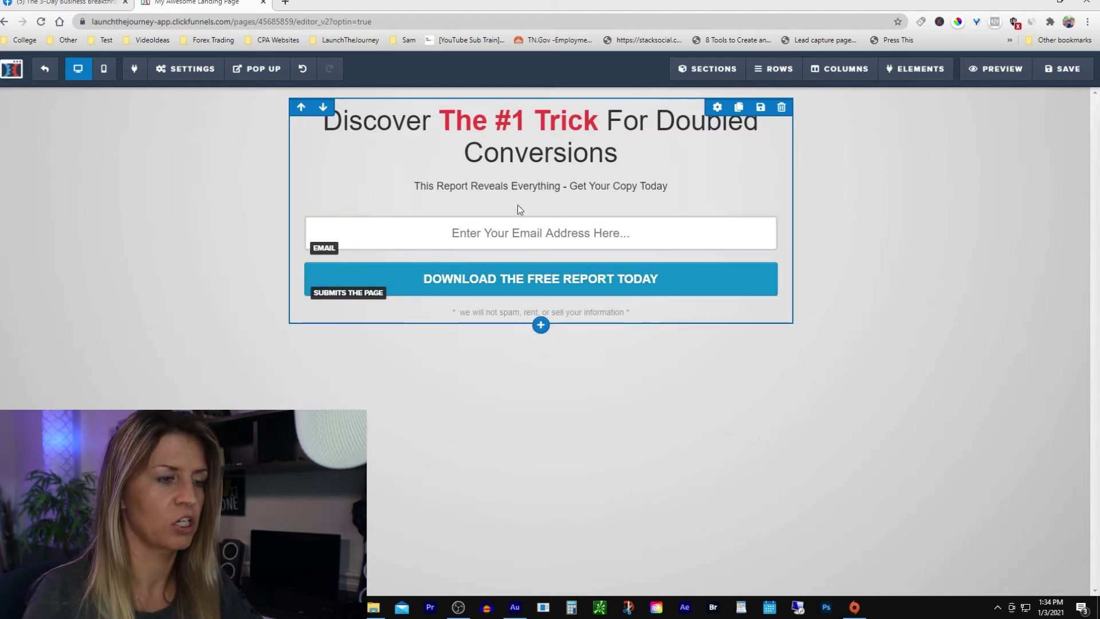
{"action": "left_click", "coordinate": [627, 149]}
{"action": "left_click_drag", "start_coordinate": [627, 150], "coordinate": [325, 133]}
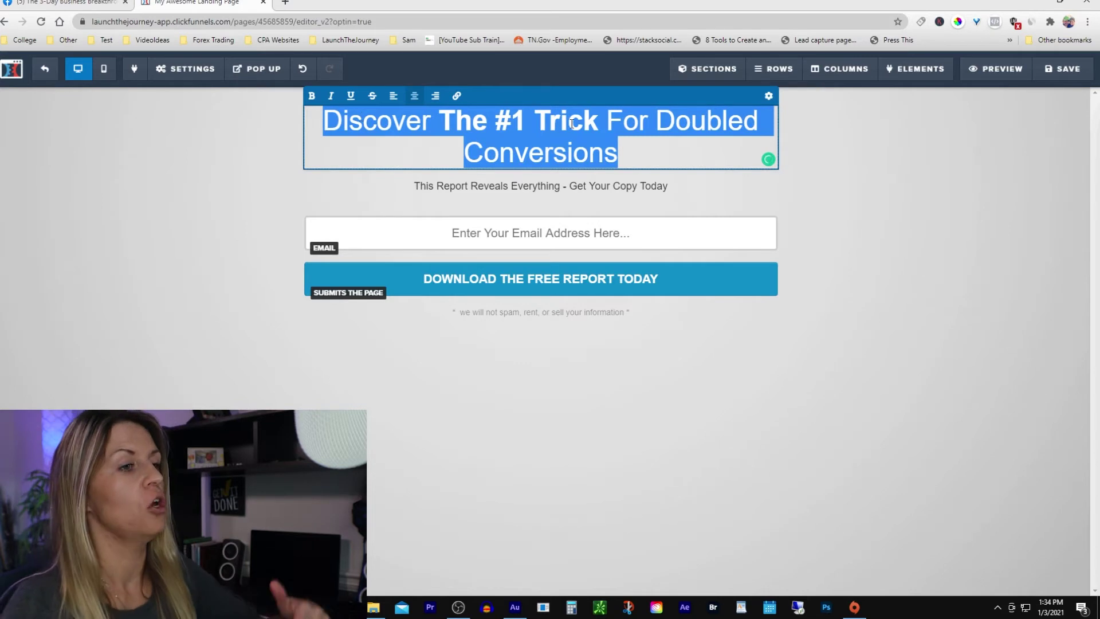
{"action": "left_click", "coordinate": [693, 178]}
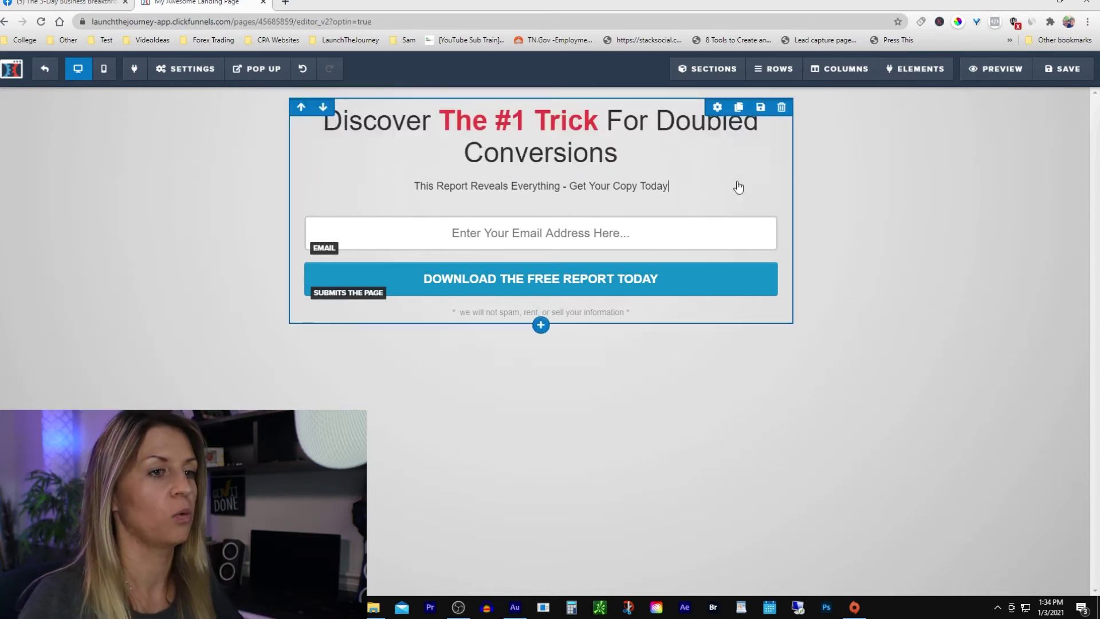
Replace the main headline text with "LEARN TO BUILD YOUR OWN ONLINE BUSINESS...".
{"action": "left_click", "coordinate": [629, 160]}
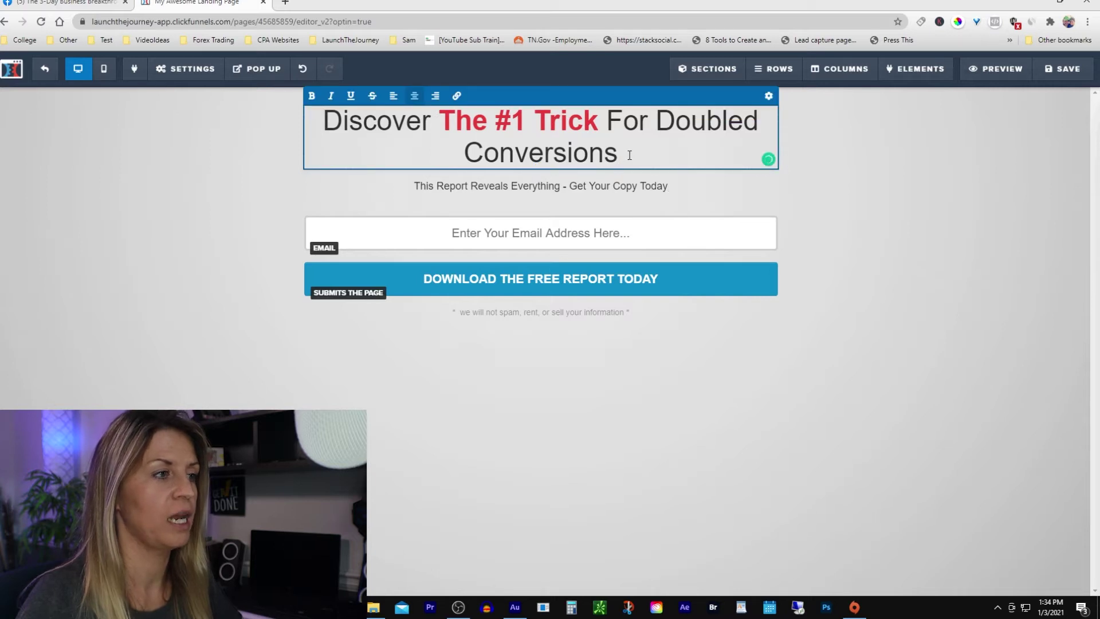
{"action": "left_click_drag", "start_coordinate": [629, 156], "coordinate": [326, 121]}
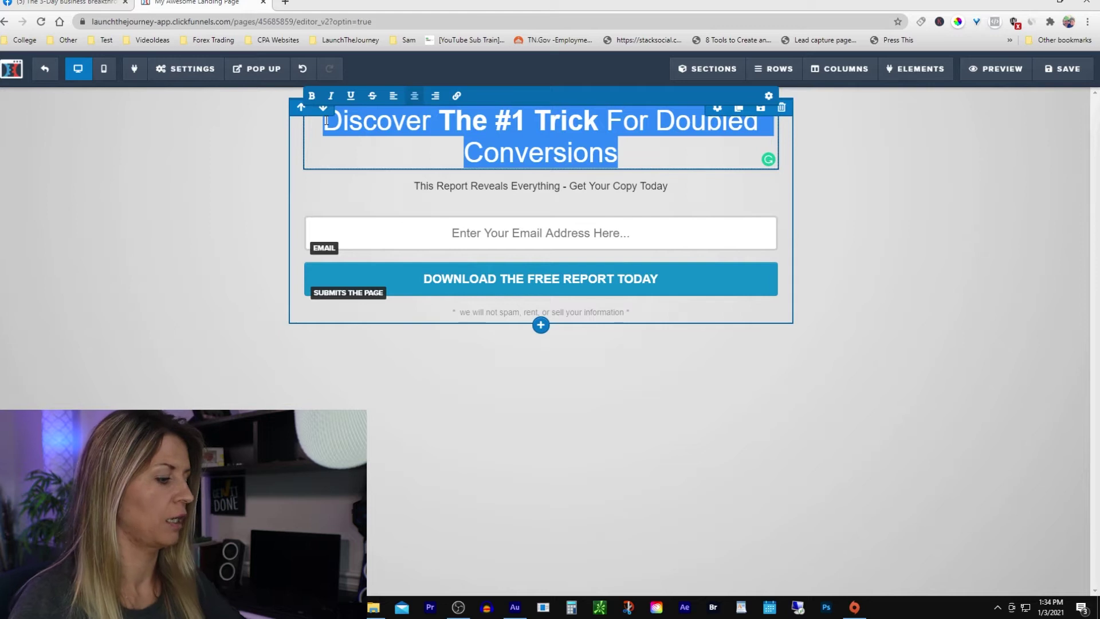
{"action": "key", "text": "BackSpace"}
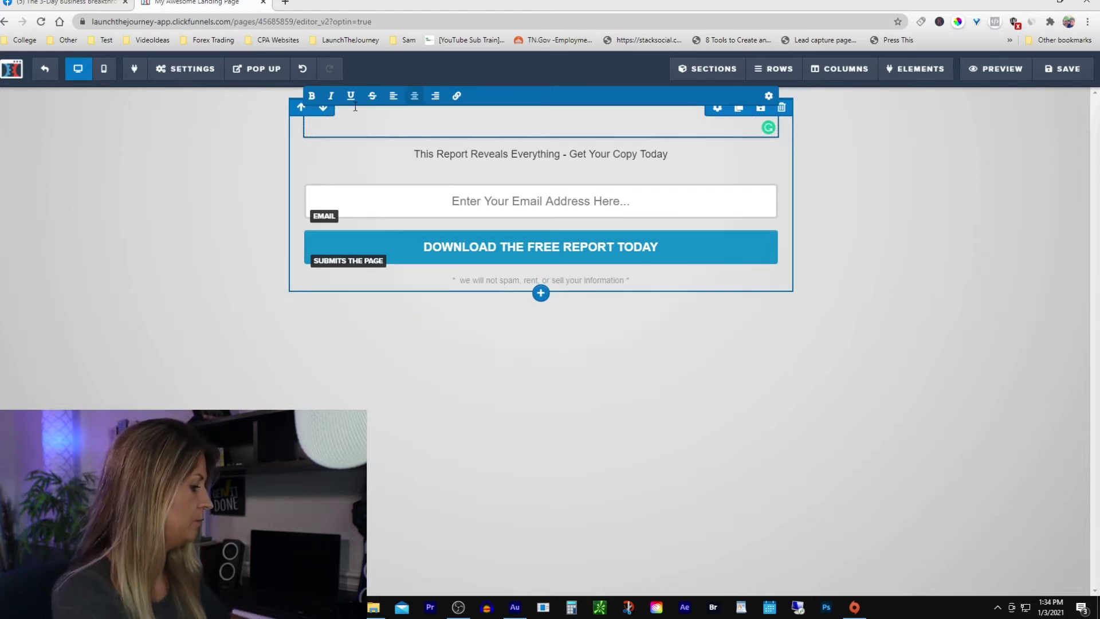
{"action": "type", "text": "LEARN TO "}
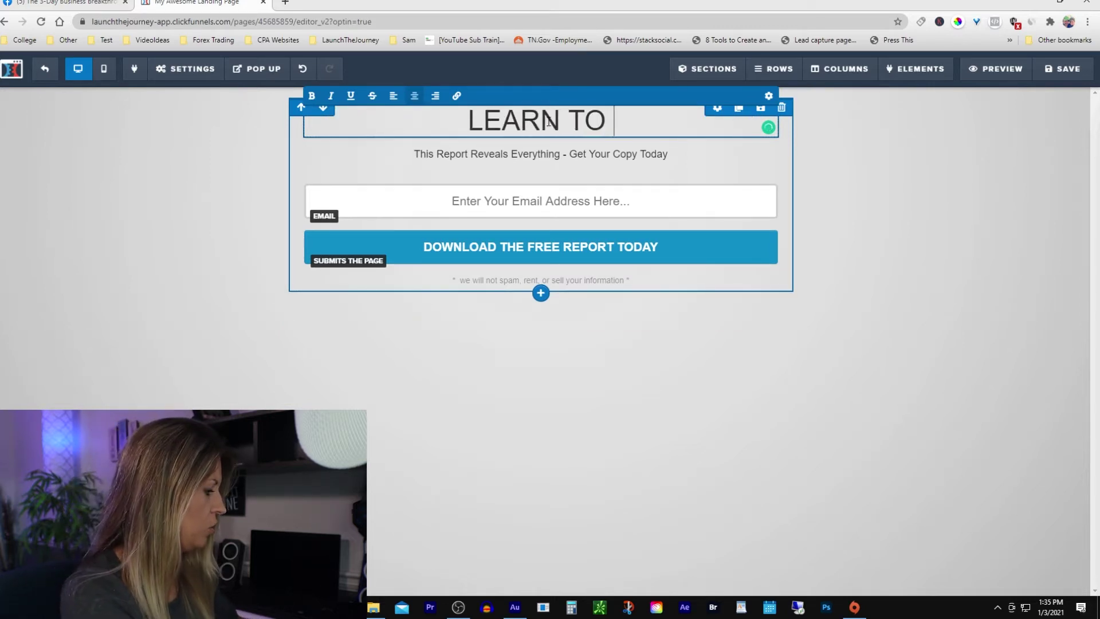
{"action": "type", "text": "BUILD YOU"}
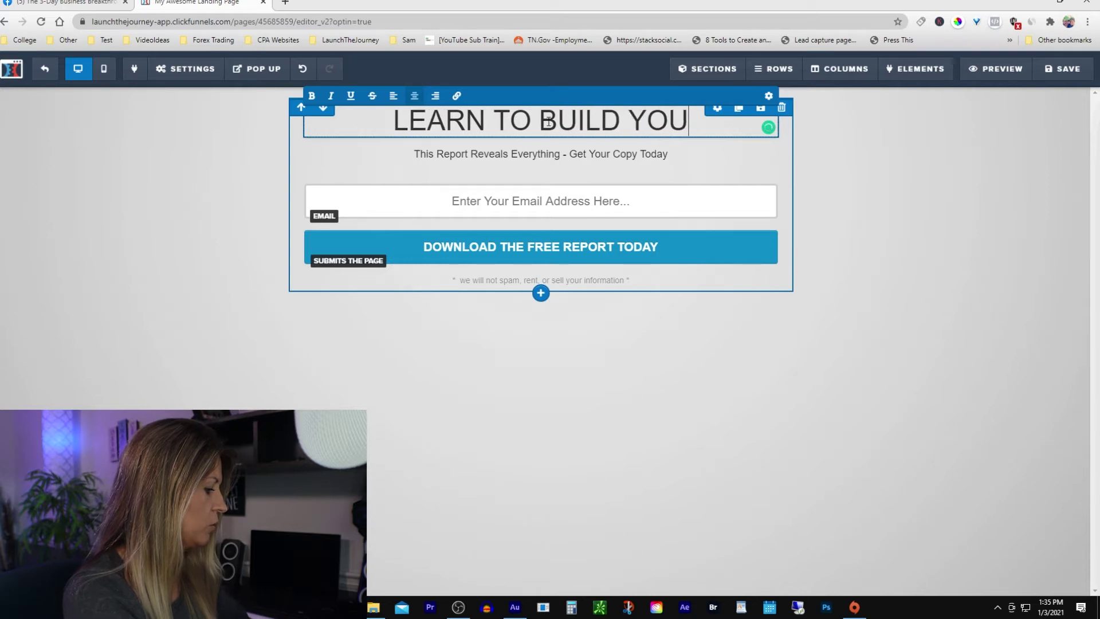
{"action": "type", "text": "R OWN ONL"}
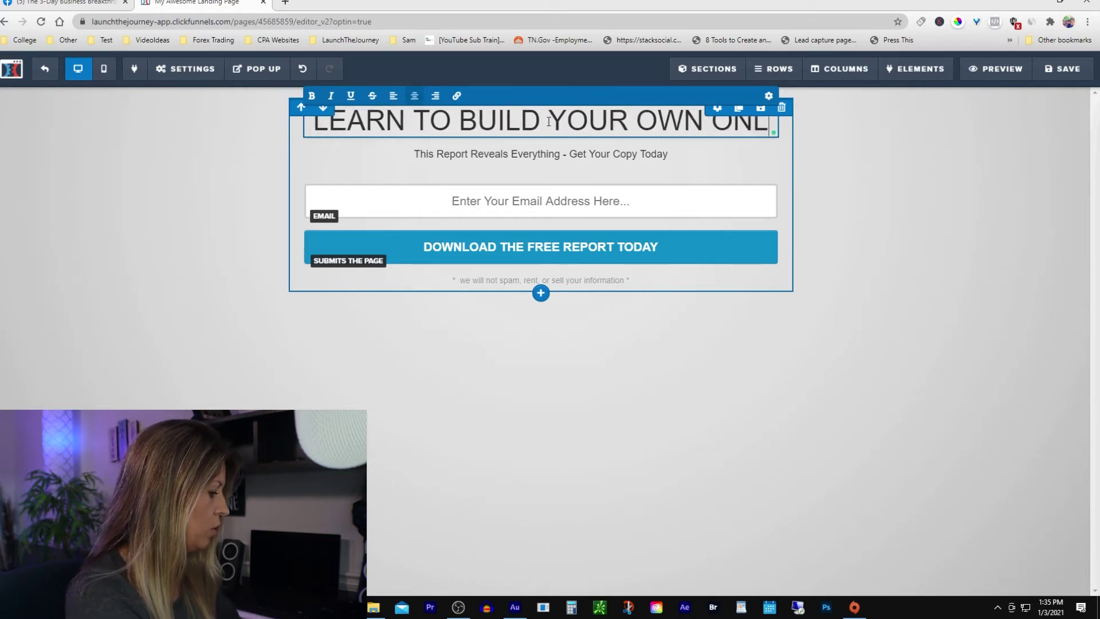
{"action": "type", "text": "INE BUS"}
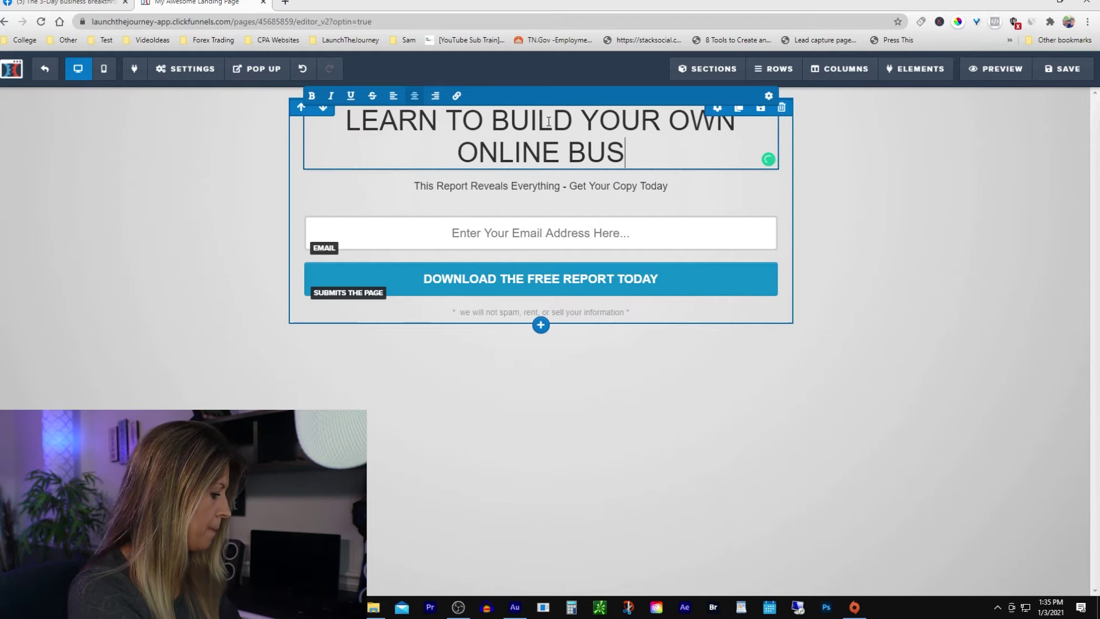
{"action": "type", "text": "INESS"}
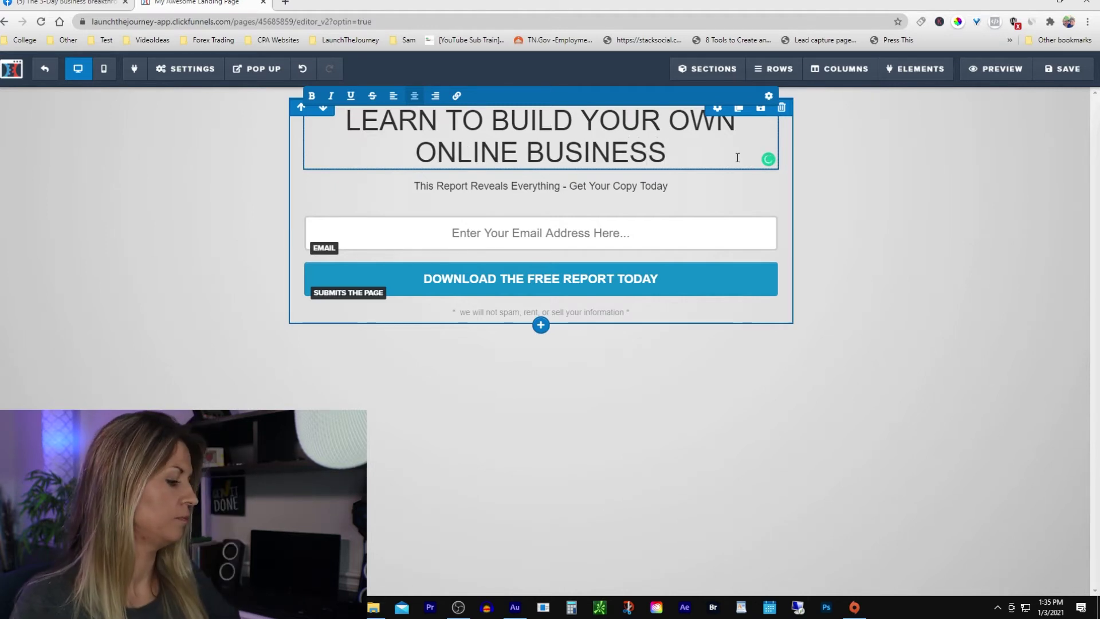
{"action": "type", "text": "..."}
{"action": "left_click", "coordinate": [722, 194]}
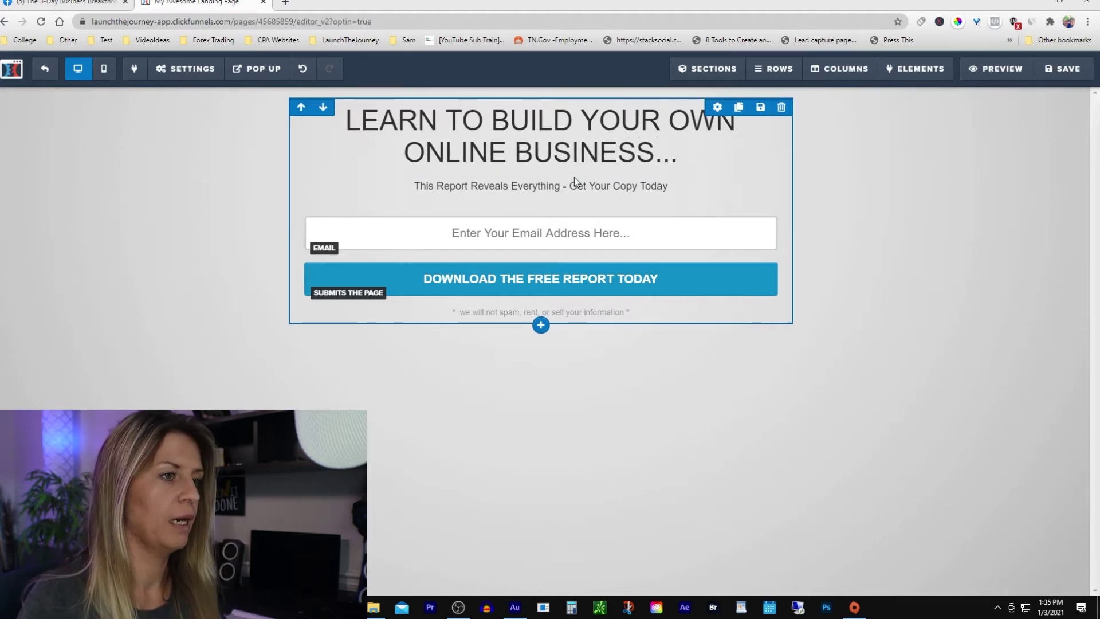
Add a sub-headline element directly below the main headline and make its text "IN JUST 15 DAYS".
{"action": "left_click", "coordinate": [542, 170]}
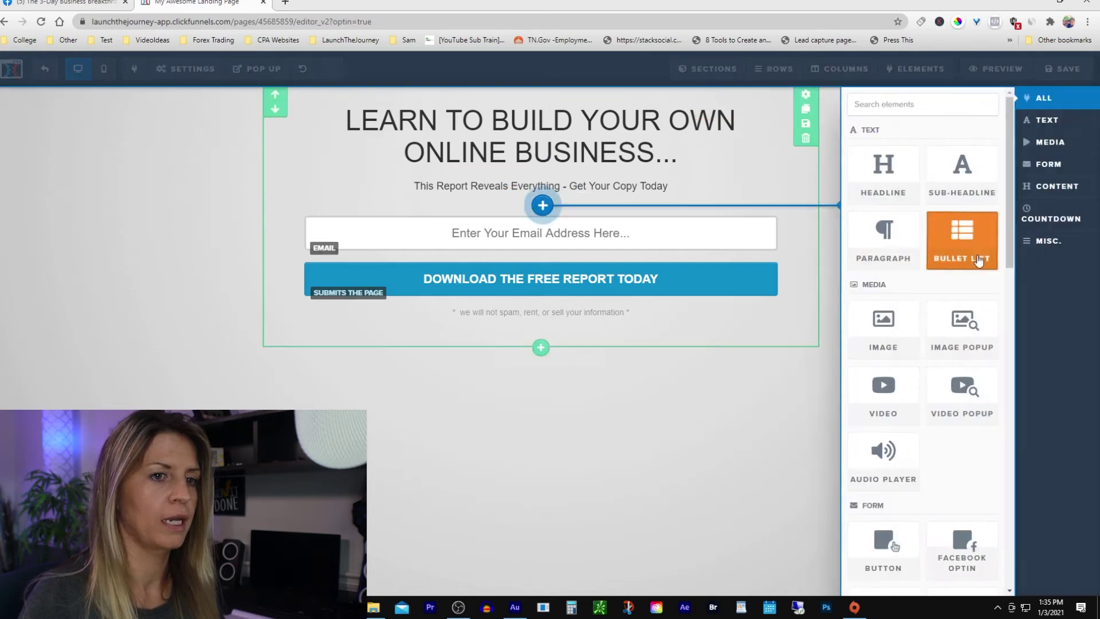
{"action": "left_click", "coordinate": [883, 172]}
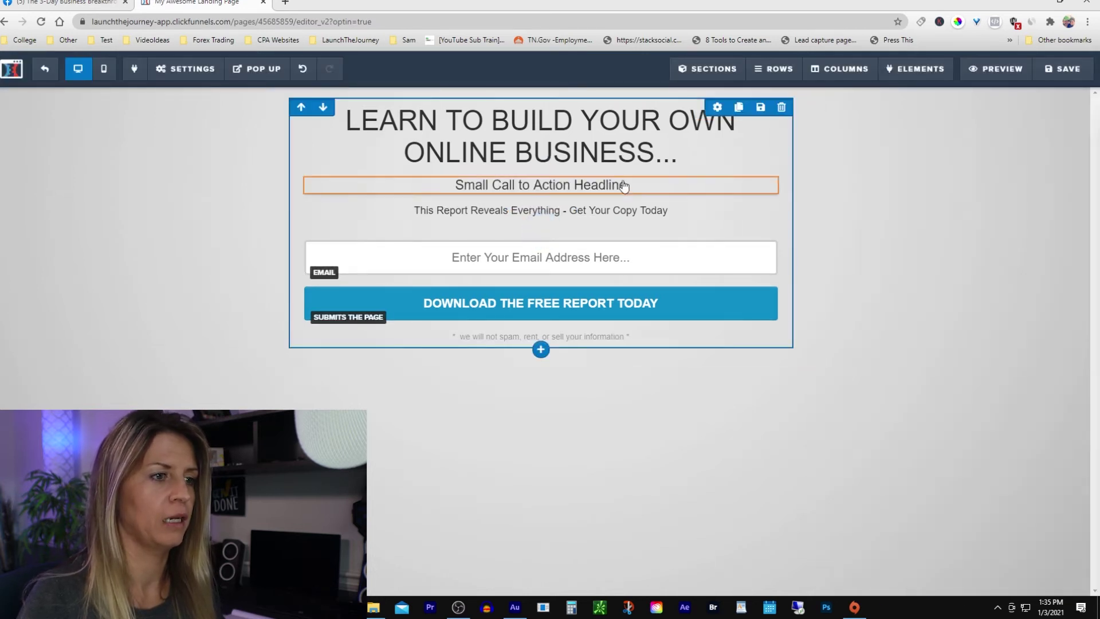
{"action": "left_click", "coordinate": [631, 186]}
{"action": "left_click_drag", "start_coordinate": [628, 185], "coordinate": [452, 193]}
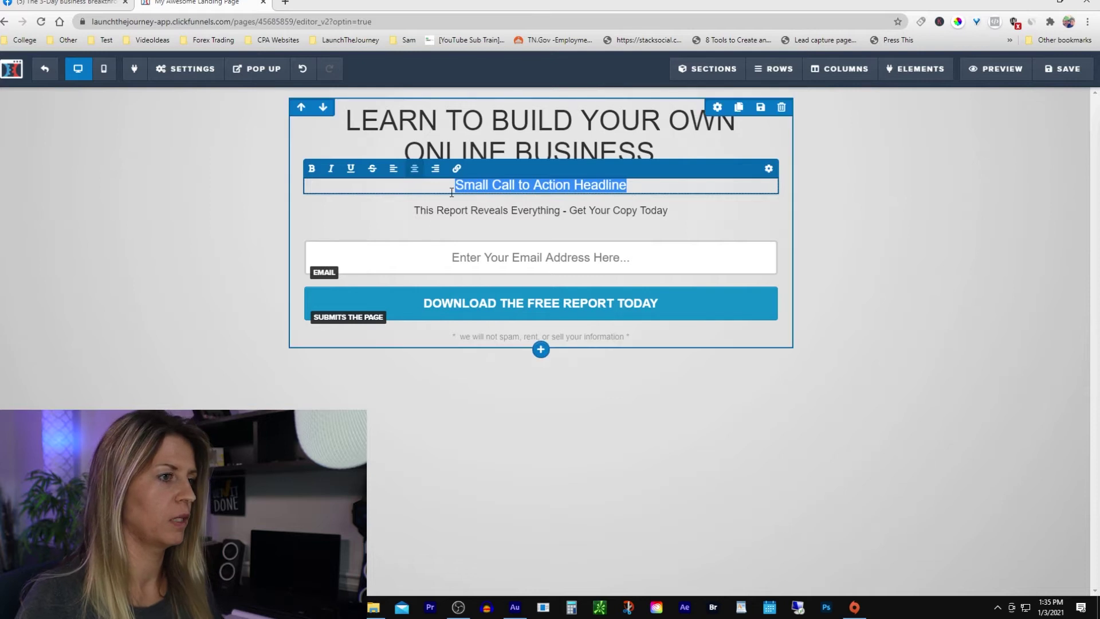
{"action": "key", "text": "BackSpace"}
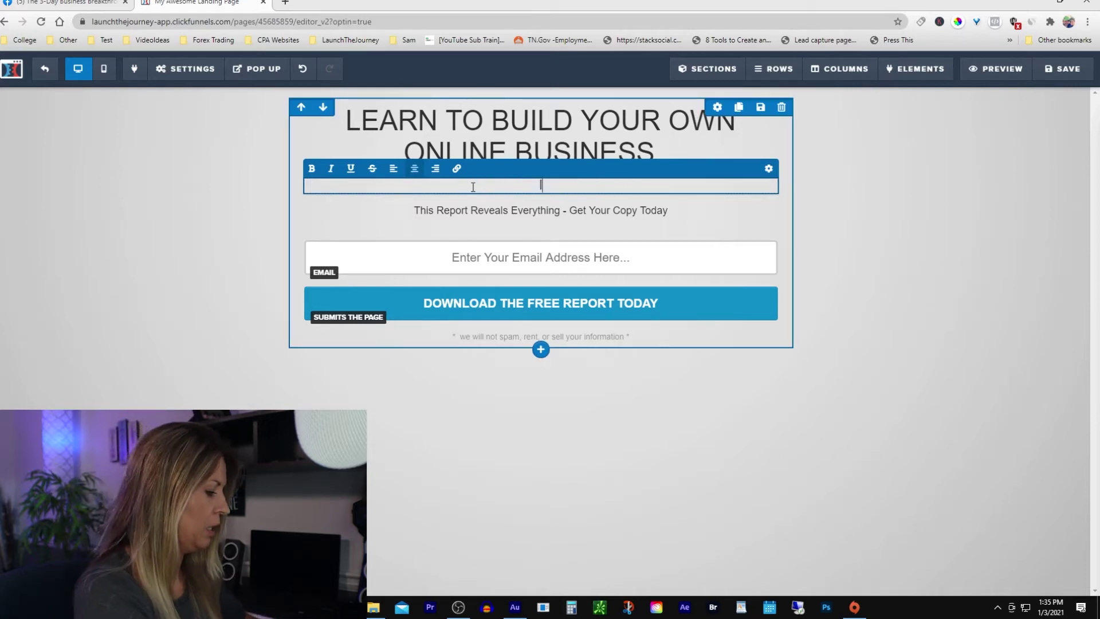
{"action": "type", "text": "IN JUST "}
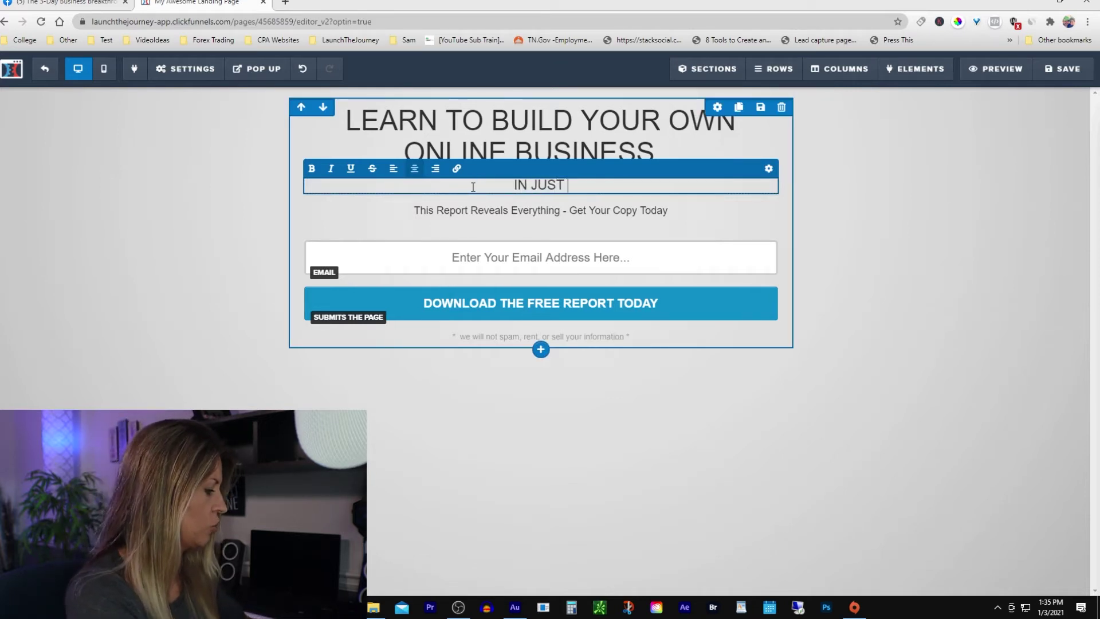
{"action": "type", "text": "15 DAYS"}
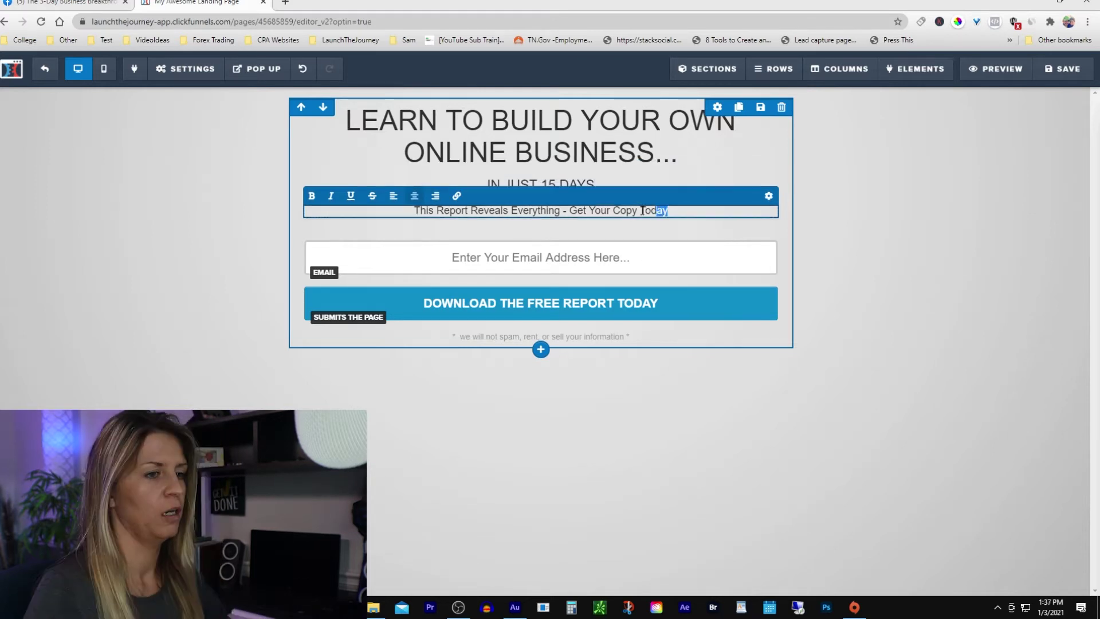
Replace the "This Report Reveals Everything" line above the email field with "With no tech skills or experience".
{"action": "left_click_drag", "start_coordinate": [642, 211], "coordinate": [426, 210]}
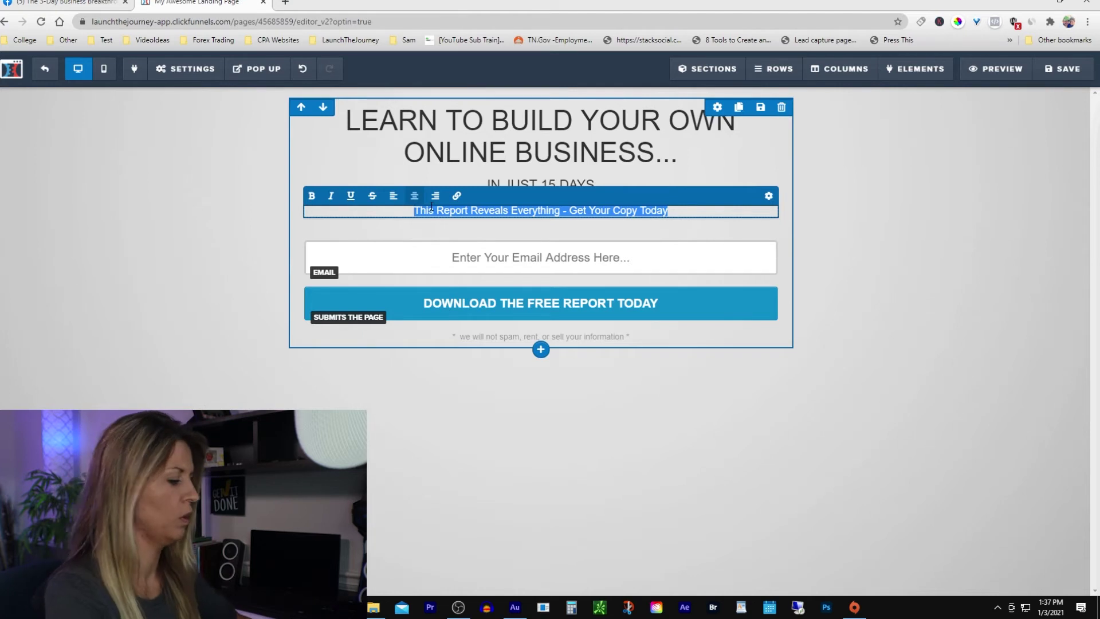
{"action": "type", "text": "With no"}
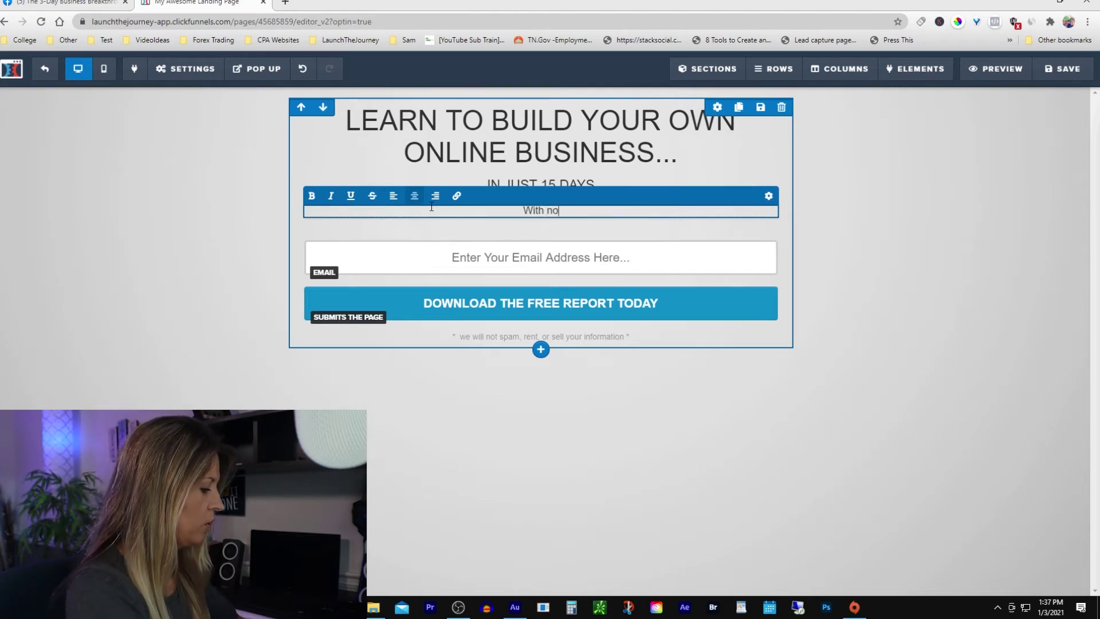
{"action": "type", "text": " tech skil"}
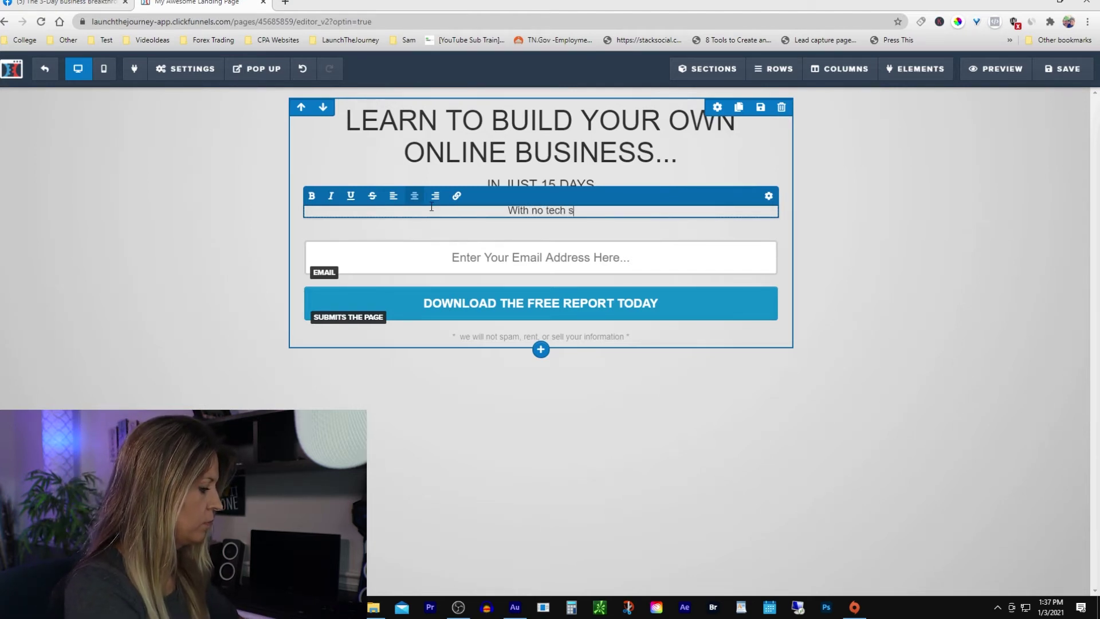
{"action": "type", "text": "ls or"}
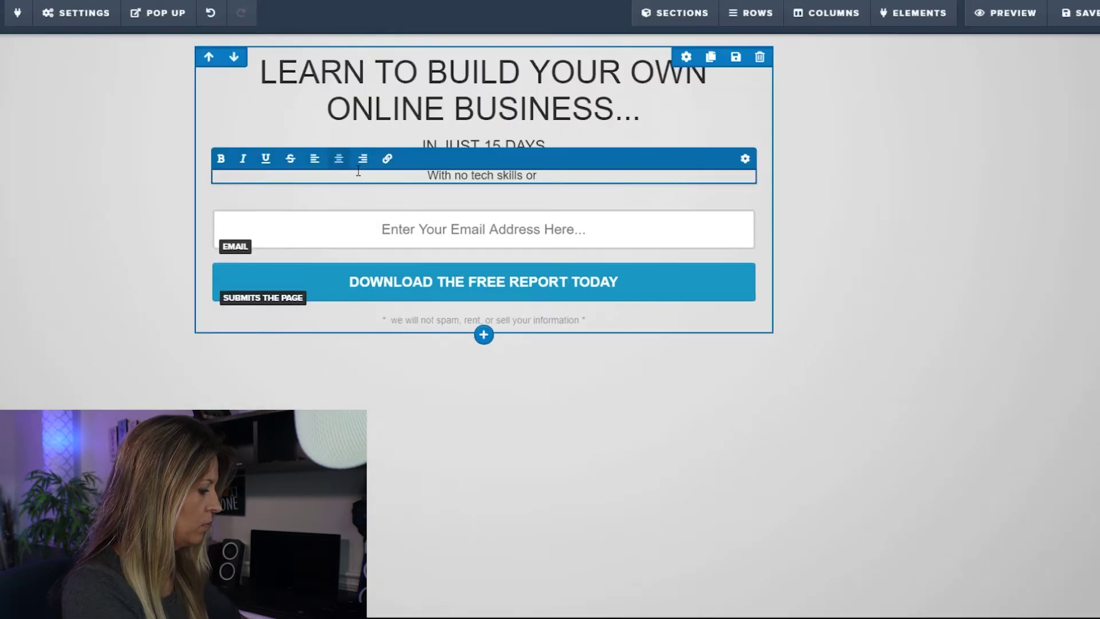
{"action": "type", "text": " experience"}
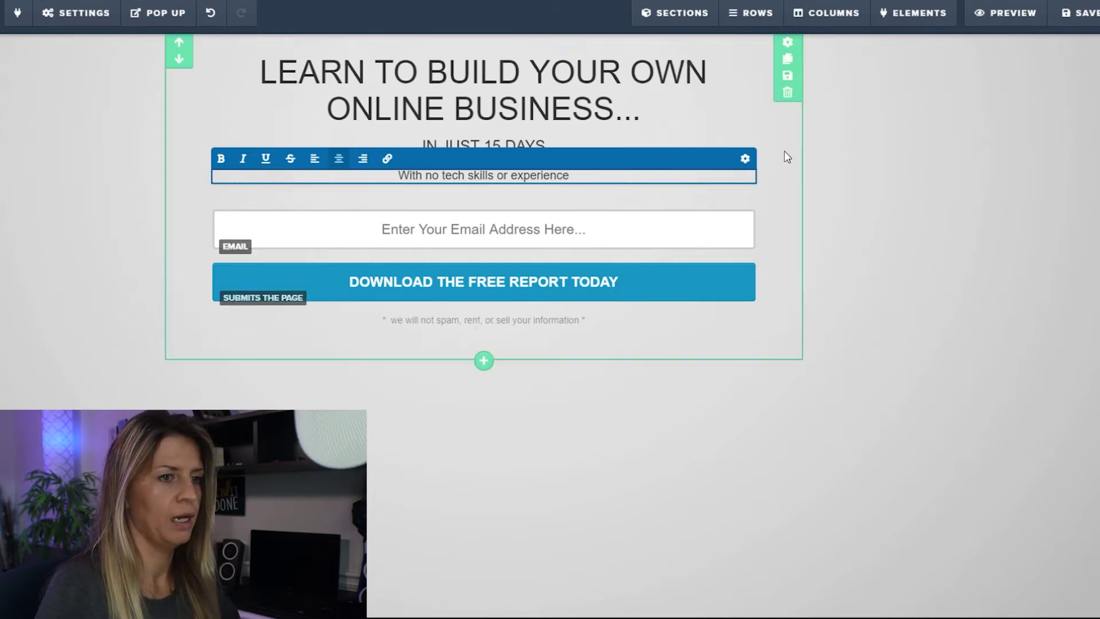
{"action": "left_click", "coordinate": [854, 172]}
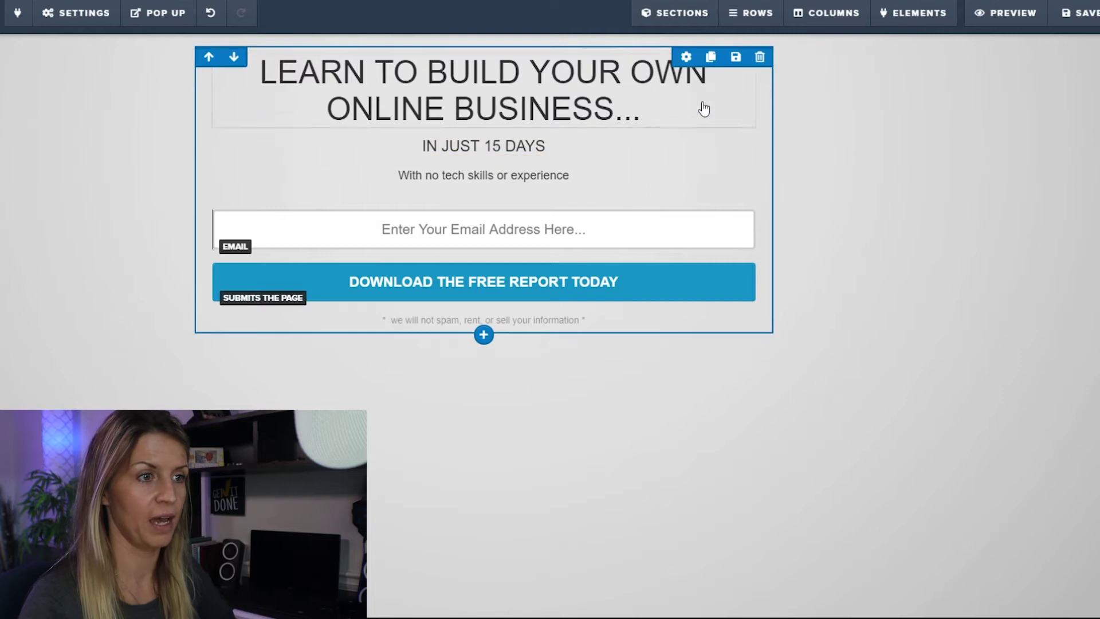
Italicize the words "YOUR OWN" in the main headline.
{"action": "left_click", "coordinate": [536, 80]}
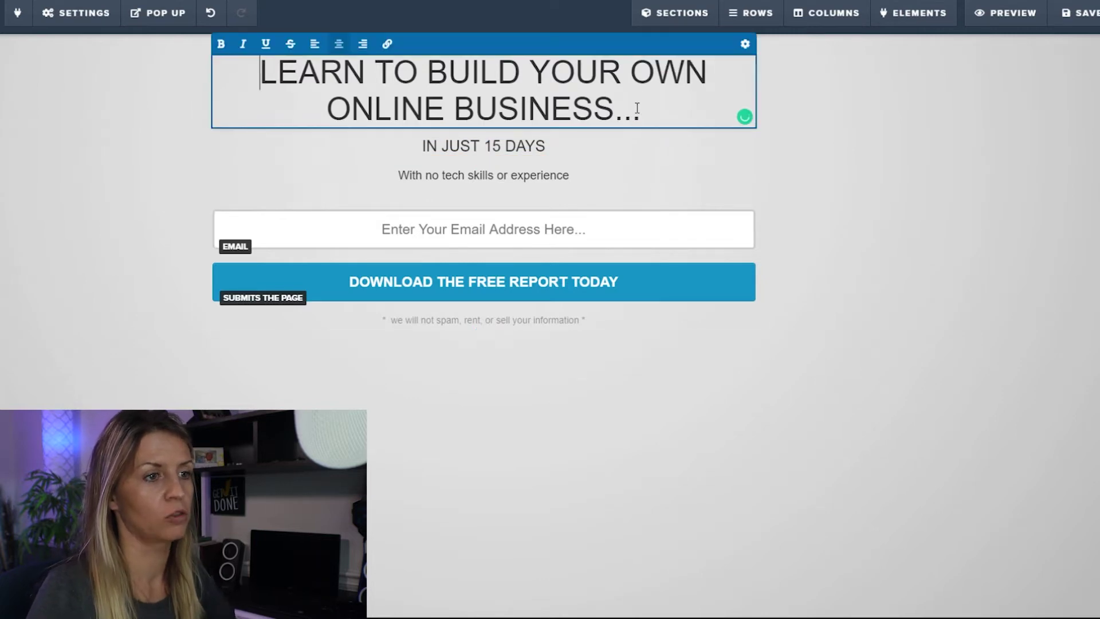
{"action": "left_click_drag", "start_coordinate": [708, 71], "coordinate": [533, 76]}
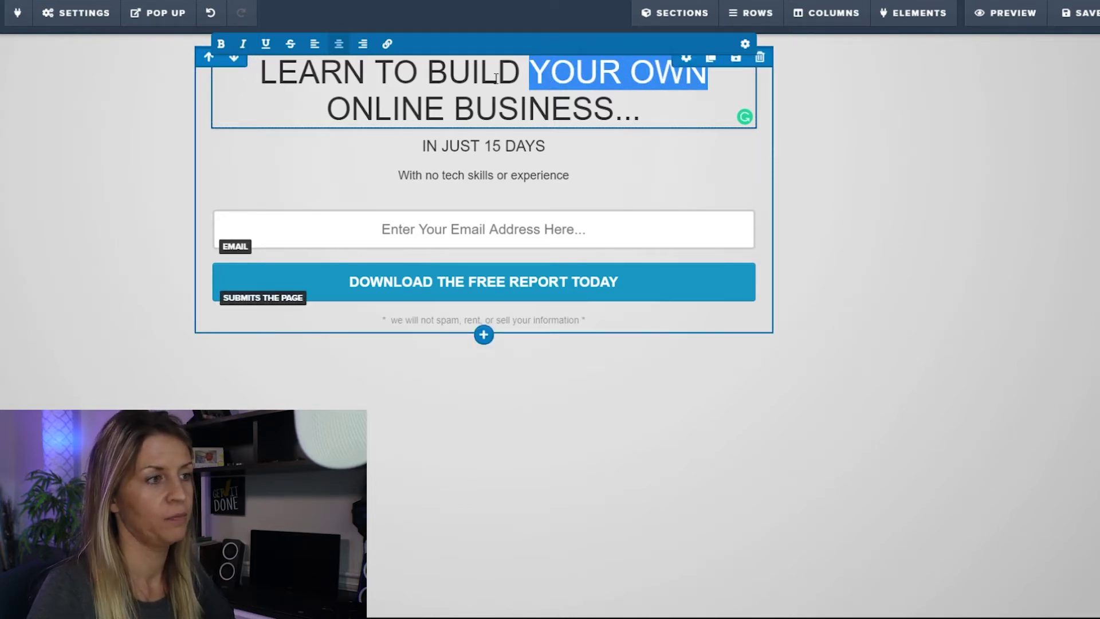
{"action": "left_click", "coordinate": [246, 48]}
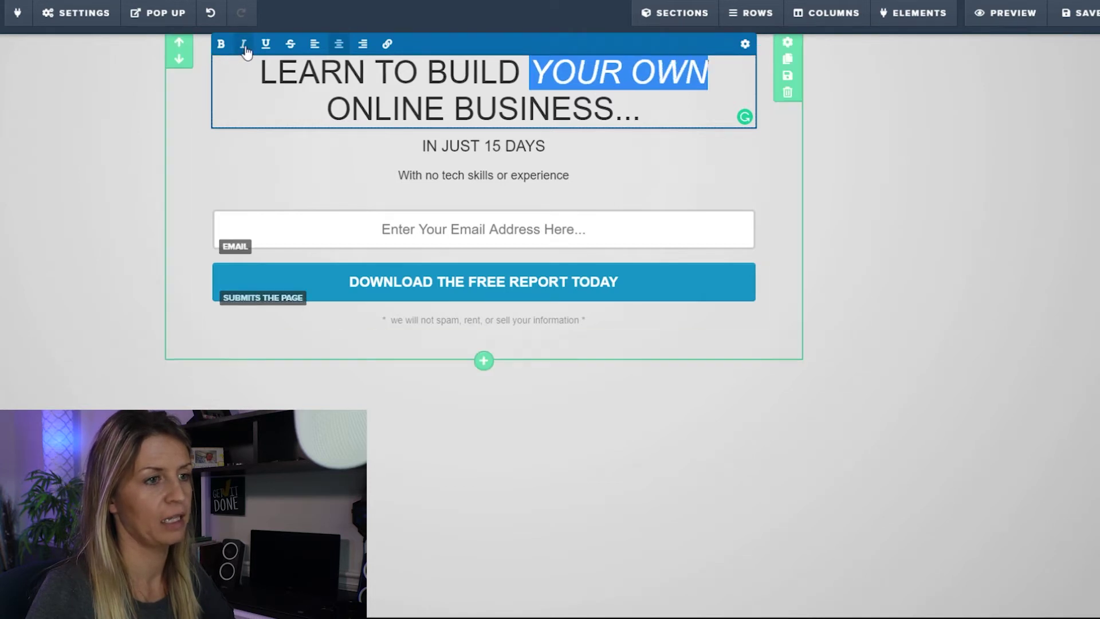
Add an exclamation mark to the end of the "IN JUST 15 DAYS" sub-headline and open that element's settings.
{"action": "left_click", "coordinate": [646, 149]}
{"action": "left_click", "coordinate": [559, 148]}
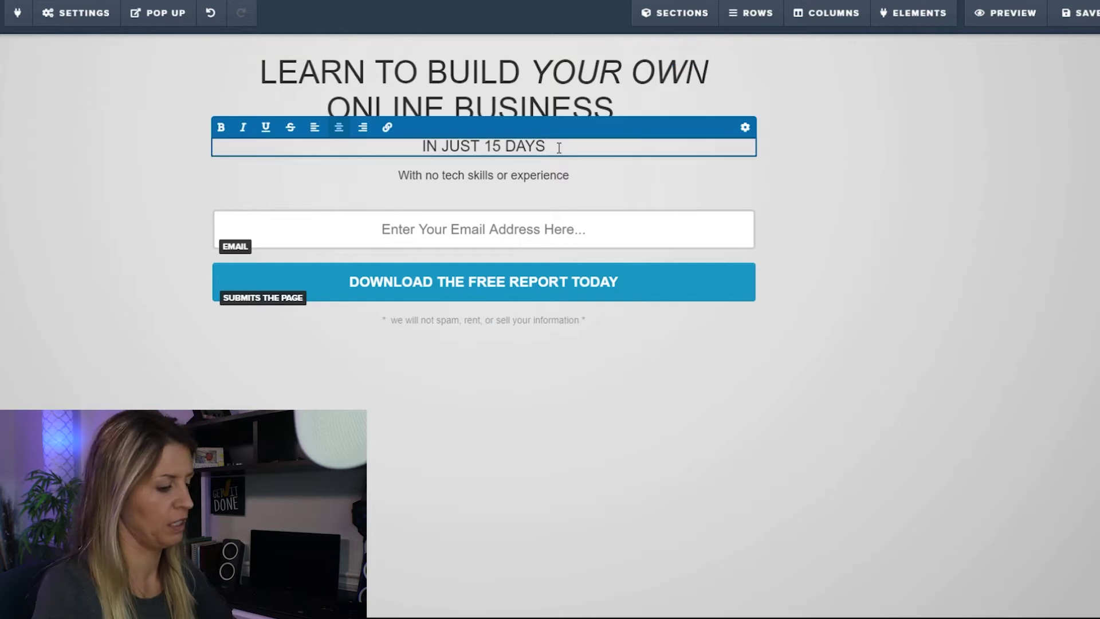
{"action": "type", "text": "!"}
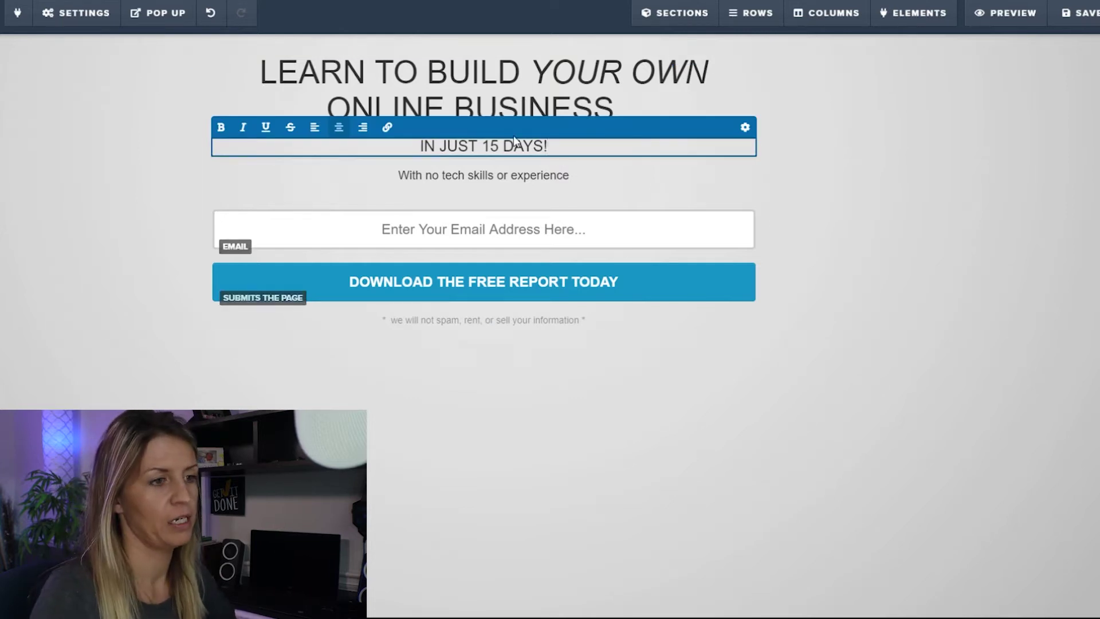
{"action": "left_click_drag", "start_coordinate": [558, 149], "coordinate": [422, 147]}
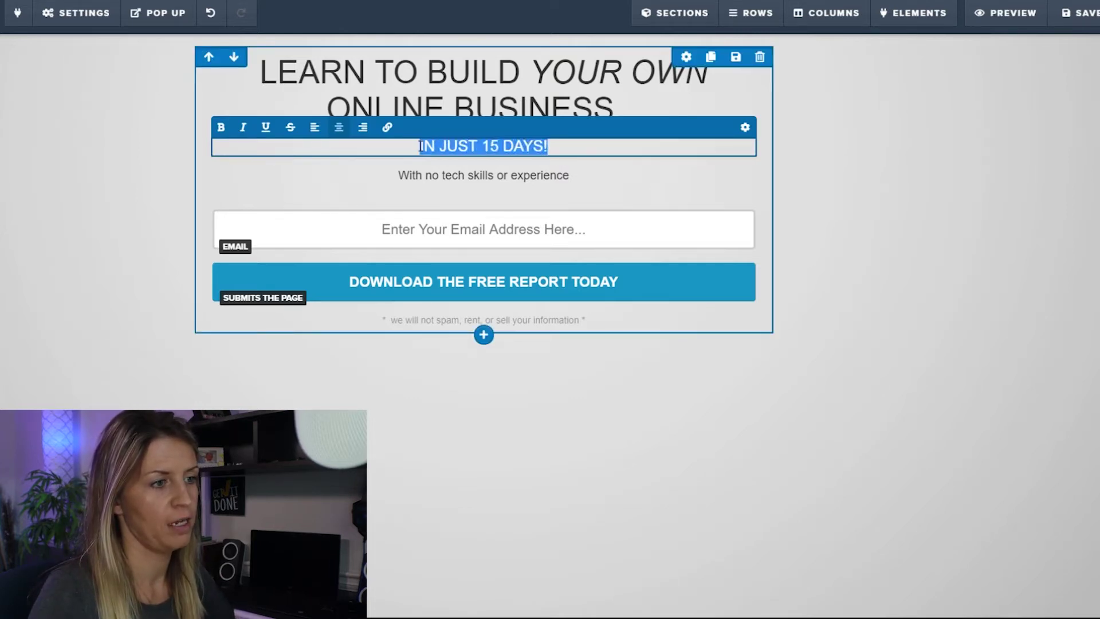
{"action": "left_click", "coordinate": [580, 148]}
{"action": "left_click", "coordinate": [745, 129]}
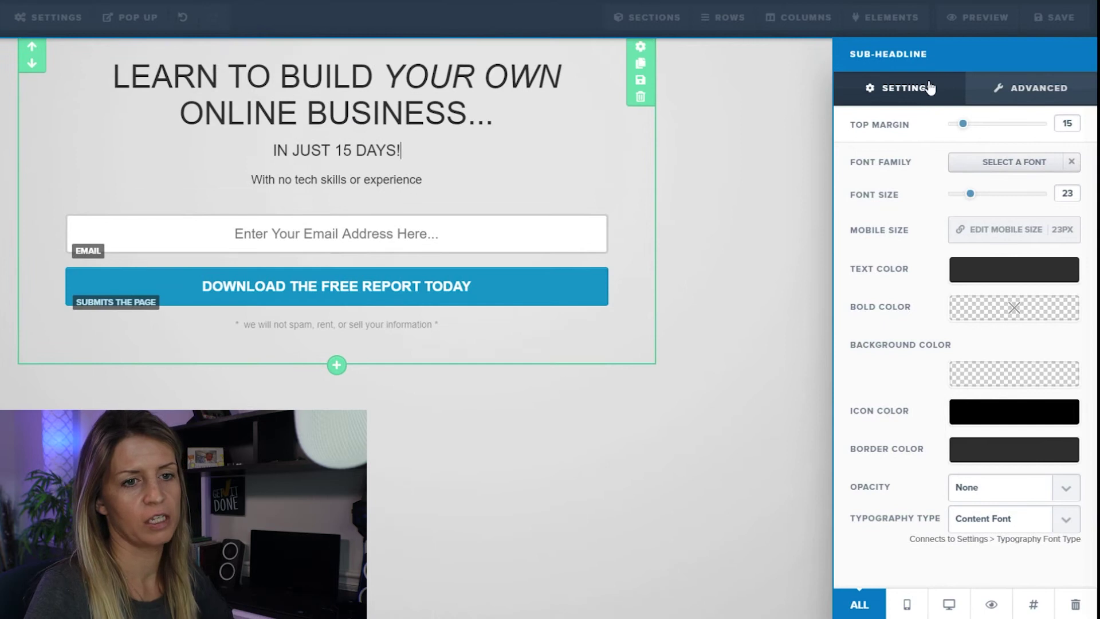
Change the "IN JUST 15 DAYS!" sub-headline's text color to the red among the recently used colors.
{"action": "left_click", "coordinate": [966, 274]}
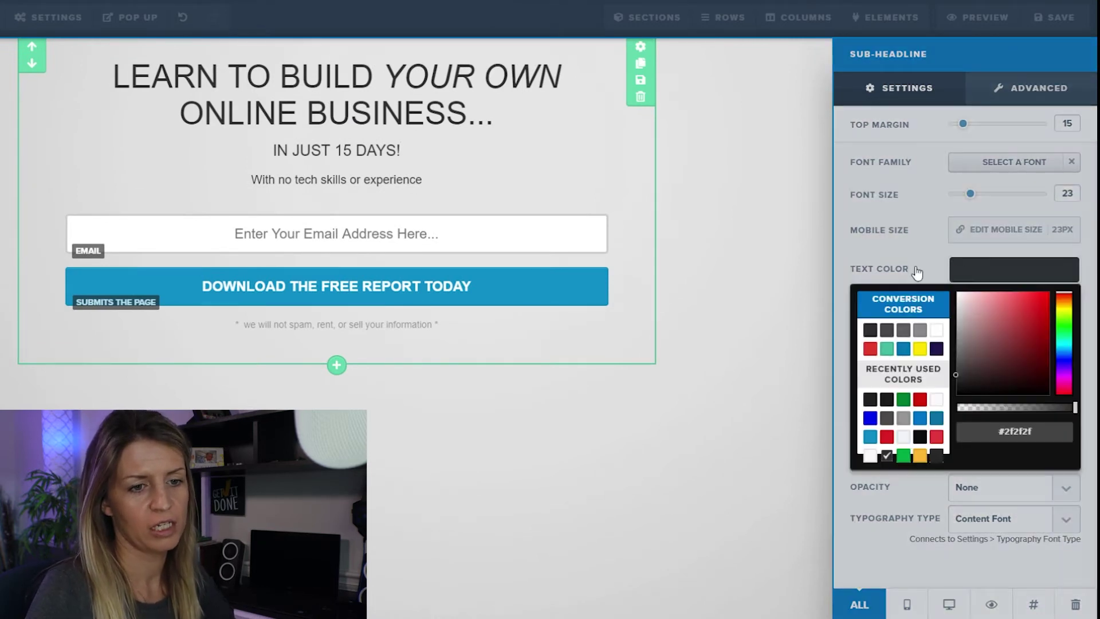
{"action": "left_click", "coordinate": [920, 400]}
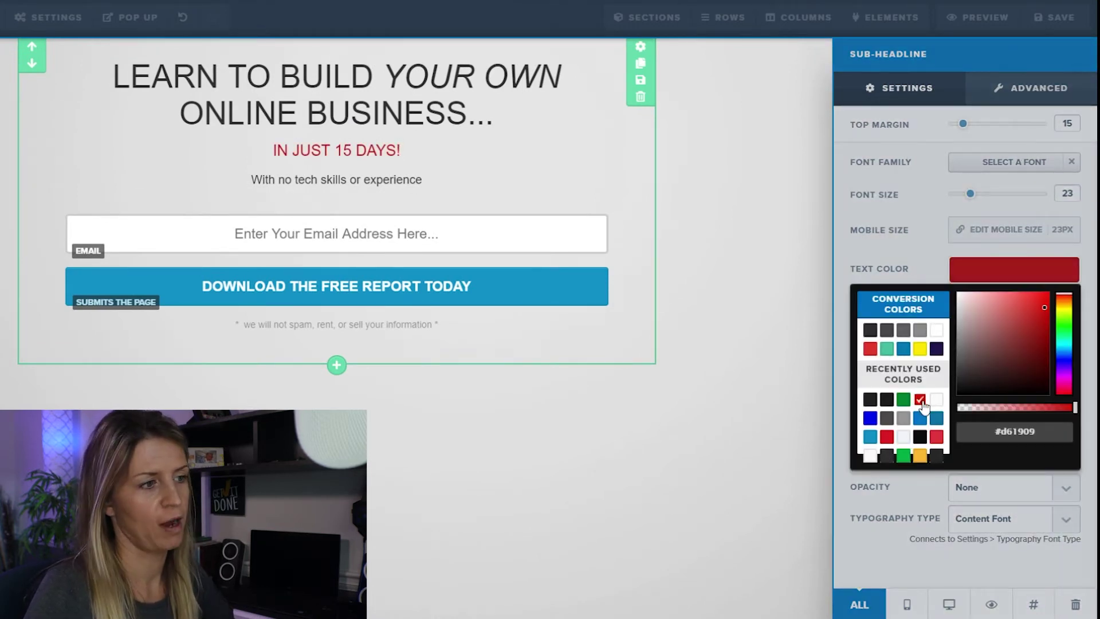
{"action": "left_click", "coordinate": [944, 266]}
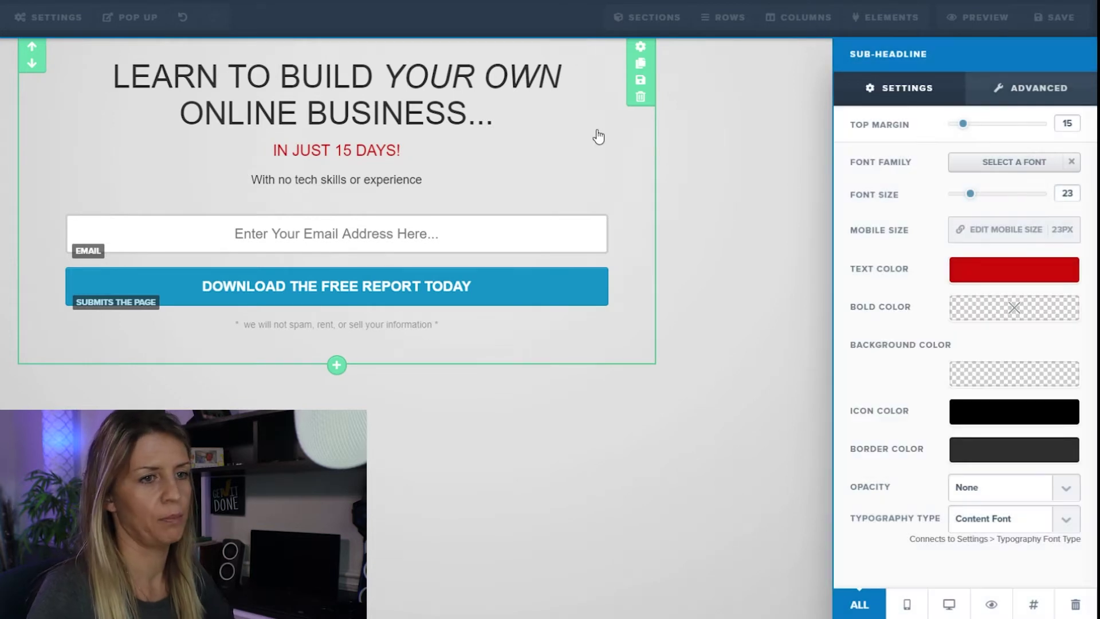
{"action": "left_click", "coordinate": [739, 147]}
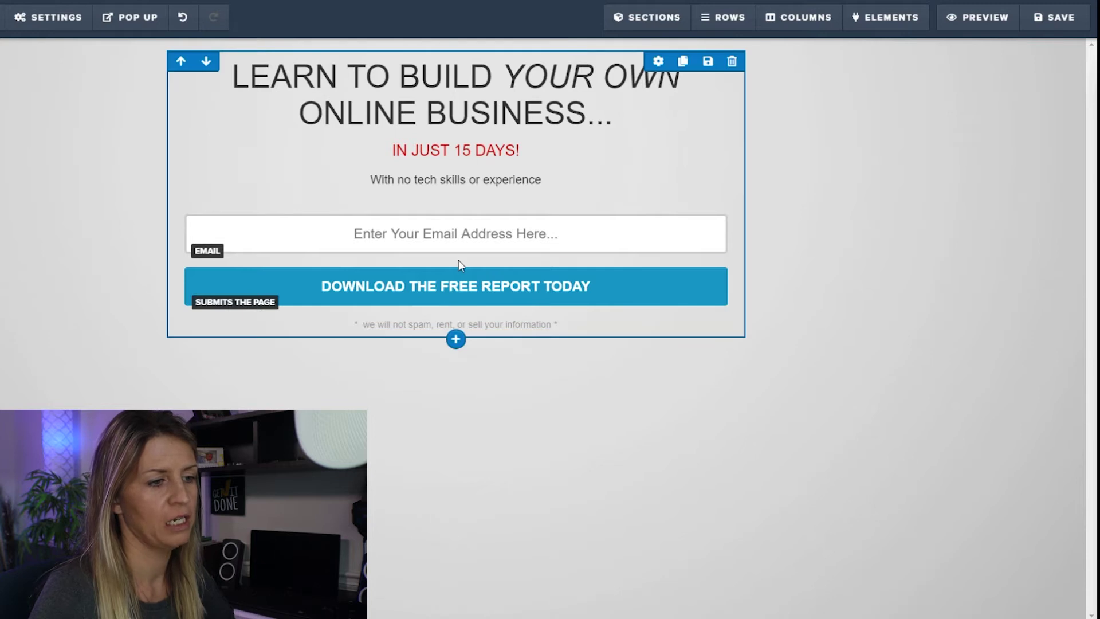
Add a two-column row below the anti-spam line and place an image element in its left column.
{"action": "left_click", "coordinate": [457, 342]}
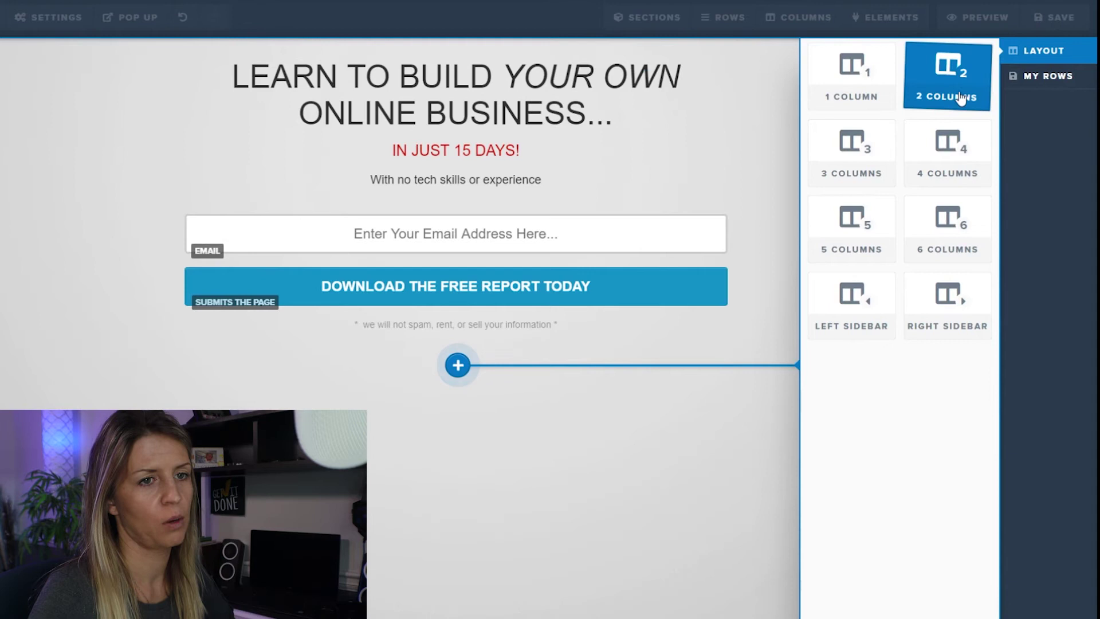
{"action": "left_click", "coordinate": [949, 80]}
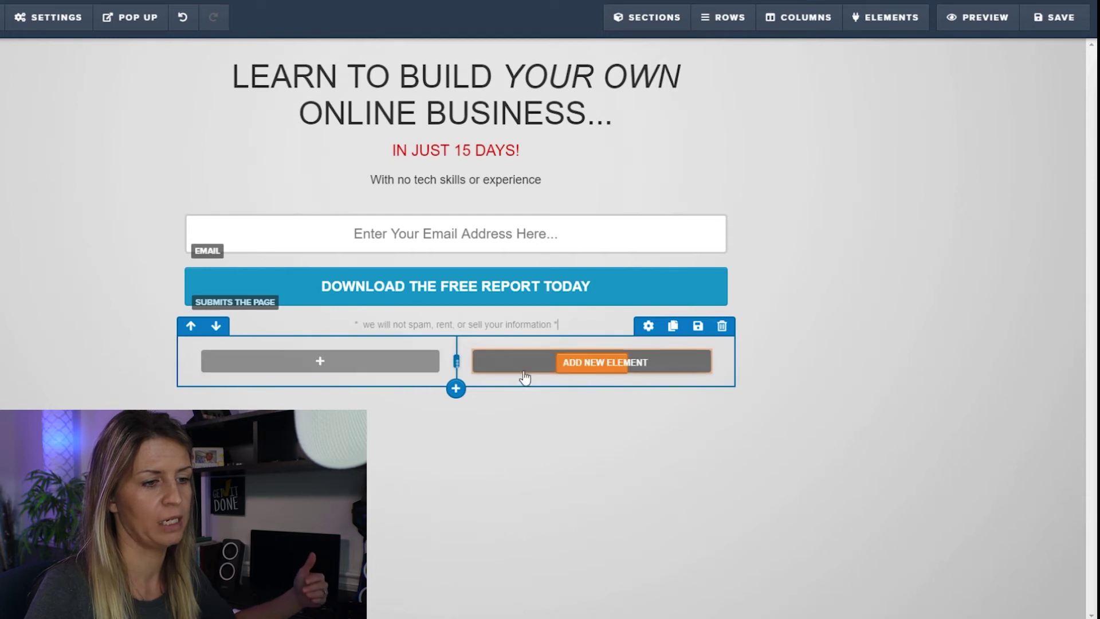
{"action": "left_click", "coordinate": [310, 364]}
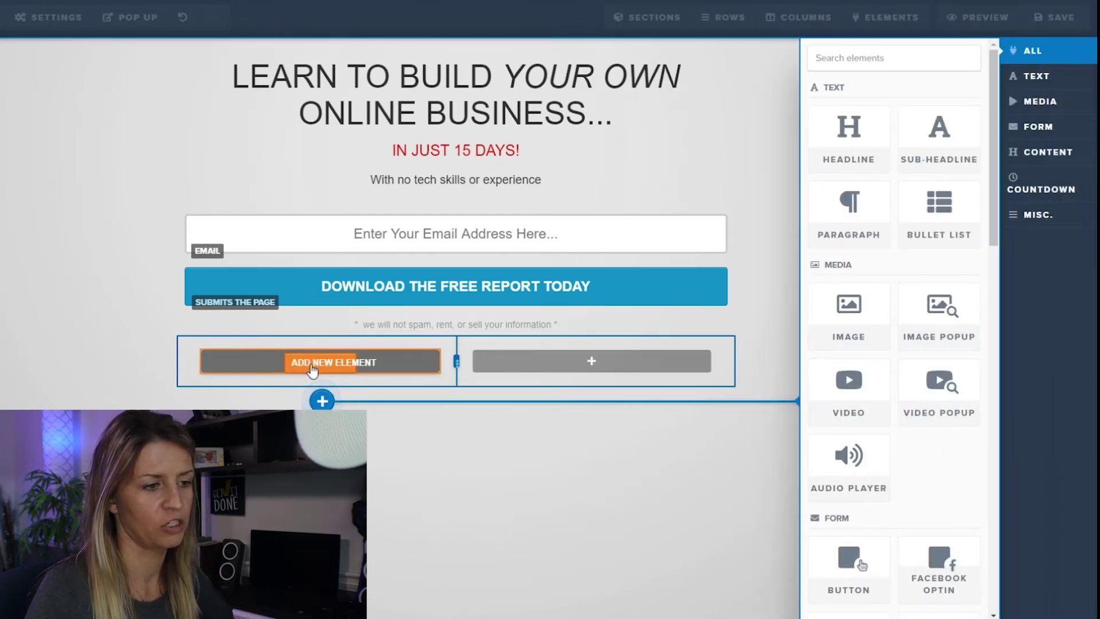
{"action": "left_click", "coordinate": [848, 315]}
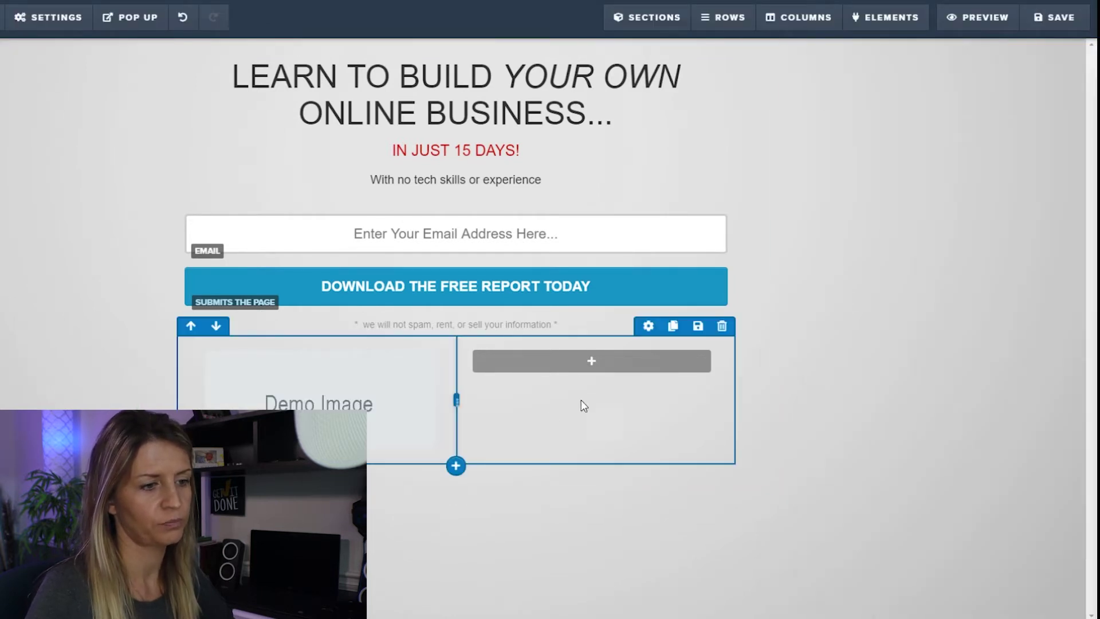
Add a form input element to the right column of the new row.
{"action": "left_click", "coordinate": [592, 366]}
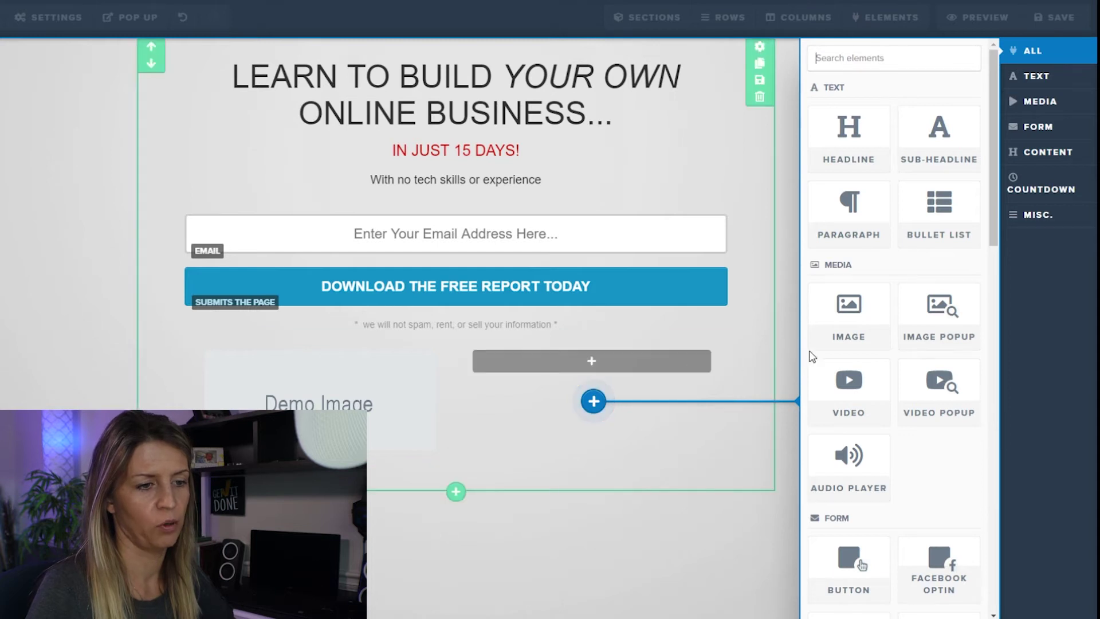
{"action": "scroll", "coordinate": [838, 344], "scroll_direction": "down", "scroll_amount": 6}
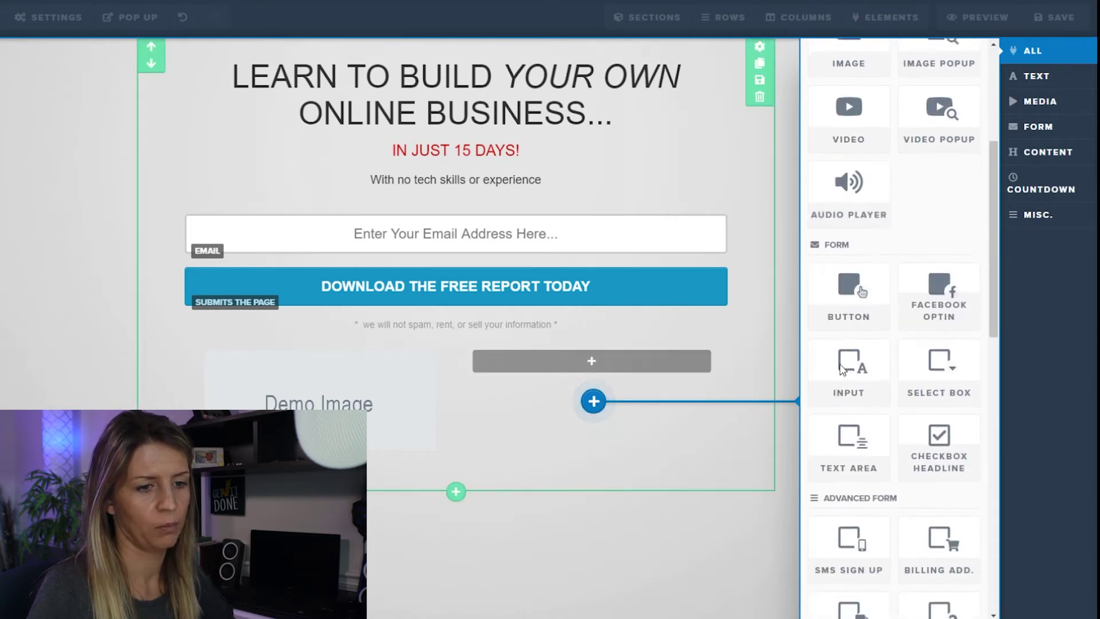
{"action": "left_click", "coordinate": [840, 317]}
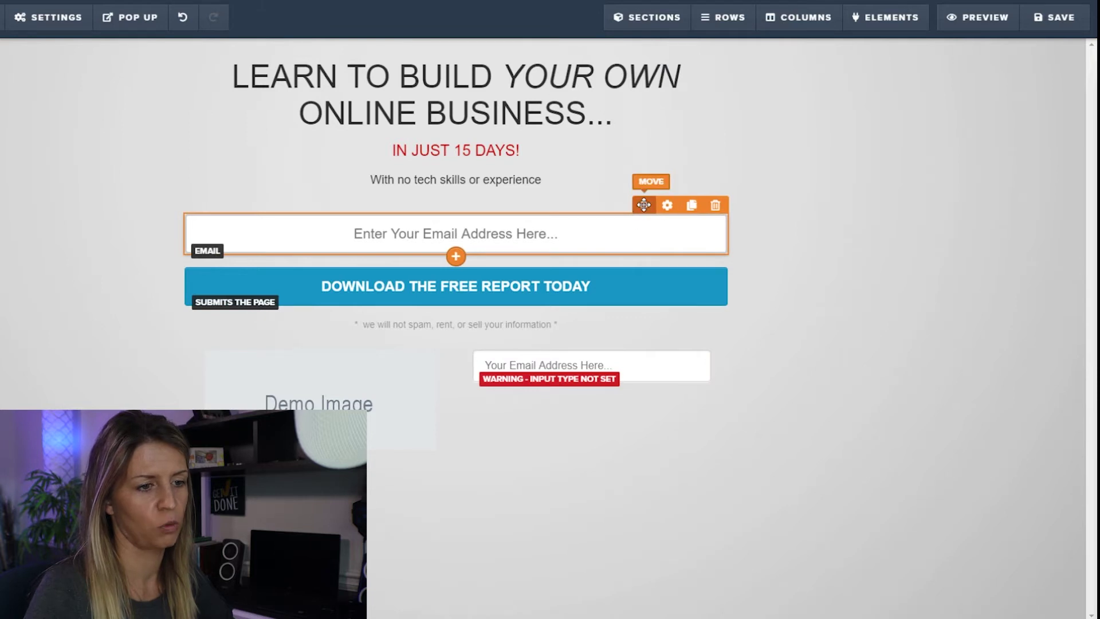
Move the existing email field and the download button into the right column, below the new input.
{"action": "left_click_drag", "start_coordinate": [644, 205], "coordinate": [651, 394]}
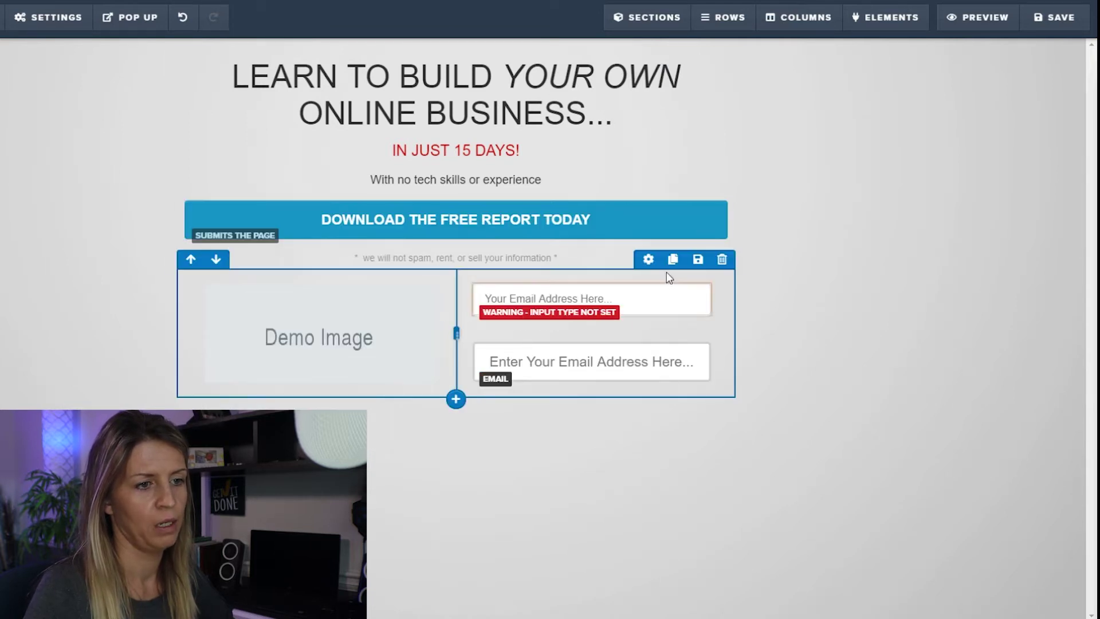
{"action": "mouse_move", "coordinate": [644, 223]}
{"action": "left_click_drag", "start_coordinate": [643, 193], "coordinate": [657, 396]}
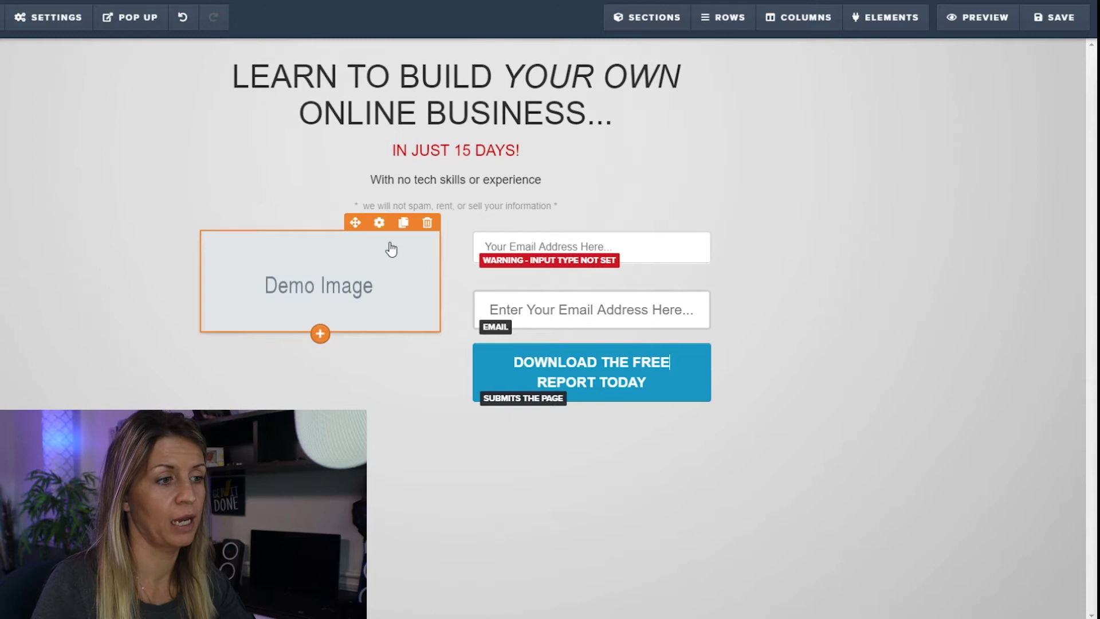
Open the image library for the demo image and upload the close-up portrait photo from the "# Photos for thumbnail" folder.
{"action": "left_click", "coordinate": [379, 223]}
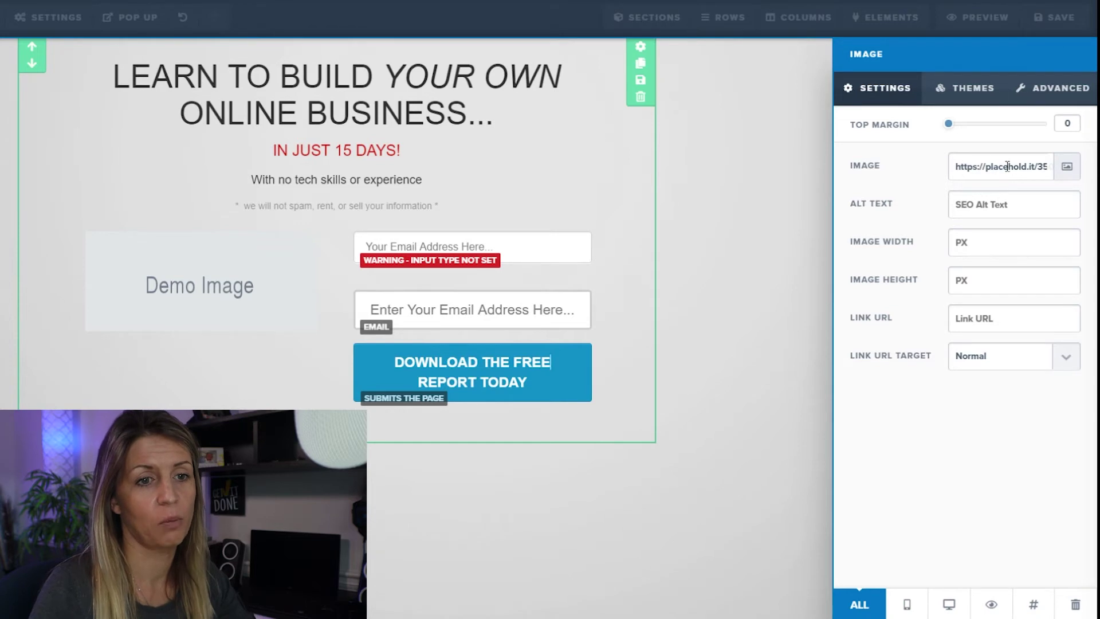
{"action": "left_click", "coordinate": [1067, 172]}
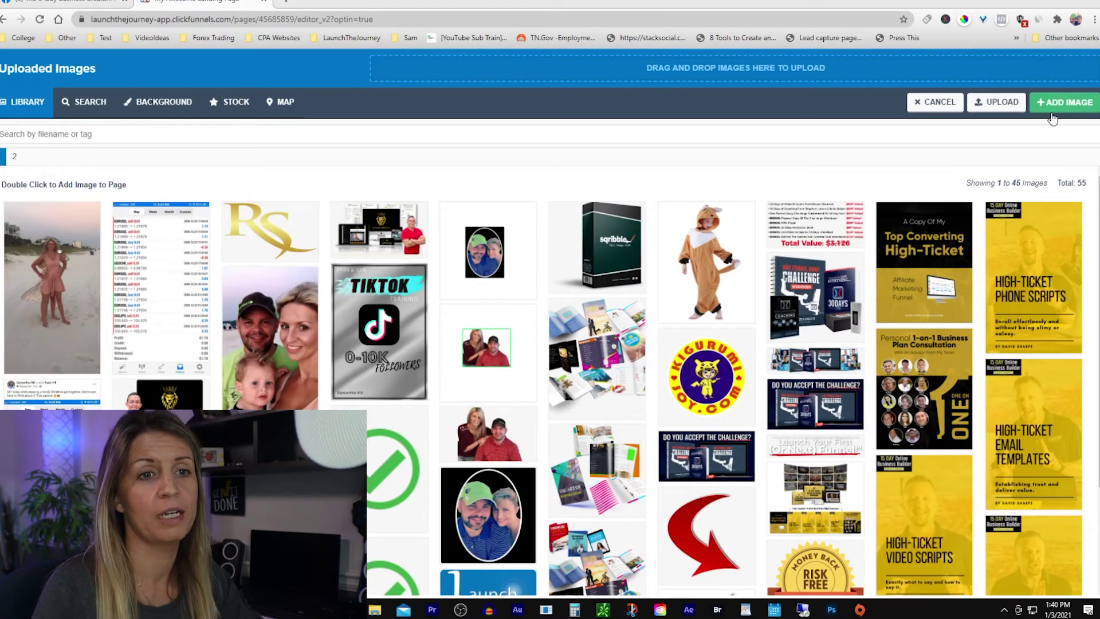
{"action": "left_click", "coordinate": [995, 103]}
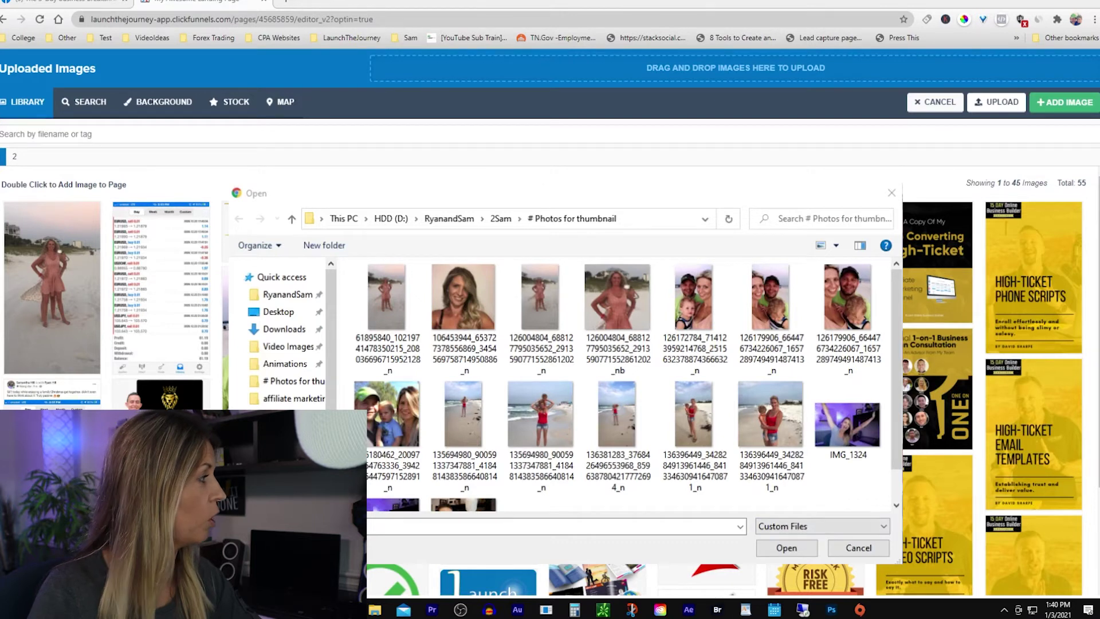
{"action": "double_click", "coordinate": [455, 307]}
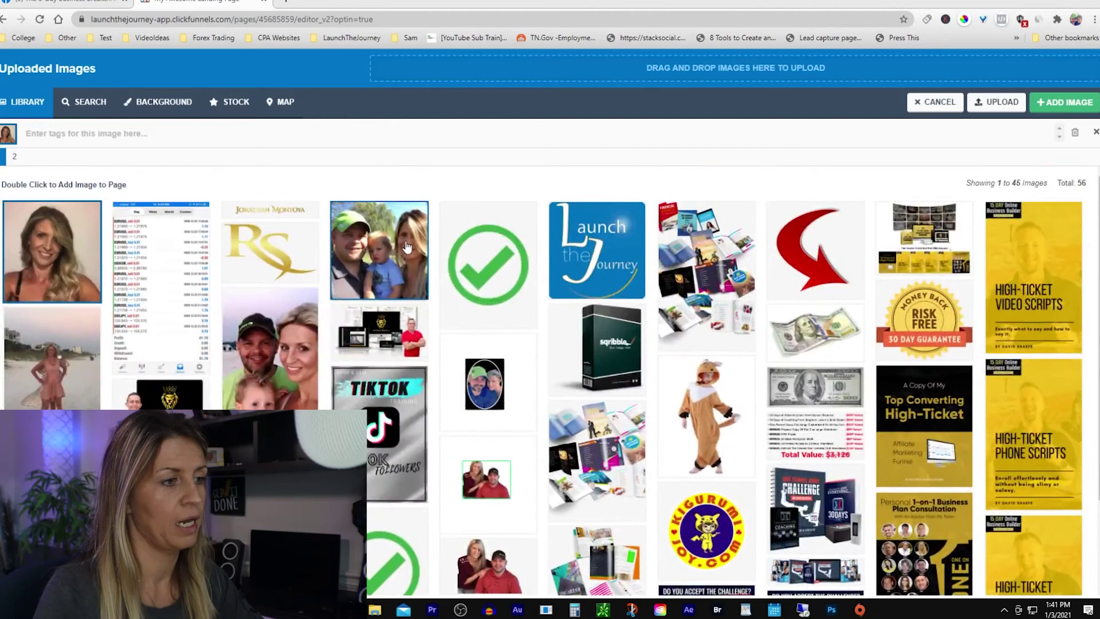
Use the family photo from the library as the left-column image and move the anti-spam line below the download button.
{"action": "left_click", "coordinate": [407, 247]}
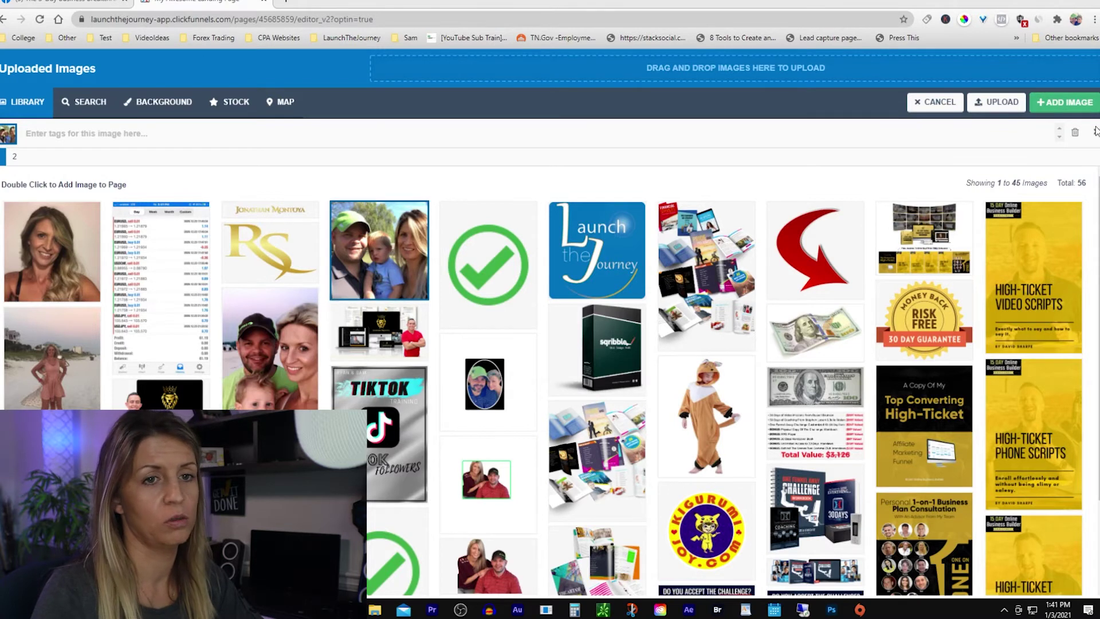
{"action": "left_click", "coordinate": [1054, 104]}
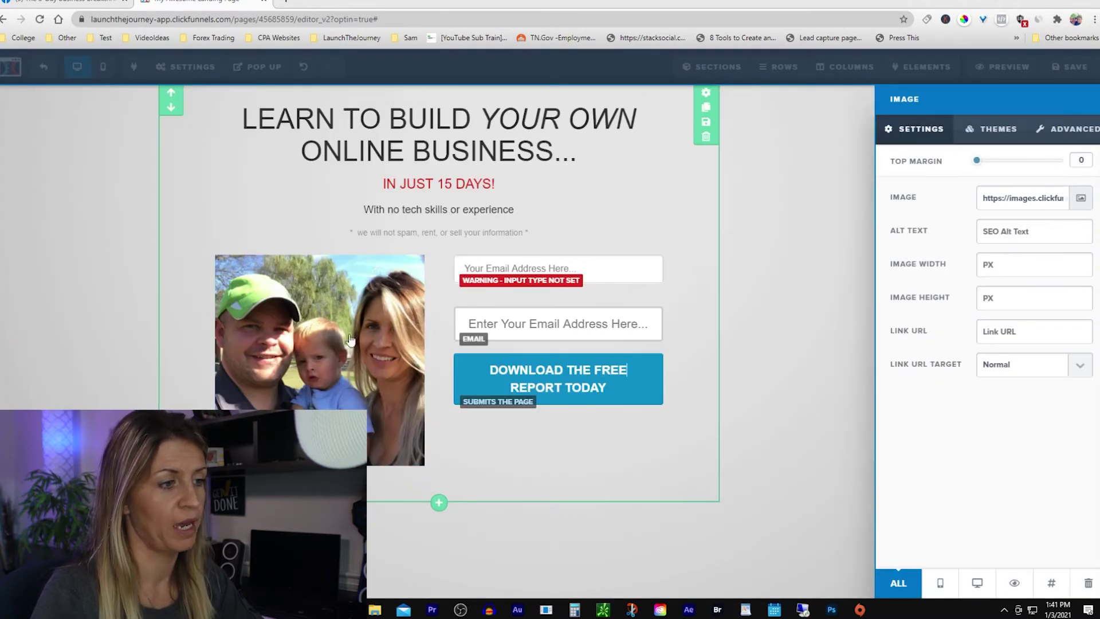
{"action": "left_click", "coordinate": [806, 357]}
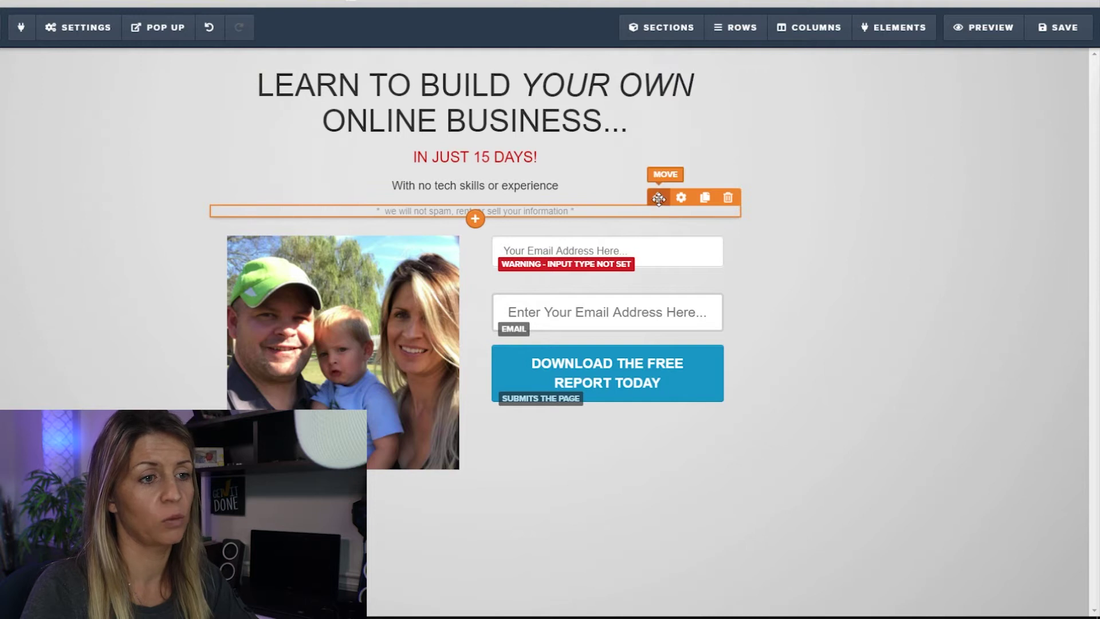
{"action": "left_click_drag", "start_coordinate": [658, 199], "coordinate": [675, 434]}
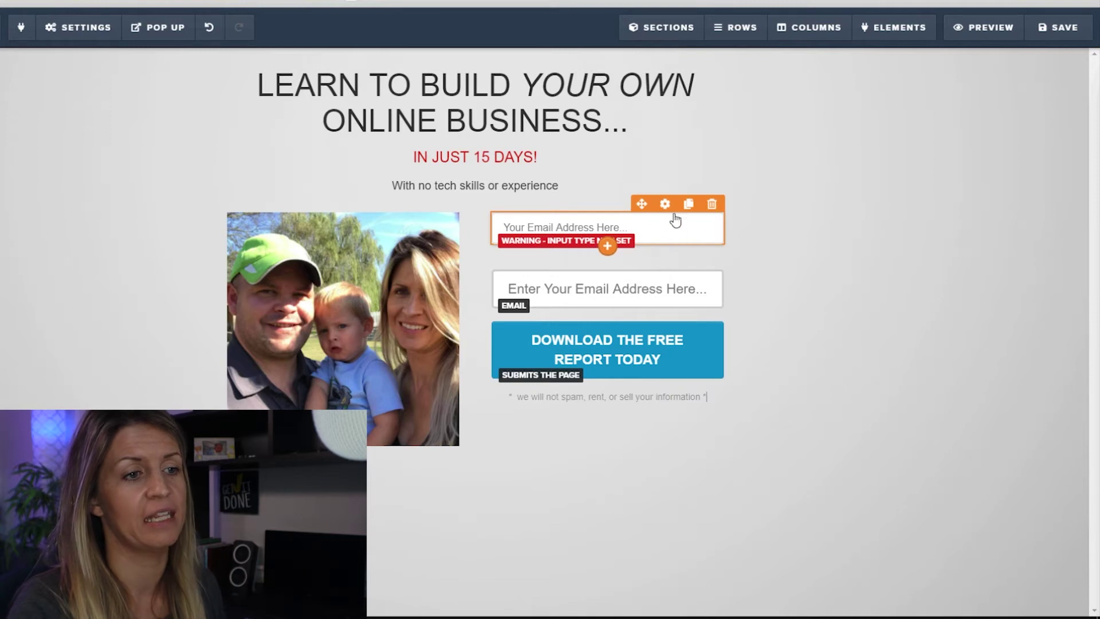
Set the input type of the upper form field in the right column to First Name.
{"action": "left_click", "coordinate": [658, 233]}
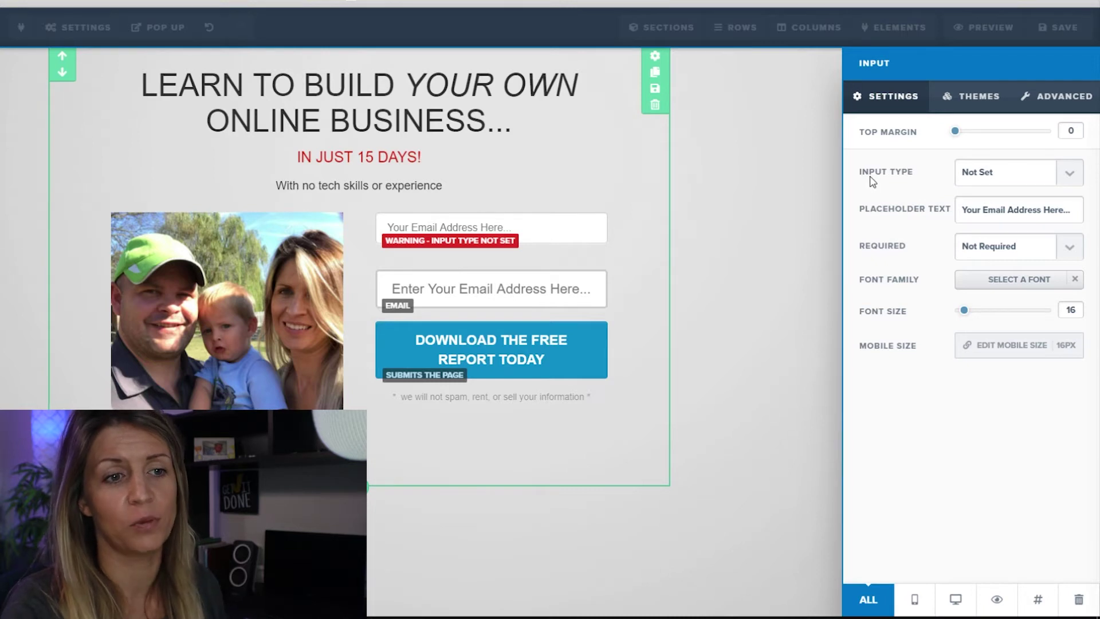
{"action": "left_click", "coordinate": [992, 176]}
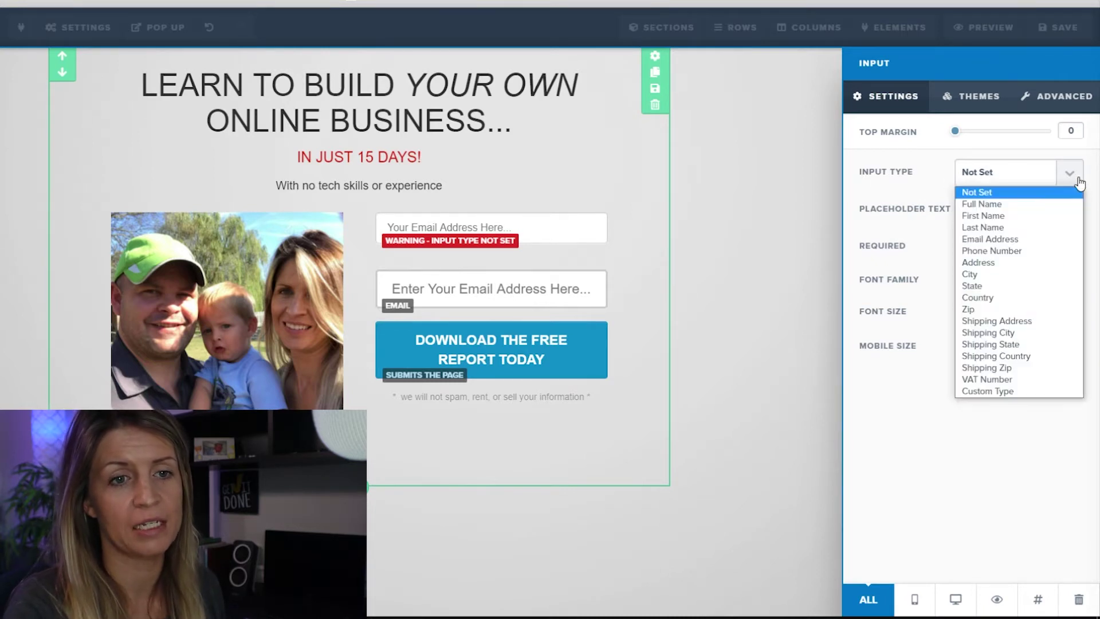
{"action": "left_click", "coordinate": [1000, 218]}
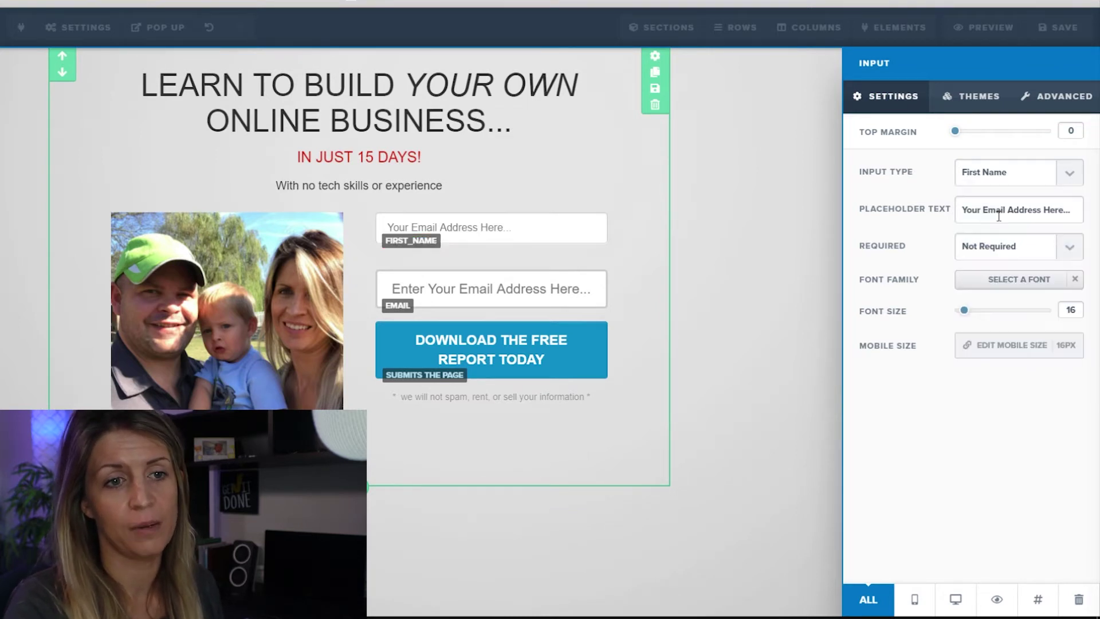
Change the first name field's placeholder text to "First Name" and make the field required.
{"action": "left_click_drag", "start_coordinate": [960, 208], "coordinate": [1074, 209]}
{"action": "key", "text": "BackSpace"}
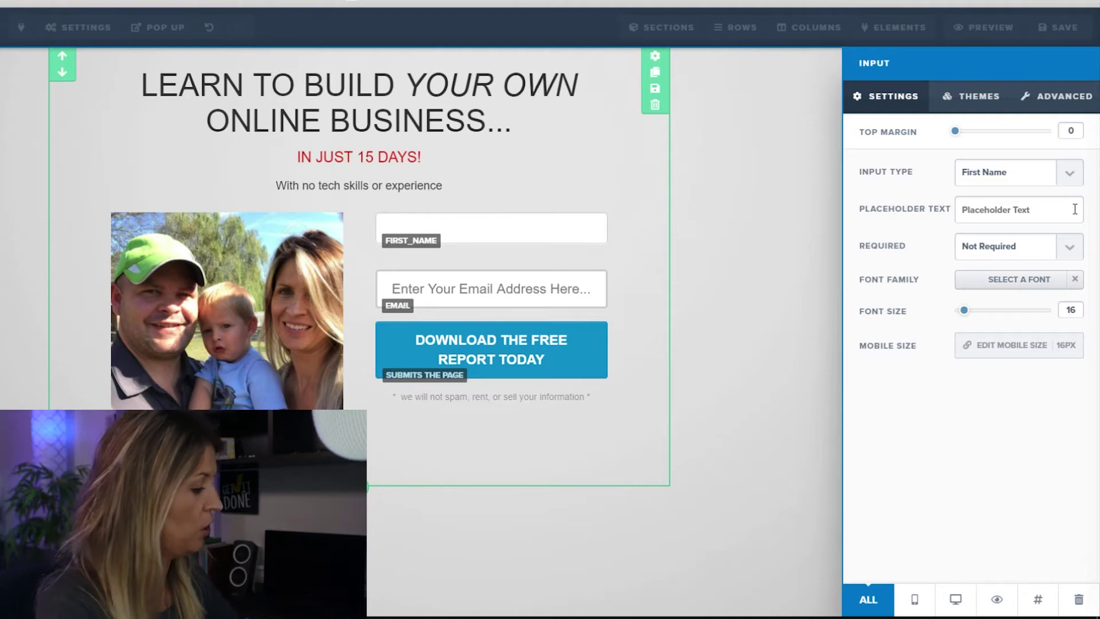
{"action": "type", "text": "First Nmae"}
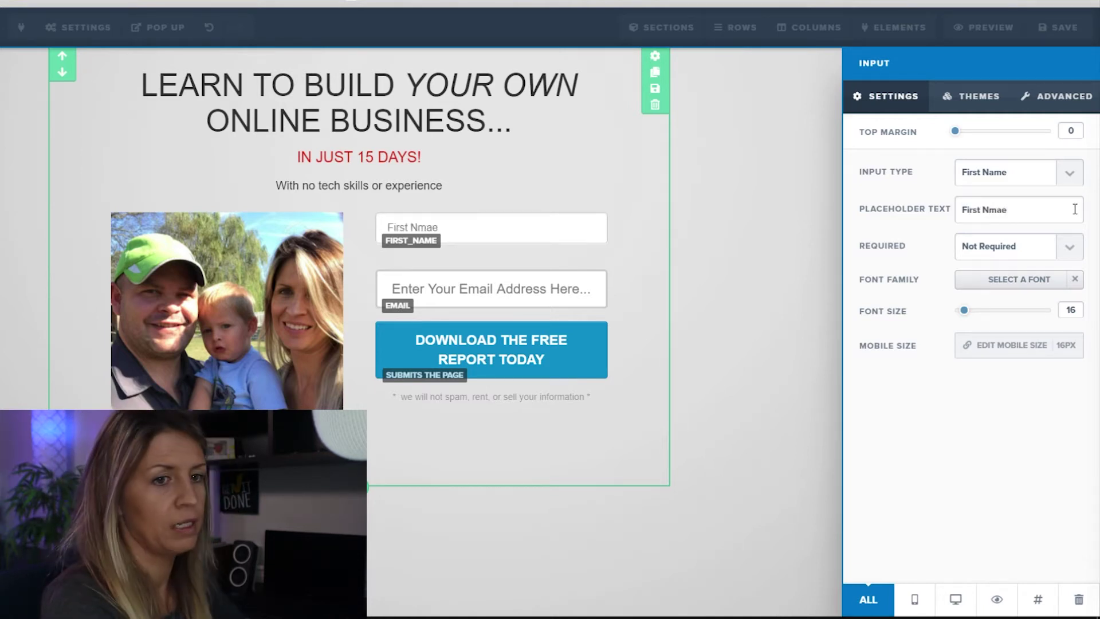
{"action": "key", "text": "BackSpace"}
{"action": "key", "text": "BackSpace"}
{"action": "key", "text": "BackSpace"}
{"action": "type", "text": "ame"}
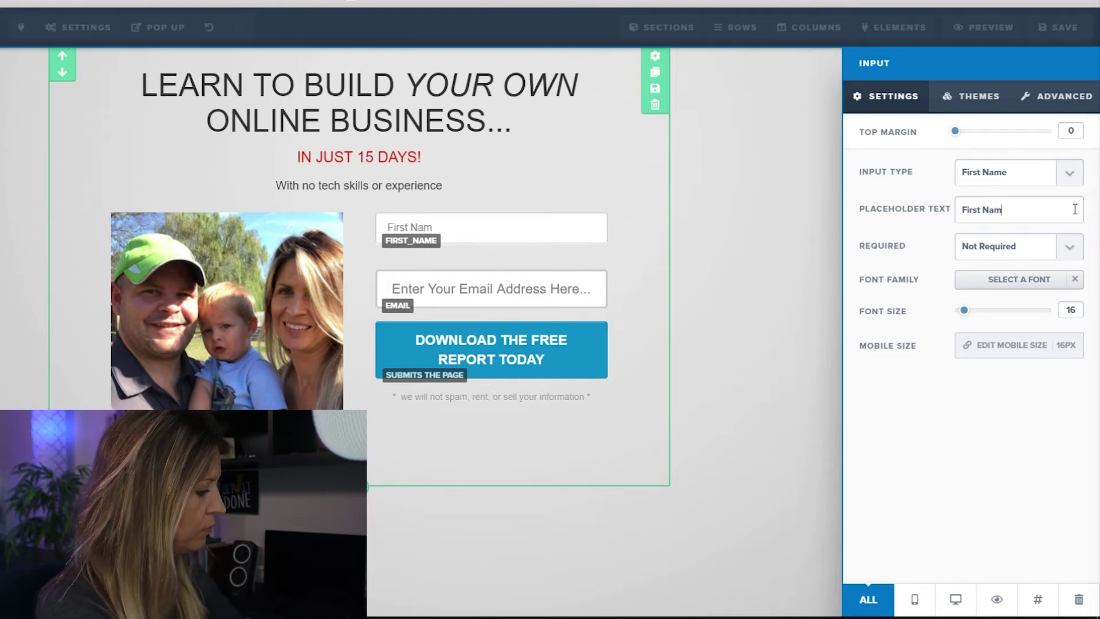
{"action": "left_click", "coordinate": [1067, 246]}
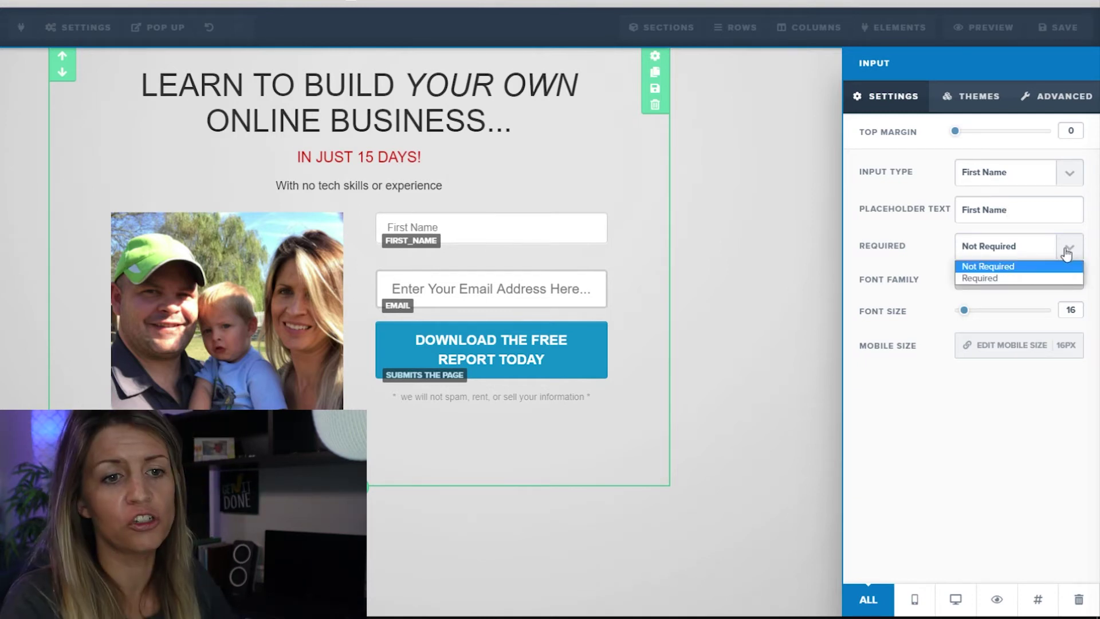
{"action": "left_click", "coordinate": [1039, 280]}
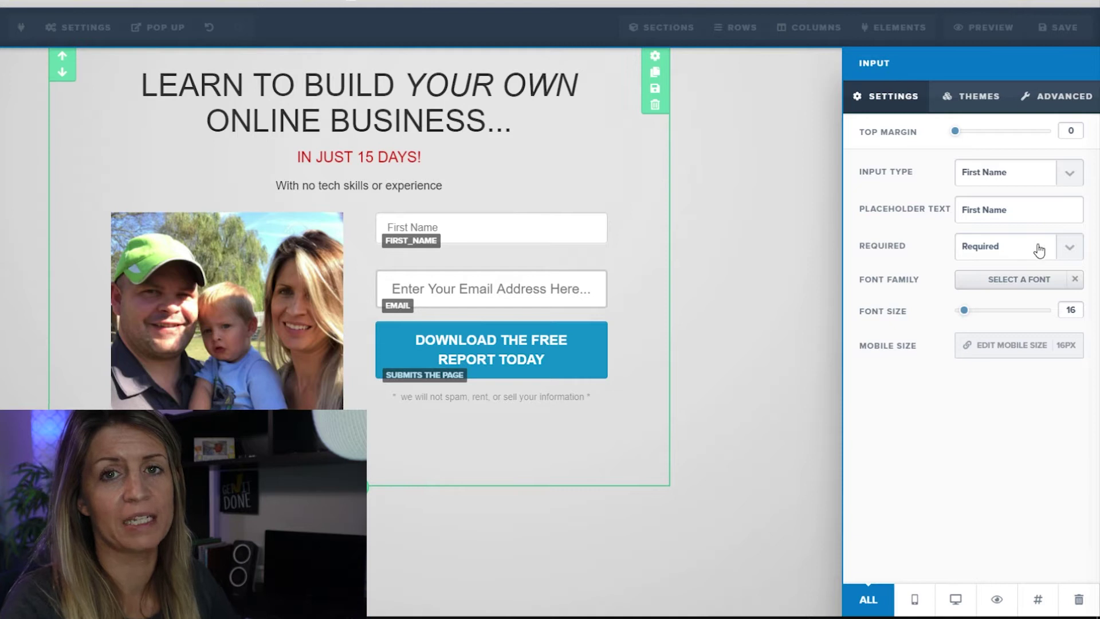
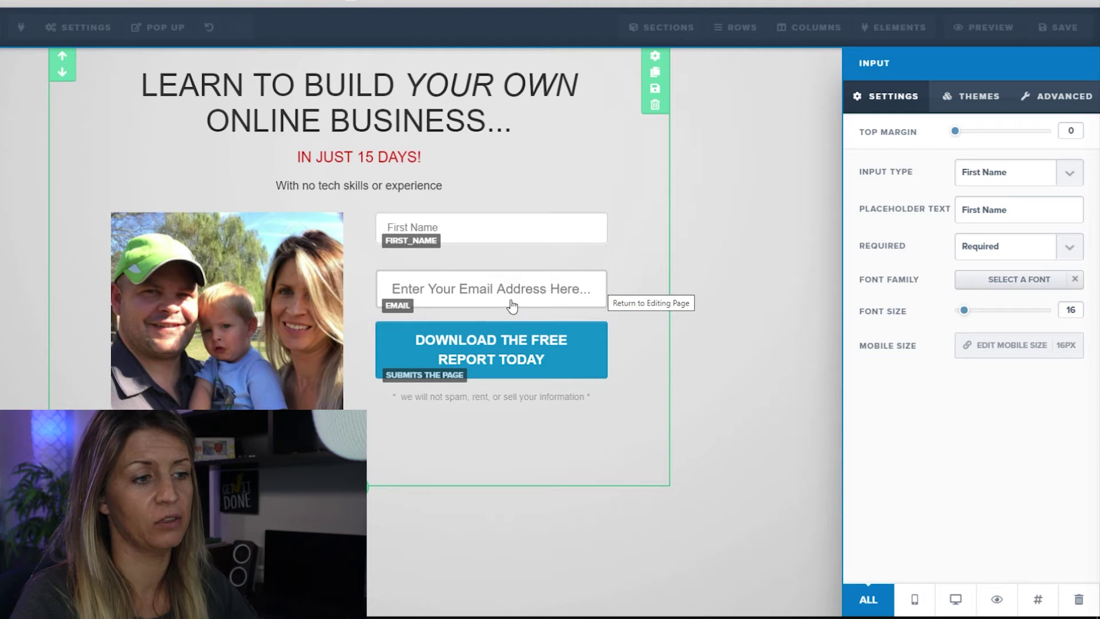
Set the email field's font size to 16 and its text alignment to Left.
{"action": "left_click", "coordinate": [571, 296]}
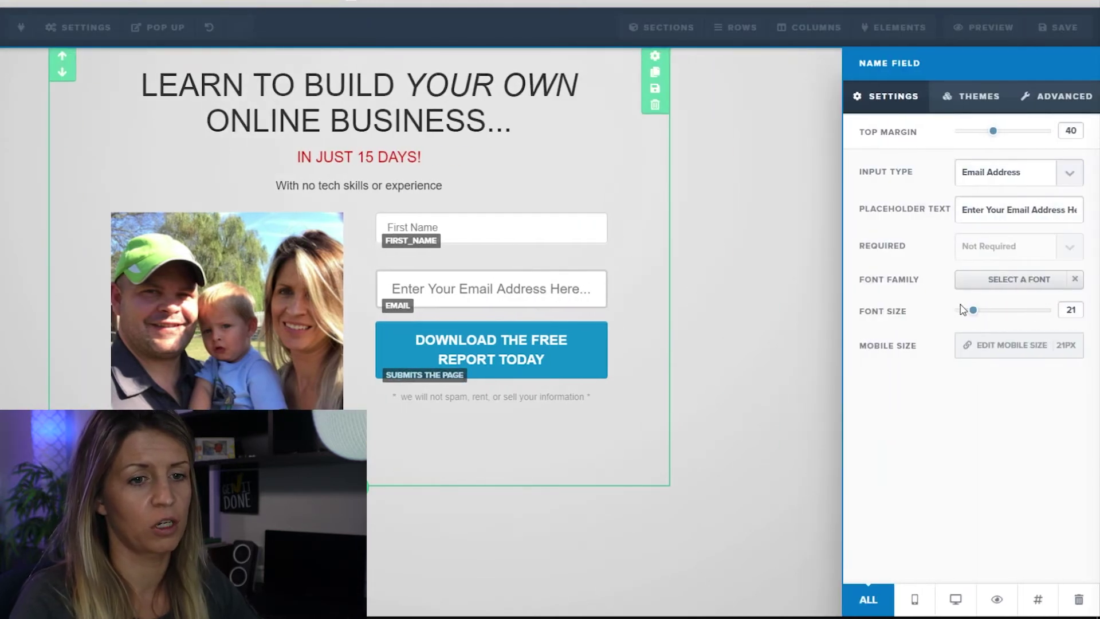
{"action": "left_click_drag", "start_coordinate": [974, 315], "coordinate": [965, 316]}
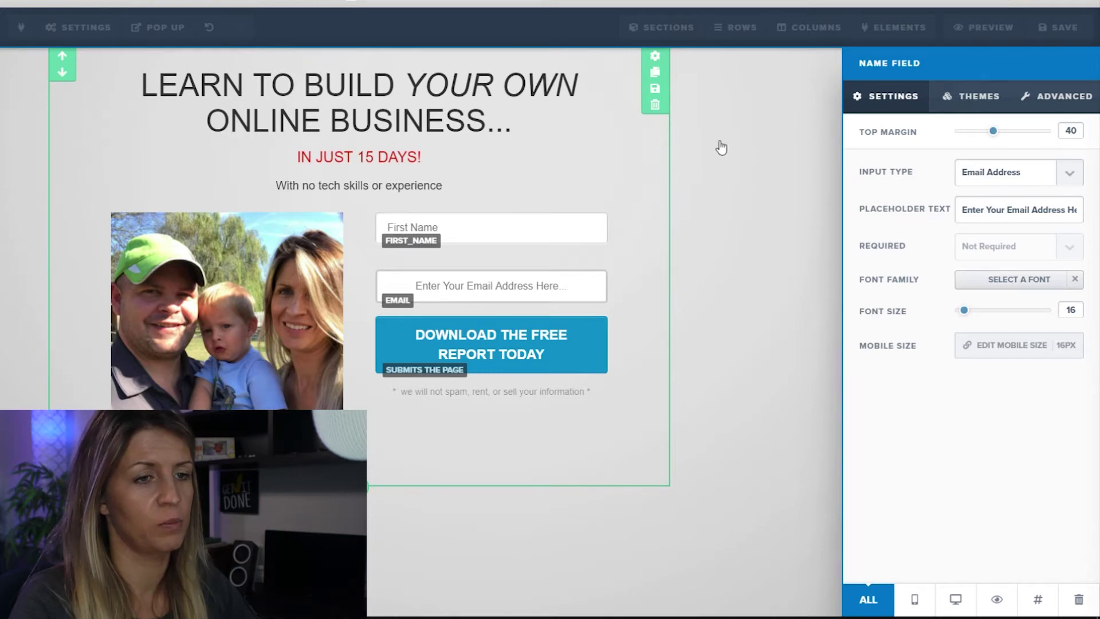
{"action": "left_click", "coordinate": [1063, 98]}
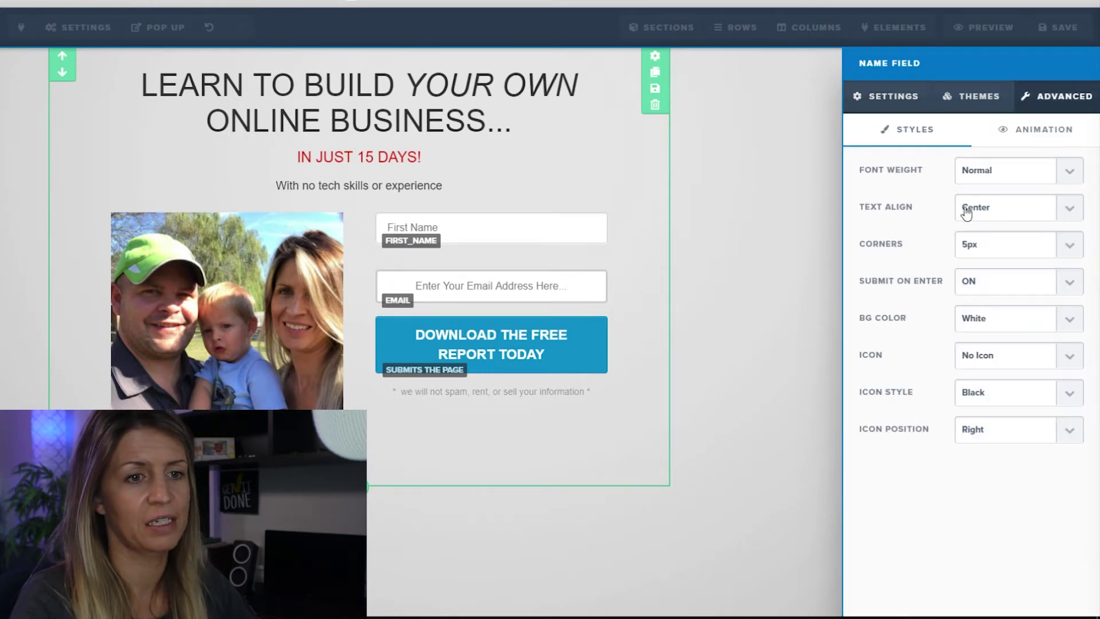
{"action": "left_click", "coordinate": [1022, 223]}
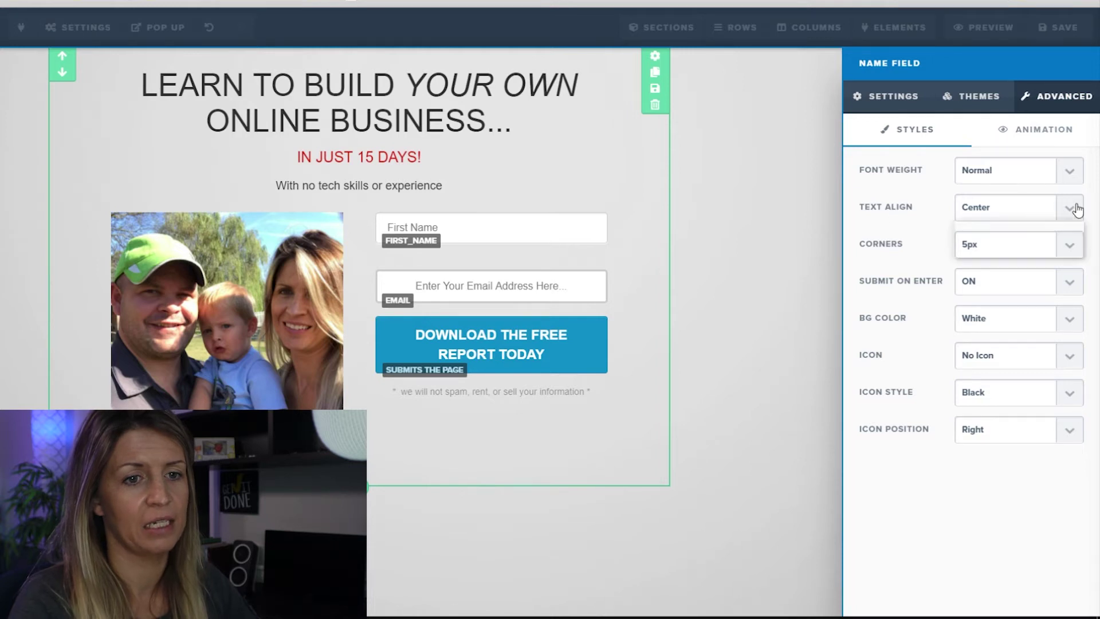
{"action": "left_click", "coordinate": [973, 226]}
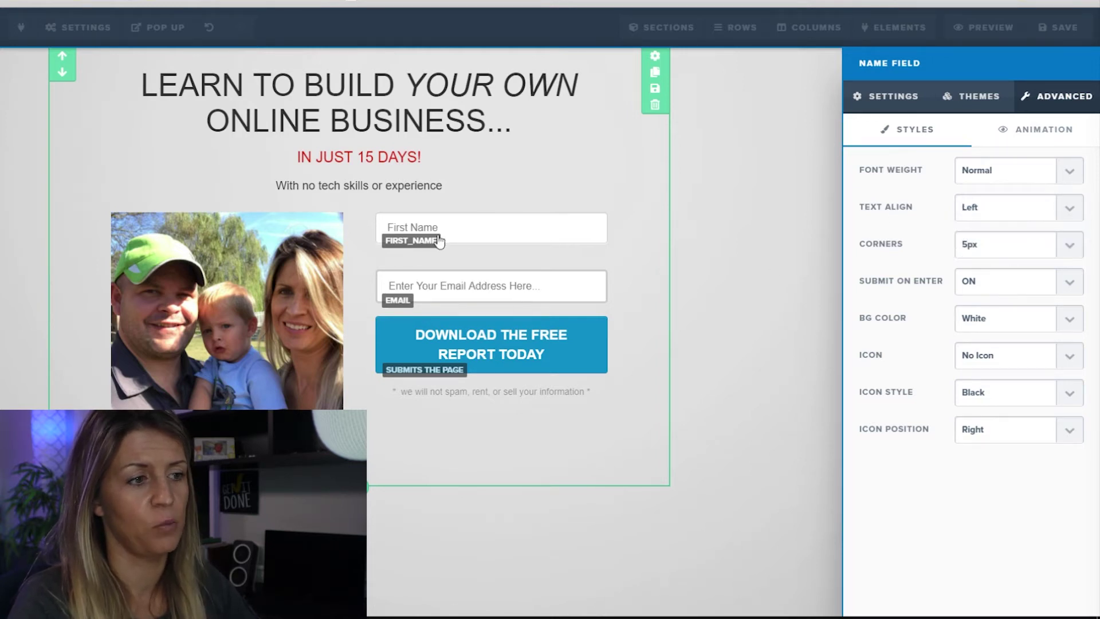
Replace the text of the download button in the right column with "GIVE ME ACCESS".
{"action": "left_click", "coordinate": [445, 290]}
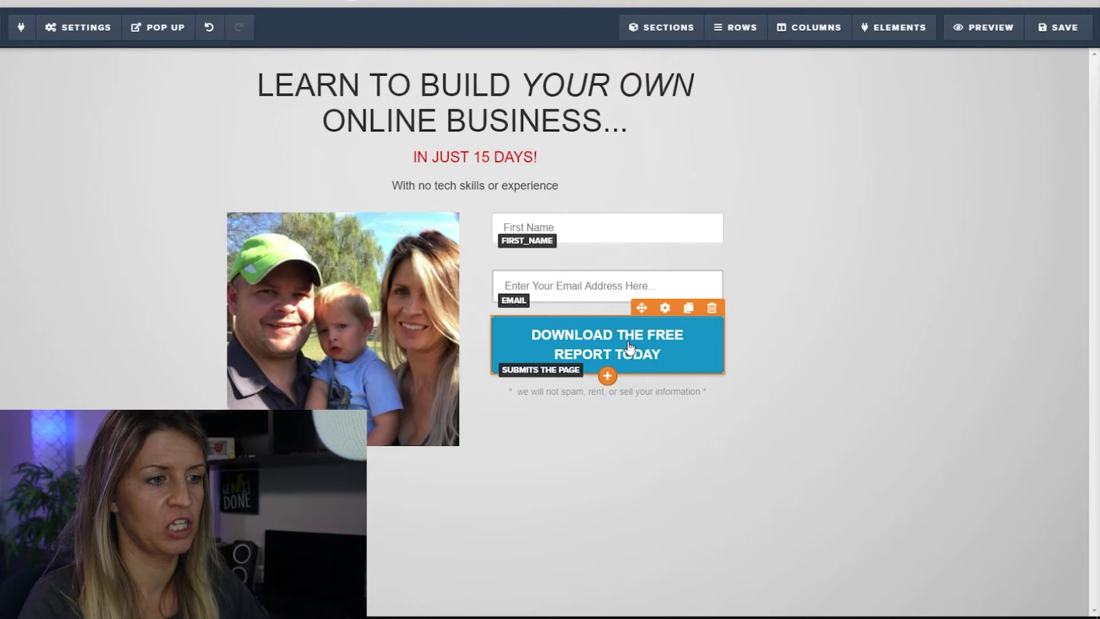
{"action": "left_click", "coordinate": [658, 348]}
{"action": "left_click_drag", "start_coordinate": [1073, 212], "coordinate": [959, 221]}
{"action": "key", "text": "BackSpace"}
{"action": "left_click_drag", "start_coordinate": [1028, 211], "coordinate": [956, 226]}
{"action": "key", "text": "BackSpace"}
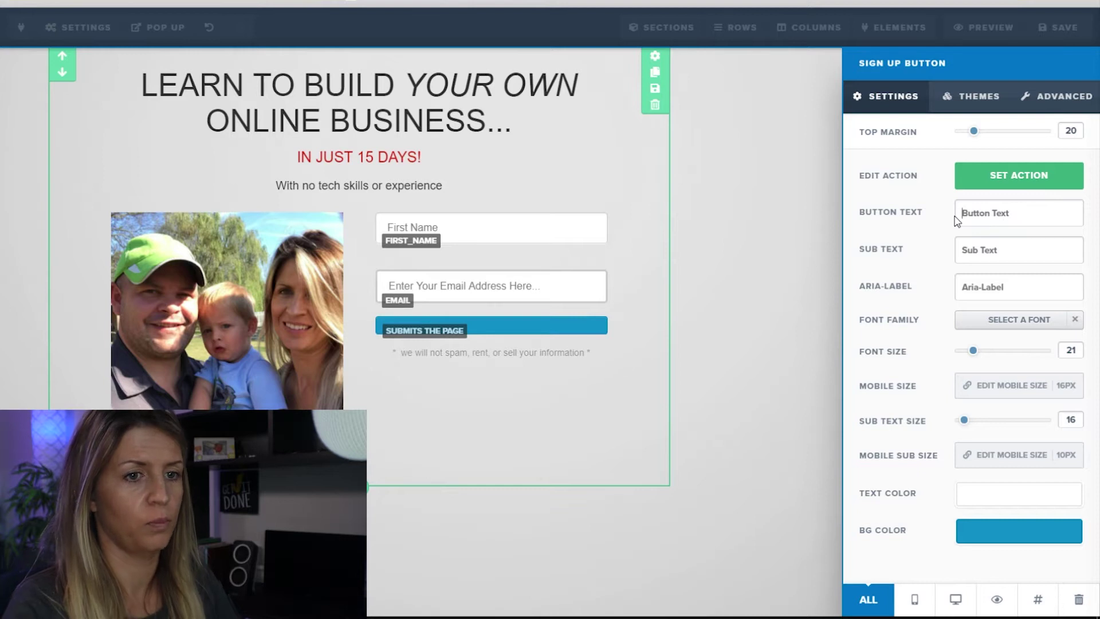
{"action": "type", "text": "G"}
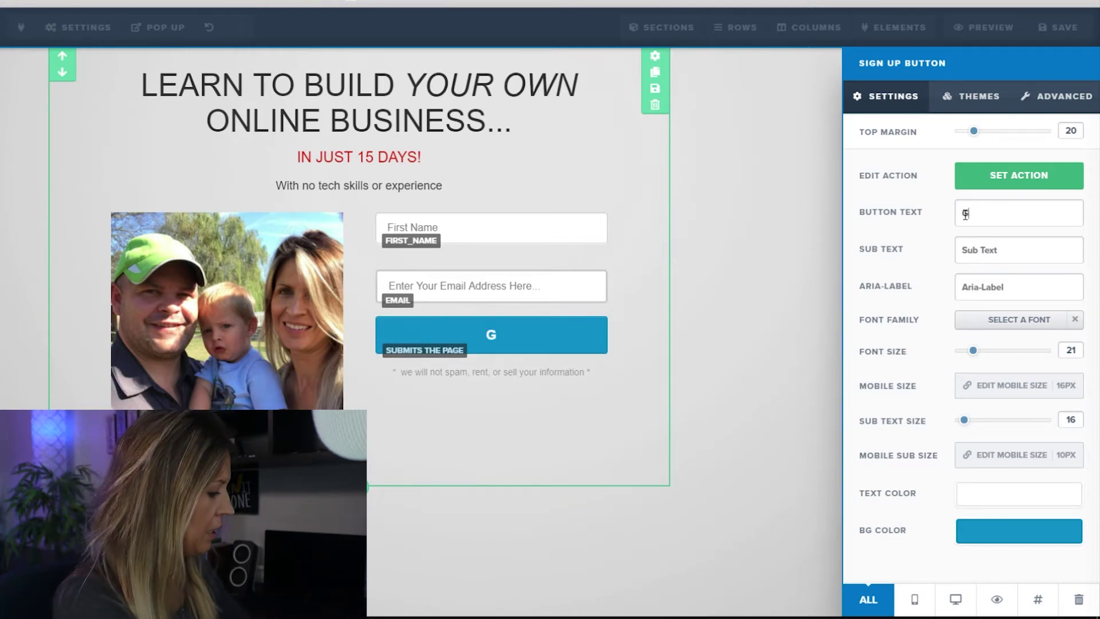
{"action": "type", "text": "IVE ME ACCESS"}
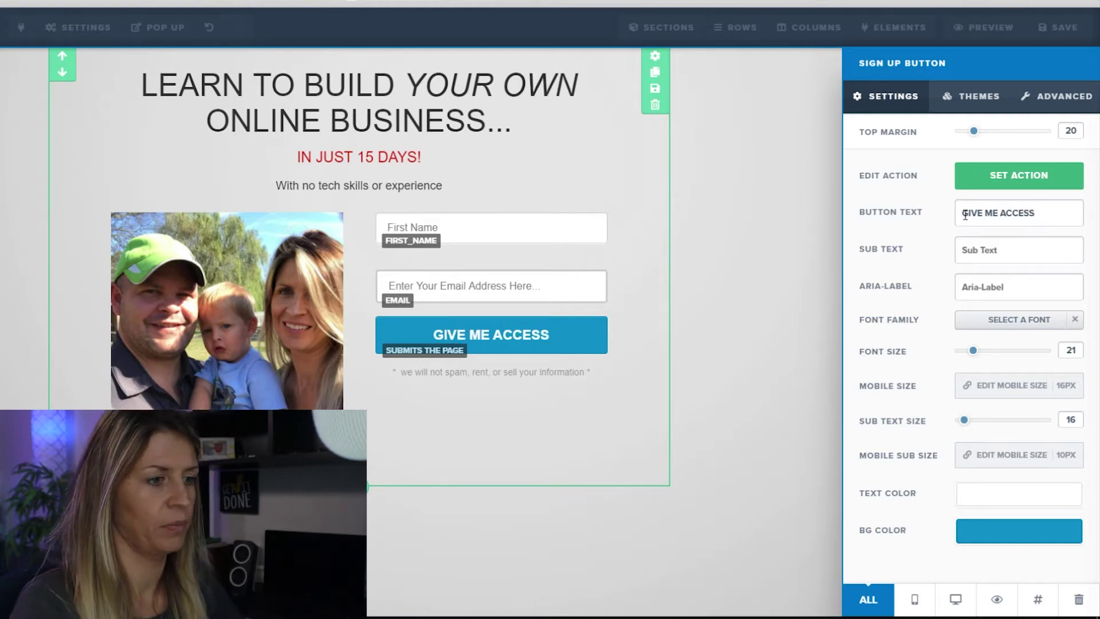
{"action": "left_click", "coordinate": [728, 312]}
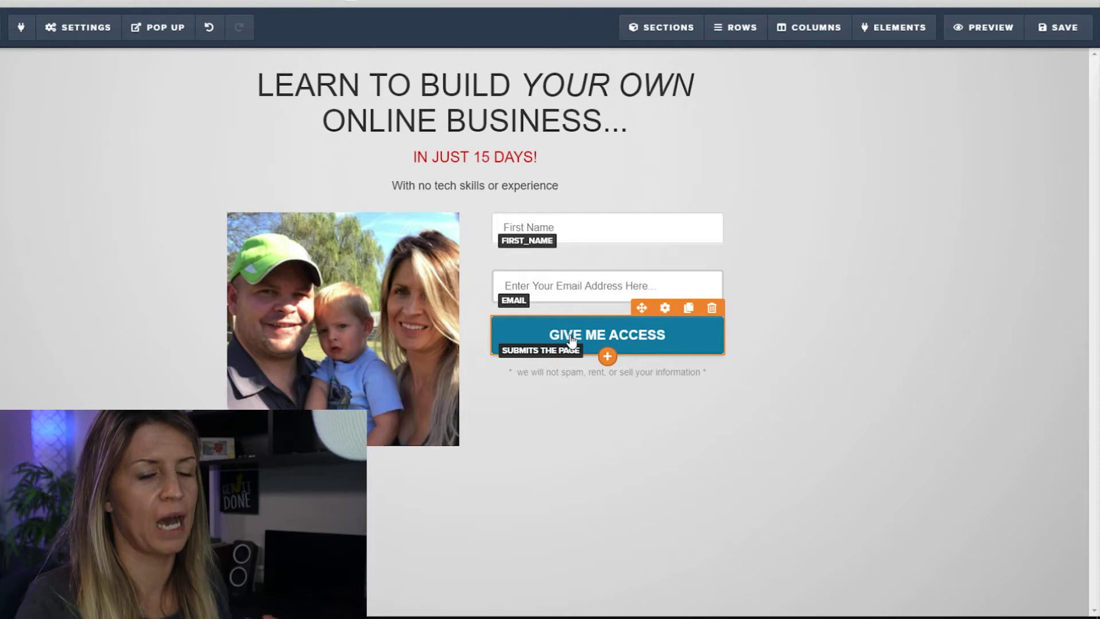
Add an outlined circle icon with a right-pointing arrow before the text of the GIVE ME ACCESS button.
{"action": "left_click", "coordinate": [659, 344]}
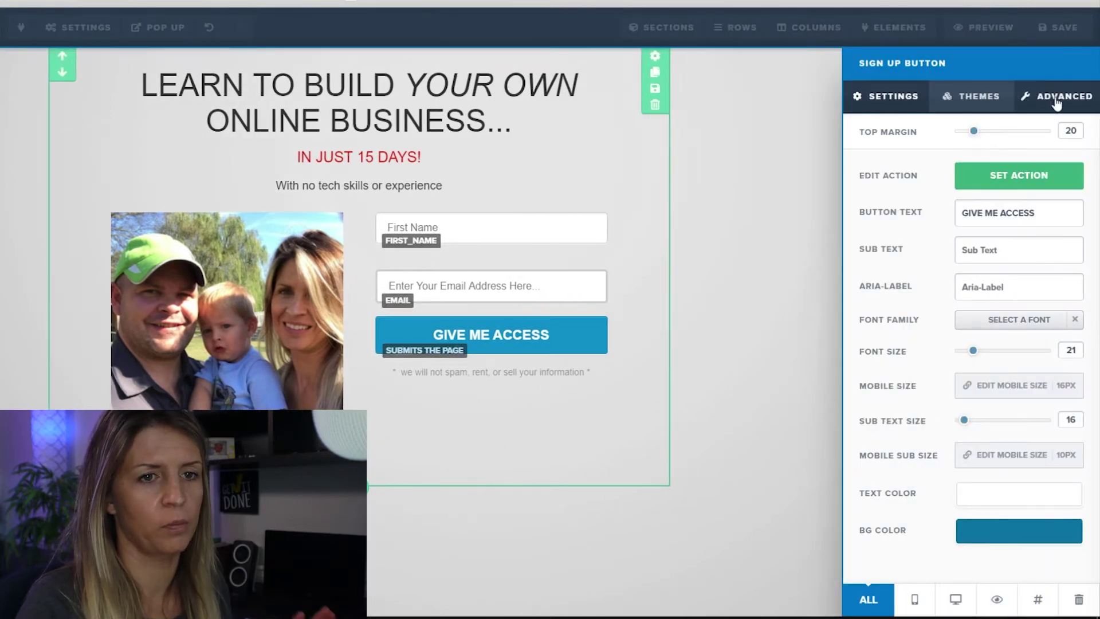
{"action": "left_click", "coordinate": [1061, 99]}
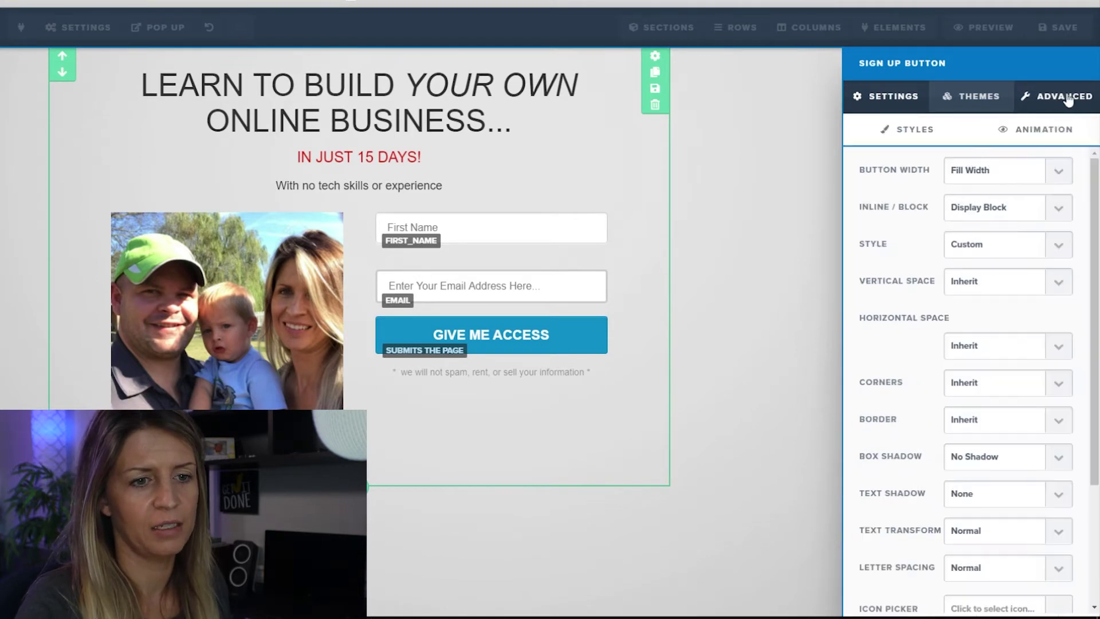
{"action": "scroll", "coordinate": [974, 307], "scroll_direction": "down", "scroll_amount": 3}
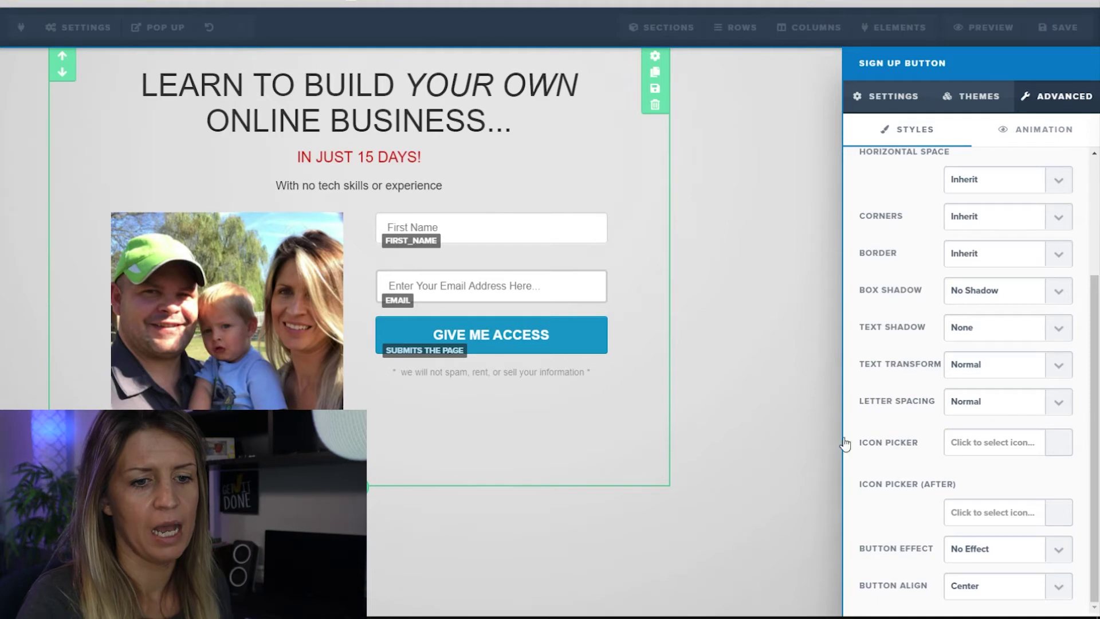
{"action": "left_click", "coordinate": [1060, 448]}
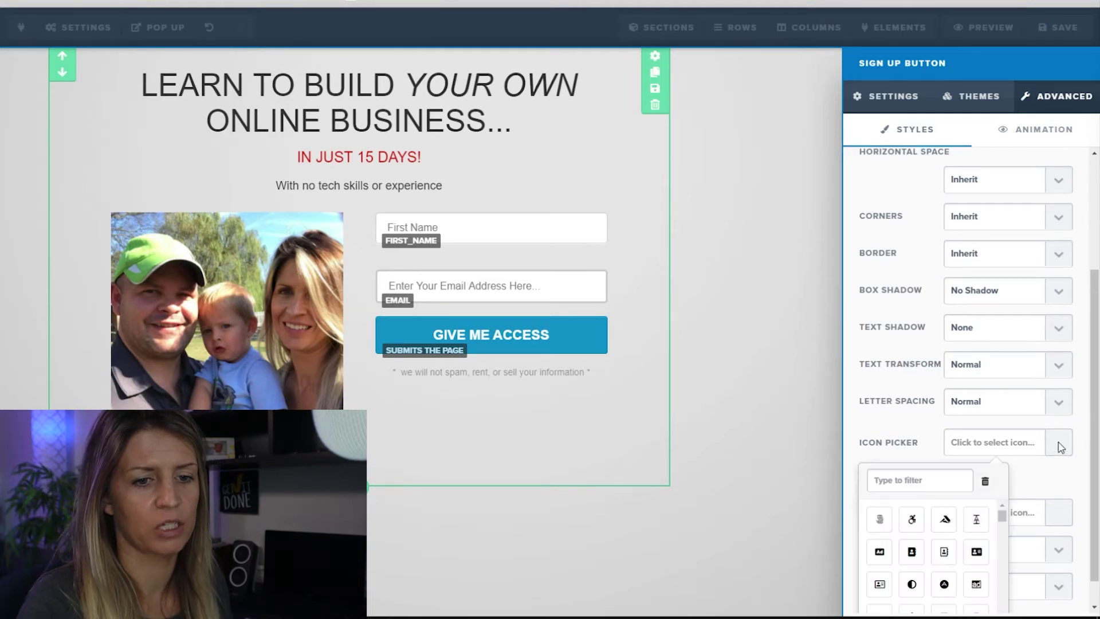
{"action": "scroll", "coordinate": [915, 492], "scroll_direction": "down", "scroll_amount": 5}
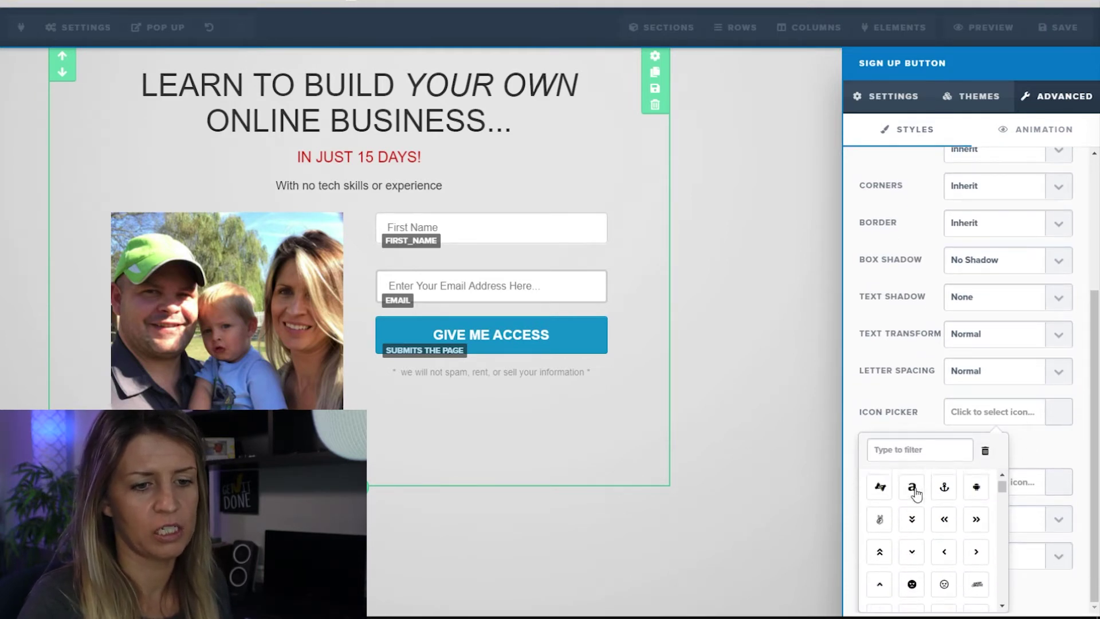
{"action": "scroll", "coordinate": [940, 573], "scroll_direction": "down", "scroll_amount": 5}
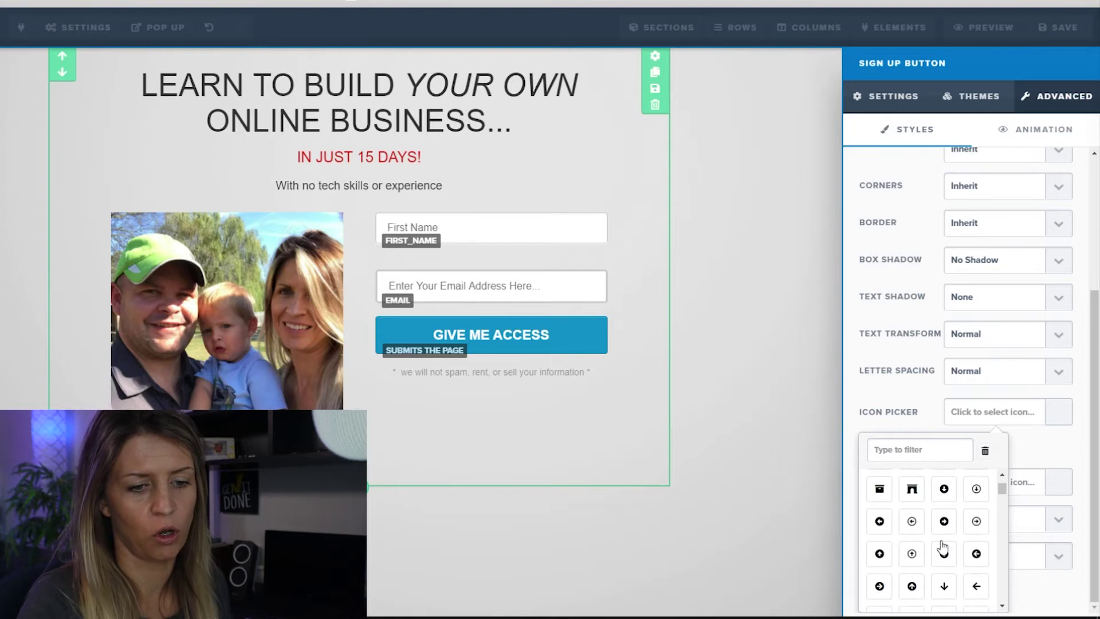
{"action": "scroll", "coordinate": [943, 548], "scroll_direction": "down", "scroll_amount": 5}
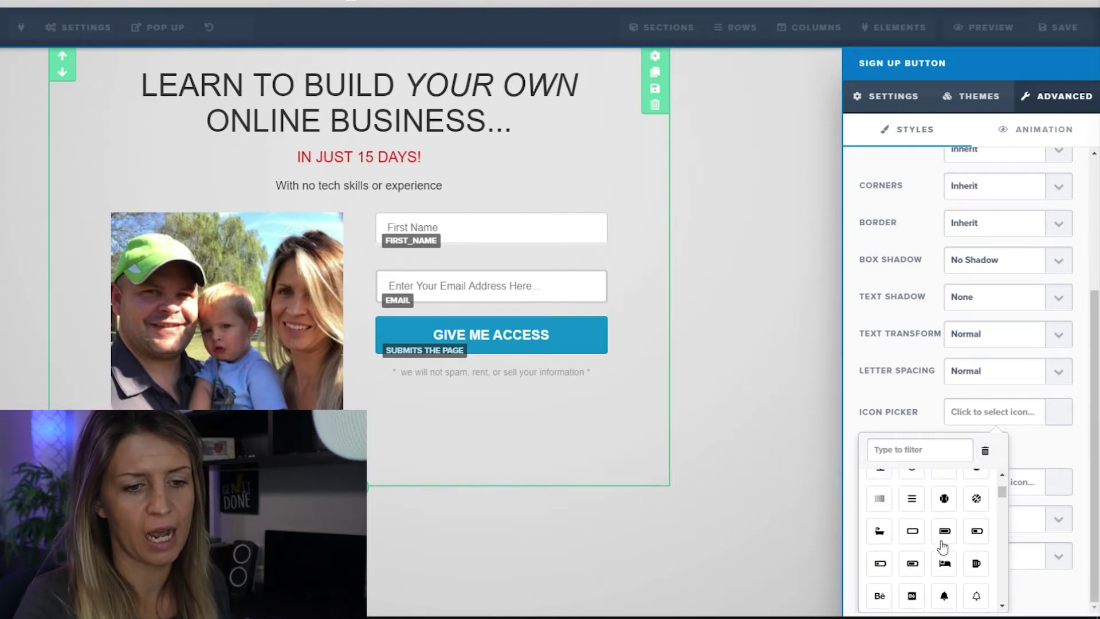
{"action": "scroll", "coordinate": [943, 547], "scroll_direction": "up", "scroll_amount": 5}
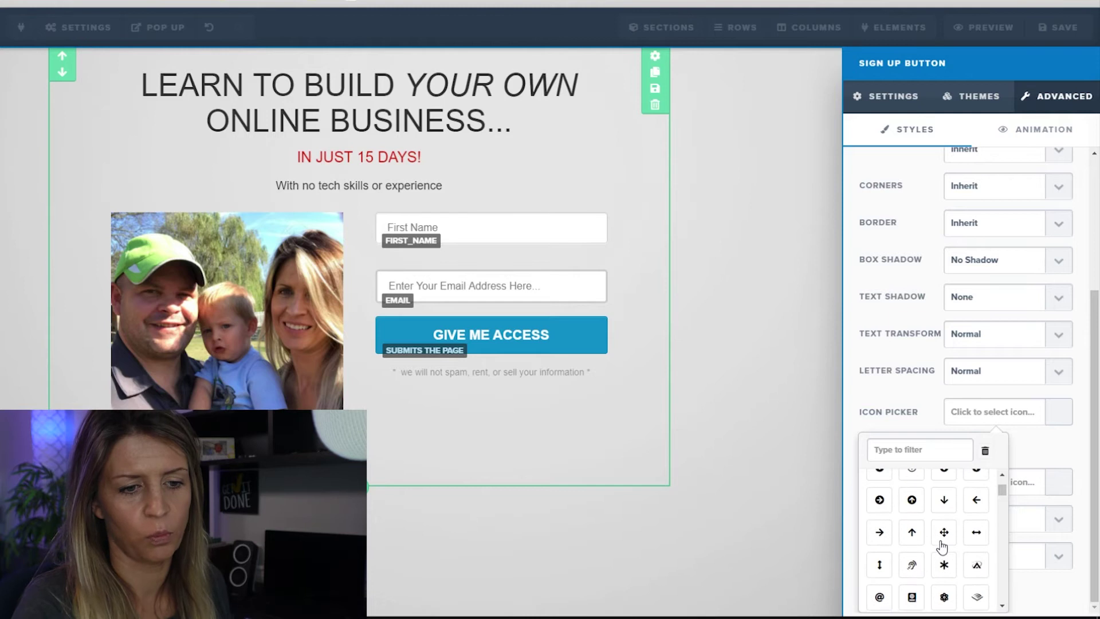
{"action": "scroll", "coordinate": [943, 548], "scroll_direction": "up", "scroll_amount": 2}
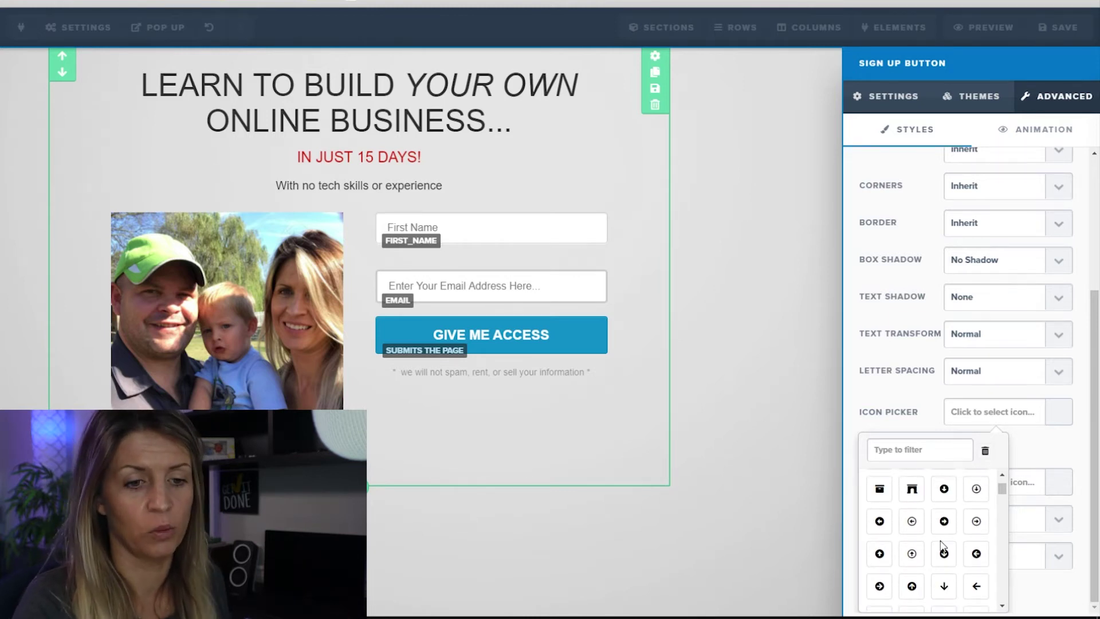
{"action": "left_click", "coordinate": [976, 523]}
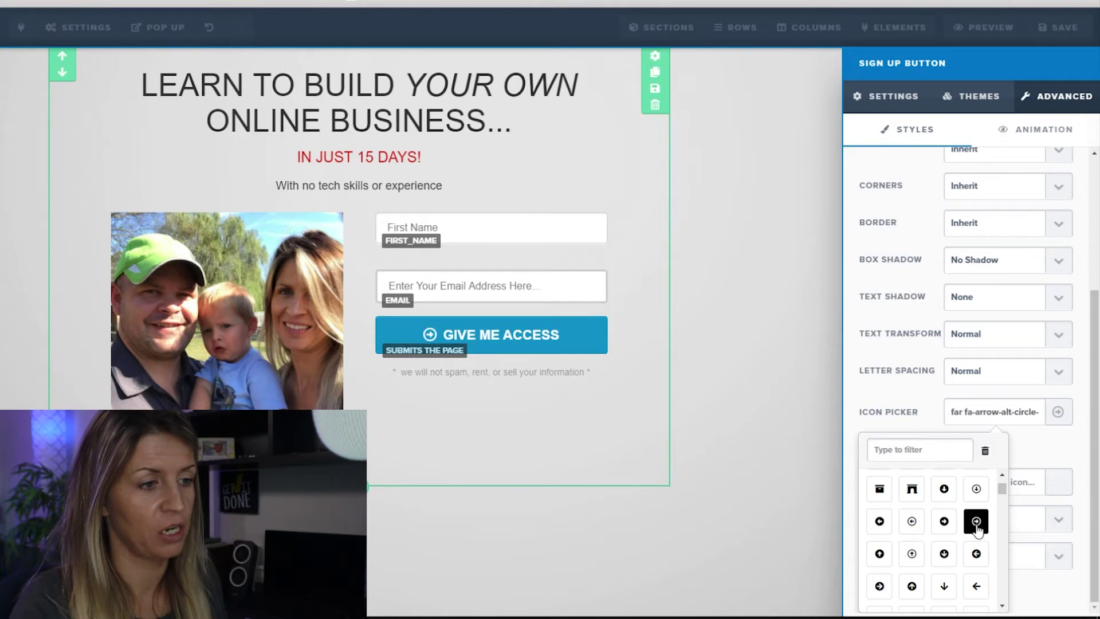
{"action": "left_click", "coordinate": [671, 366]}
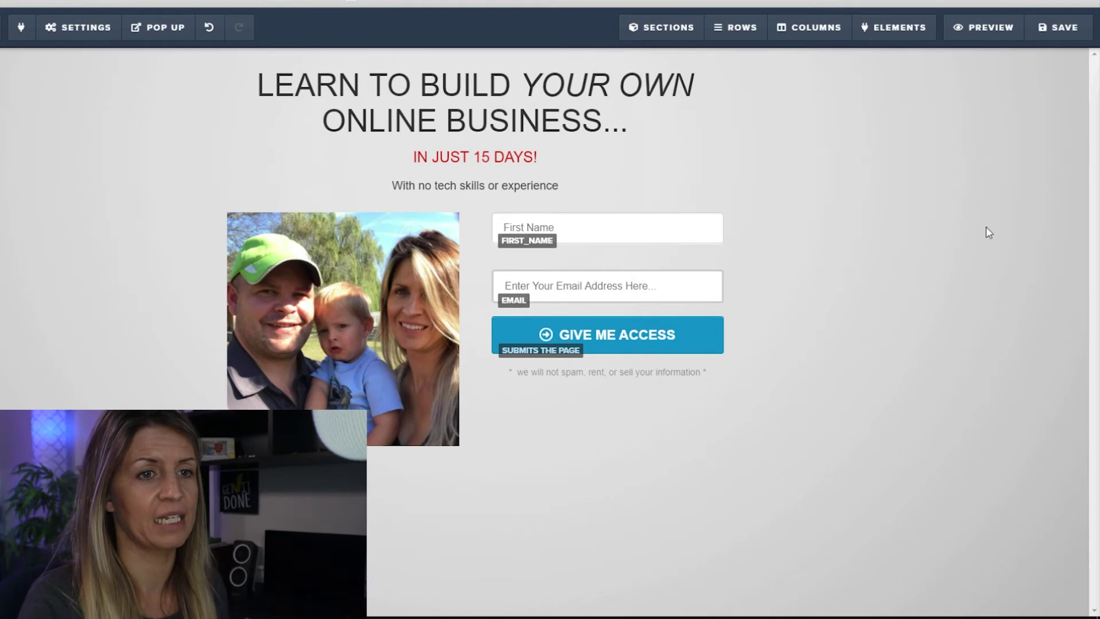
Set the background color of the optin section to white (#ffffff).
{"action": "left_click", "coordinate": [155, 28]}
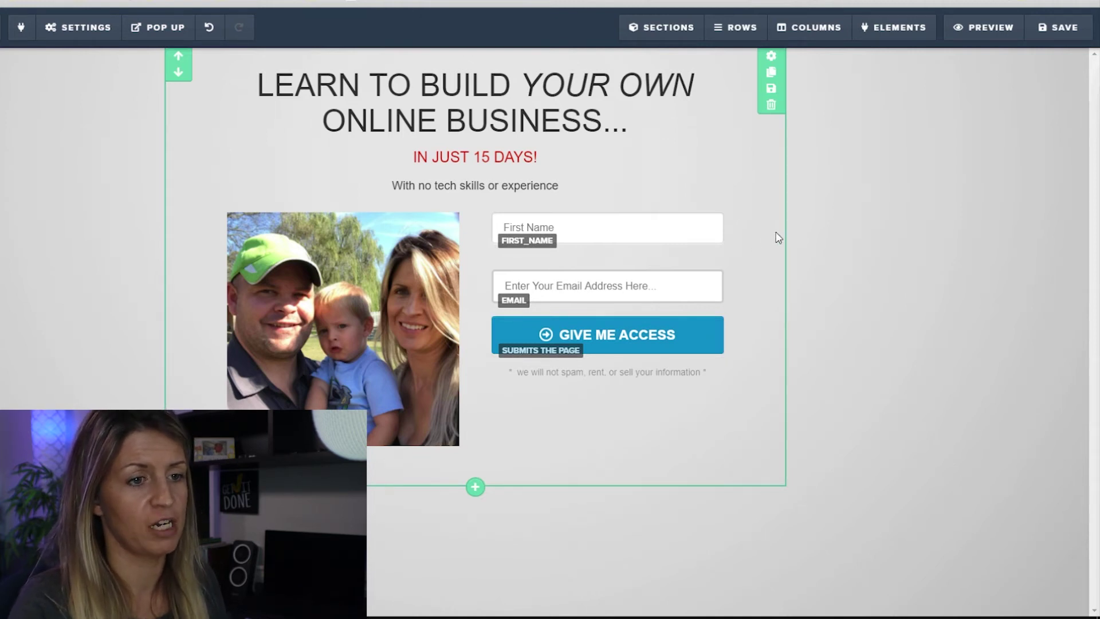
{"action": "left_click", "coordinate": [771, 56]}
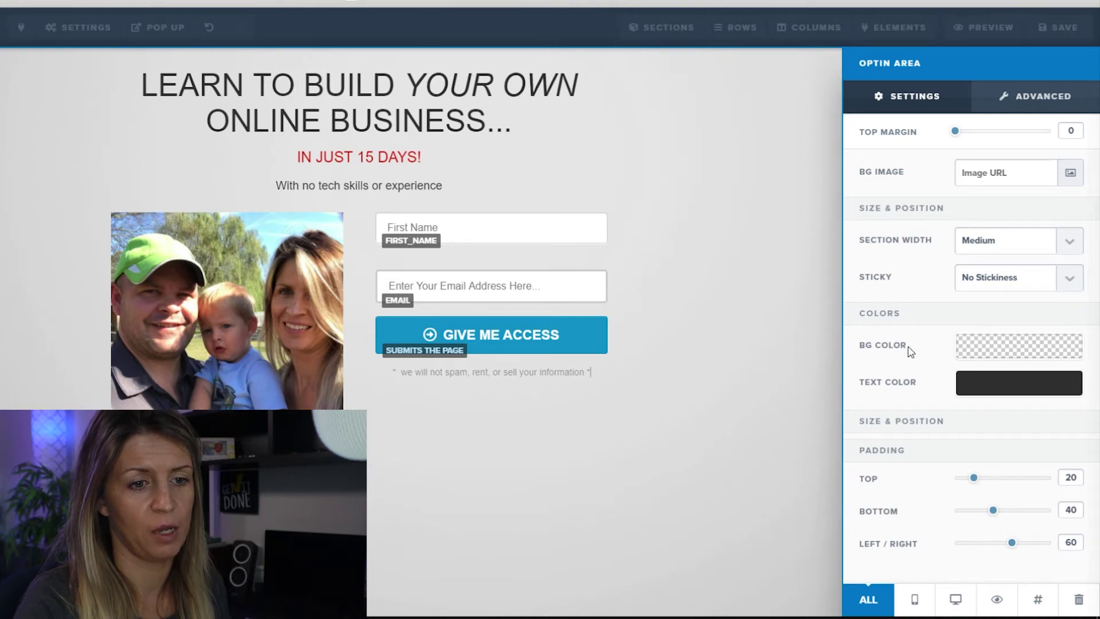
{"action": "left_click", "coordinate": [990, 351]}
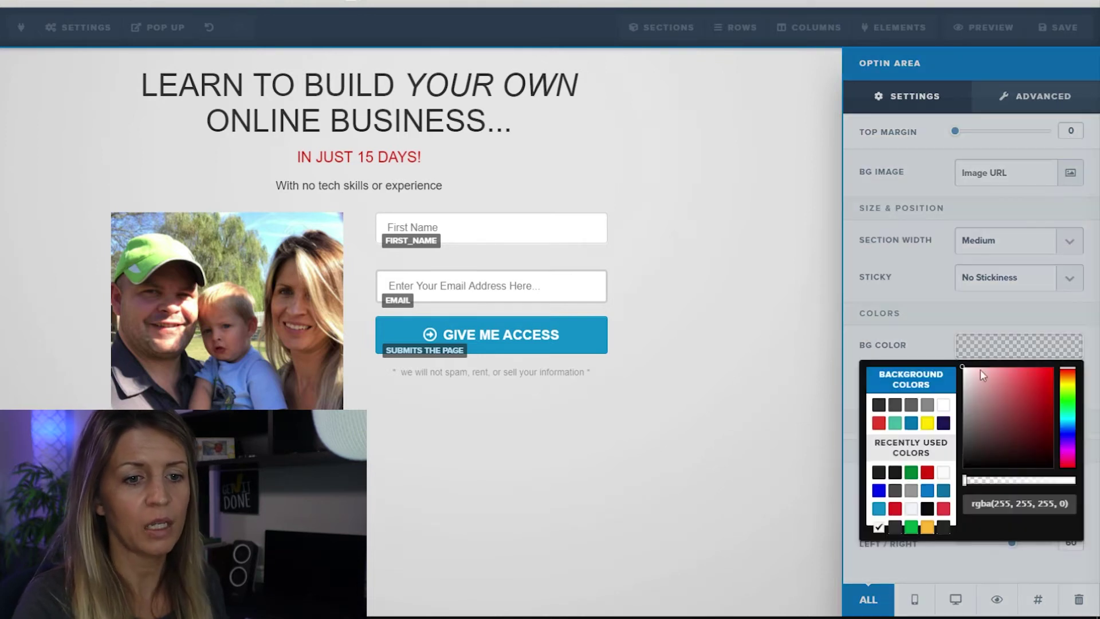
{"action": "left_click", "coordinate": [943, 406]}
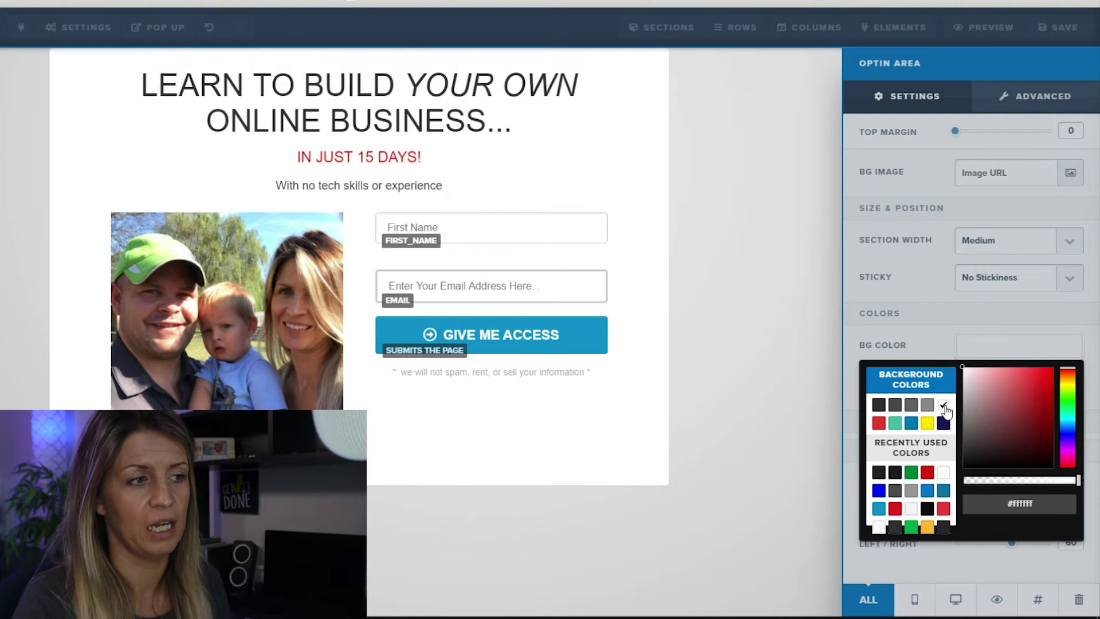
{"action": "left_click", "coordinate": [786, 290]}
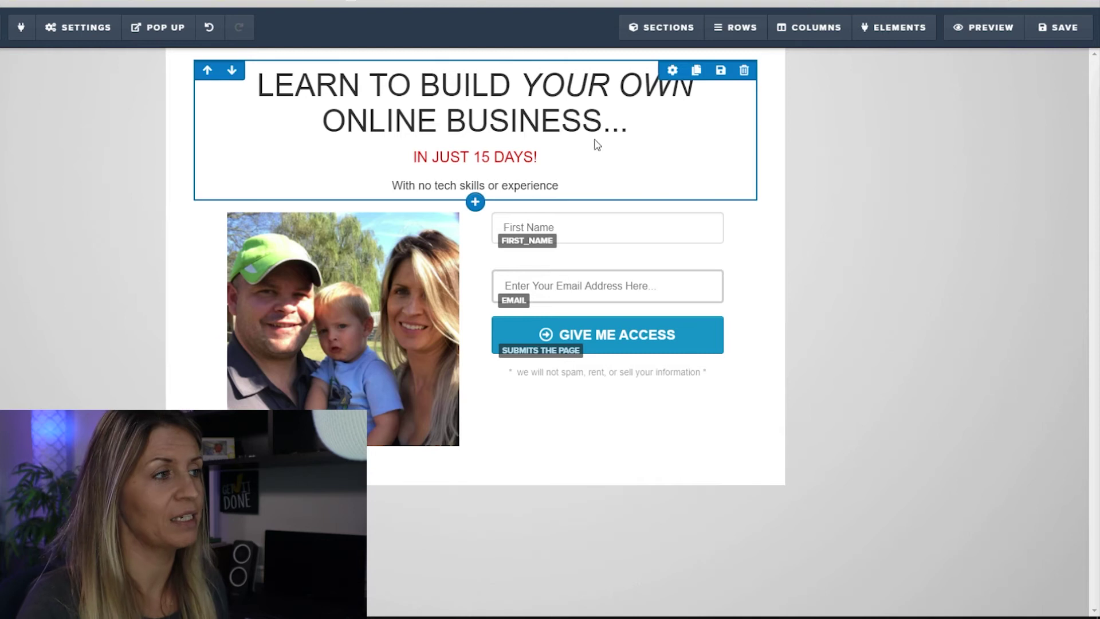
Set the background color of the whole page to white (#ffffff).
{"action": "left_click", "coordinate": [106, 32]}
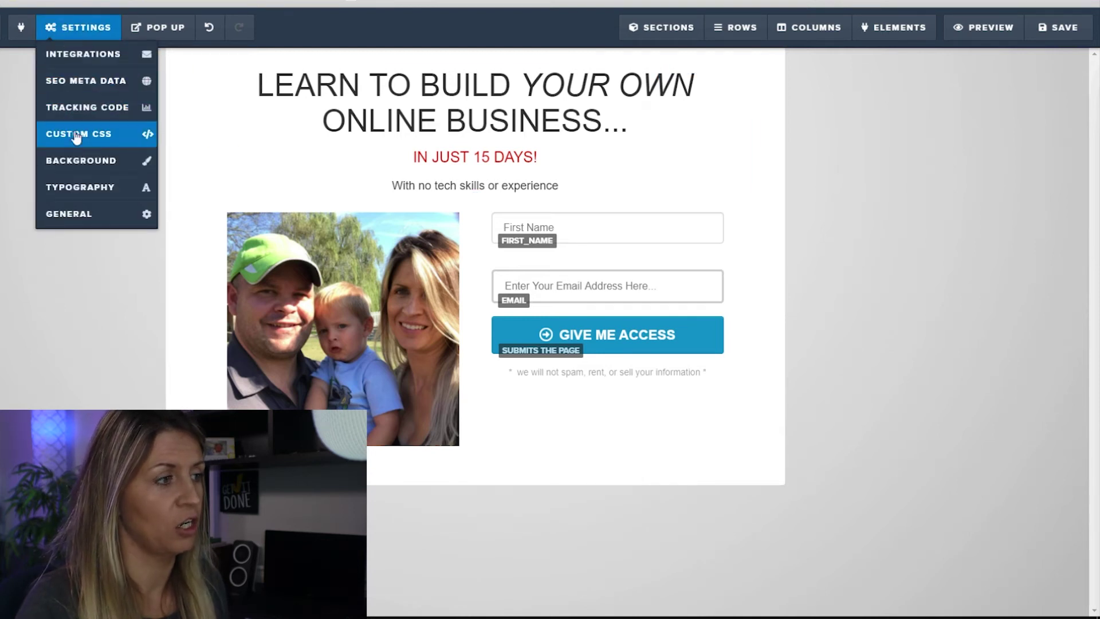
{"action": "left_click", "coordinate": [83, 166]}
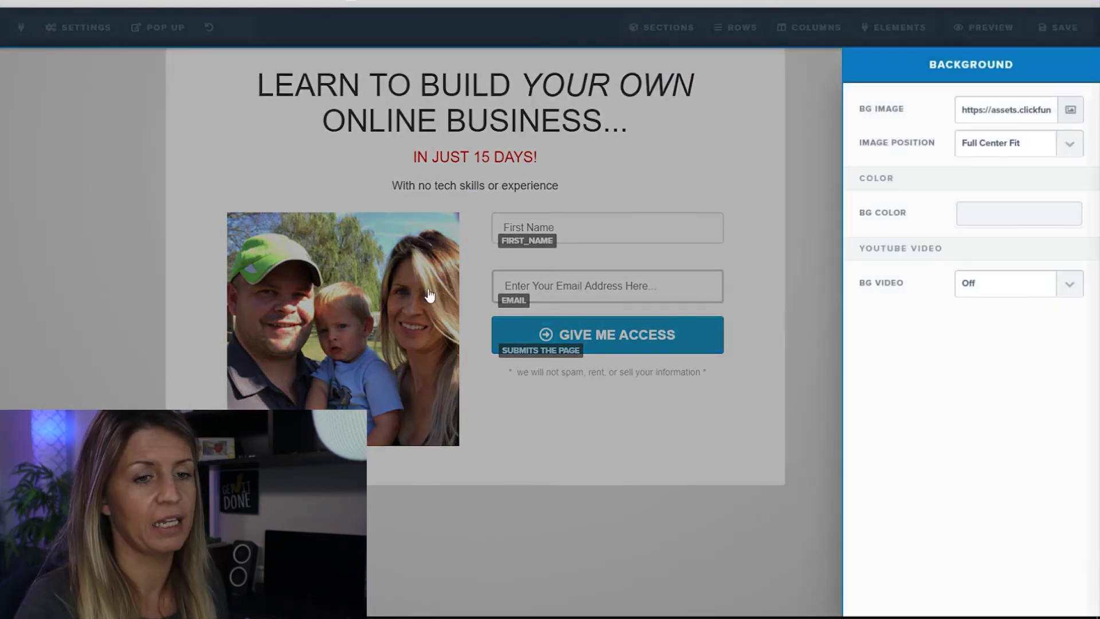
{"action": "left_click", "coordinate": [1028, 219]}
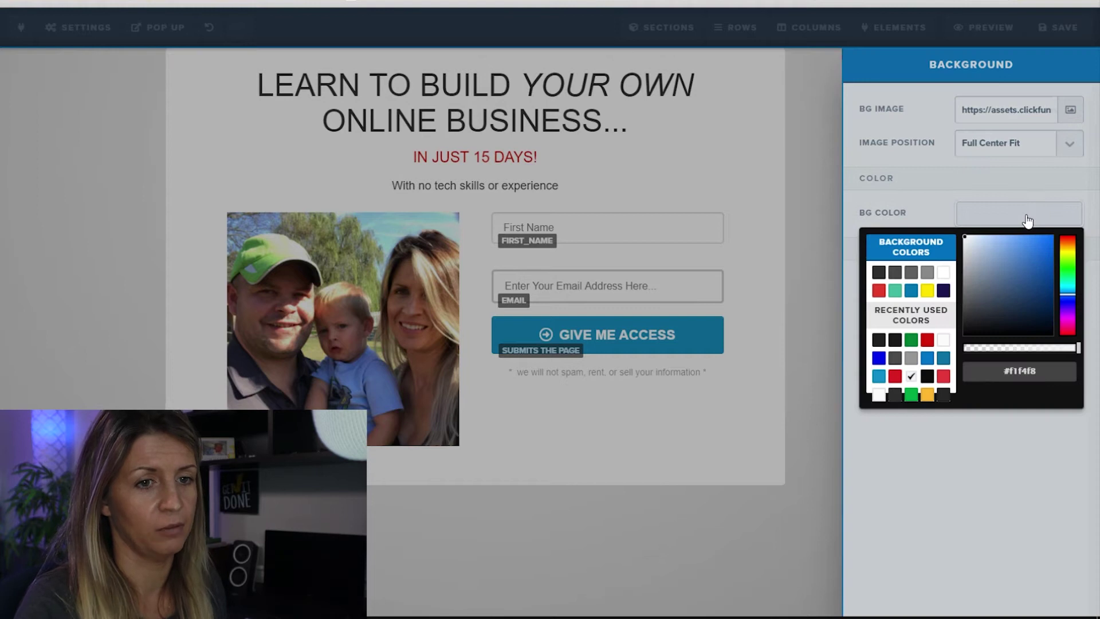
{"action": "left_click", "coordinate": [948, 276]}
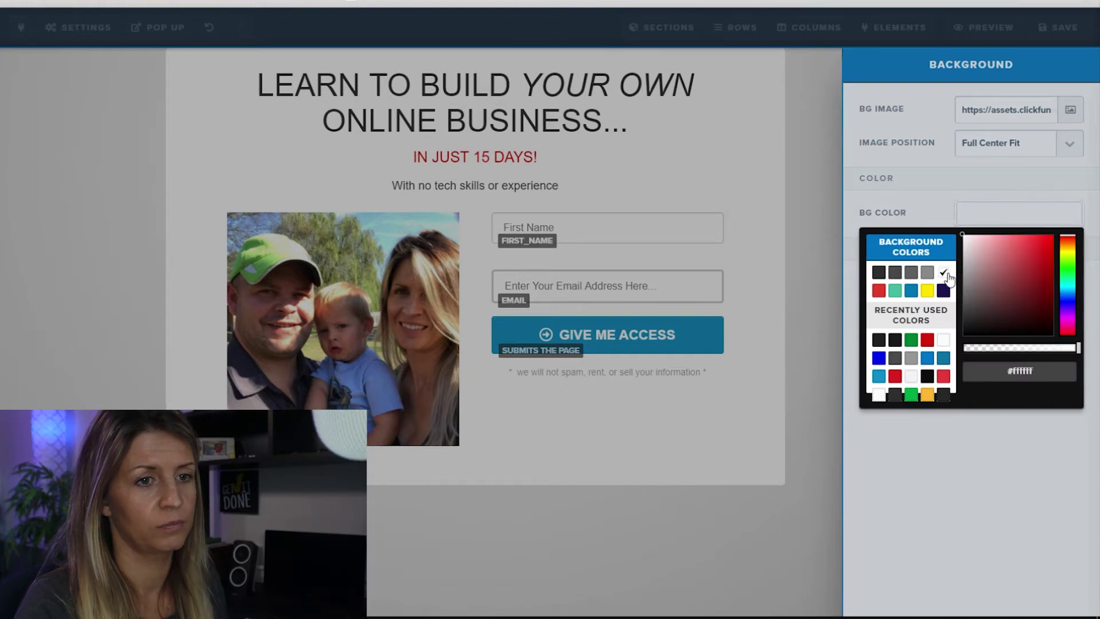
{"action": "left_click", "coordinate": [933, 166]}
{"action": "left_click", "coordinate": [800, 185]}
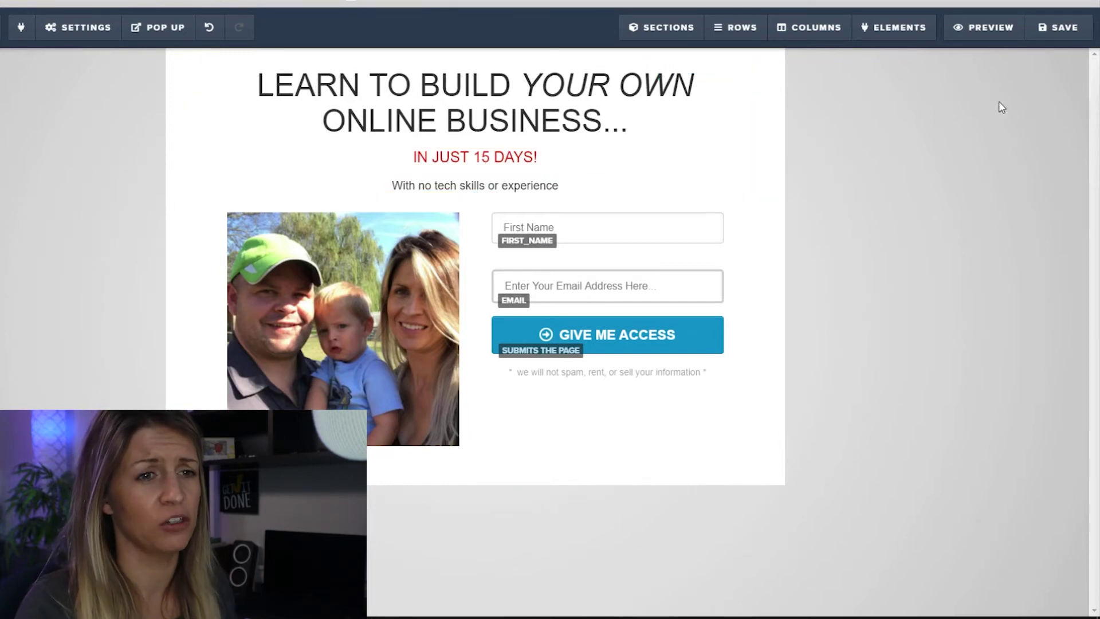
Replace the page's background image with the near-white repeating pattern from the background library and reapply white as the page's background color.
{"action": "left_click", "coordinate": [78, 30]}
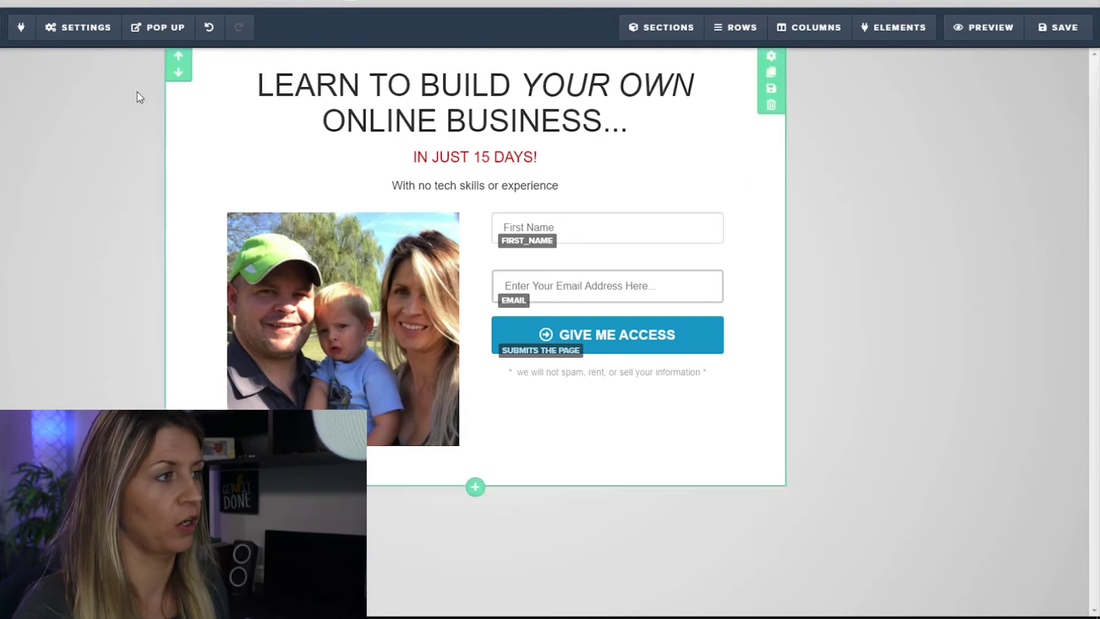
{"action": "left_click", "coordinate": [78, 26]}
{"action": "left_click", "coordinate": [85, 162]}
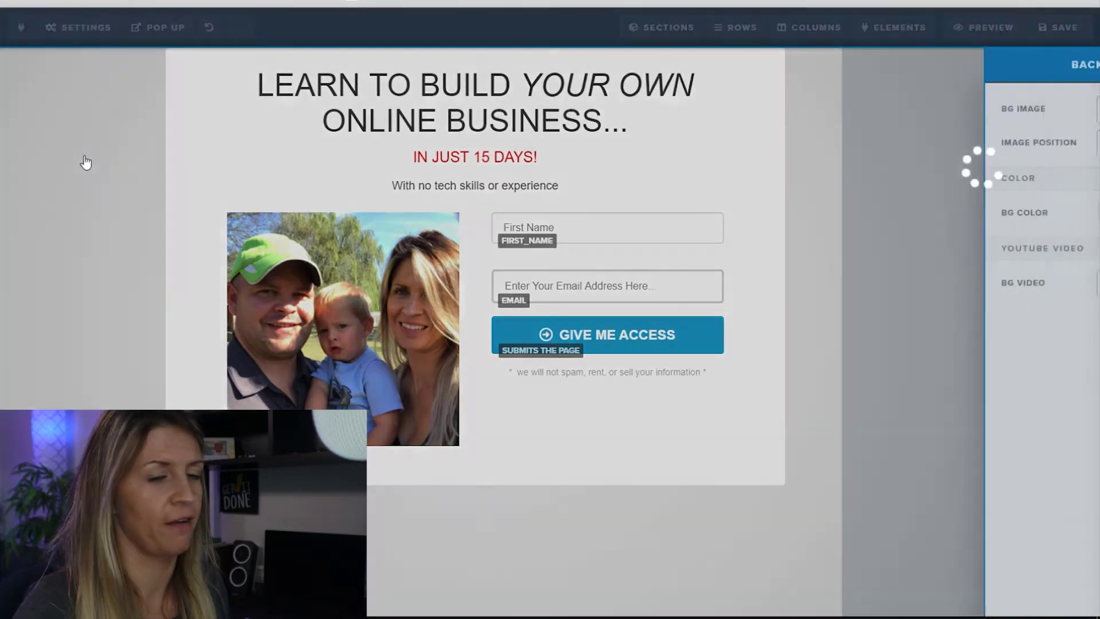
{"action": "left_click", "coordinate": [1072, 113]}
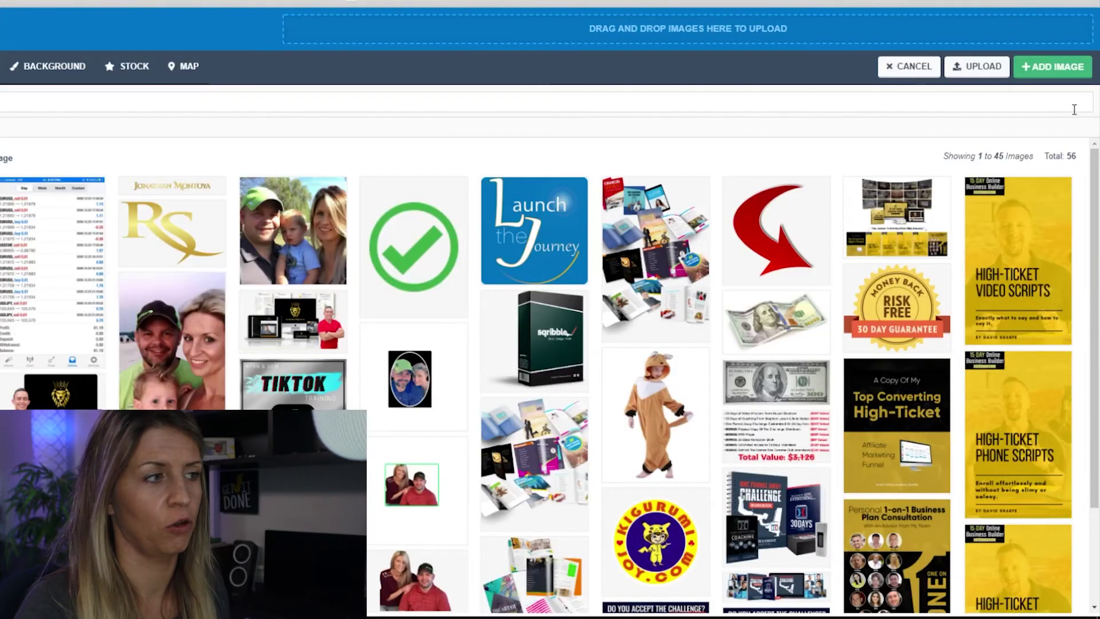
{"action": "left_click", "coordinate": [39, 74]}
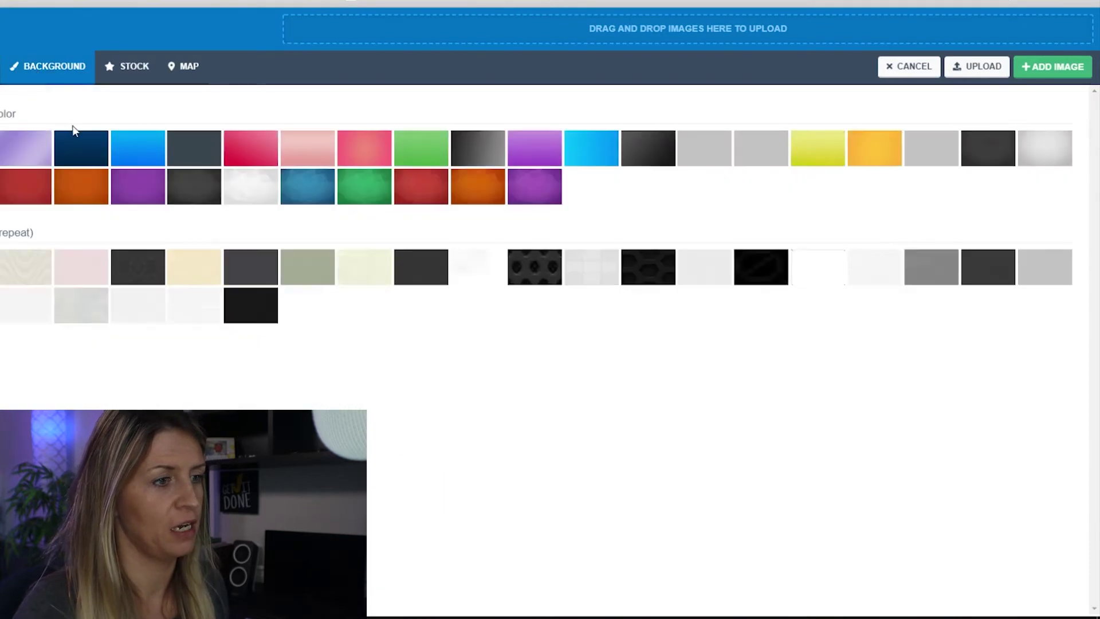
{"action": "left_click", "coordinate": [476, 276]}
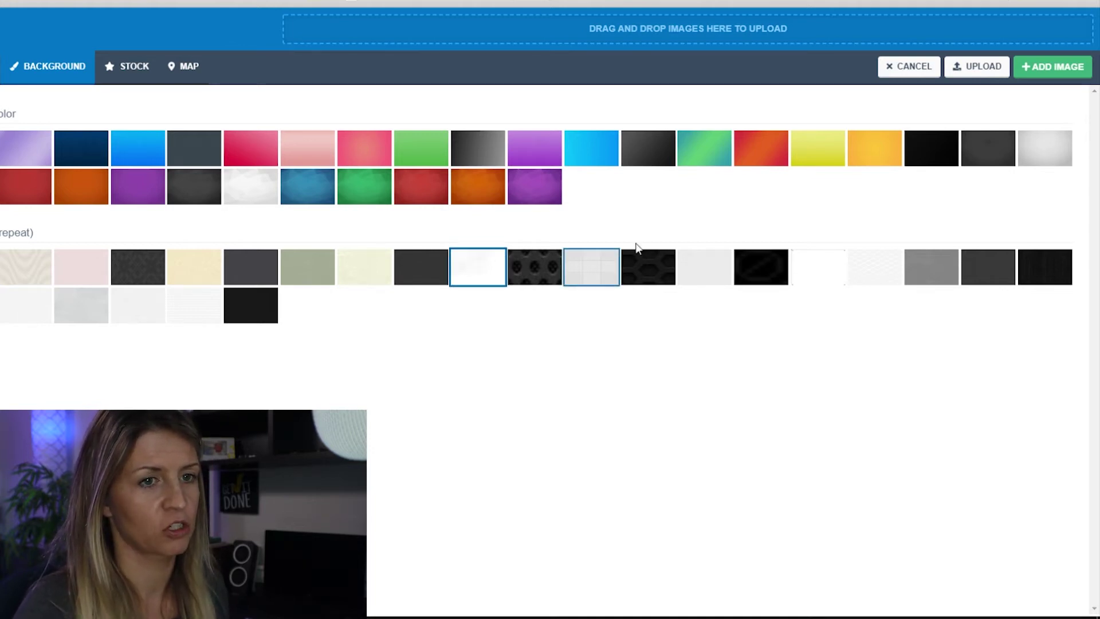
{"action": "left_click", "coordinate": [1026, 67]}
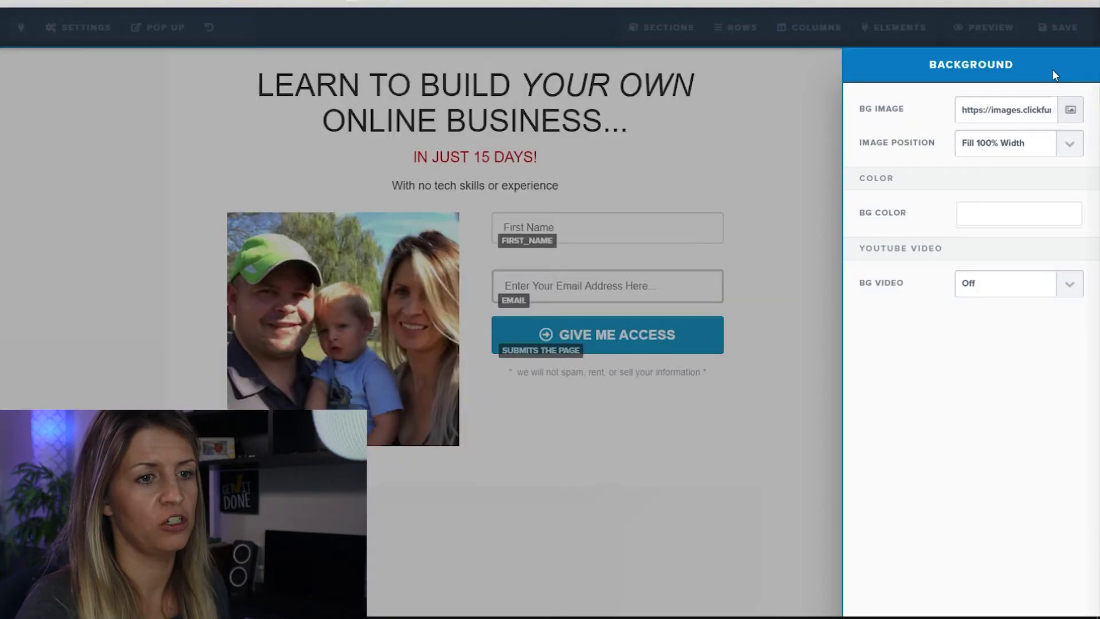
{"action": "left_click", "coordinate": [996, 222]}
{"action": "left_click", "coordinate": [944, 275]}
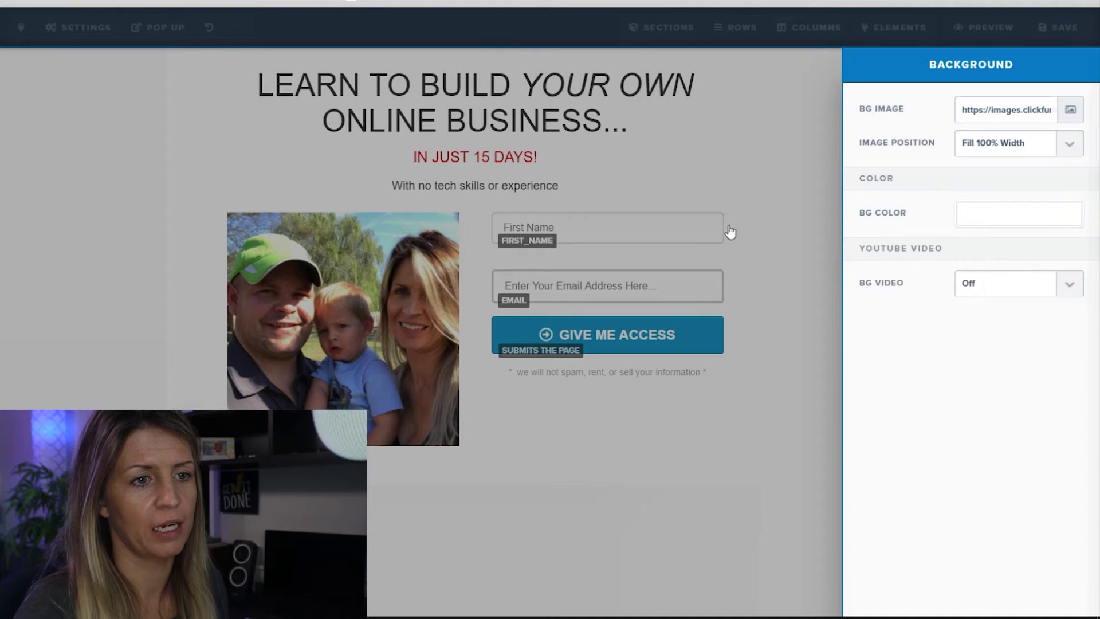
{"action": "left_click", "coordinate": [793, 241]}
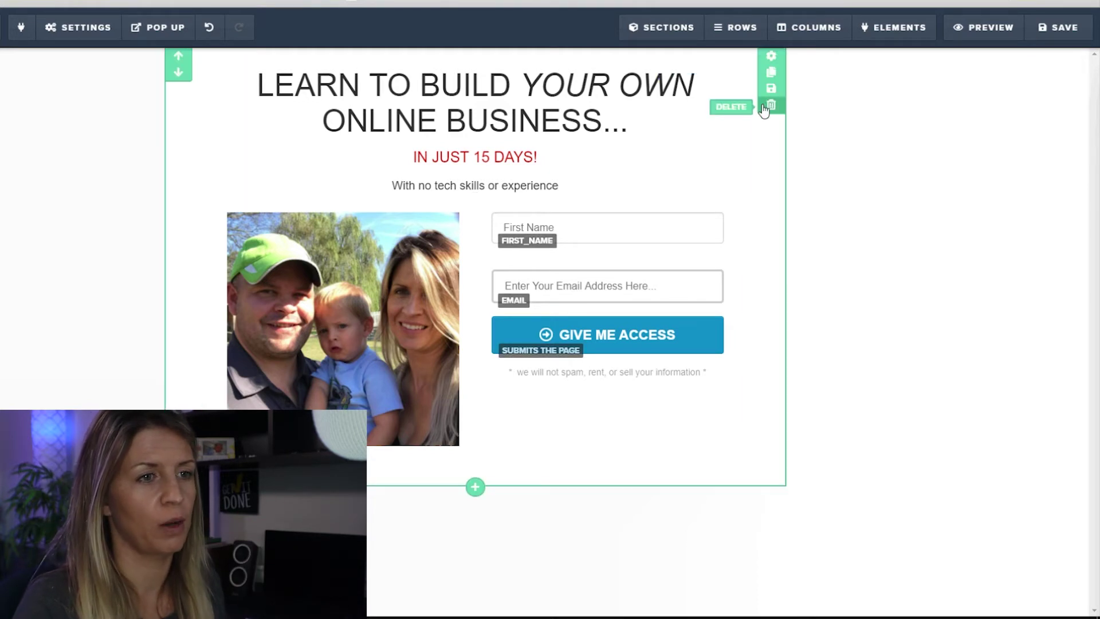
Add a drop shadow to the optin section.
{"action": "left_click", "coordinate": [772, 58]}
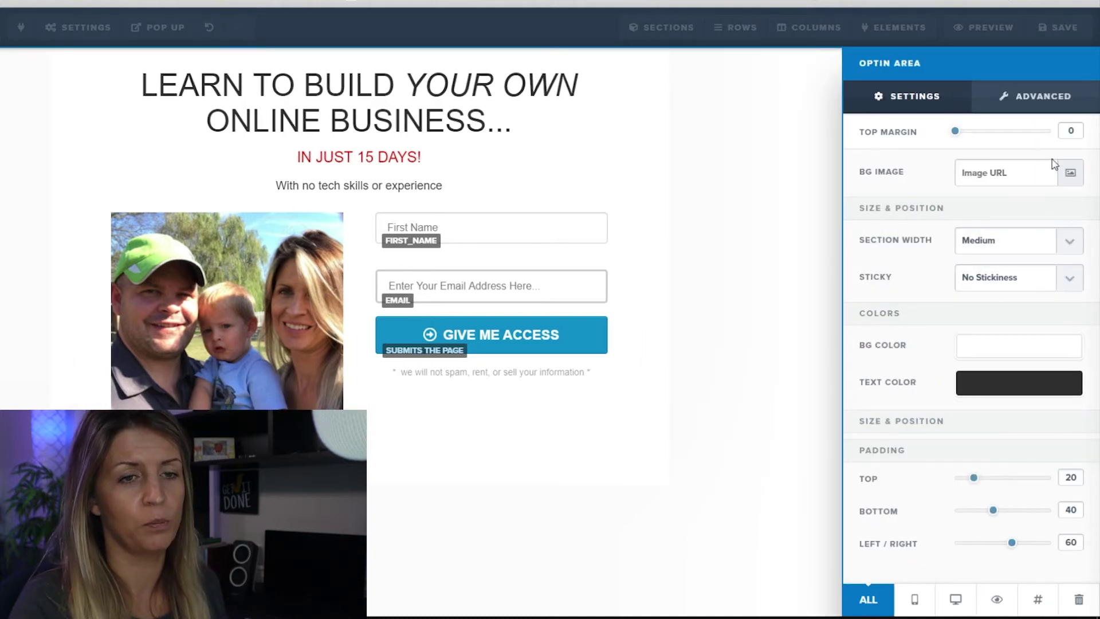
{"action": "left_click", "coordinate": [1060, 109]}
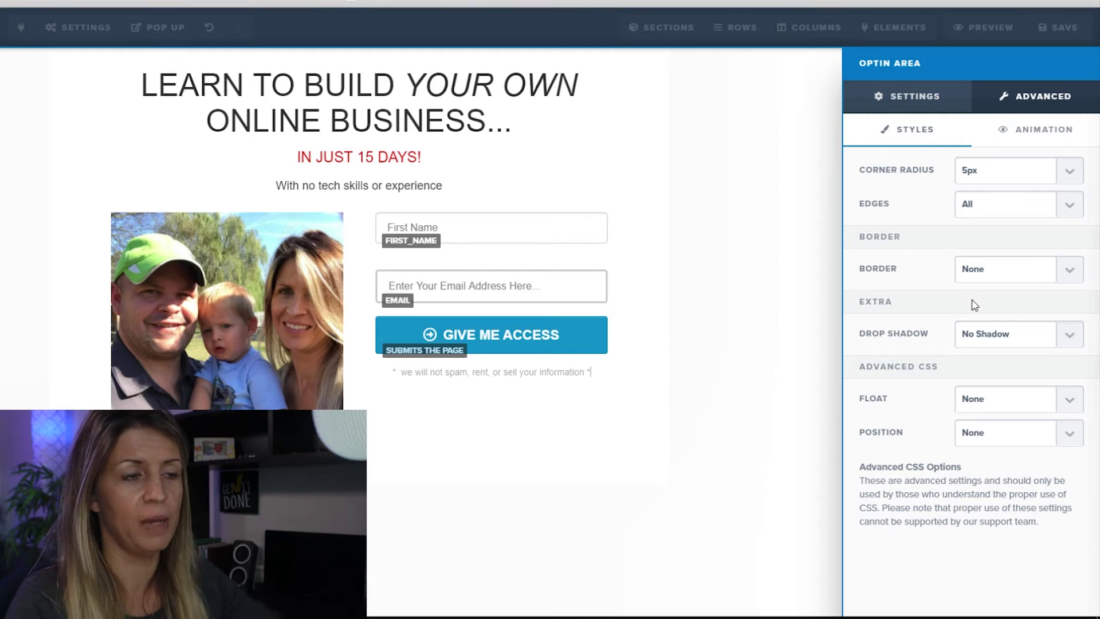
{"action": "left_click", "coordinate": [1071, 335]}
{"action": "left_click", "coordinate": [976, 414]}
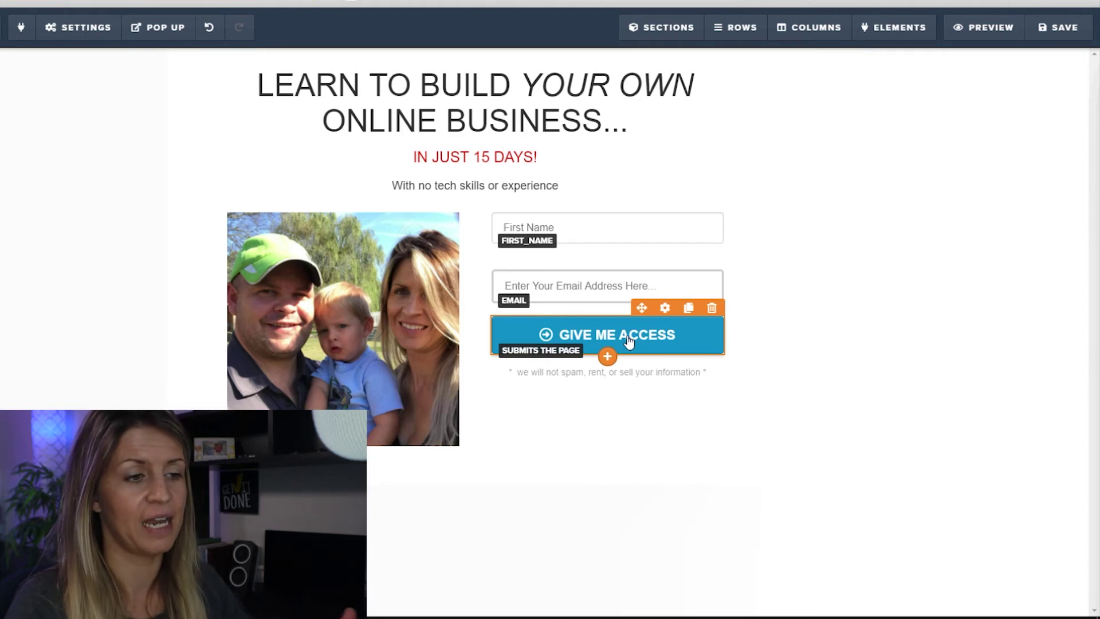
Review the available actions for the GIVE ME ACCESS button, including submitting the form and opening the pop-up.
{"action": "left_click", "coordinate": [599, 344]}
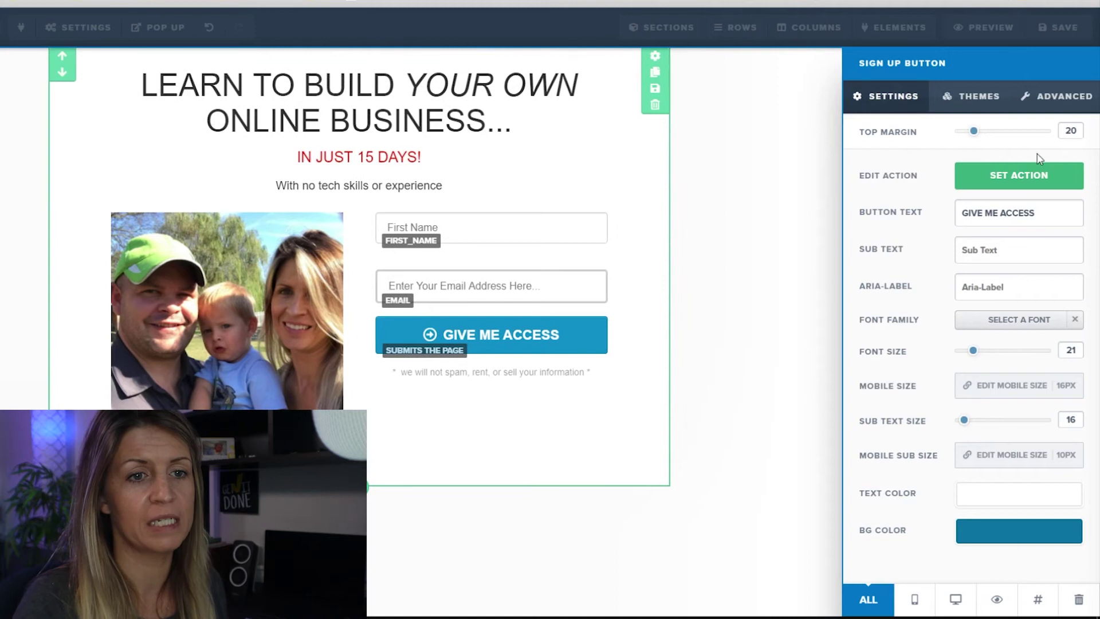
{"action": "left_click", "coordinate": [981, 183]}
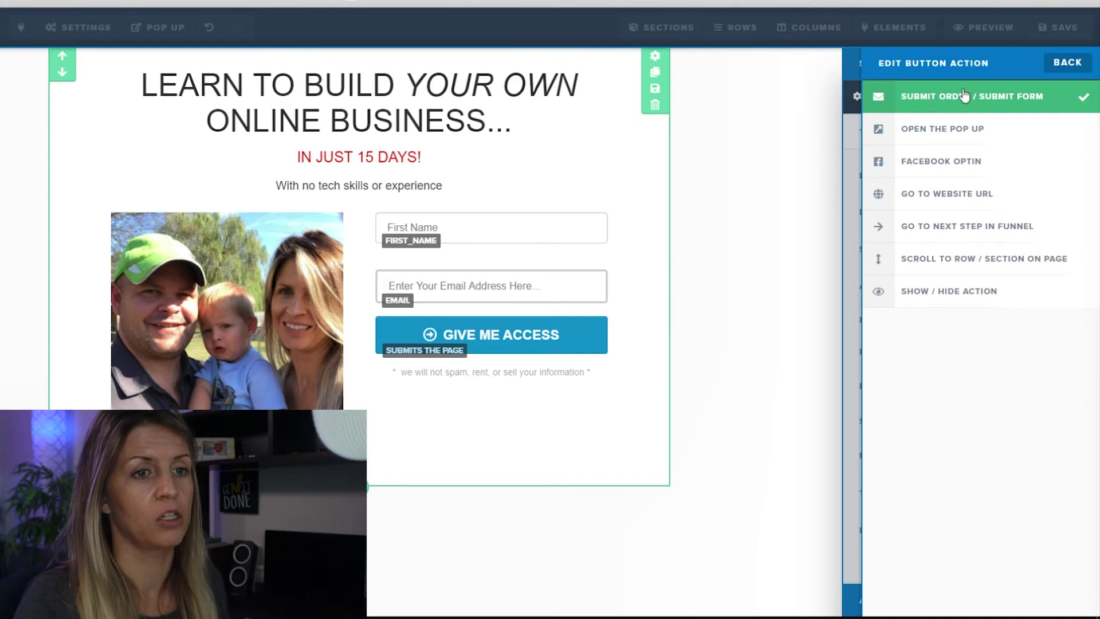
{"action": "left_click", "coordinate": [748, 168]}
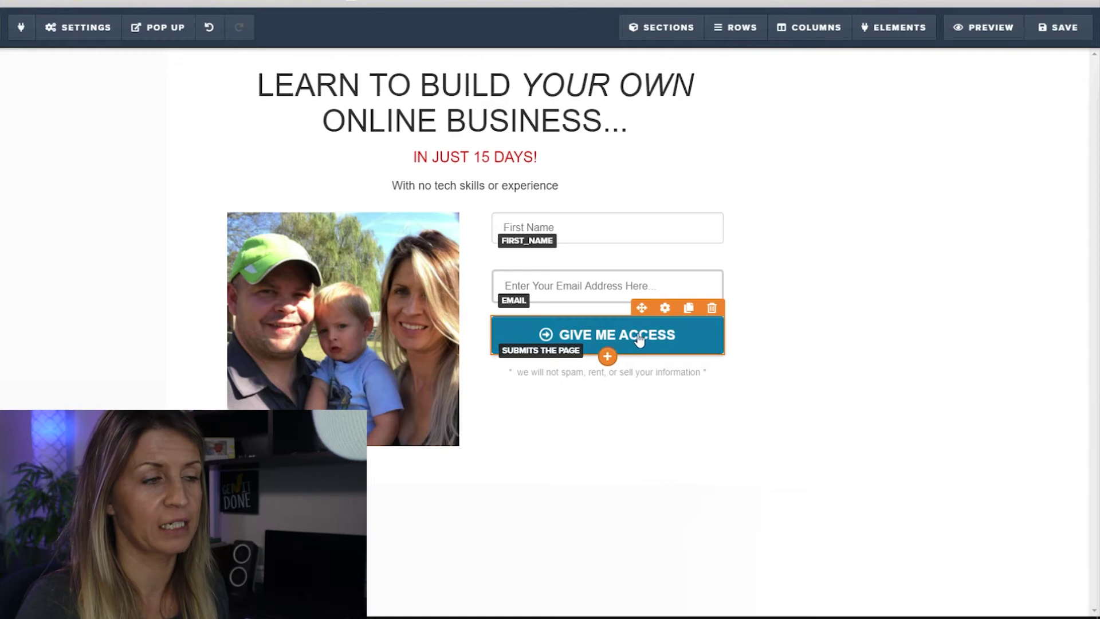
Show the page's pop-up for editing and add a one-column row to it.
{"action": "mouse_move", "coordinate": [139, 30]}
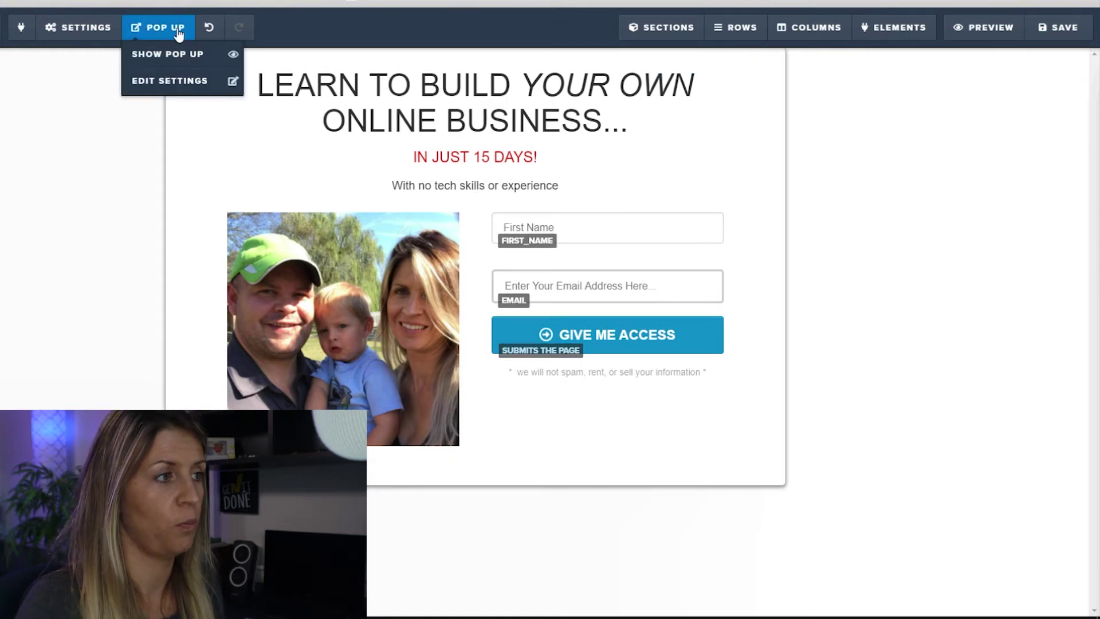
{"action": "left_click", "coordinate": [166, 56]}
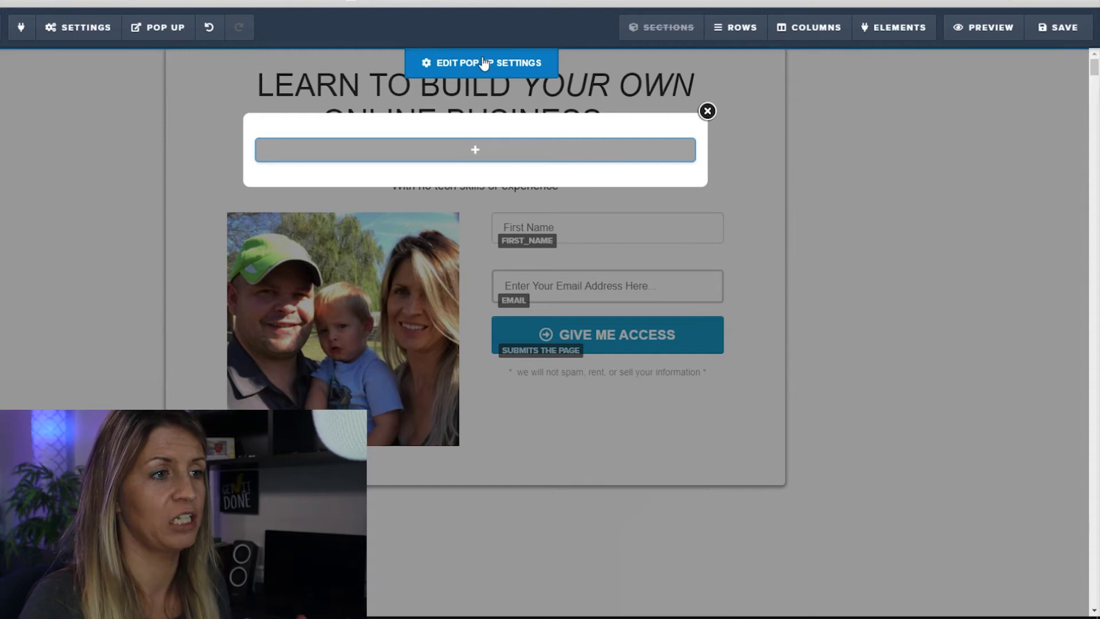
{"action": "left_click", "coordinate": [473, 154]}
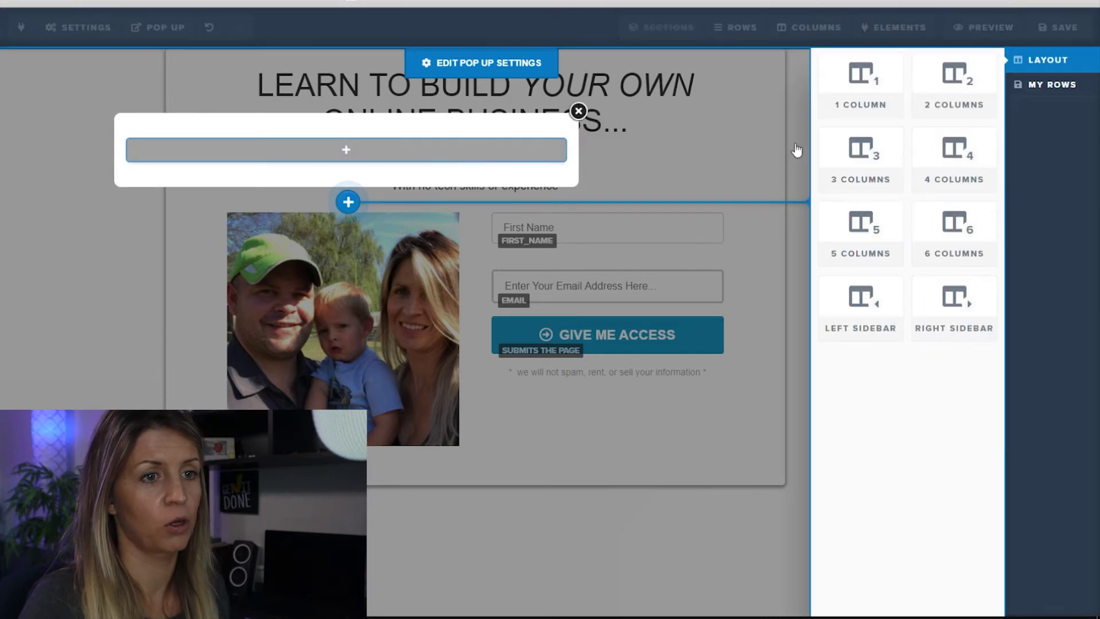
{"action": "left_click", "coordinate": [862, 73]}
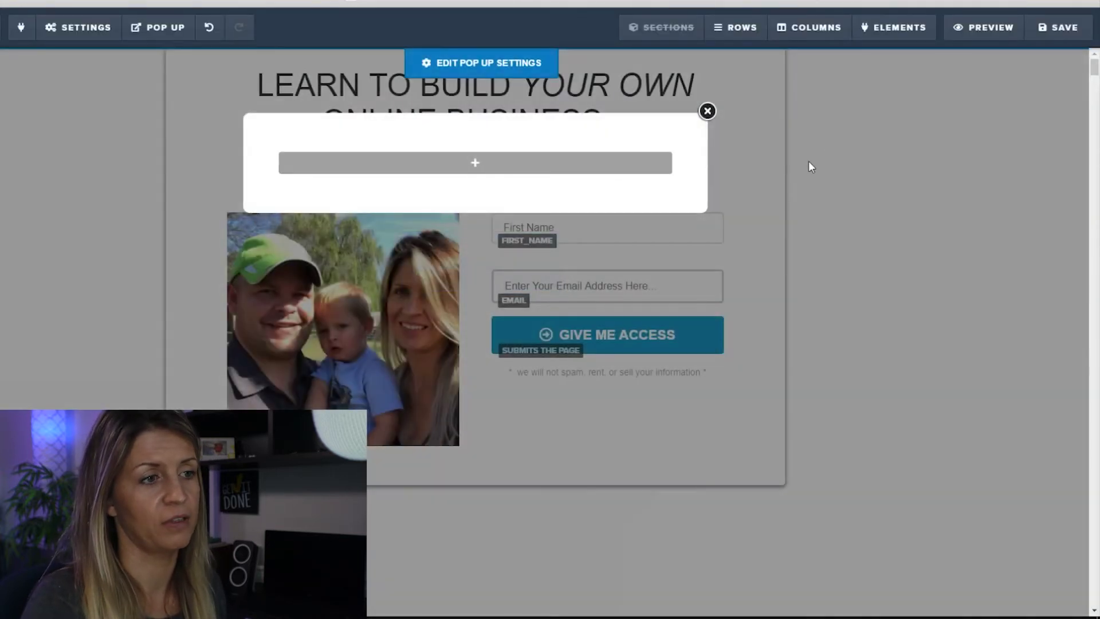
Fill the pop-up's column with a headline, a sub-headline below it and a button underneath.
{"action": "left_click", "coordinate": [480, 166]}
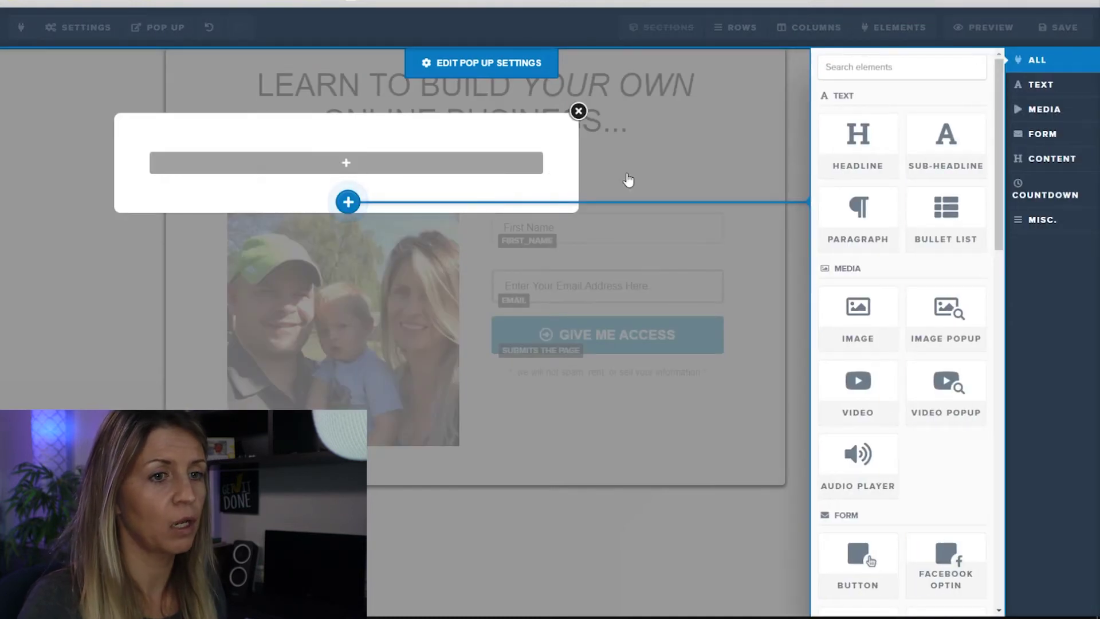
{"action": "left_click", "coordinate": [856, 135]}
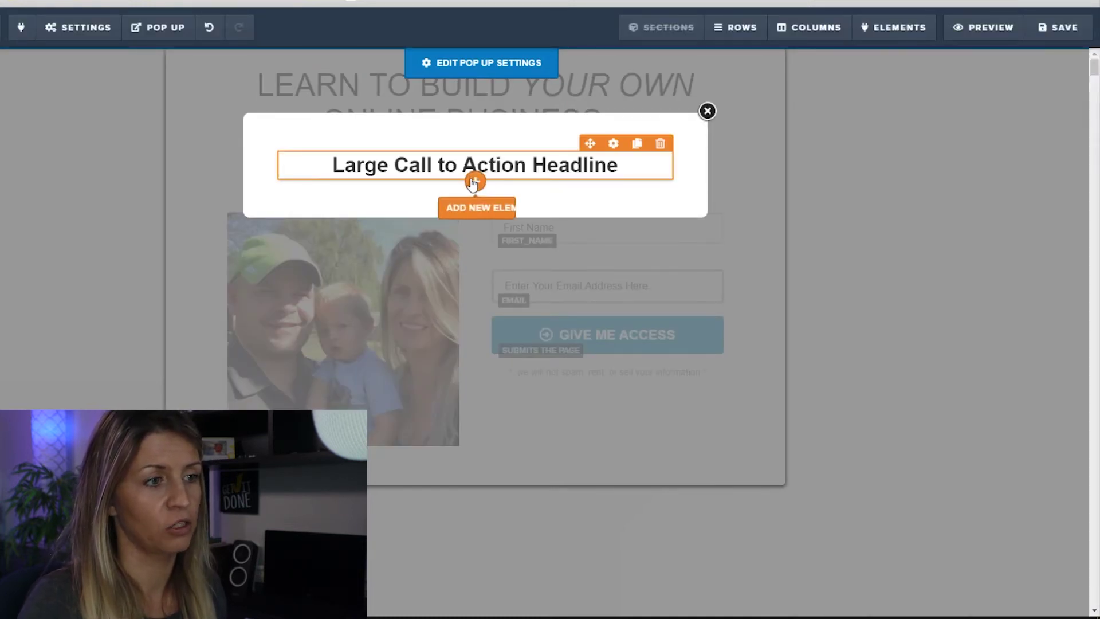
{"action": "left_click", "coordinate": [475, 182]}
{"action": "left_click", "coordinate": [922, 144]}
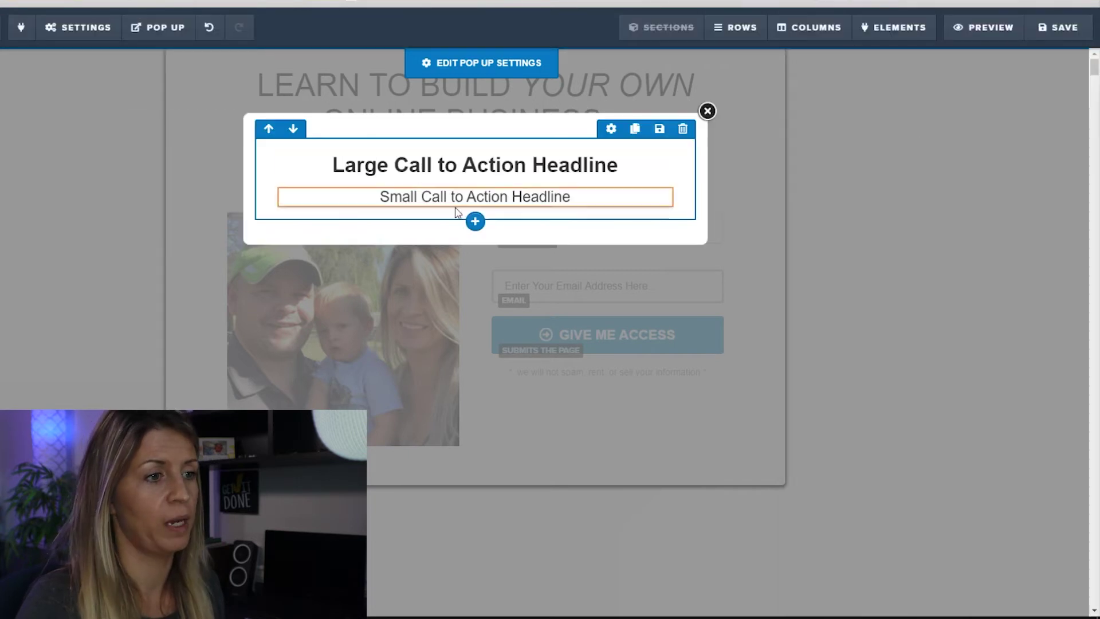
{"action": "left_click", "coordinate": [476, 209]}
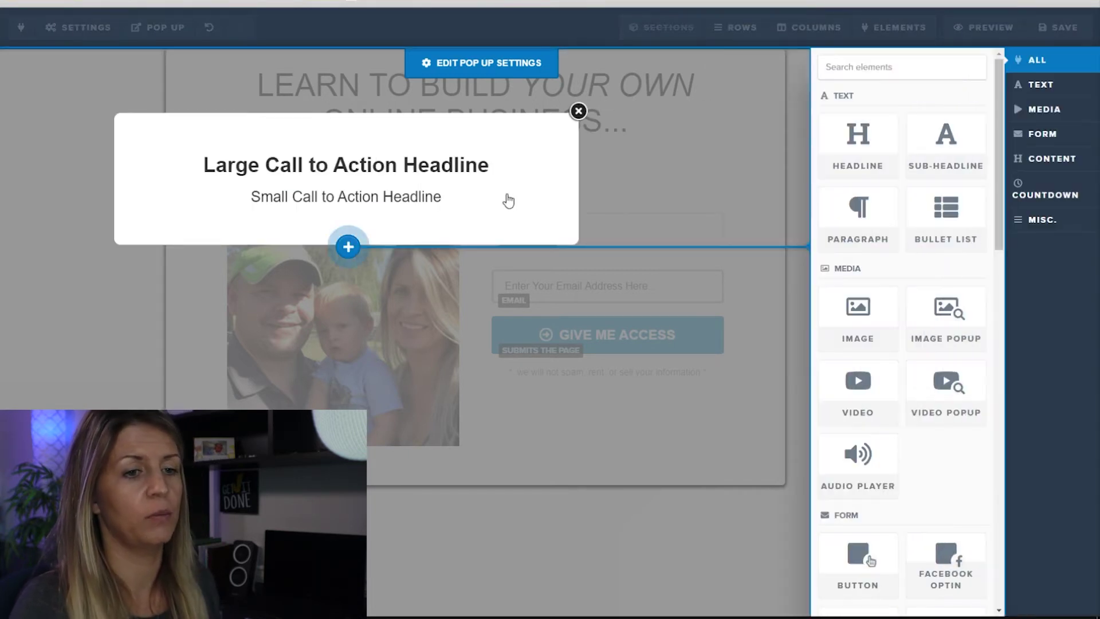
{"action": "scroll", "coordinate": [855, 440], "scroll_direction": "down", "scroll_amount": 1}
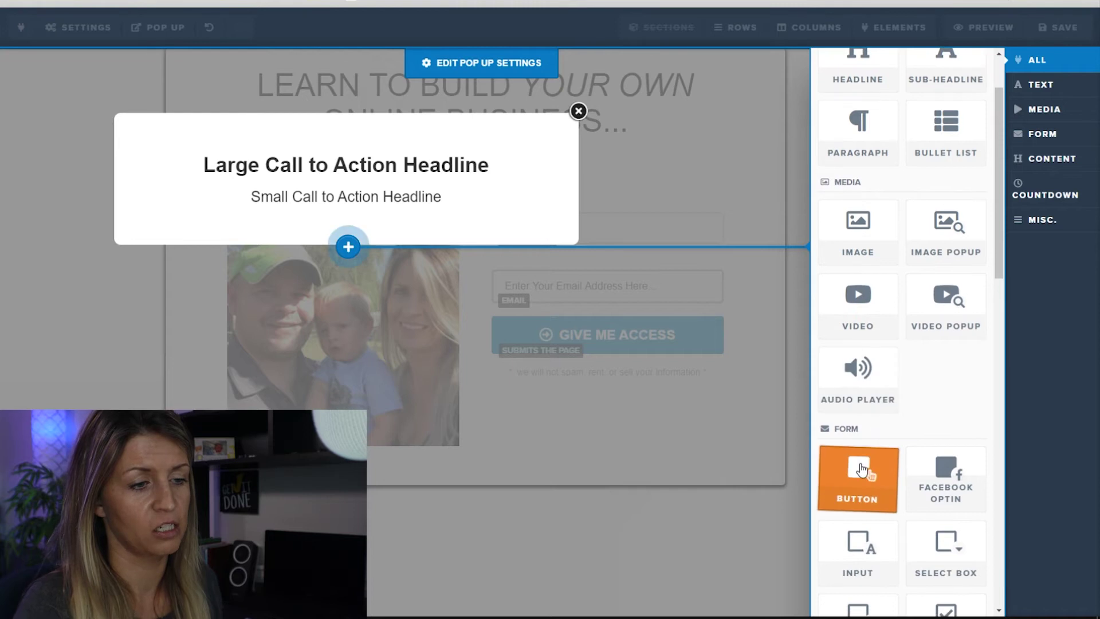
{"action": "left_click", "coordinate": [861, 476]}
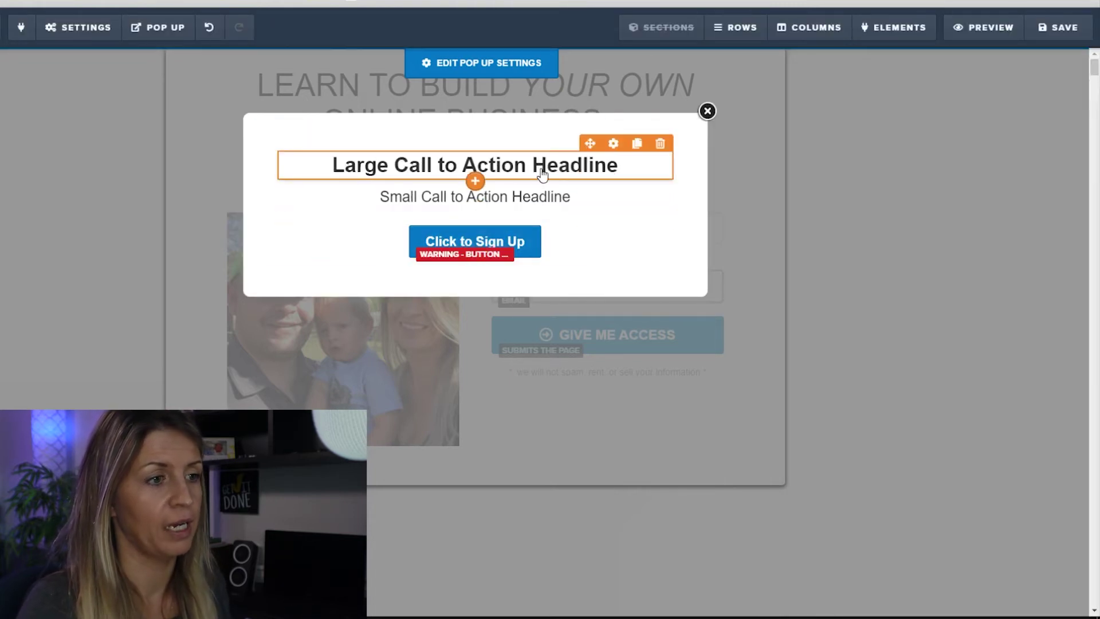
Replace the pop-up's headline text with "ALMOST THERE!".
{"action": "left_click", "coordinate": [620, 170]}
{"action": "left_click_drag", "start_coordinate": [623, 167], "coordinate": [331, 172]}
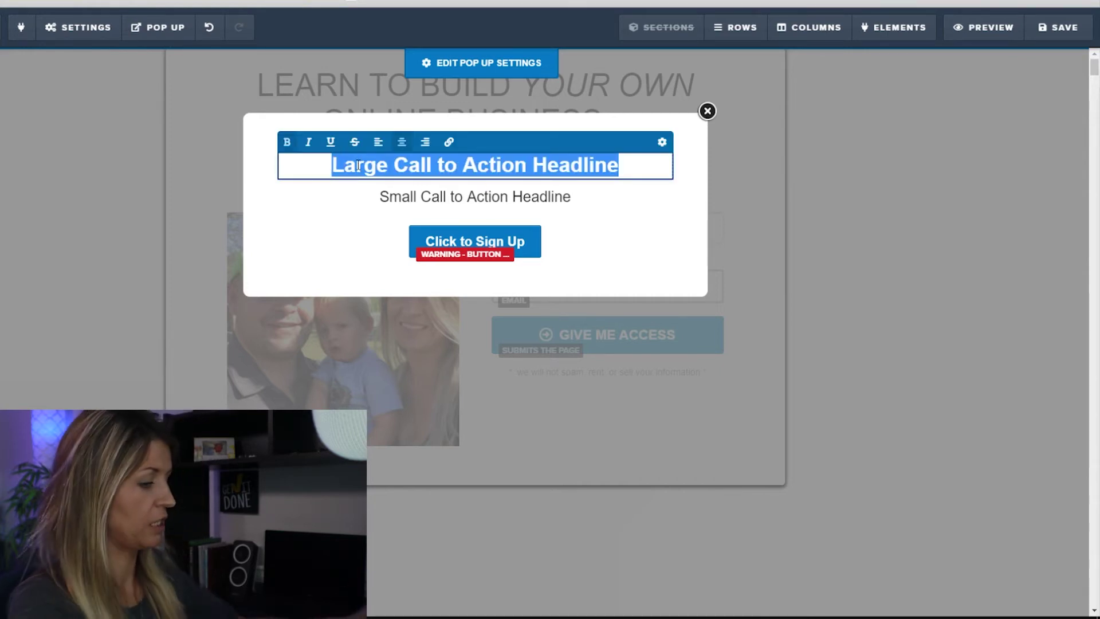
{"action": "type", "text": "ALMOST "}
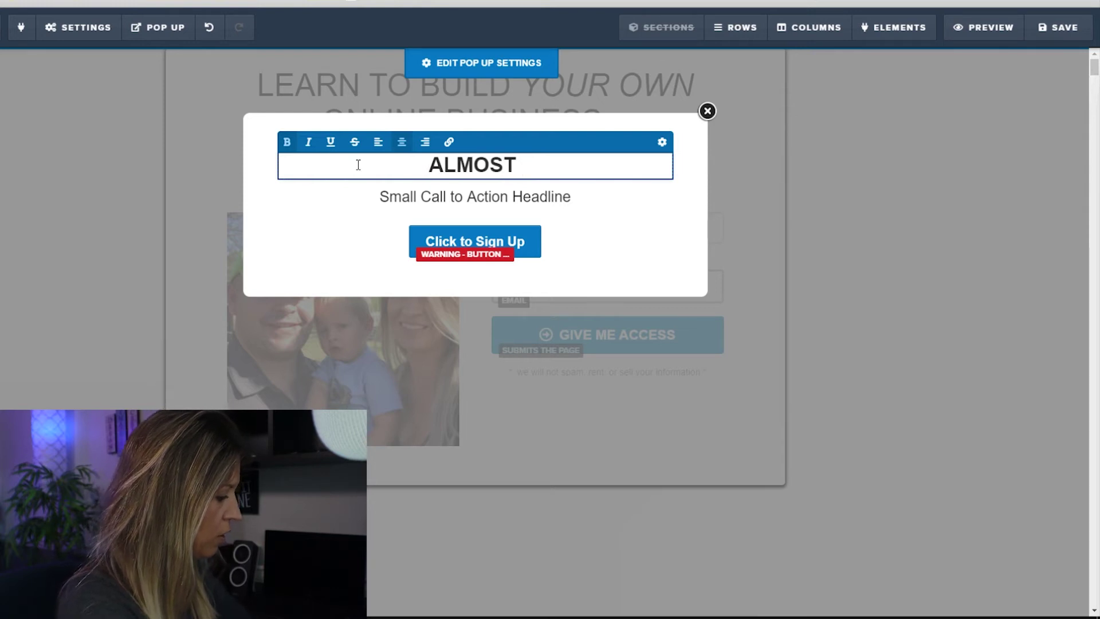
{"action": "type", "text": "THERE!"}
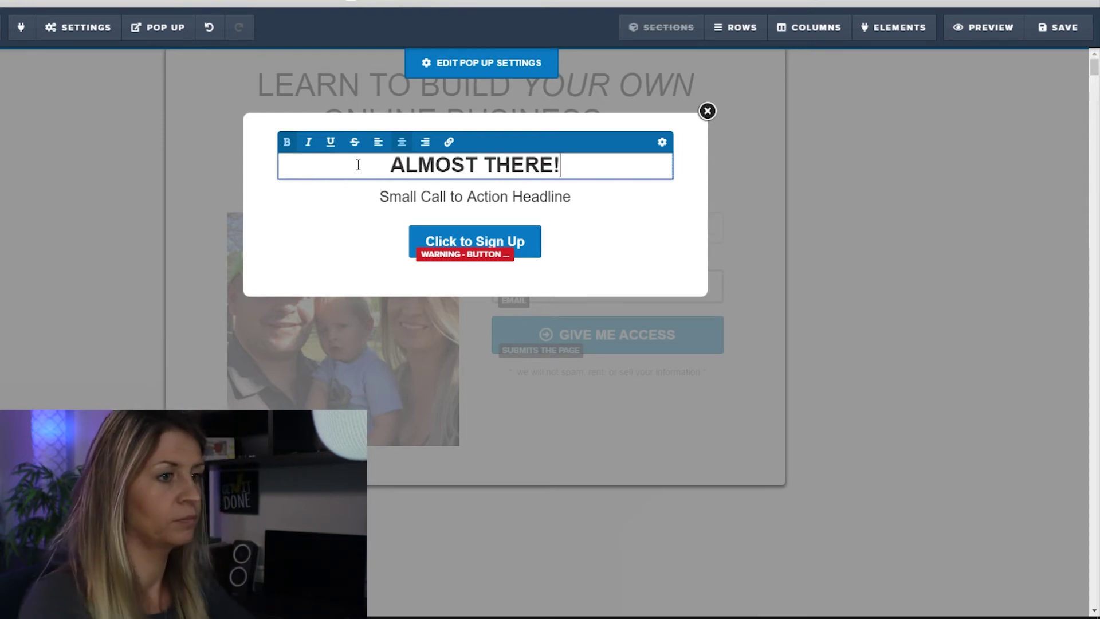
Replace the pop-up's sub-headline text with "Please enter your BEST email and I'll send you the details".
{"action": "left_click", "coordinate": [579, 198]}
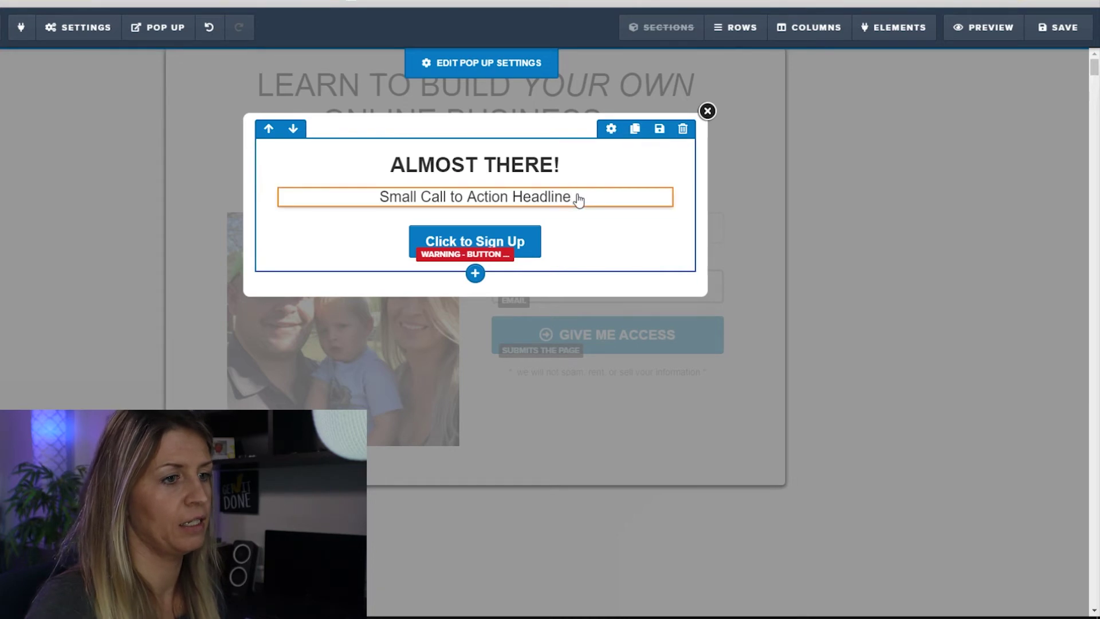
{"action": "left_click", "coordinate": [587, 202]}
{"action": "left_click_drag", "start_coordinate": [586, 203], "coordinate": [374, 206]}
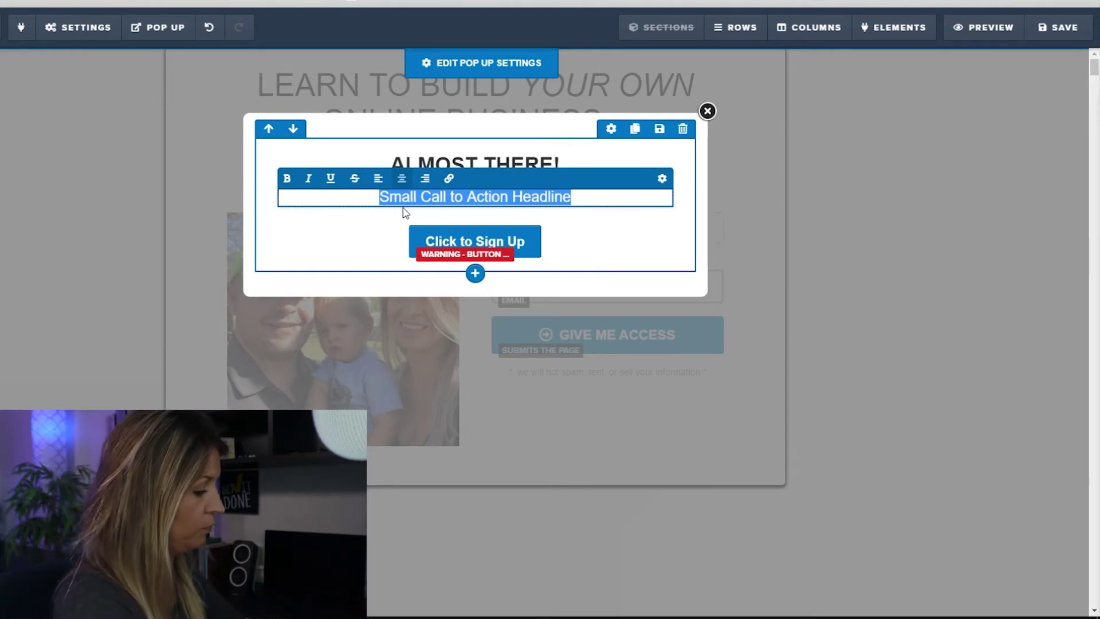
{"action": "type", "text": "Ple"}
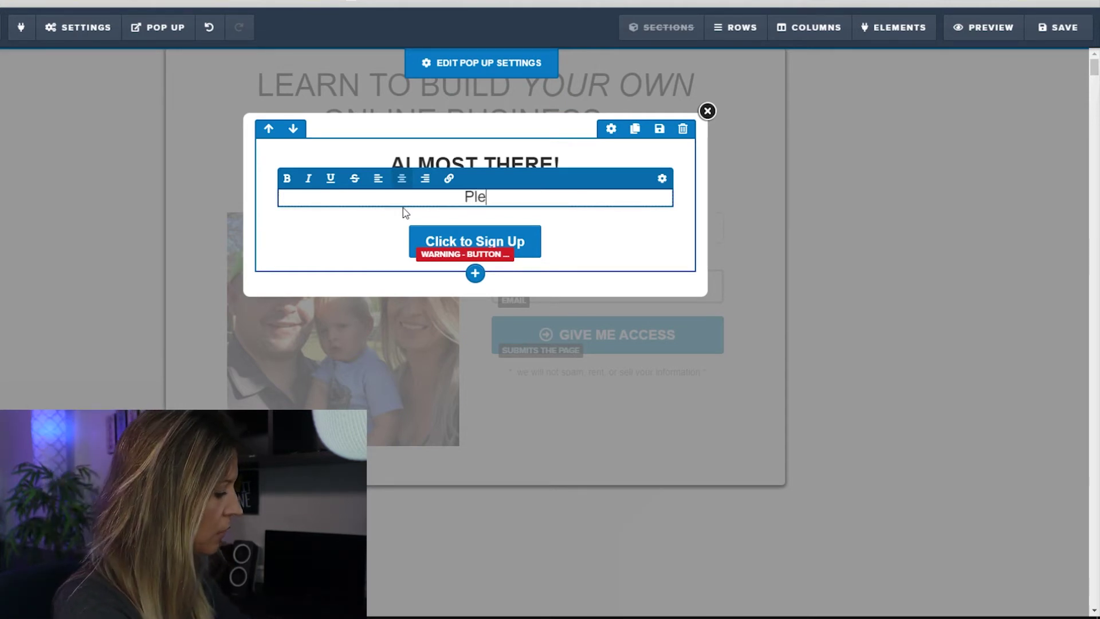
{"action": "type", "text": "ase enter "}
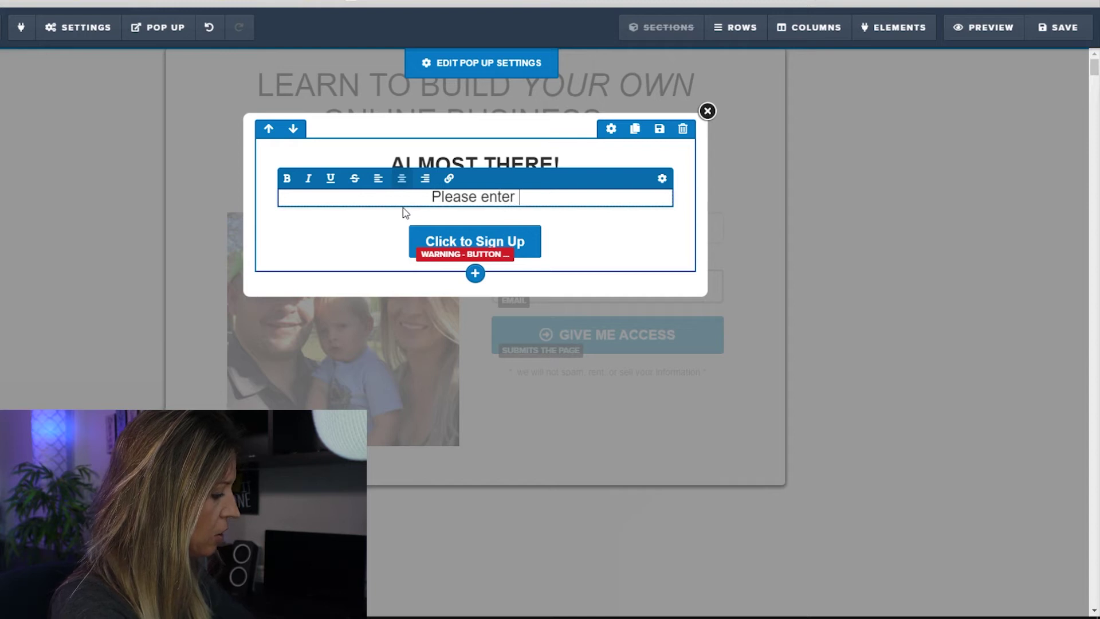
{"action": "type", "text": "your BE"}
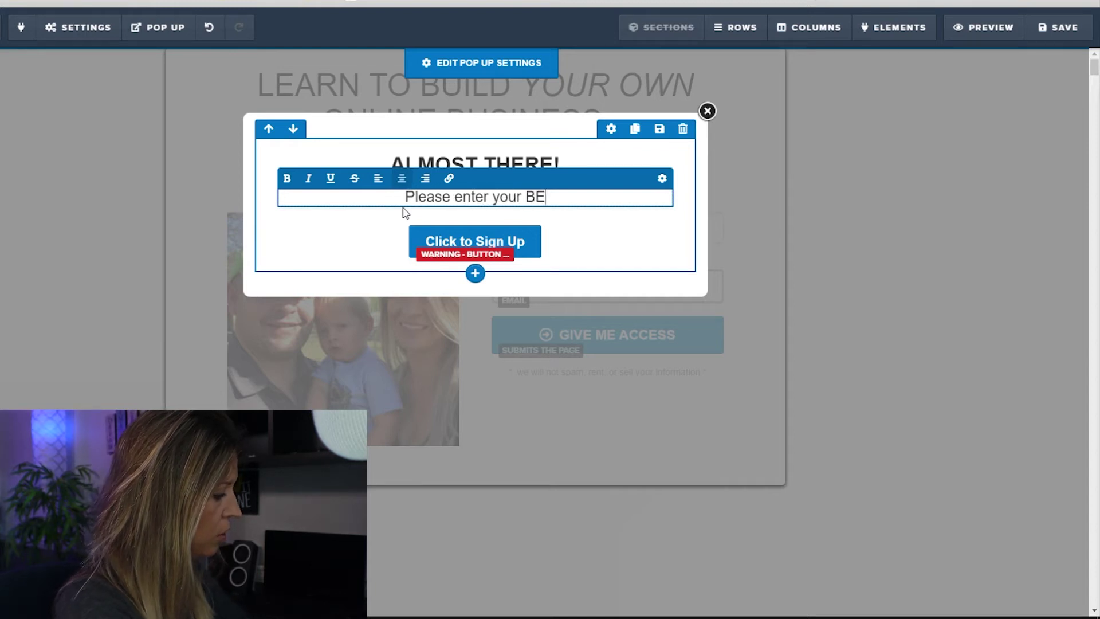
{"action": "type", "text": "ST email"}
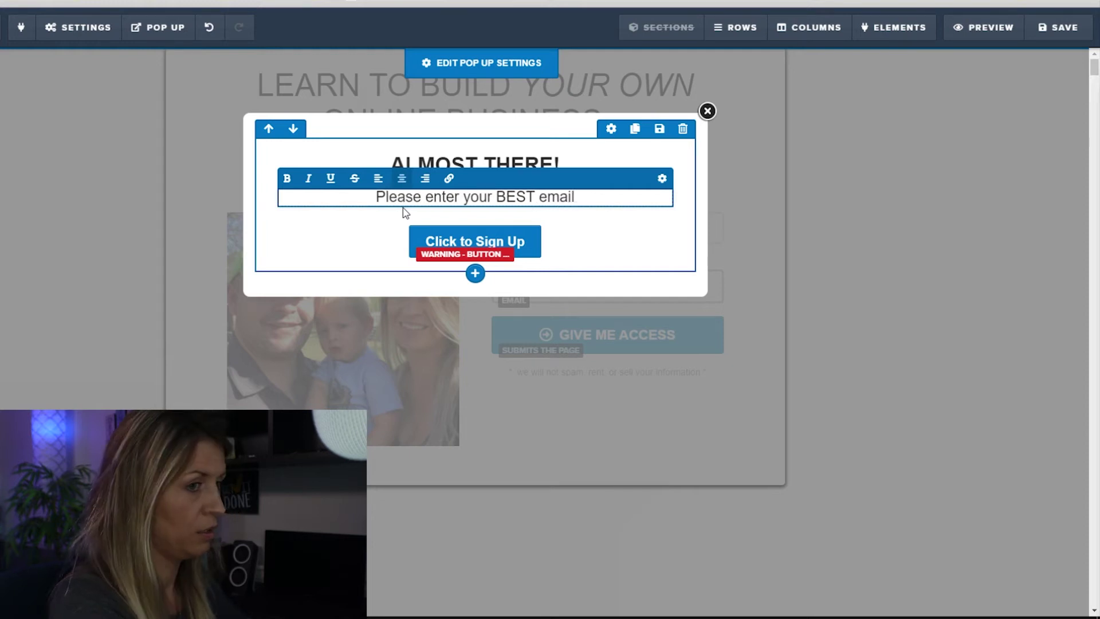
{"action": "type", "text": " and "}
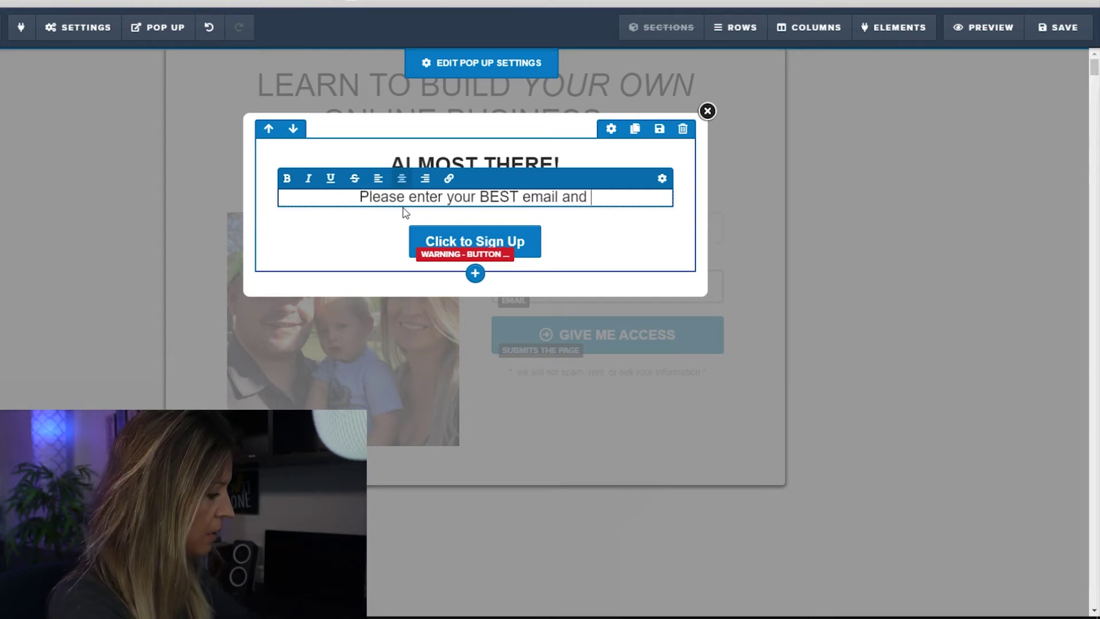
{"action": "type", "text": "I'l"}
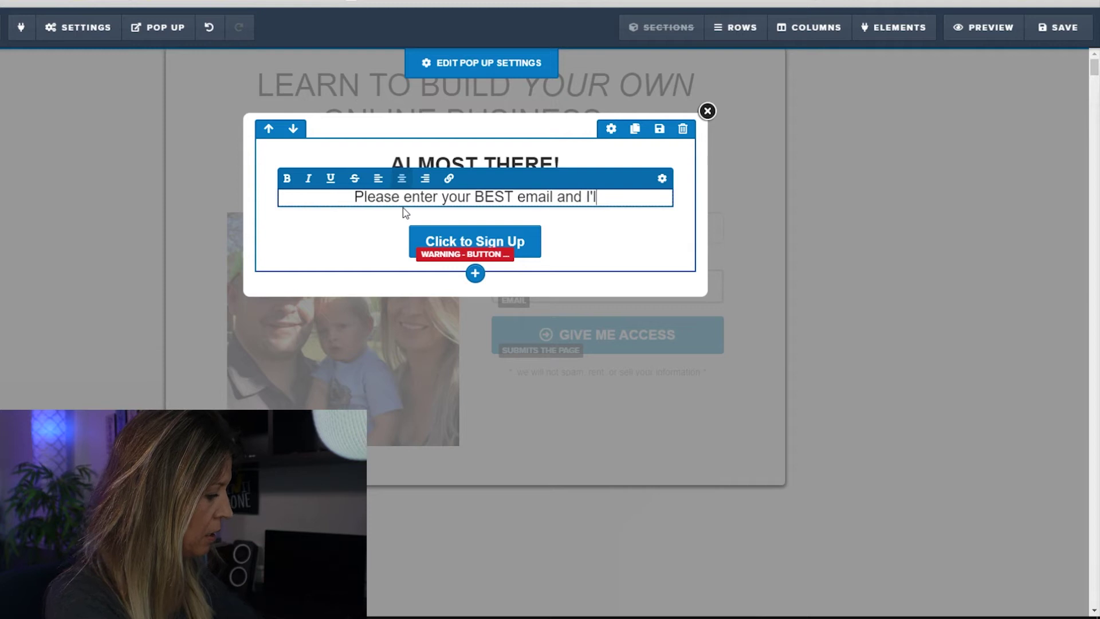
{"action": "type", "text": "l send you"}
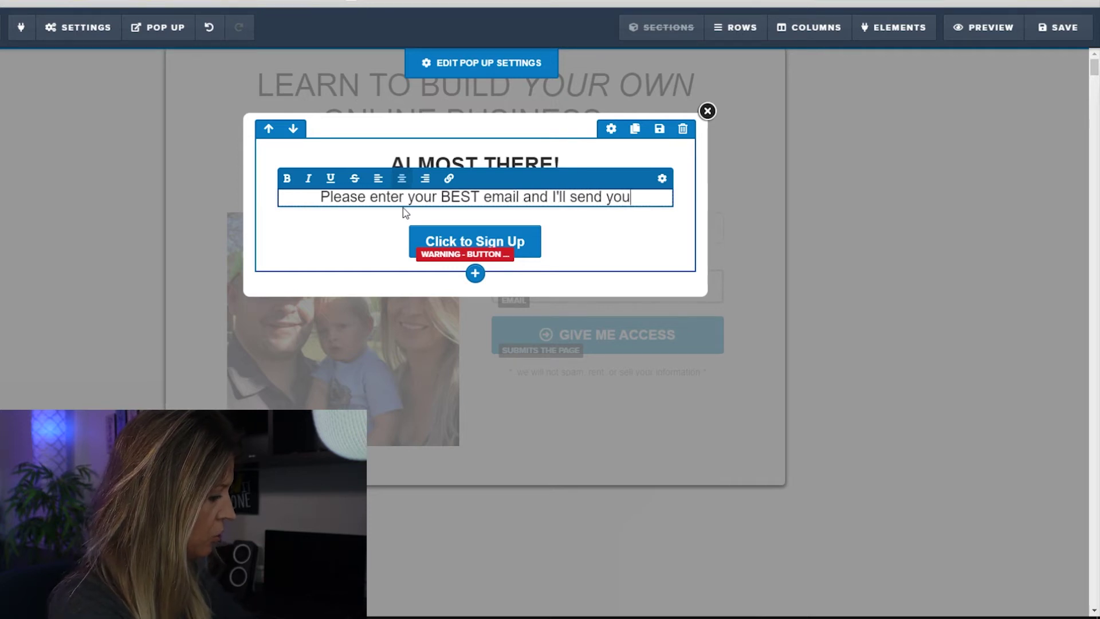
{"action": "type", "text": " the details"}
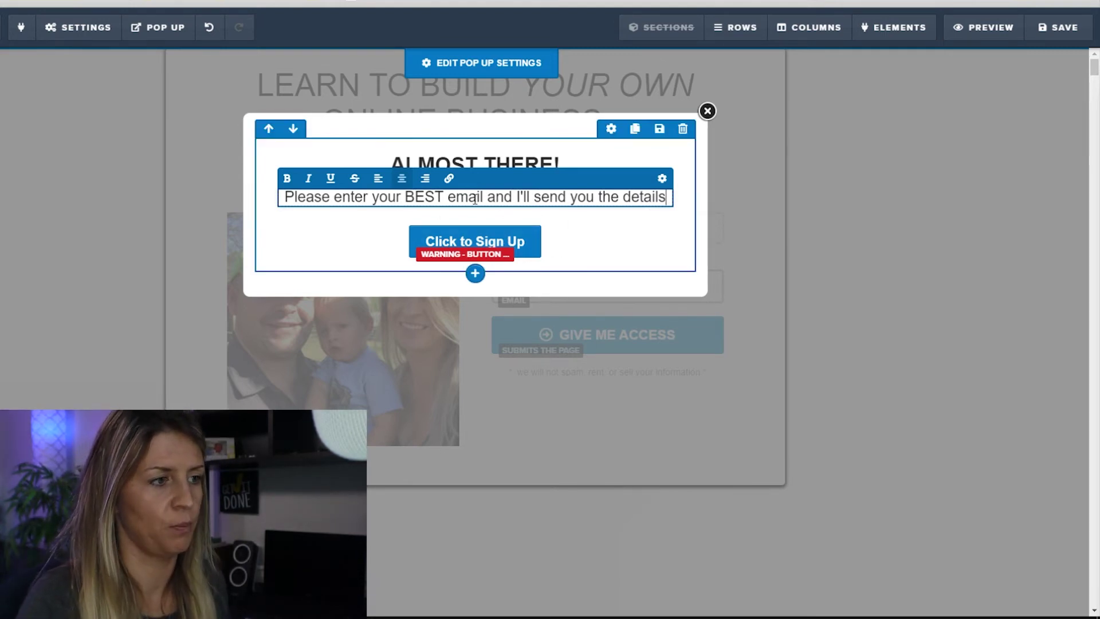
Set the font size of the pop-up's sub-headline to 20.
{"action": "left_click", "coordinate": [662, 178]}
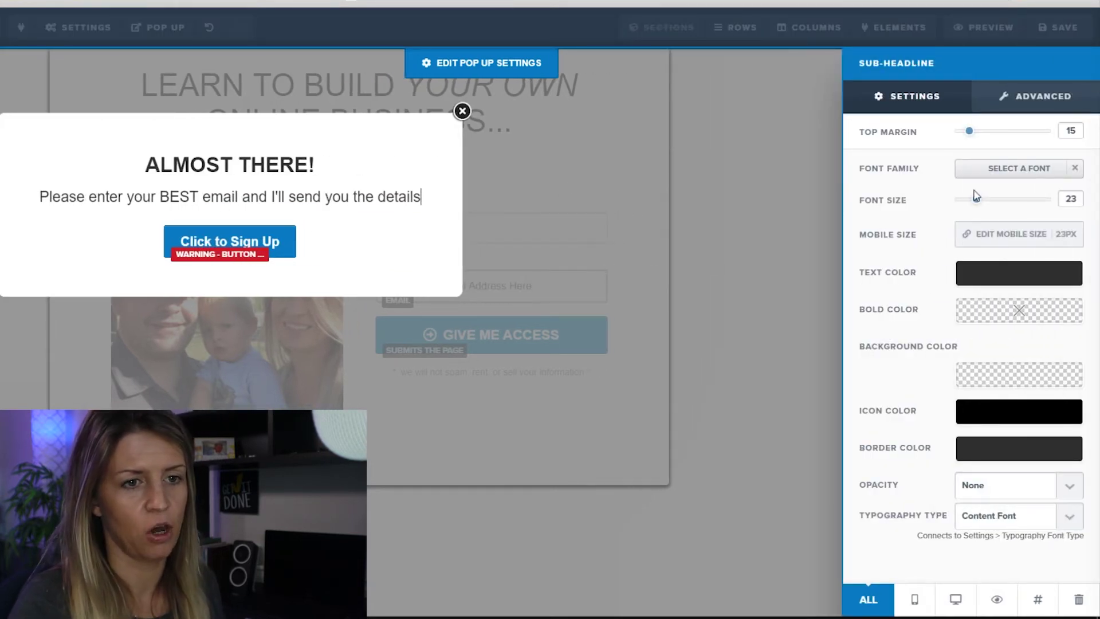
{"action": "left_click_drag", "start_coordinate": [977, 202], "coordinate": [970, 208]}
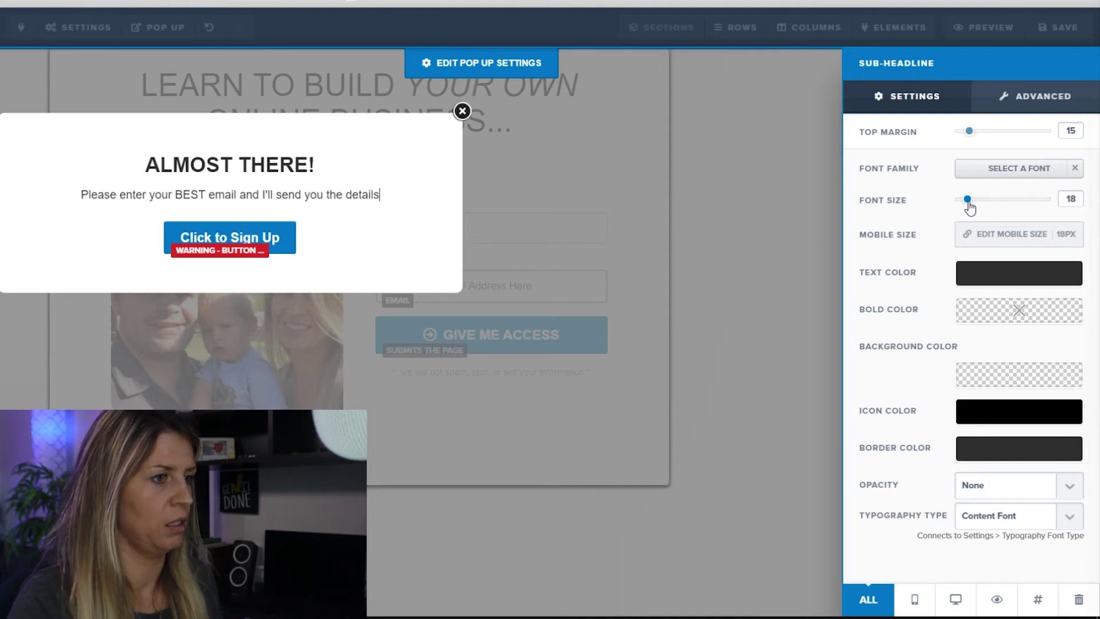
{"action": "left_click_drag", "start_coordinate": [970, 208], "coordinate": [972, 209]}
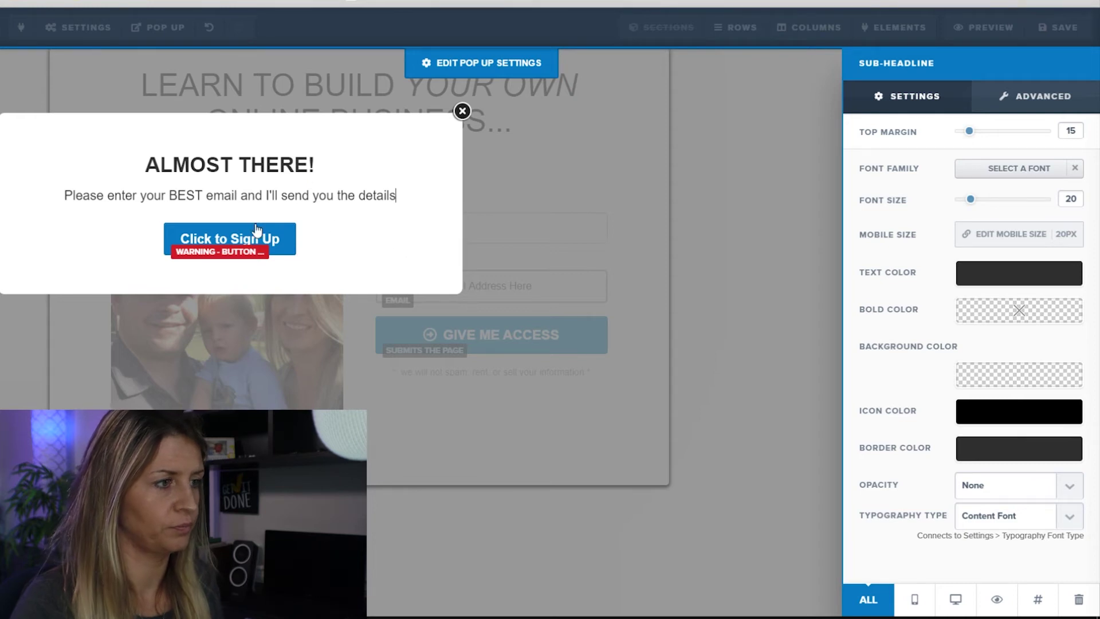
Set the action of the pop-up's Click to Sign Up button to Submit Order / Submit Form.
{"action": "left_click", "coordinate": [288, 247]}
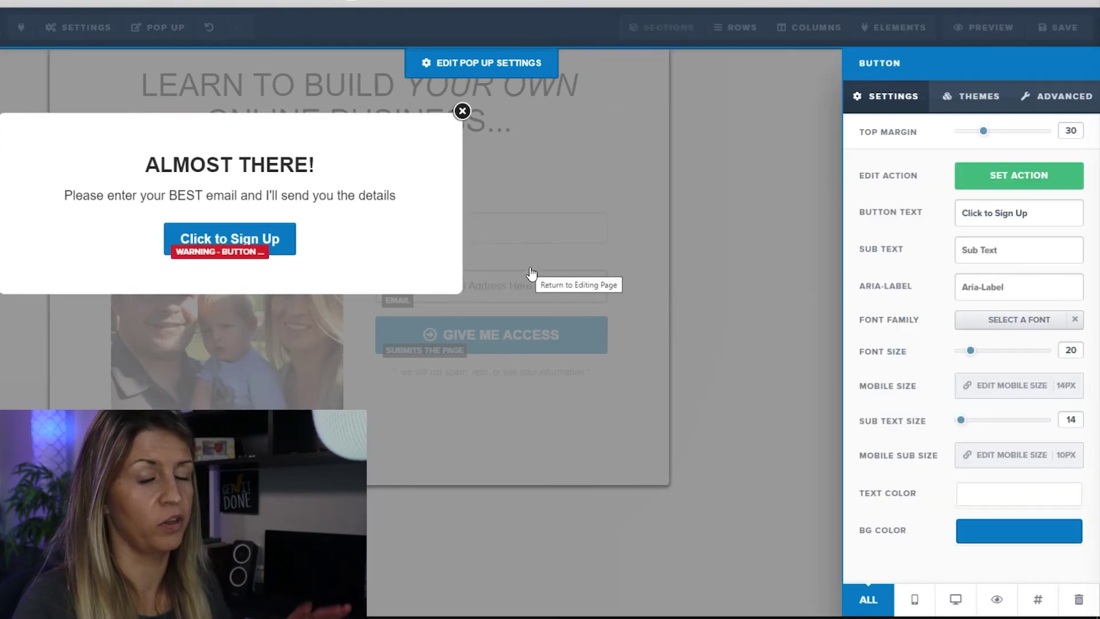
{"action": "left_click", "coordinate": [998, 183]}
{"action": "left_click", "coordinate": [954, 98]}
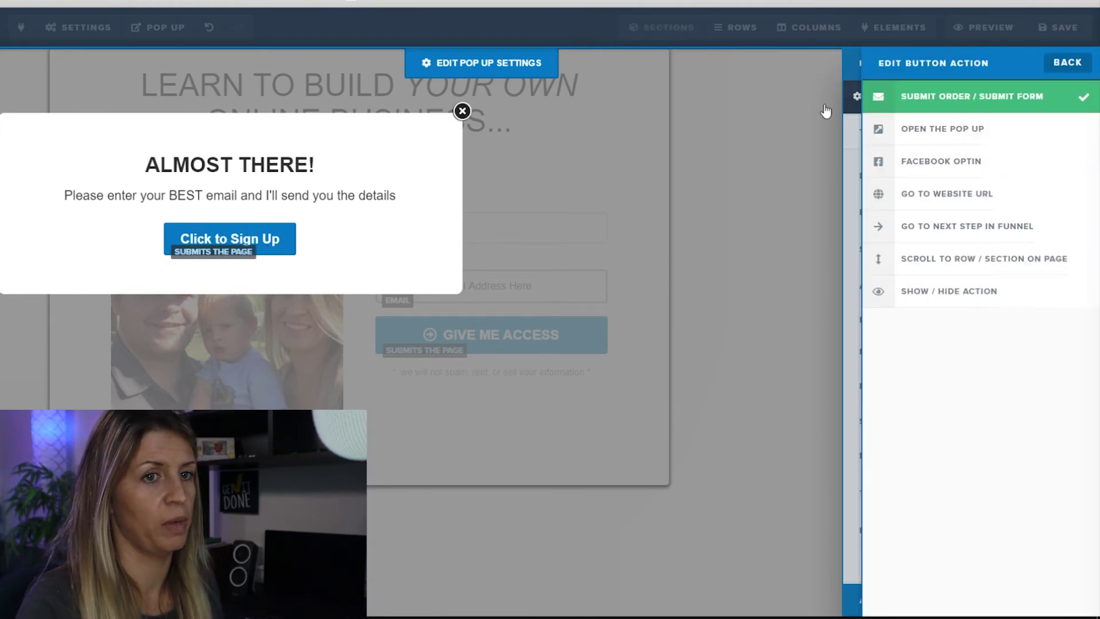
{"action": "left_click", "coordinate": [327, 196]}
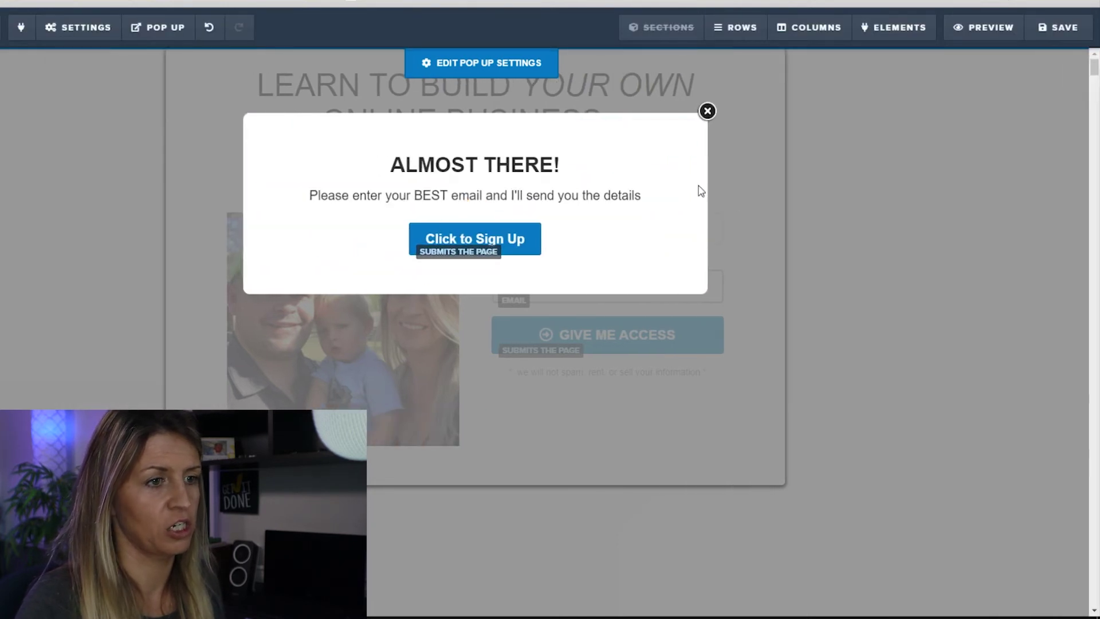
Set the font size of the pop-up's sub-headline to 18.
{"action": "left_click", "coordinate": [635, 197]}
{"action": "left_click", "coordinate": [662, 178]}
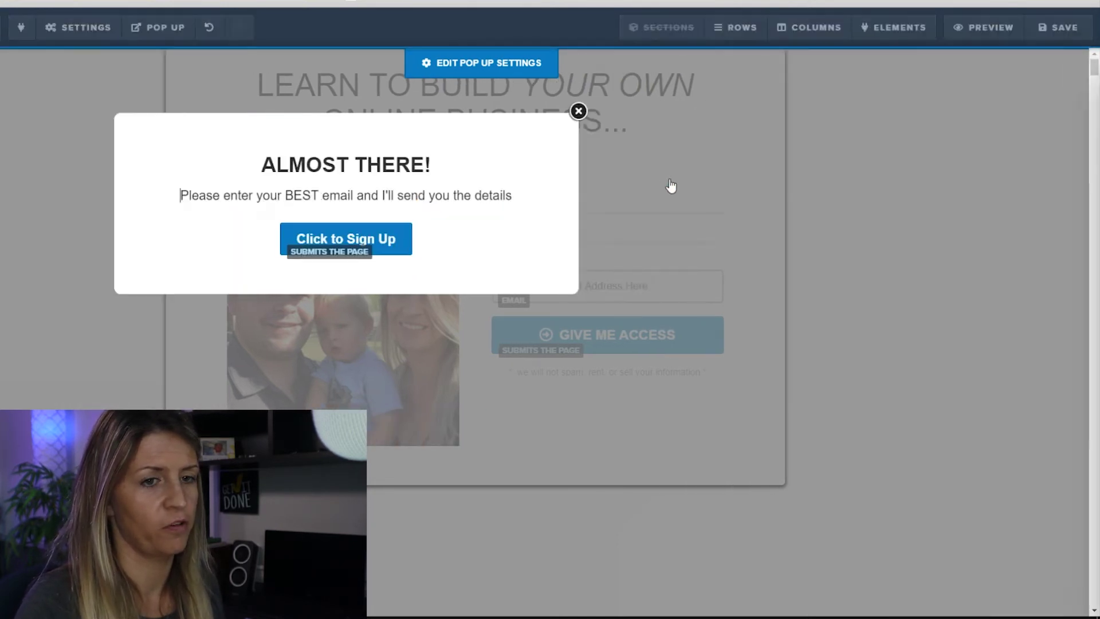
{"action": "left_click_drag", "start_coordinate": [970, 201], "coordinate": [968, 201]}
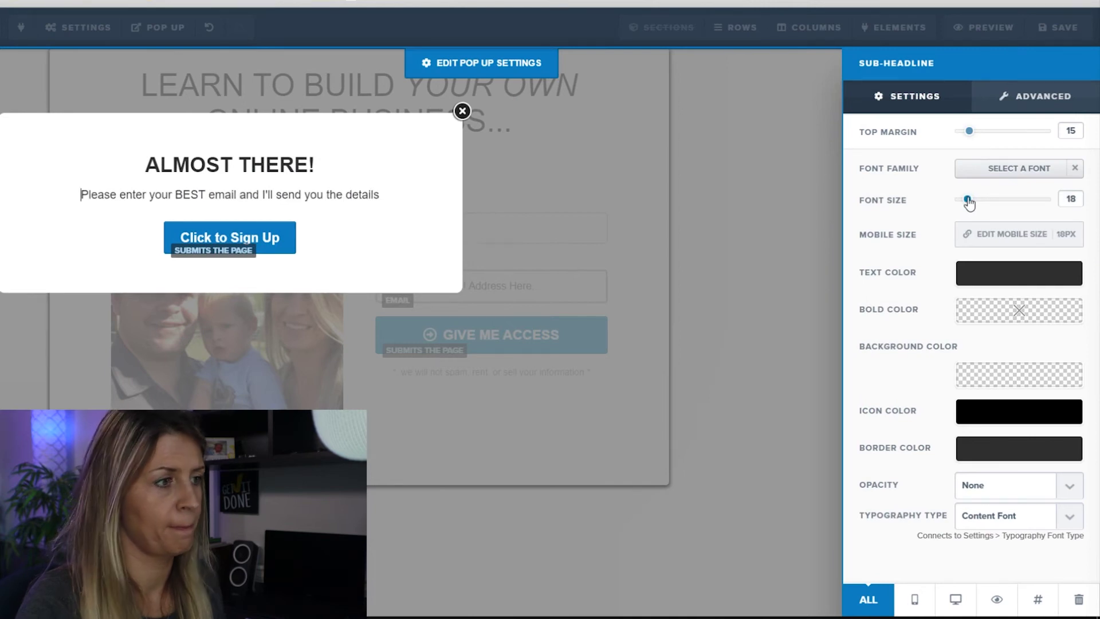
{"action": "left_click", "coordinate": [837, 211]}
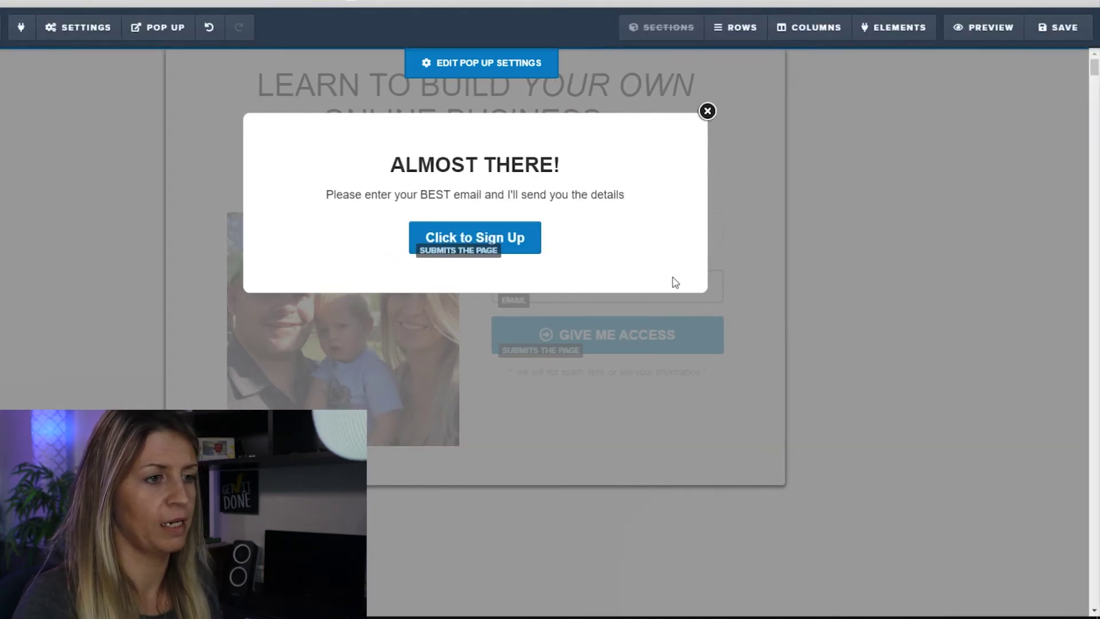
Set the width of the pop-up's Click to Sign Up button to Fill Width.
{"action": "mouse_move", "coordinate": [673, 253]}
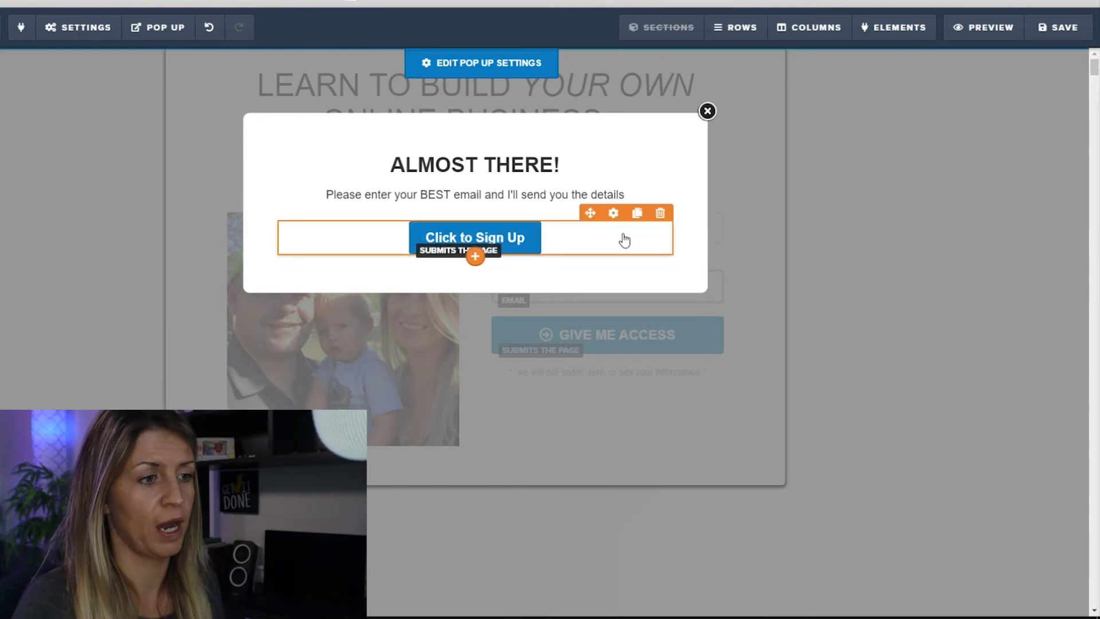
{"action": "left_click", "coordinate": [528, 241]}
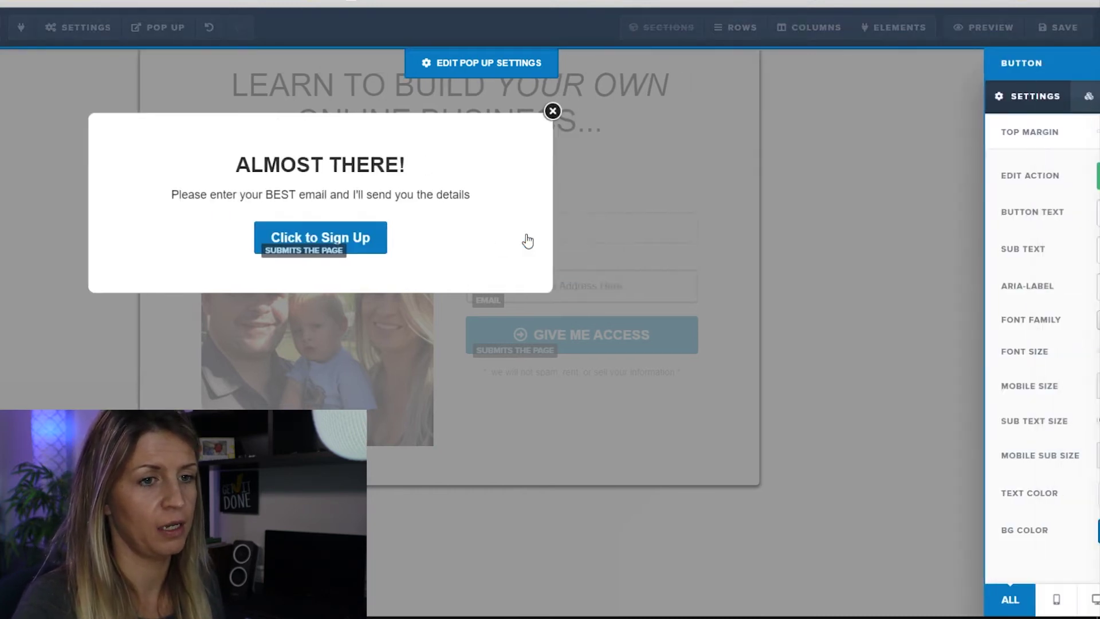
{"action": "left_click", "coordinate": [1053, 104]}
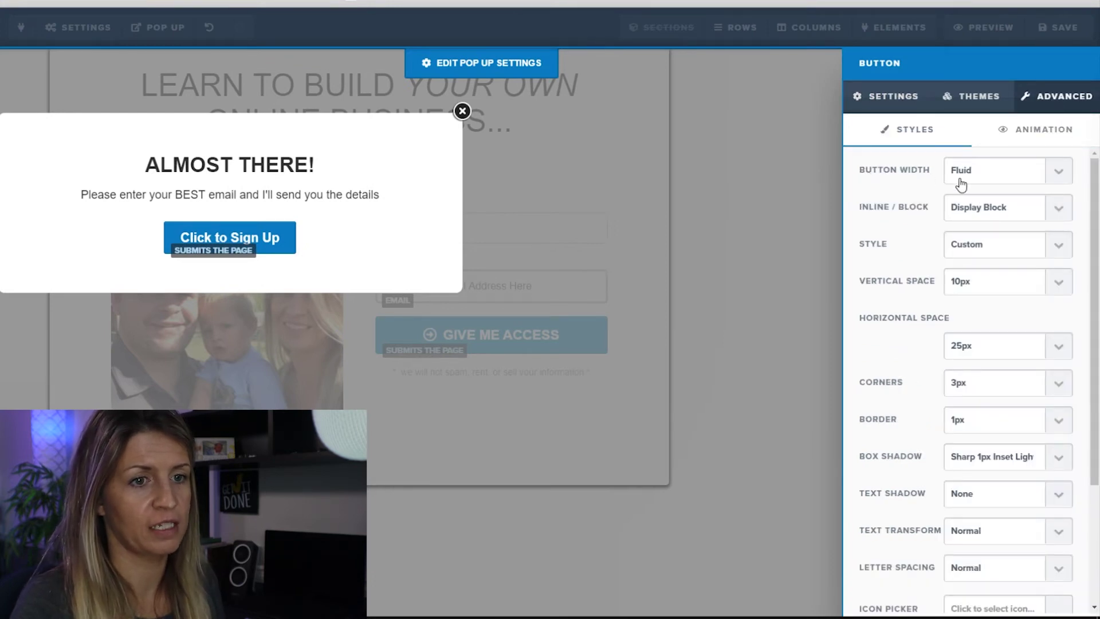
{"action": "left_click", "coordinate": [1059, 171]}
{"action": "left_click", "coordinate": [1003, 203]}
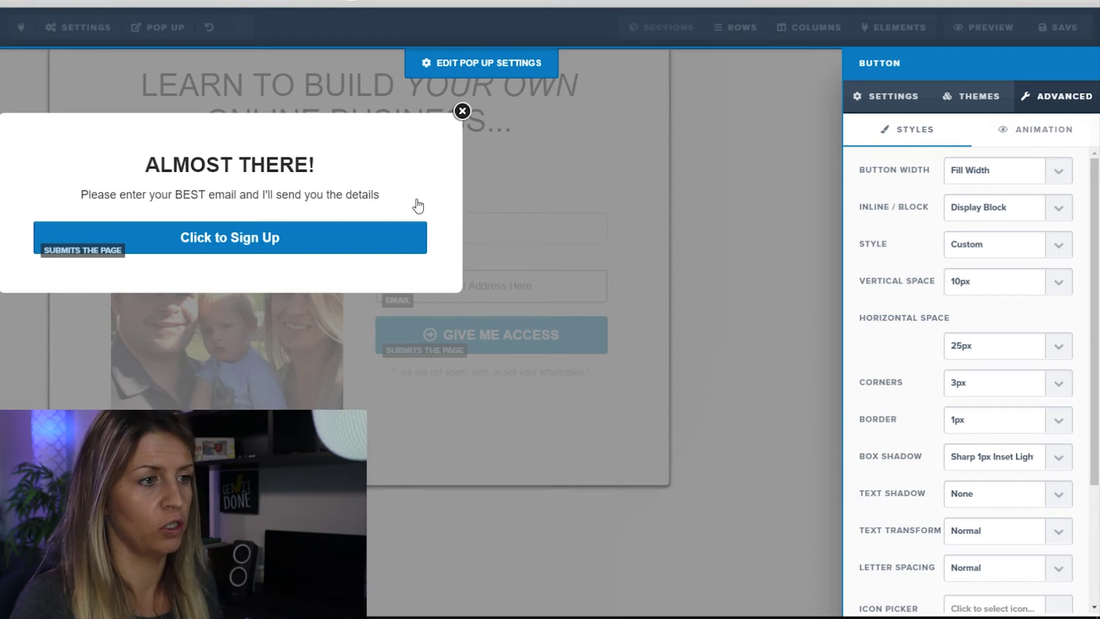
{"action": "left_click", "coordinate": [423, 172]}
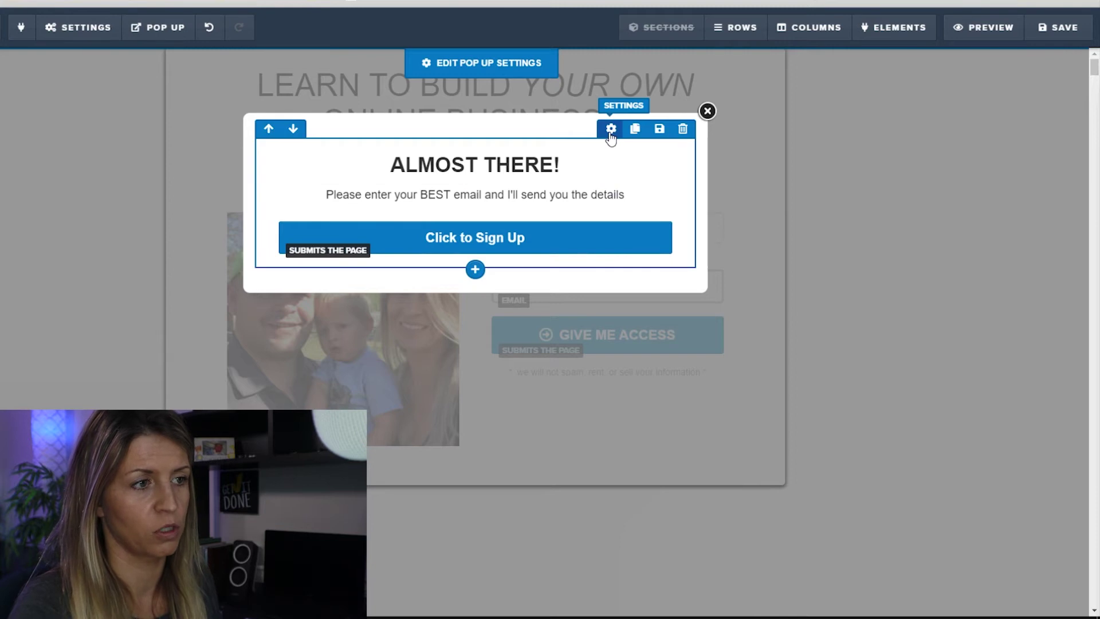
Apply a Full Border to the pop-up in its advanced style settings.
{"action": "left_click", "coordinate": [469, 66]}
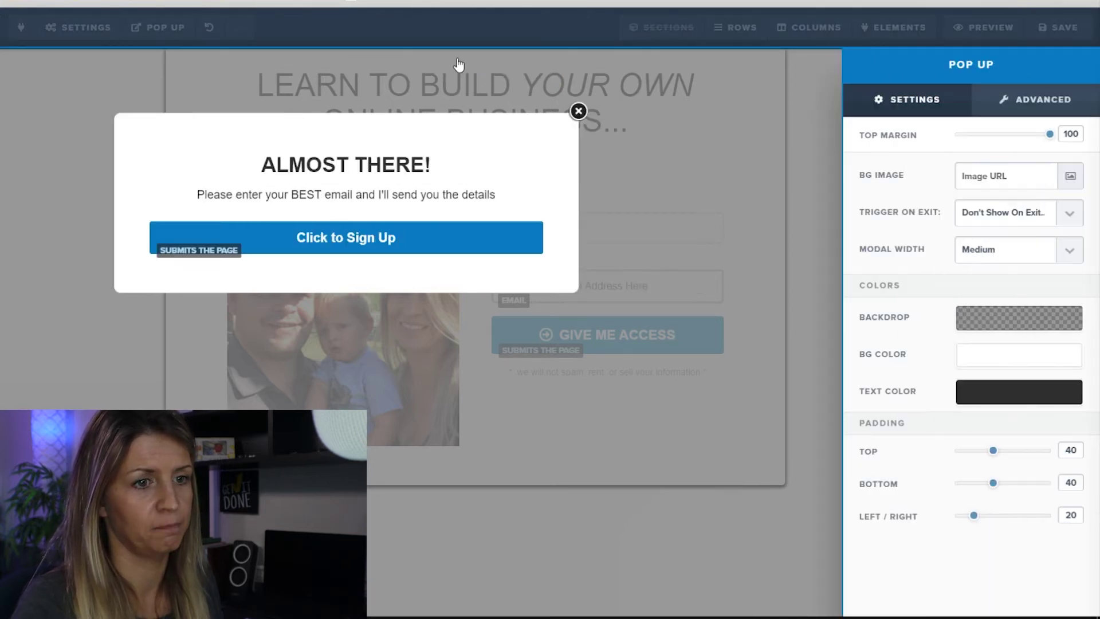
{"action": "left_click", "coordinate": [1043, 100]}
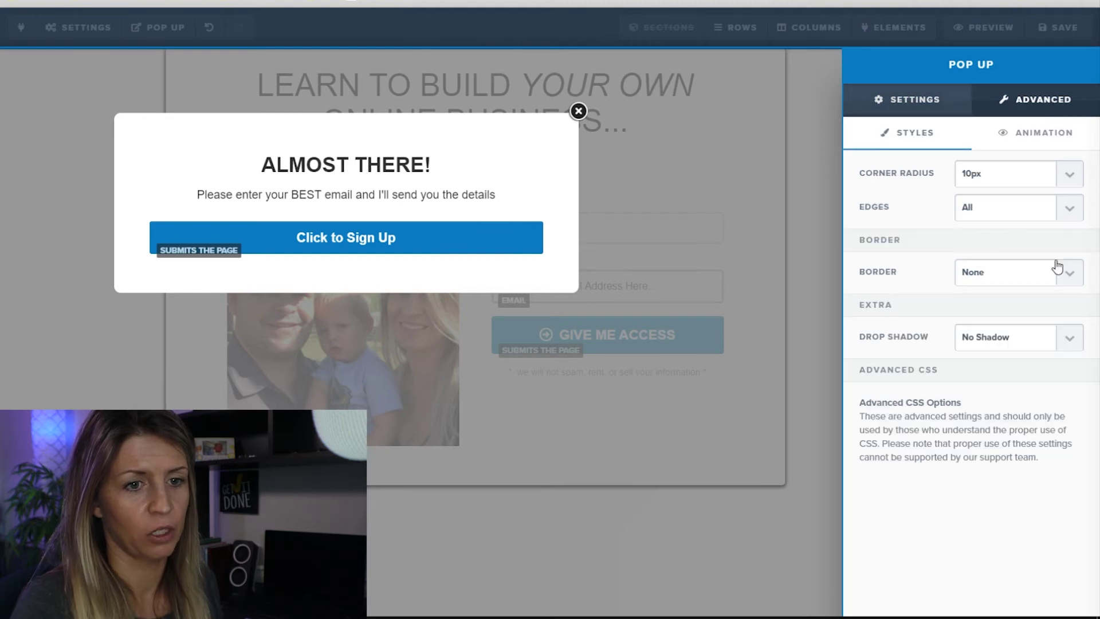
{"action": "left_click", "coordinate": [1070, 275]}
{"action": "left_click", "coordinate": [1036, 304]}
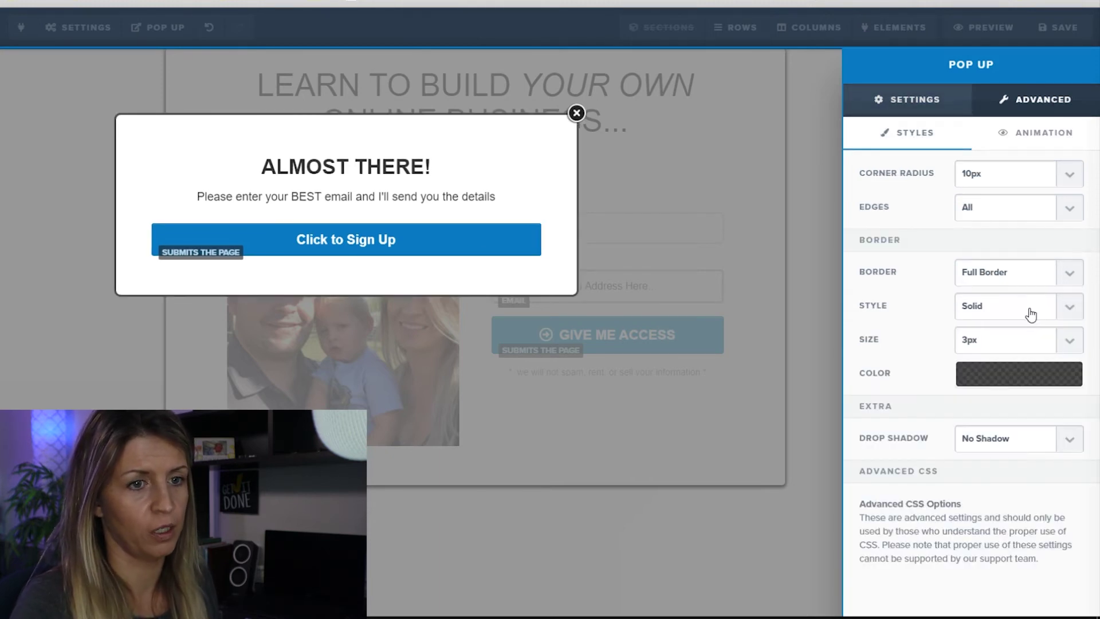
Try corner radii of 5px and 20px on the pop-up and set it back to 10px.
{"action": "left_click", "coordinate": [1068, 175]}
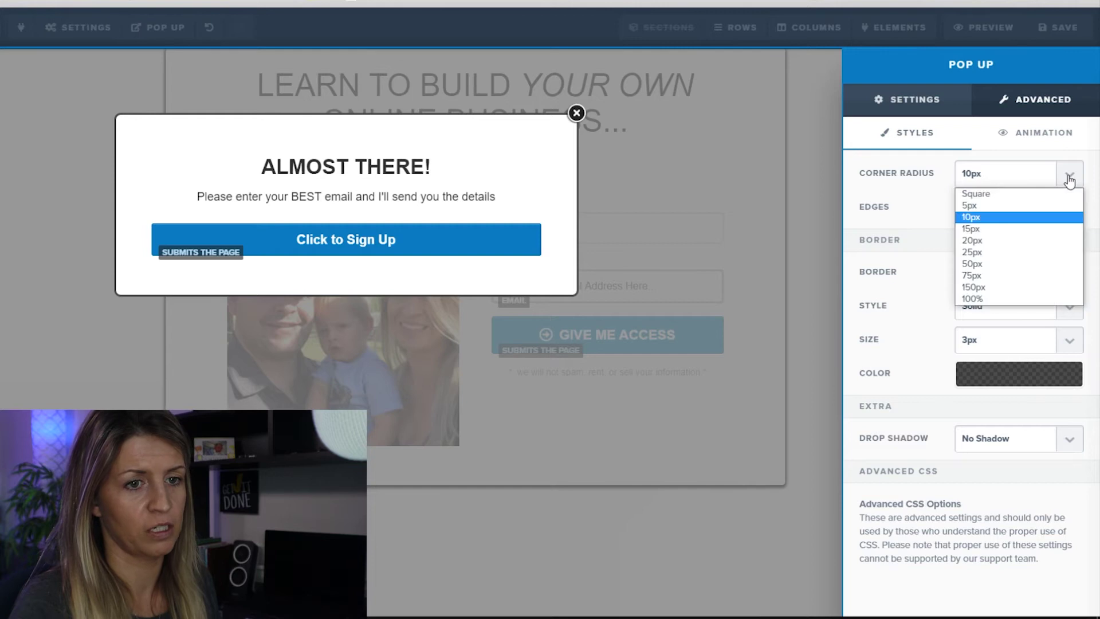
{"action": "left_click", "coordinate": [992, 205]}
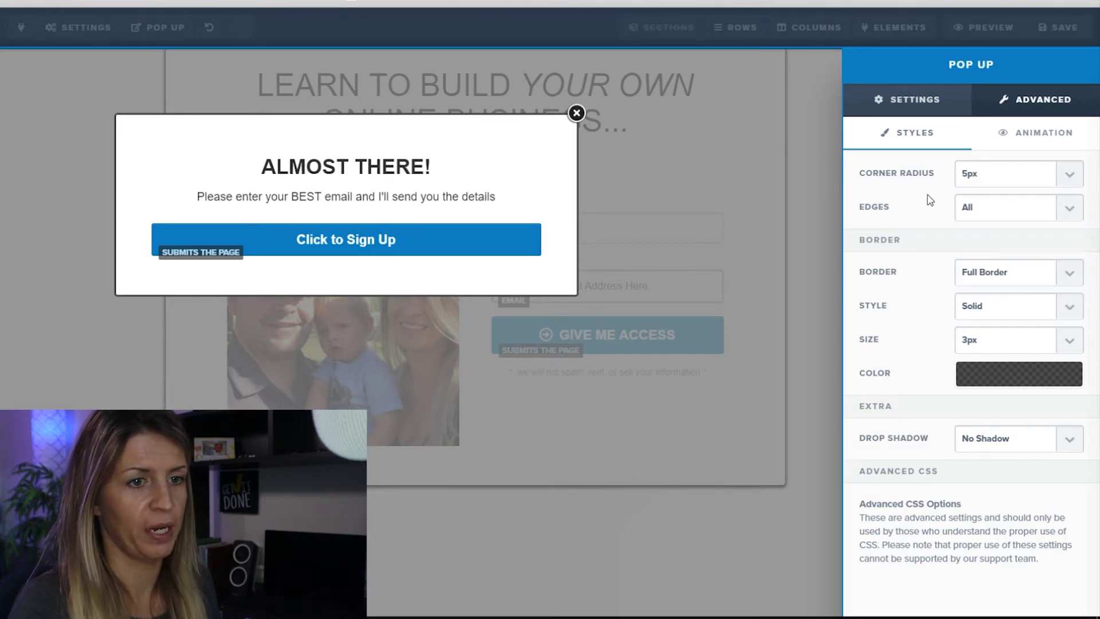
{"action": "left_click", "coordinate": [1050, 183]}
{"action": "left_click", "coordinate": [1013, 248]}
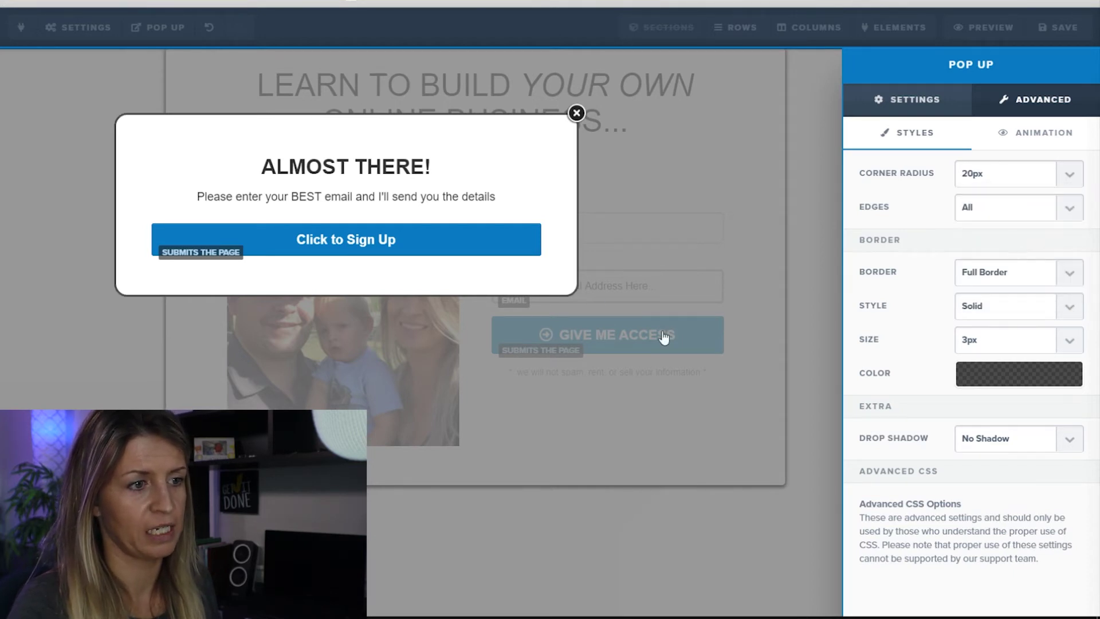
{"action": "left_click", "coordinate": [1071, 179]}
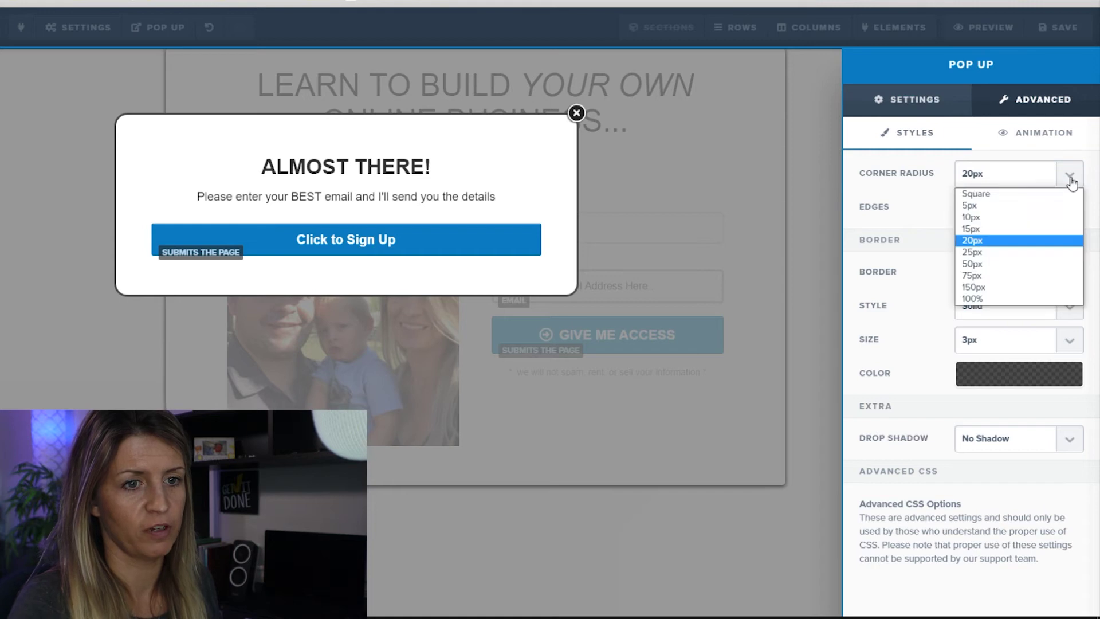
{"action": "left_click", "coordinate": [998, 205]}
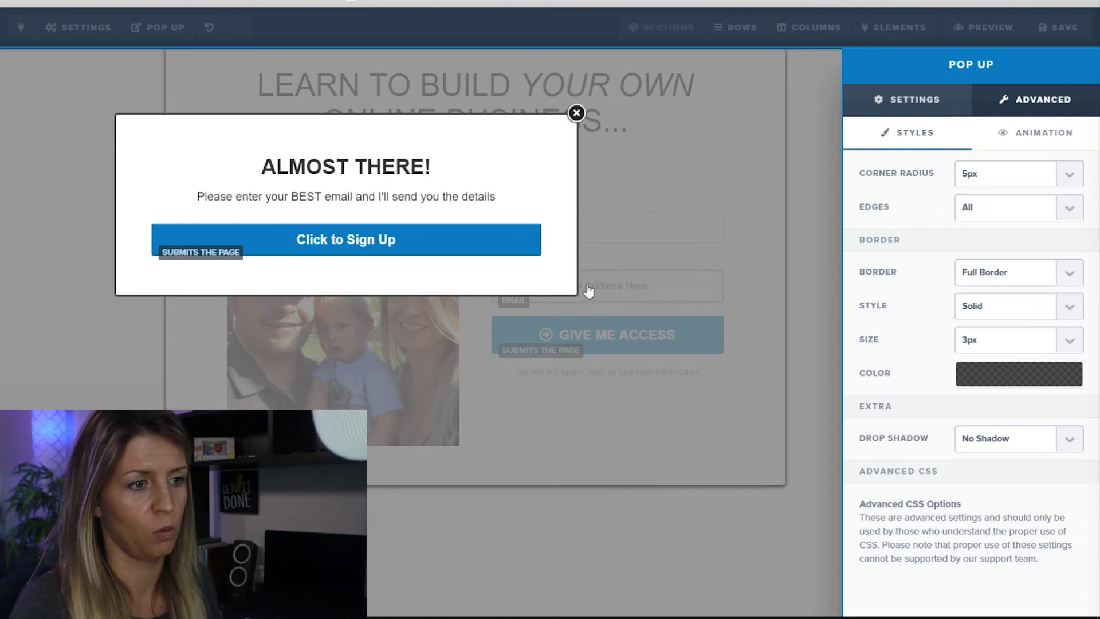
{"action": "left_click", "coordinate": [1071, 175]}
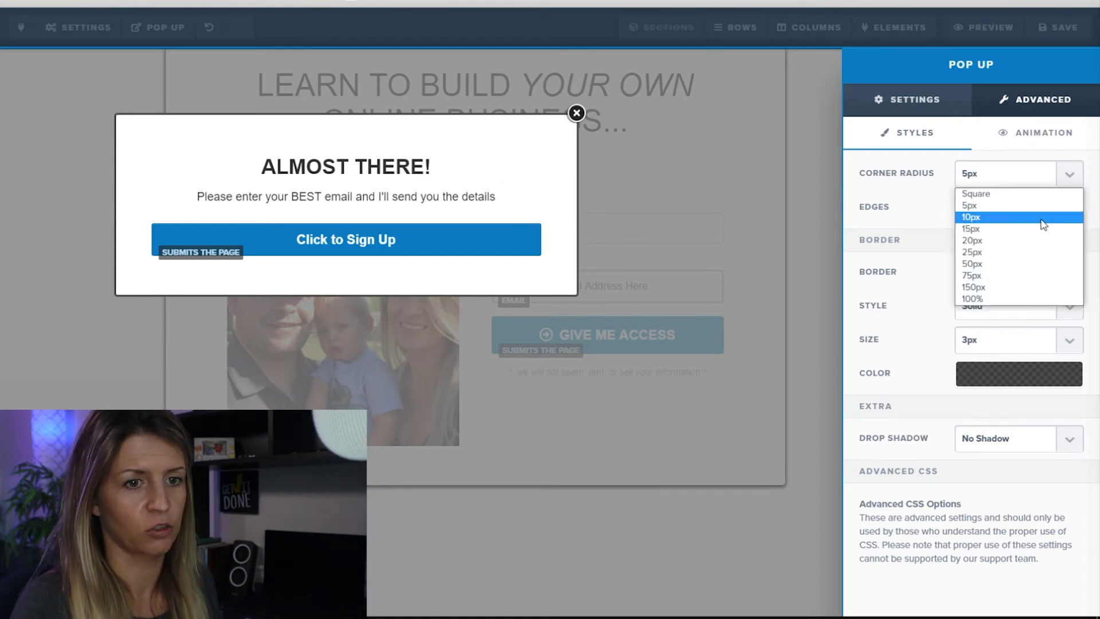
{"action": "left_click", "coordinate": [1016, 219]}
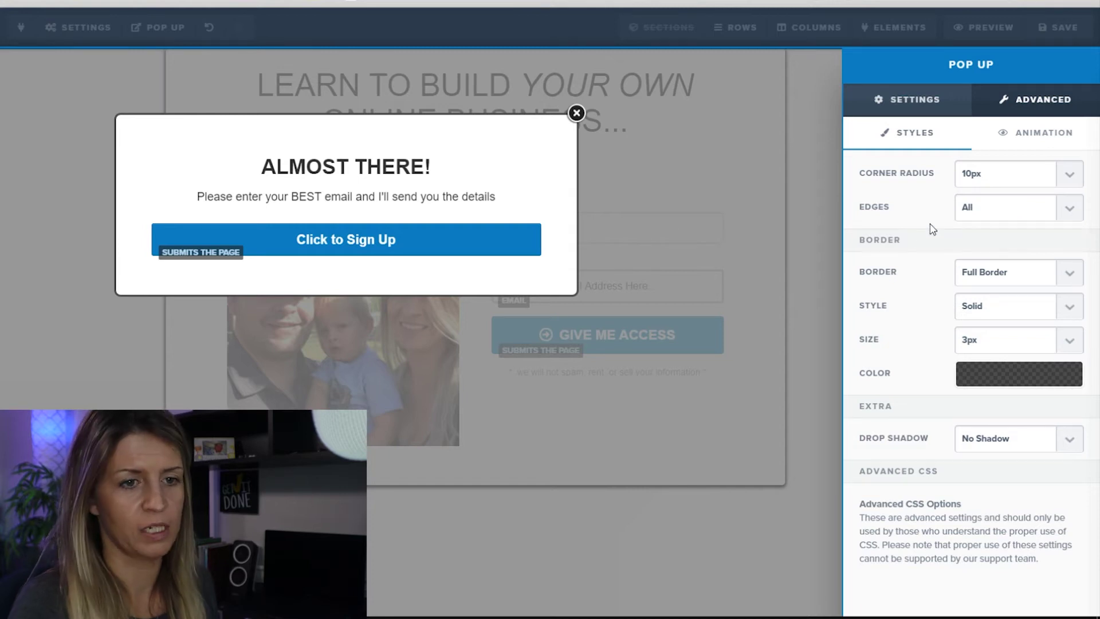
{"action": "left_click", "coordinate": [838, 280]}
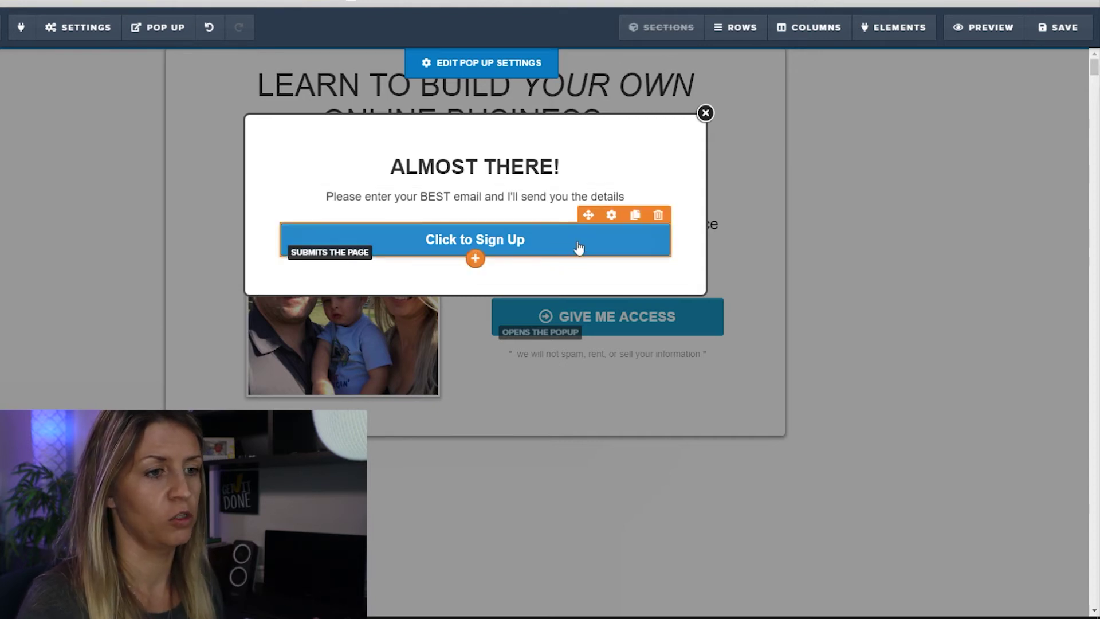
Add two input fields to the pop-up between the sub-headline and the Click to Sign Up button.
{"action": "left_click", "coordinate": [480, 208]}
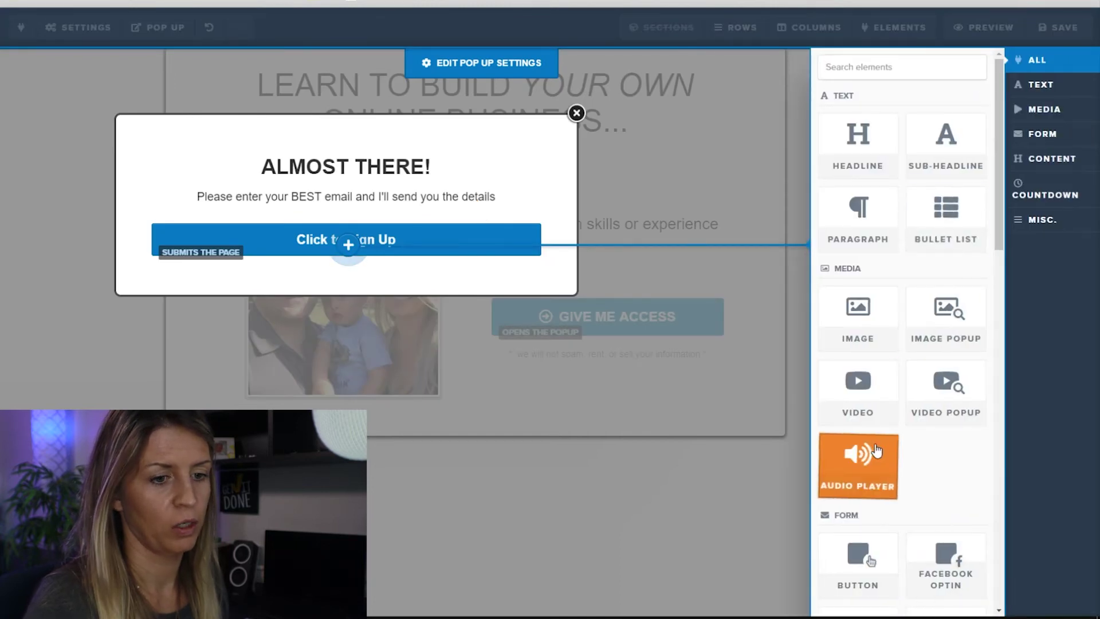
{"action": "scroll", "coordinate": [860, 413], "scroll_direction": "down", "scroll_amount": 5}
{"action": "left_click", "coordinate": [862, 404]}
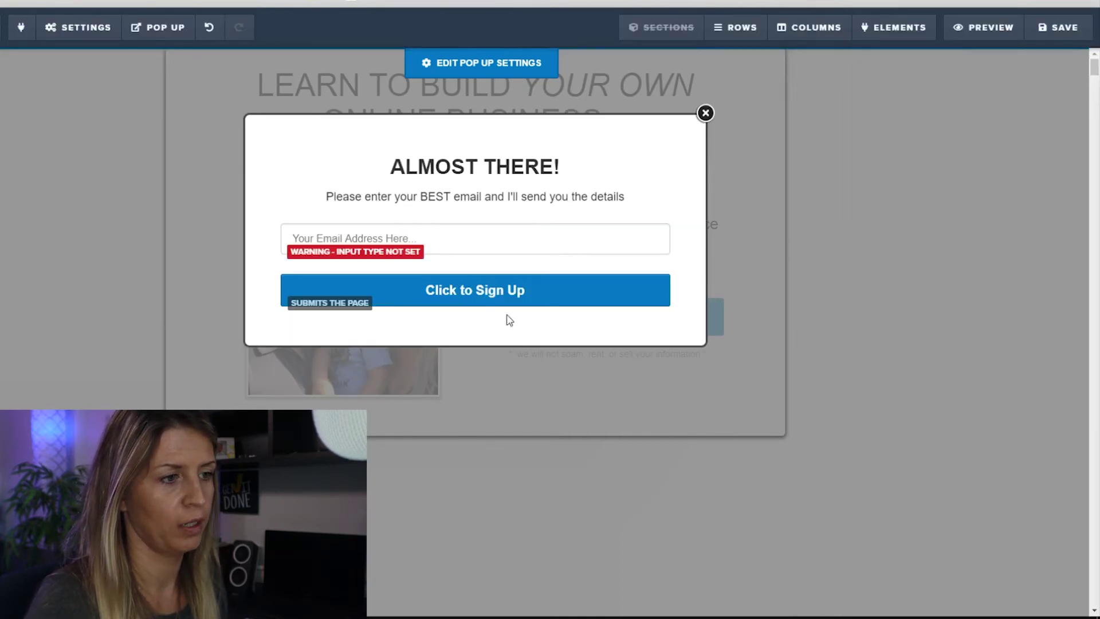
{"action": "left_click", "coordinate": [476, 259]}
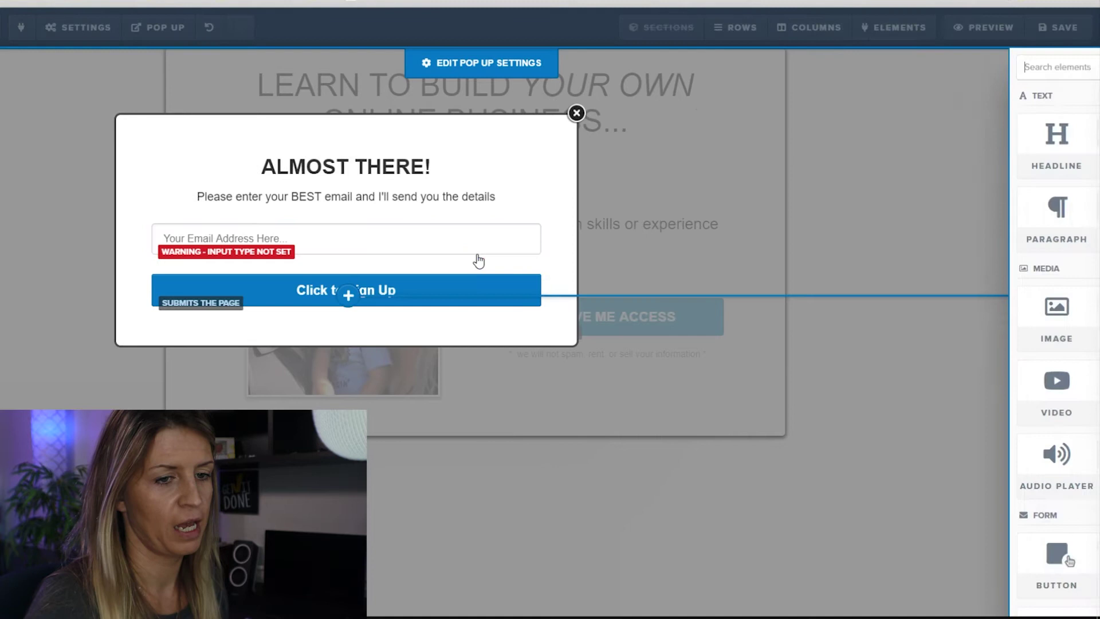
{"action": "scroll", "coordinate": [860, 373], "scroll_direction": "down", "scroll_amount": 4}
{"action": "left_click", "coordinate": [860, 421]}
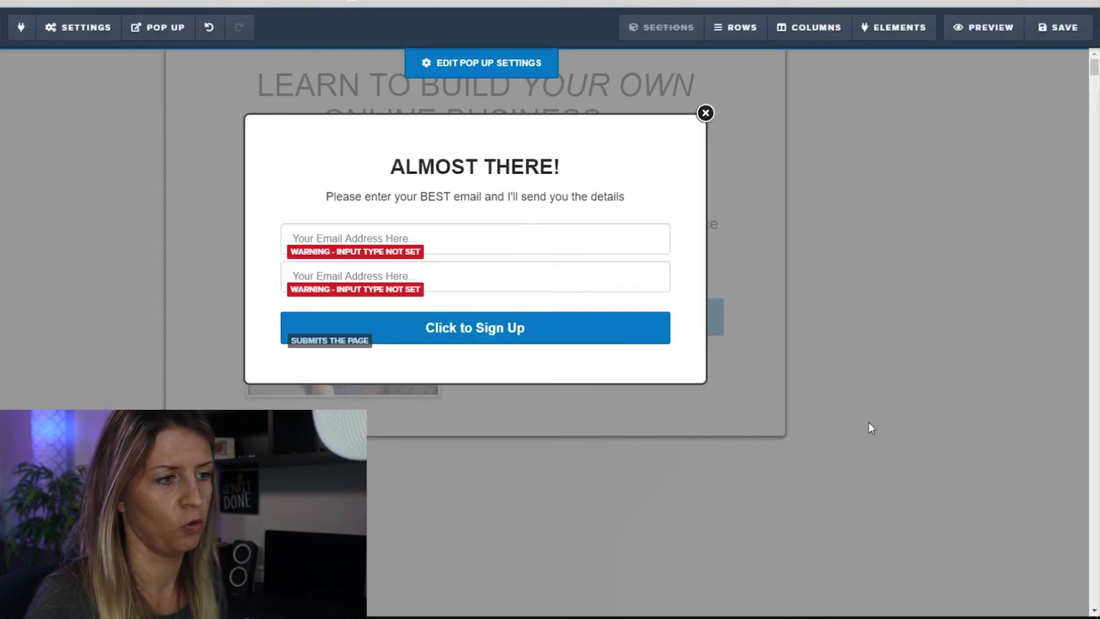
Set the pop-up's first input field to the First Name type with the placeholder text "First Name".
{"action": "left_click", "coordinate": [438, 238]}
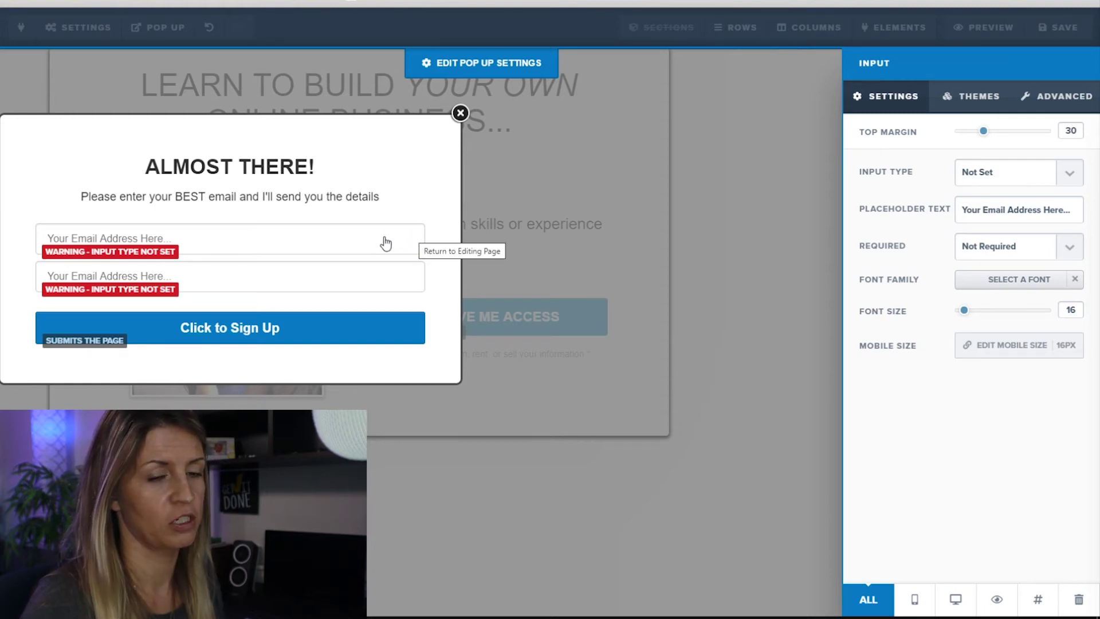
{"action": "left_click", "coordinate": [1063, 178]}
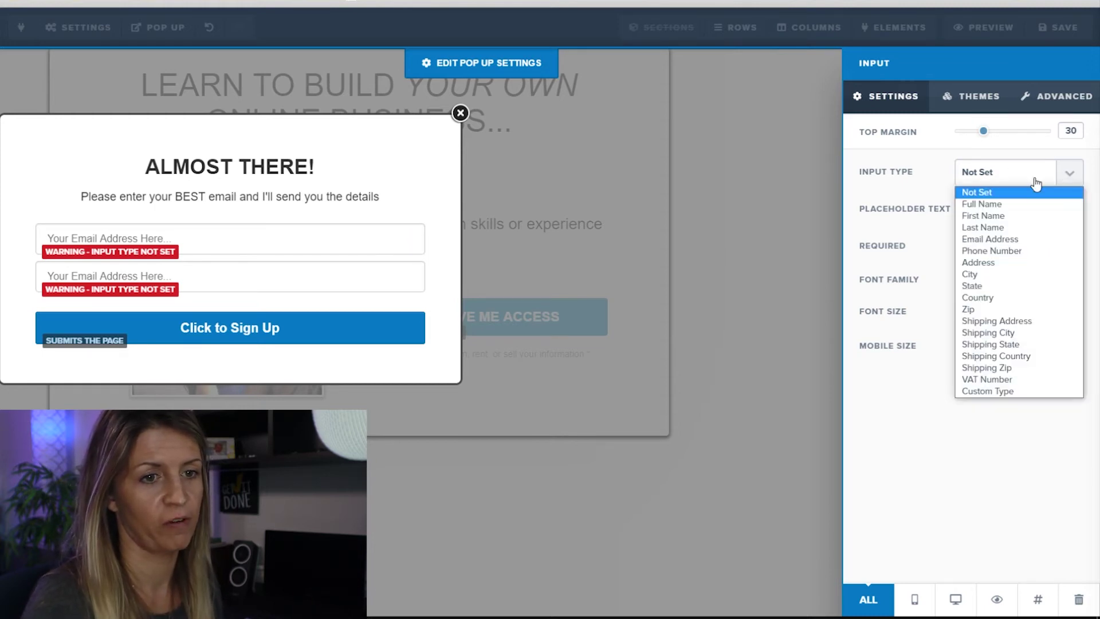
{"action": "left_click", "coordinate": [1003, 220]}
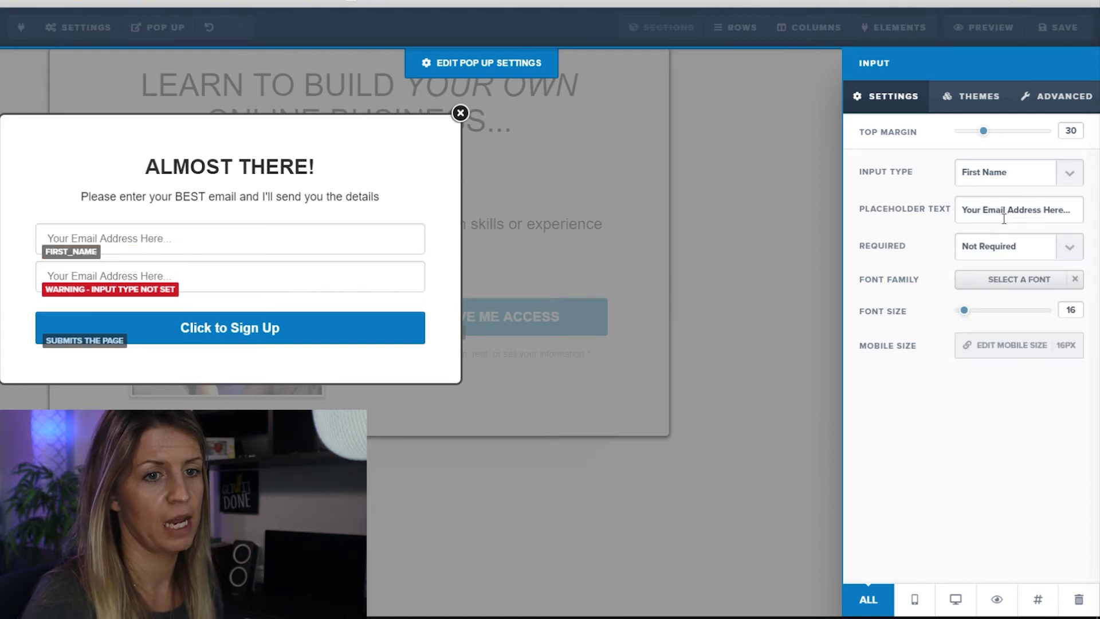
{"action": "left_click_drag", "start_coordinate": [1085, 218], "coordinate": [935, 225]}
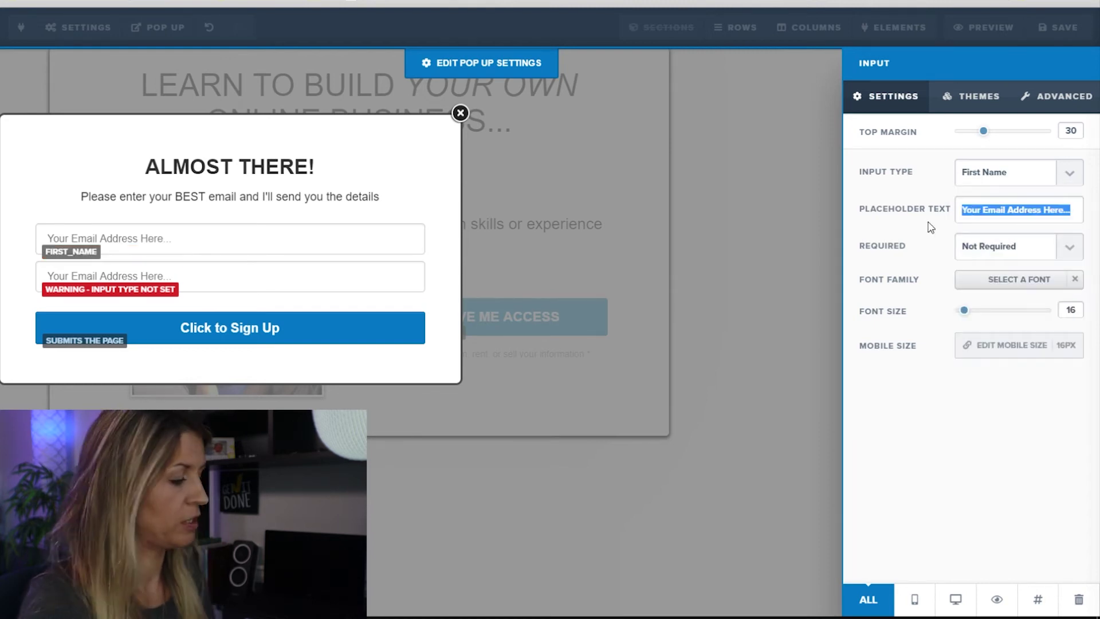
{"action": "type", "text": "First Name"}
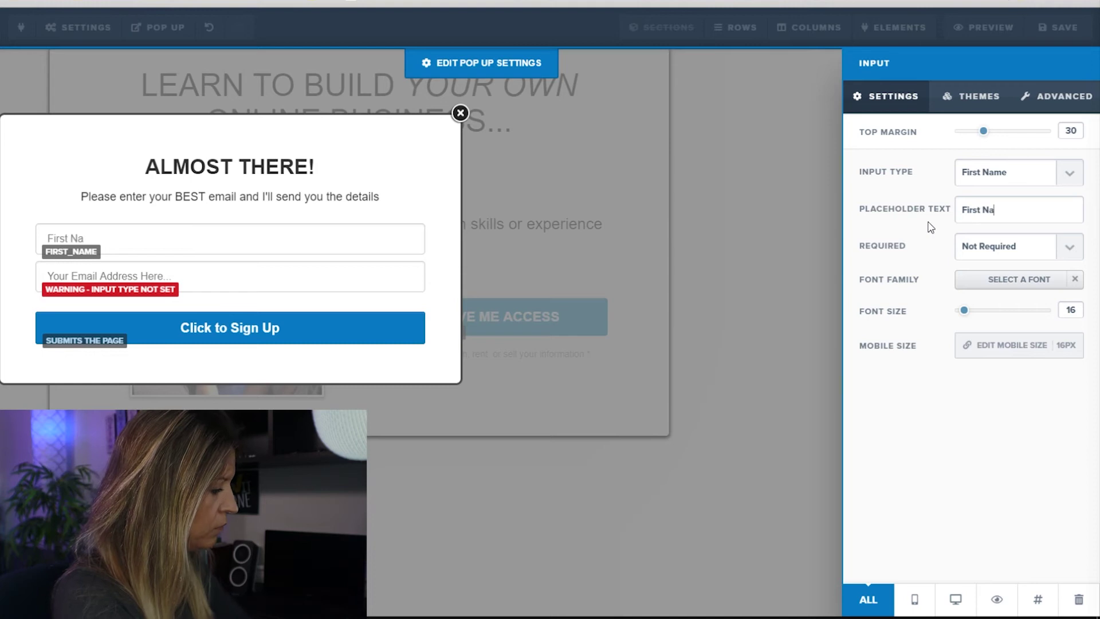
{"action": "left_click", "coordinate": [404, 278]}
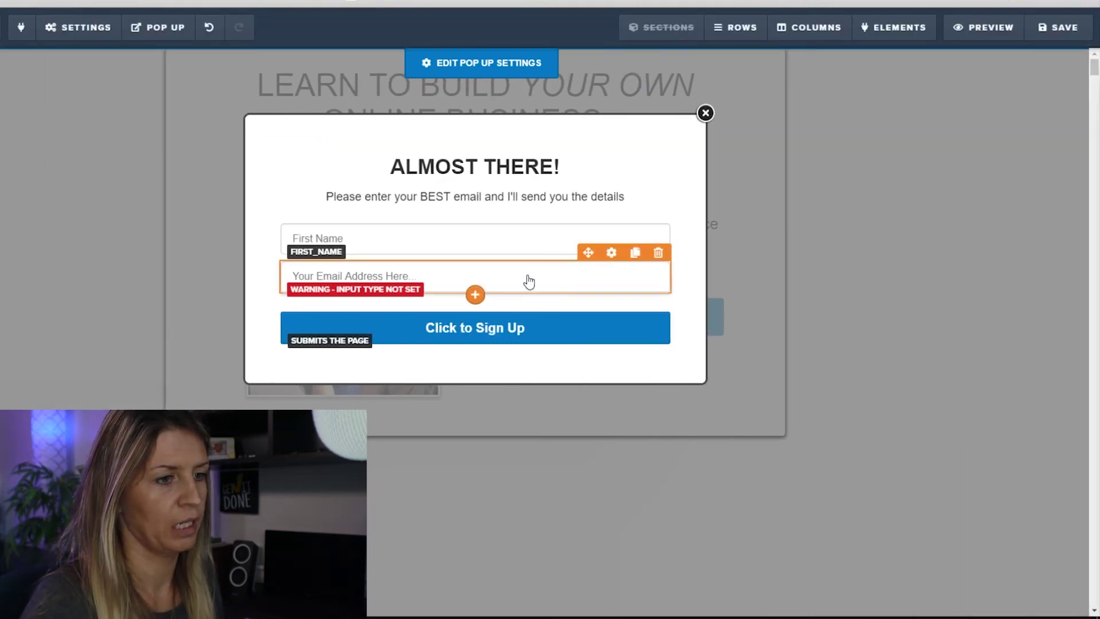
Set the input type of the pop-up's second input field to Email Address.
{"action": "left_click", "coordinate": [610, 275]}
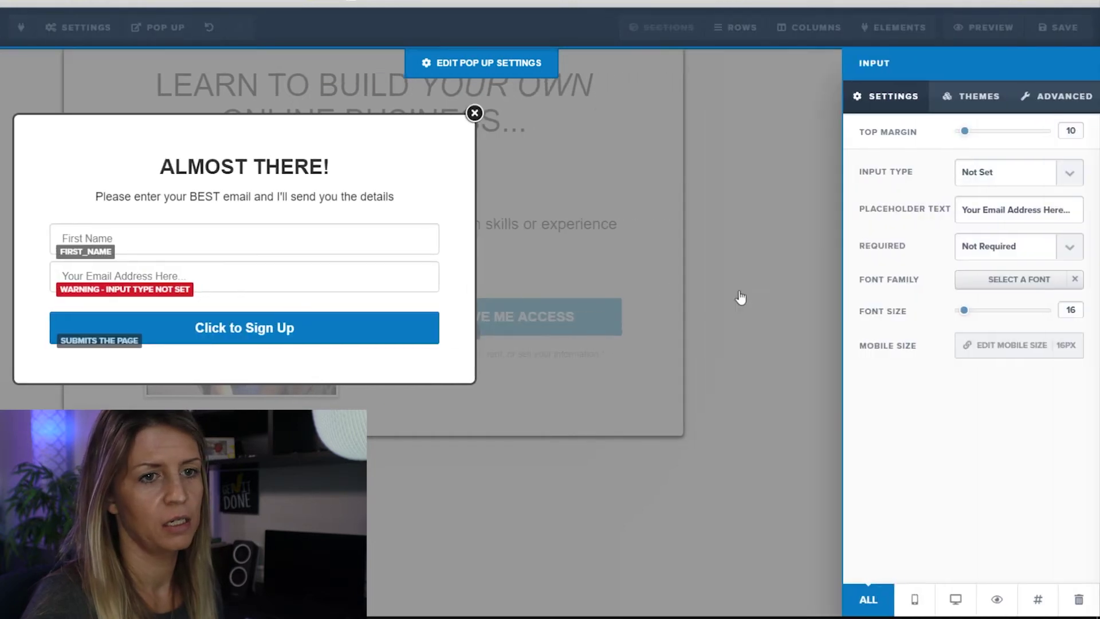
{"action": "left_click", "coordinate": [1045, 173]}
{"action": "left_click", "coordinate": [977, 239]}
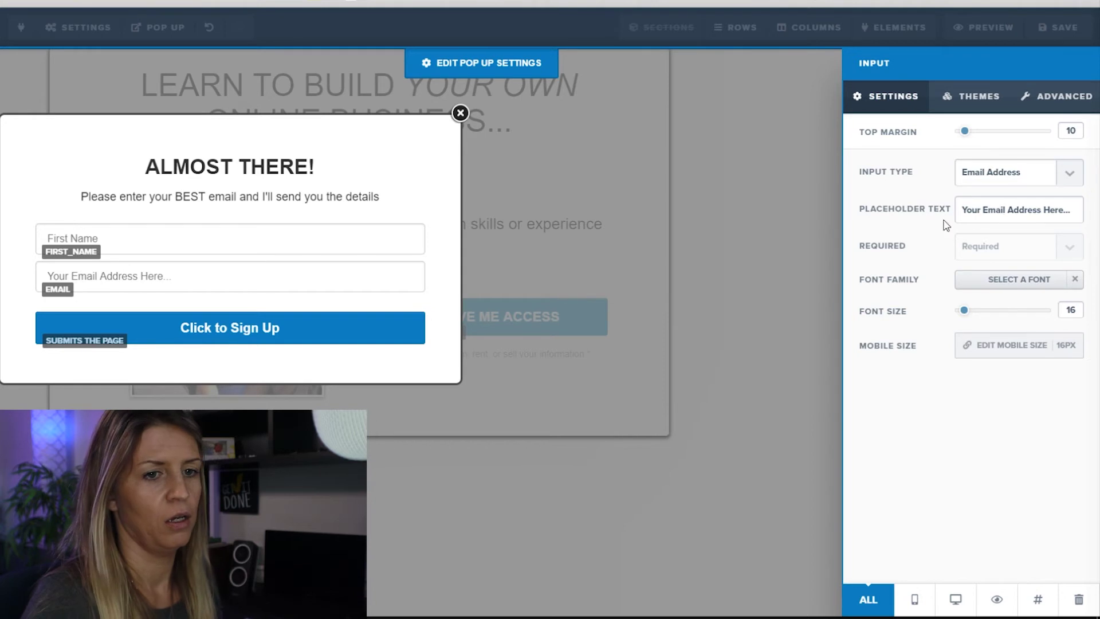
{"action": "left_click", "coordinate": [803, 229]}
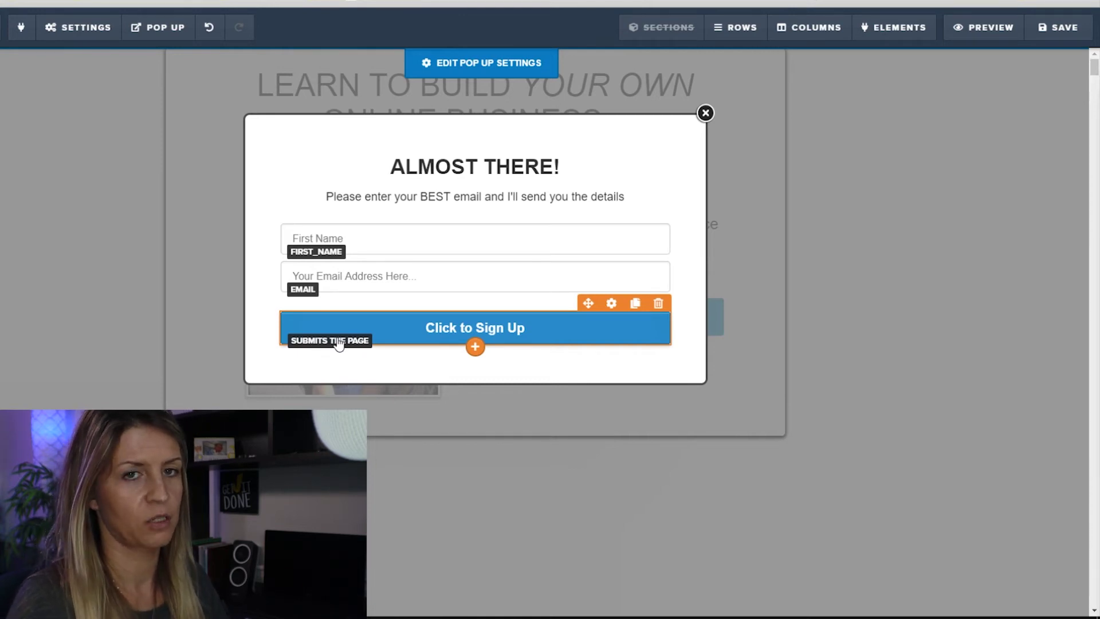
Close the pop-up and delete the First Name and Email input fields above the GIVE ME ACCESS button on the page.
{"action": "key", "text": "Escape"}
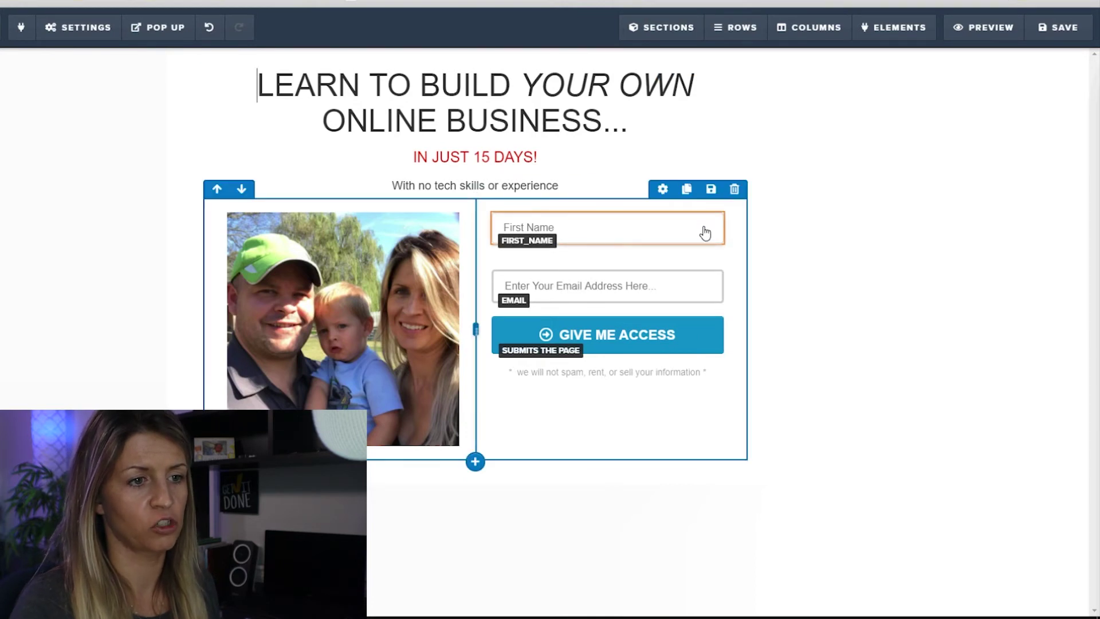
{"action": "left_click", "coordinate": [714, 206]}
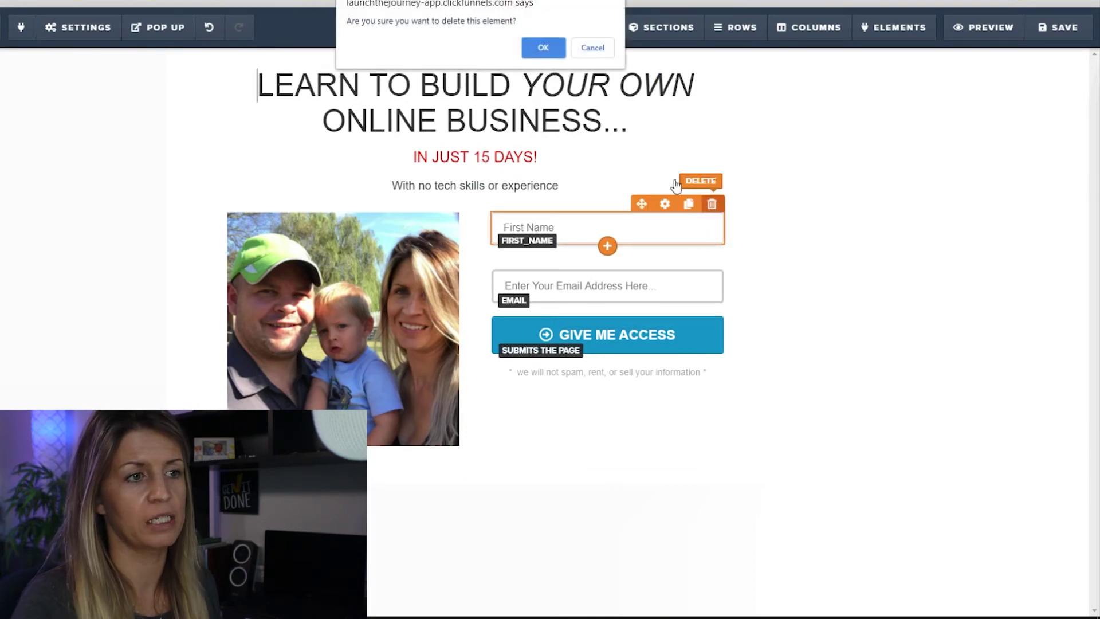
{"action": "left_click", "coordinate": [545, 44]}
{"action": "left_click", "coordinate": [712, 226]}
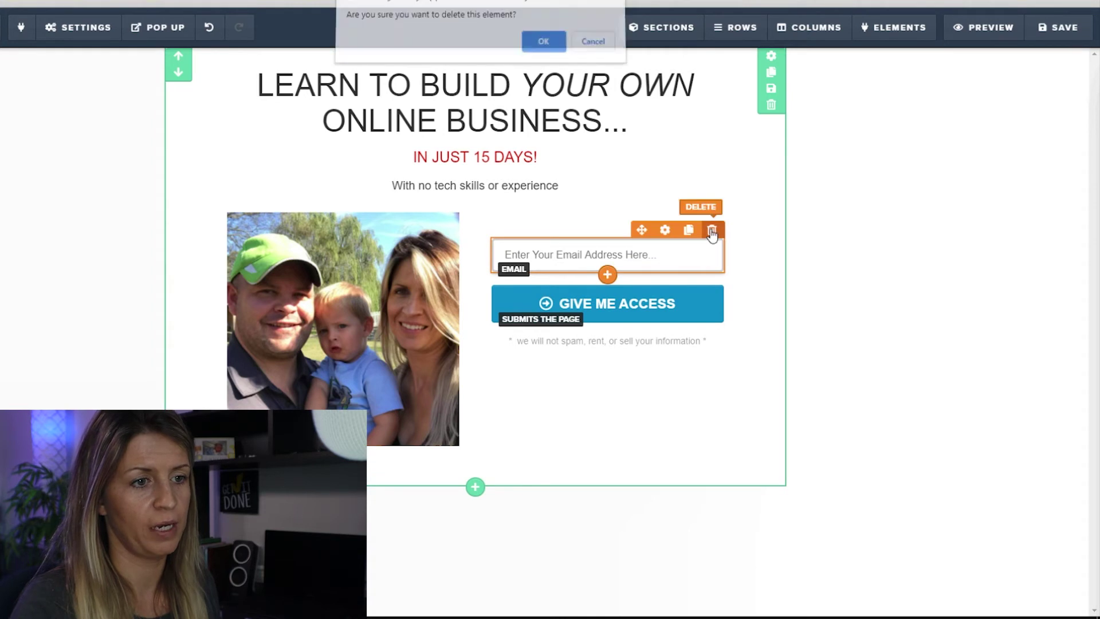
{"action": "left_click", "coordinate": [542, 50]}
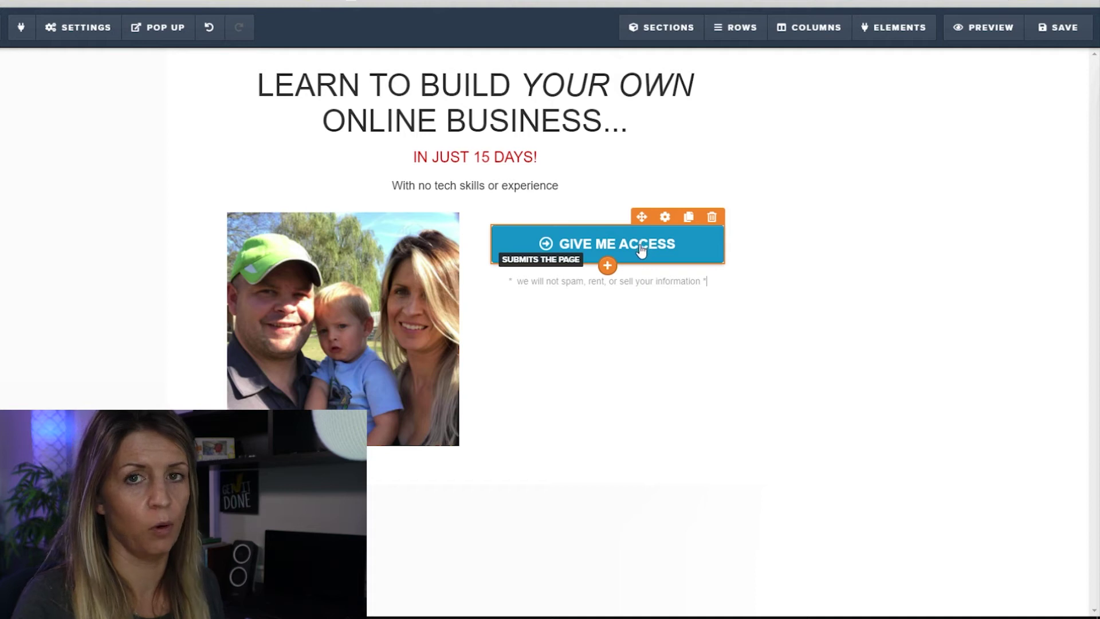
Set the GIVE ME ACCESS button's top margin to 100 and move the "With no tech skills or experience" line above it in the same column.
{"action": "left_click", "coordinate": [664, 217]}
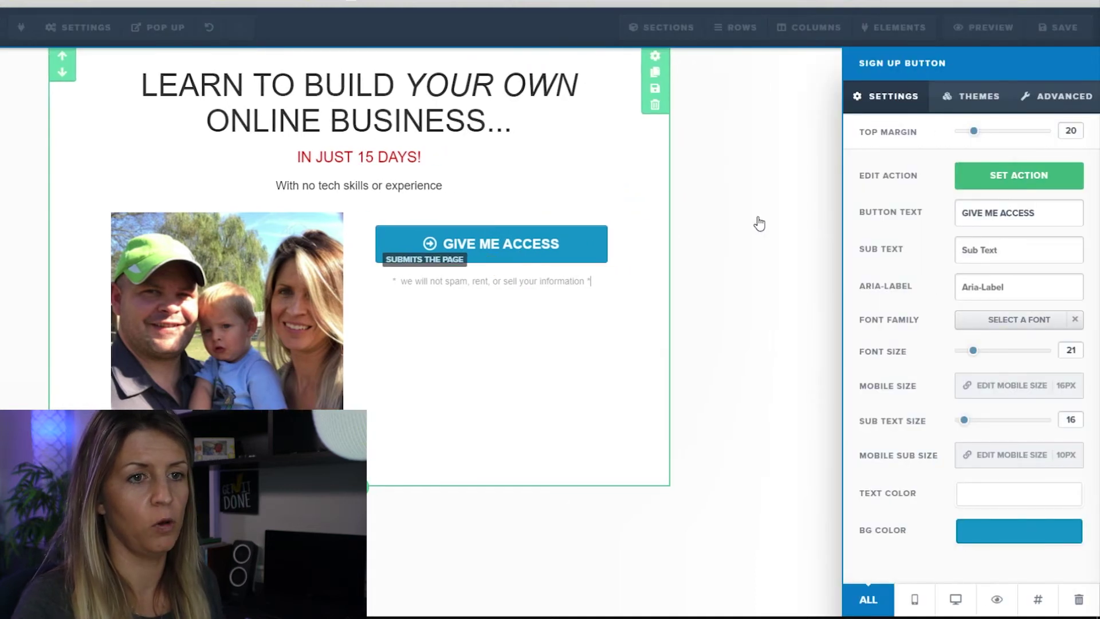
{"action": "left_click_drag", "start_coordinate": [975, 131], "coordinate": [1058, 134]}
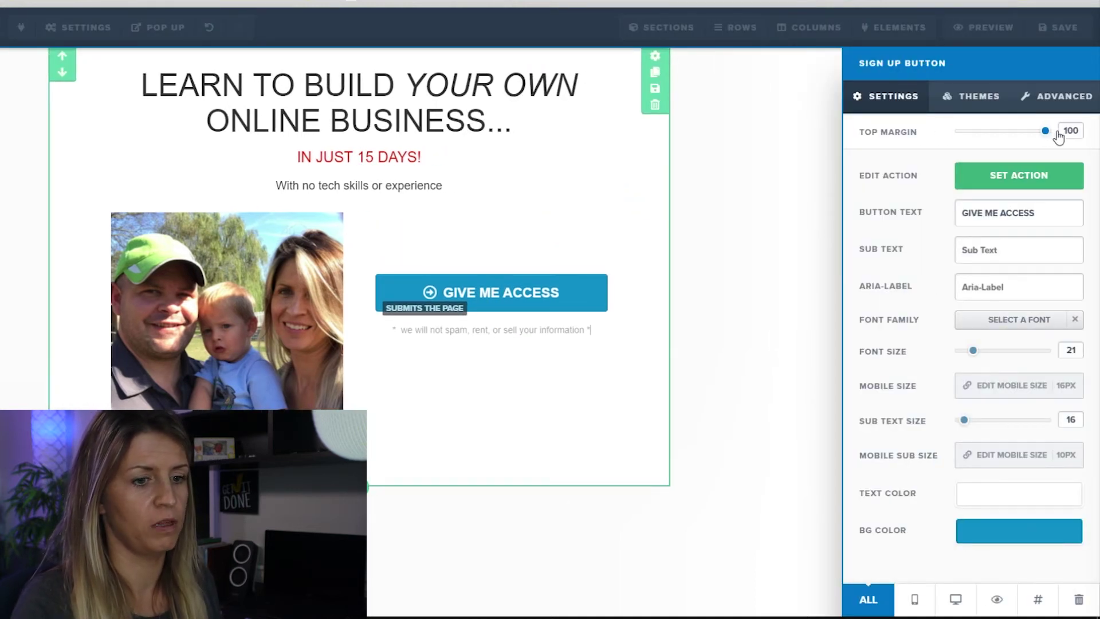
{"action": "left_click", "coordinate": [721, 222]}
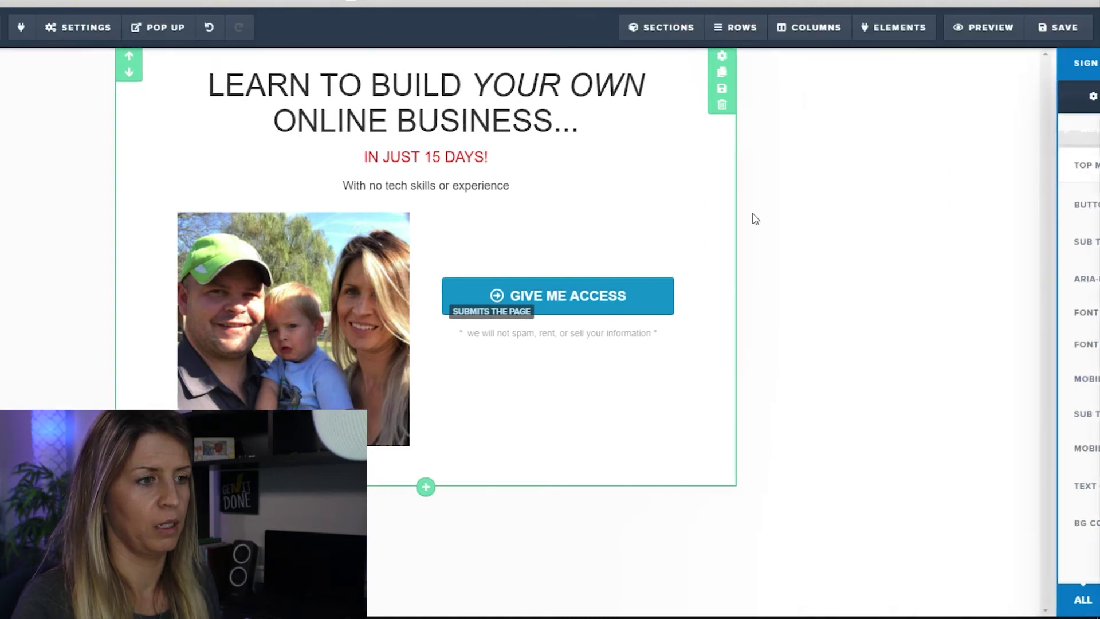
{"action": "mouse_move", "coordinate": [499, 189]}
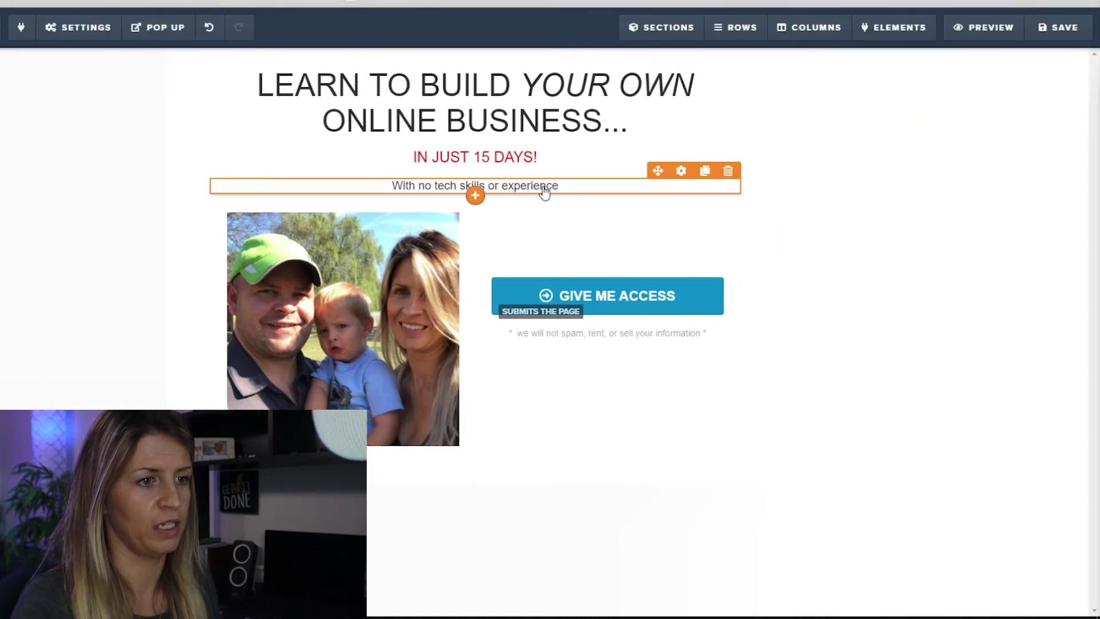
{"action": "left_click_drag", "start_coordinate": [658, 170], "coordinate": [682, 254]}
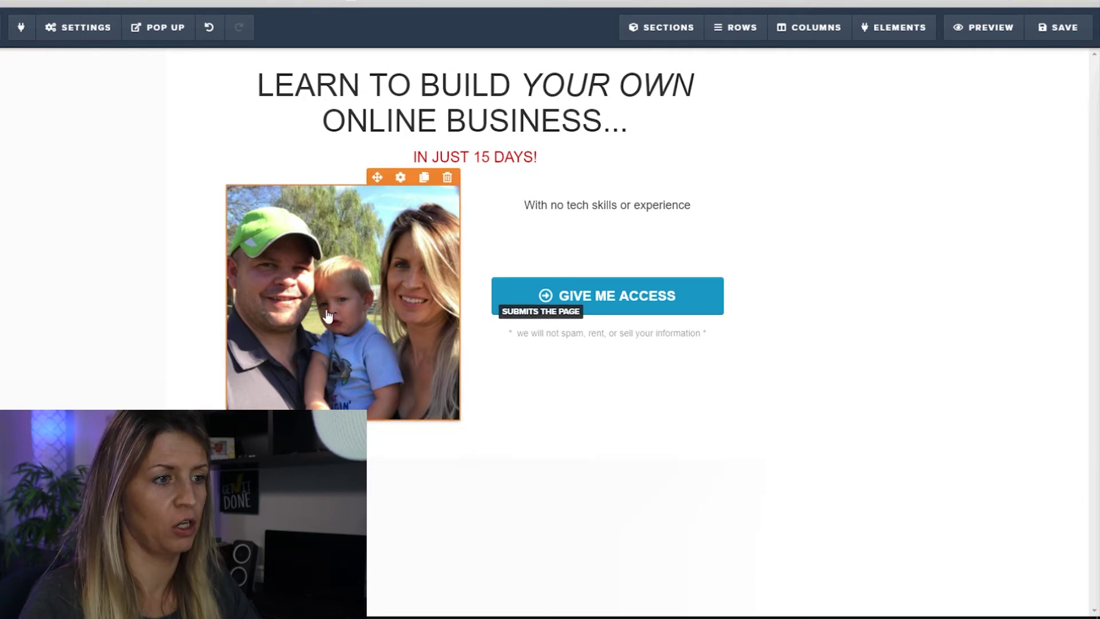
Set the family photo's width to 300 px and give it the white thumbnail border.
{"action": "left_click", "coordinate": [400, 177]}
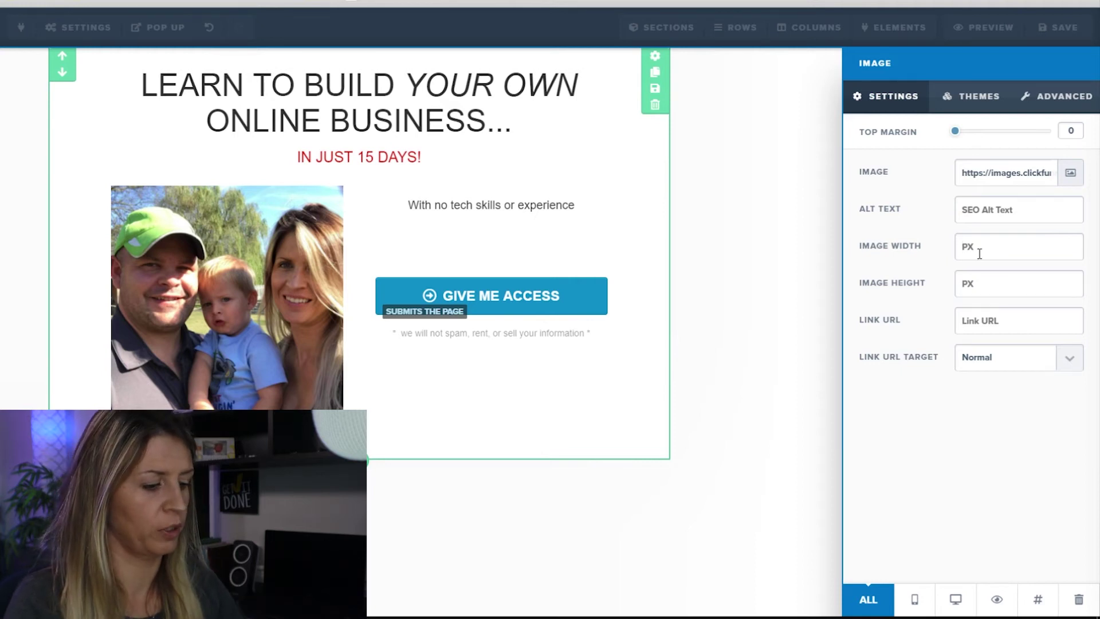
{"action": "type", "text": "300"}
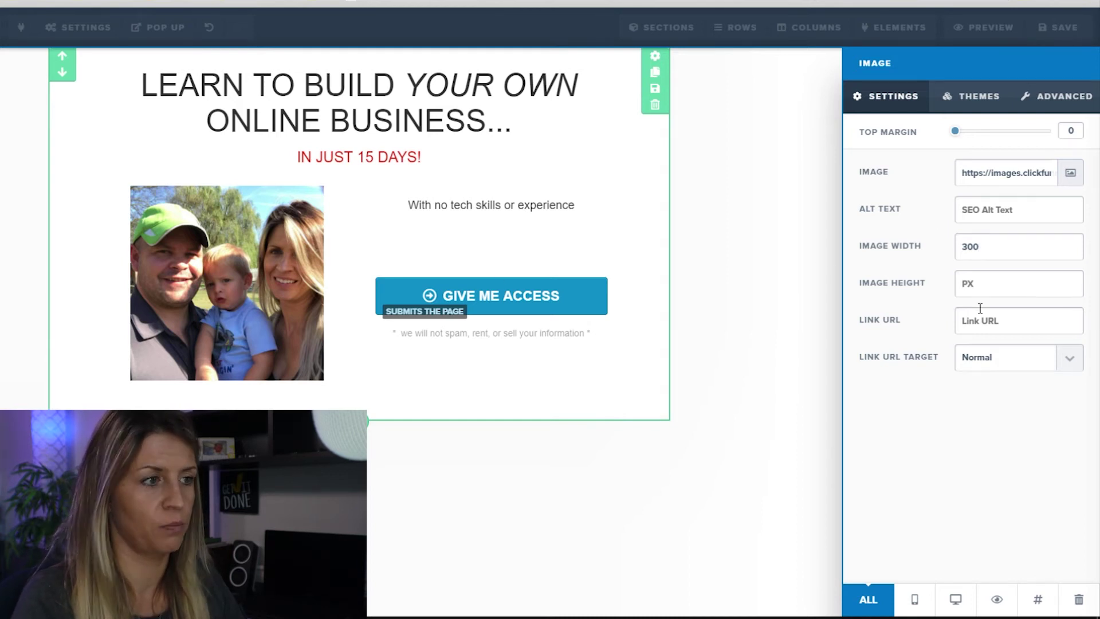
{"action": "left_click", "coordinate": [1060, 96]}
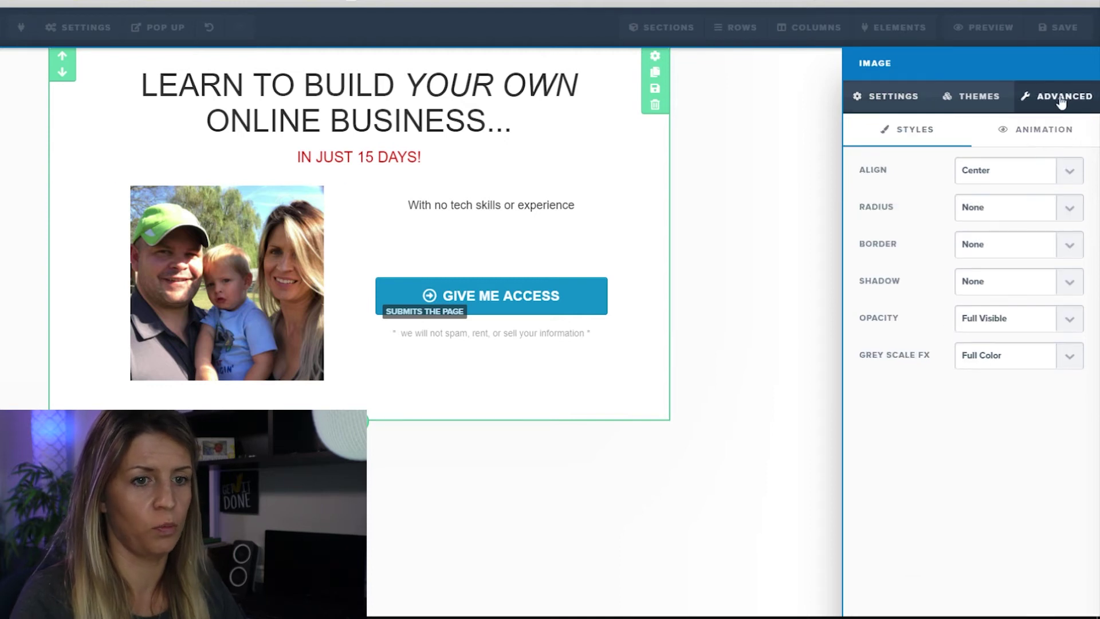
{"action": "left_click", "coordinate": [1064, 252]}
{"action": "left_click", "coordinate": [1047, 273]}
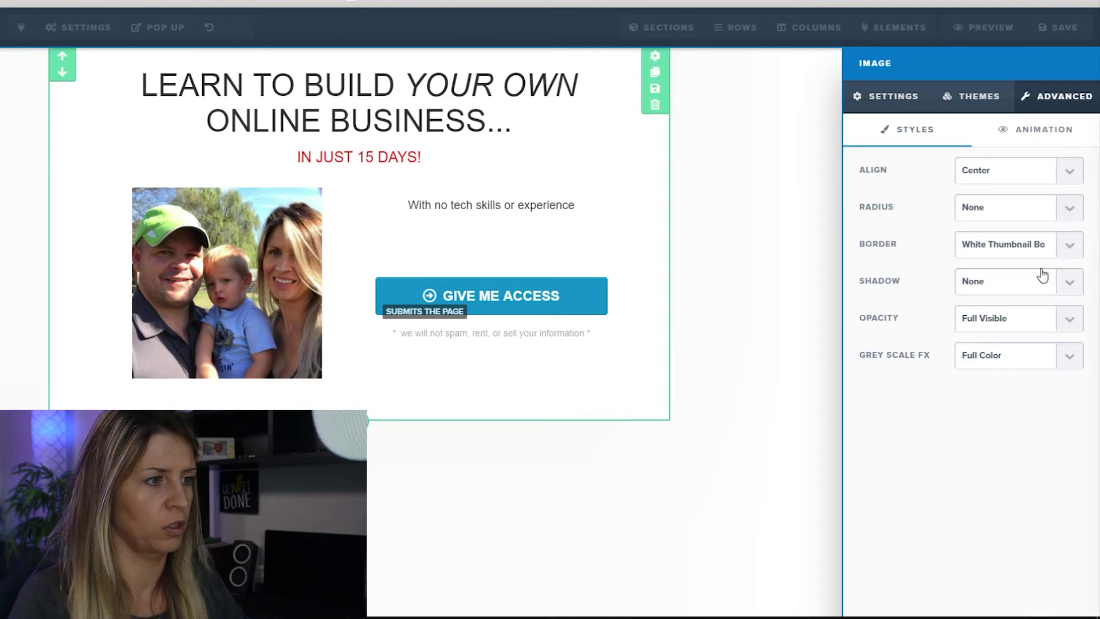
Try Light Shadow on the family photo and settle on Full Shadow.
{"action": "left_click", "coordinate": [1068, 292]}
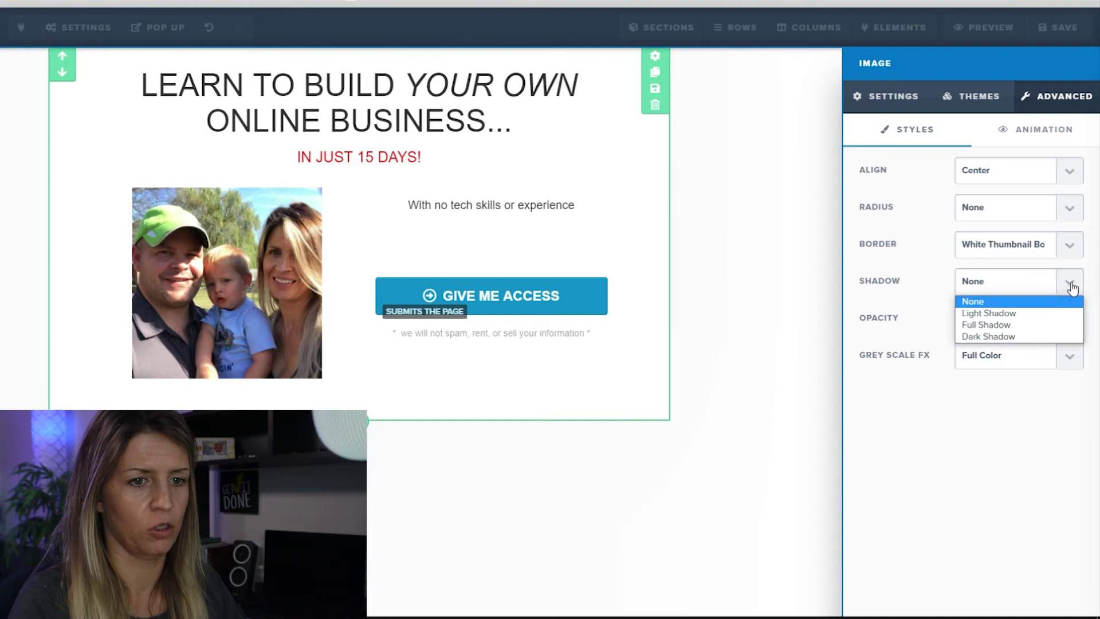
{"action": "left_click", "coordinate": [1008, 315]}
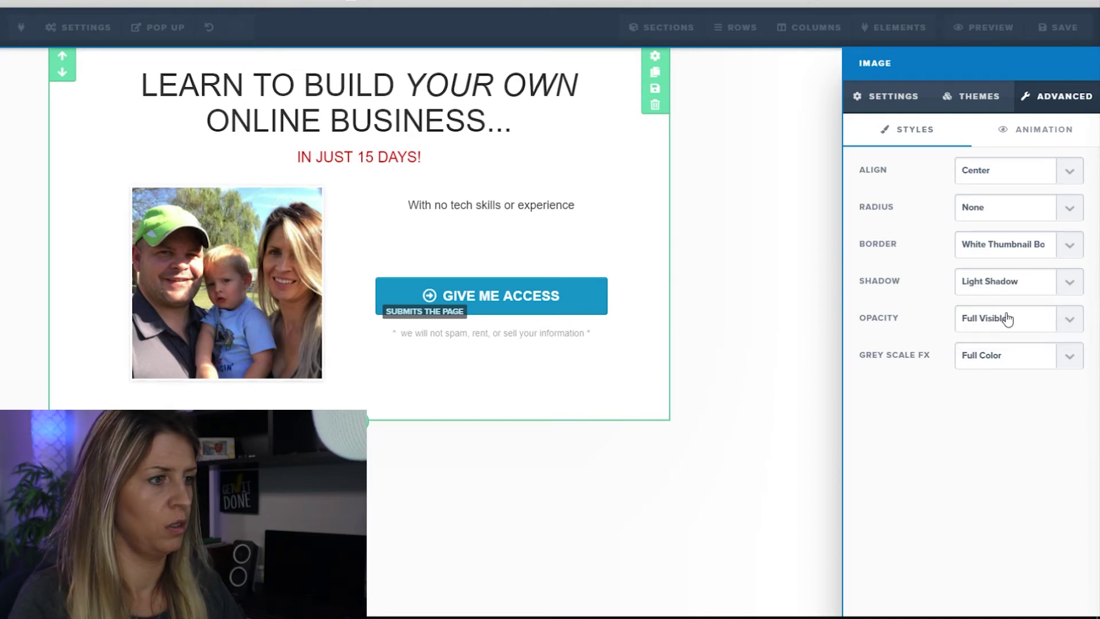
{"action": "left_click", "coordinate": [1069, 285]}
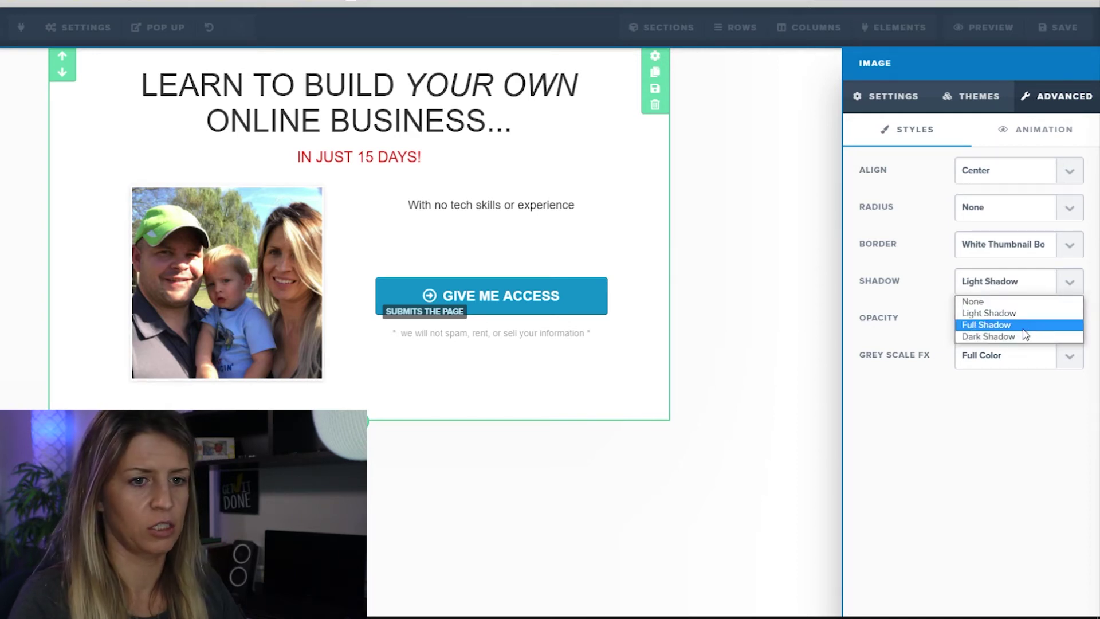
{"action": "left_click", "coordinate": [1023, 324]}
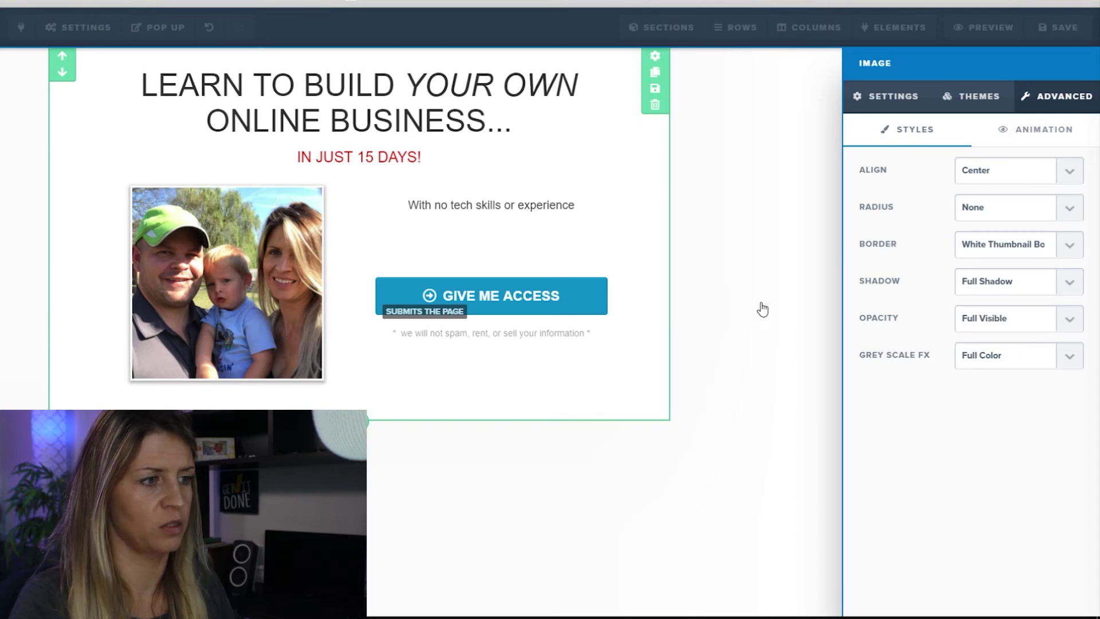
{"action": "left_click", "coordinate": [797, 305]}
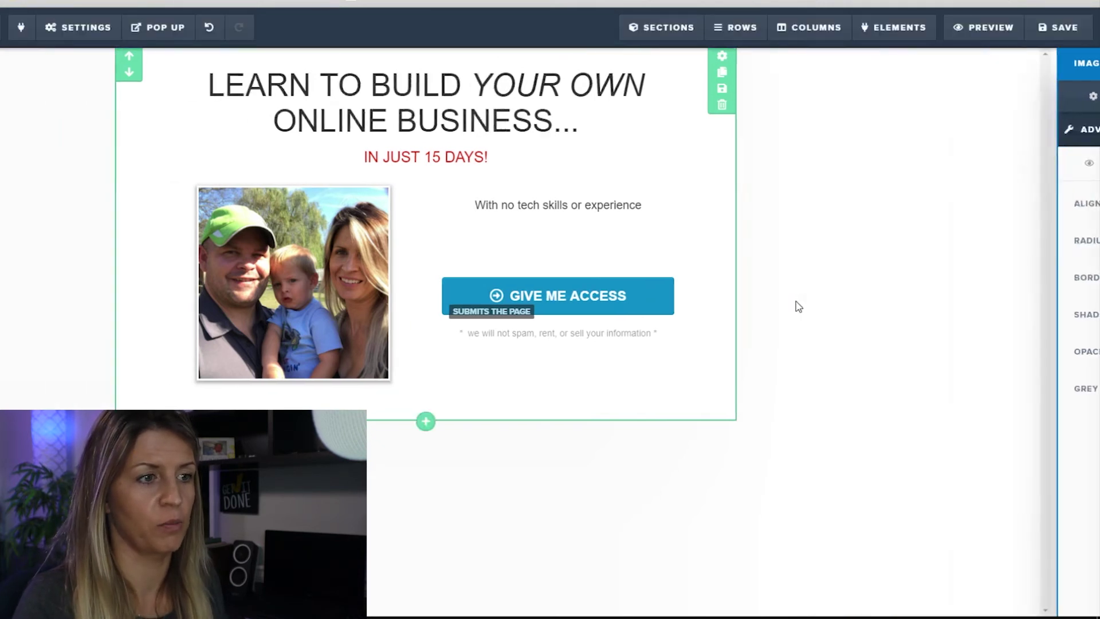
Enlarge the "With no tech skills or experience" text and add more space above the red sub-headline and the photo row.
{"action": "left_click", "coordinate": [681, 141]}
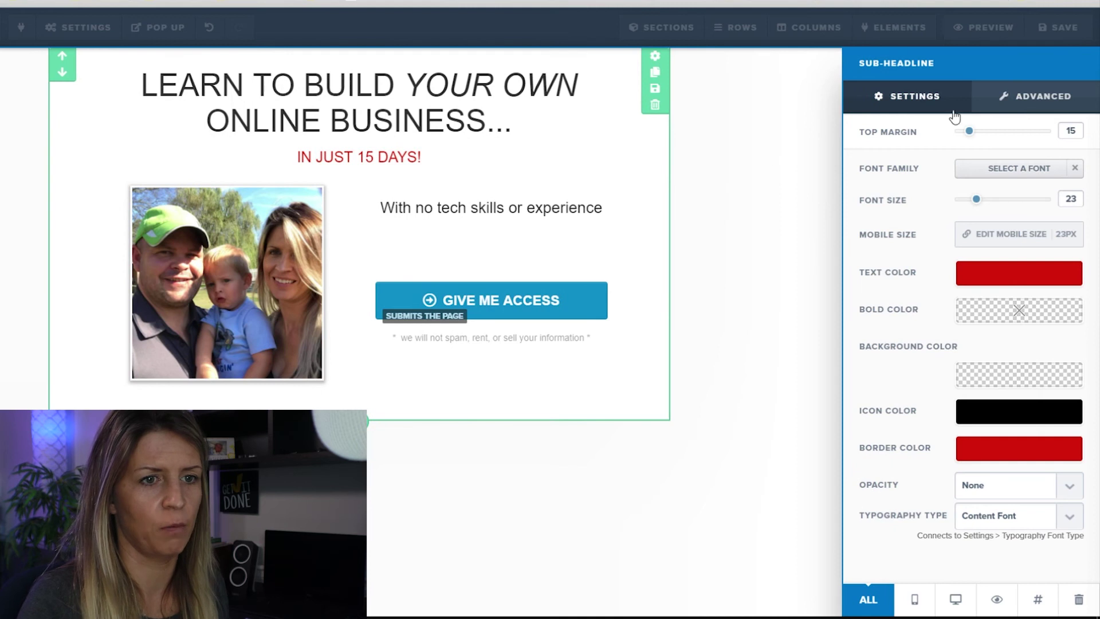
{"action": "left_click_drag", "start_coordinate": [981, 140], "coordinate": [981, 139]}
{"action": "left_click", "coordinate": [1042, 103]}
{"action": "left_click", "coordinate": [766, 248]}
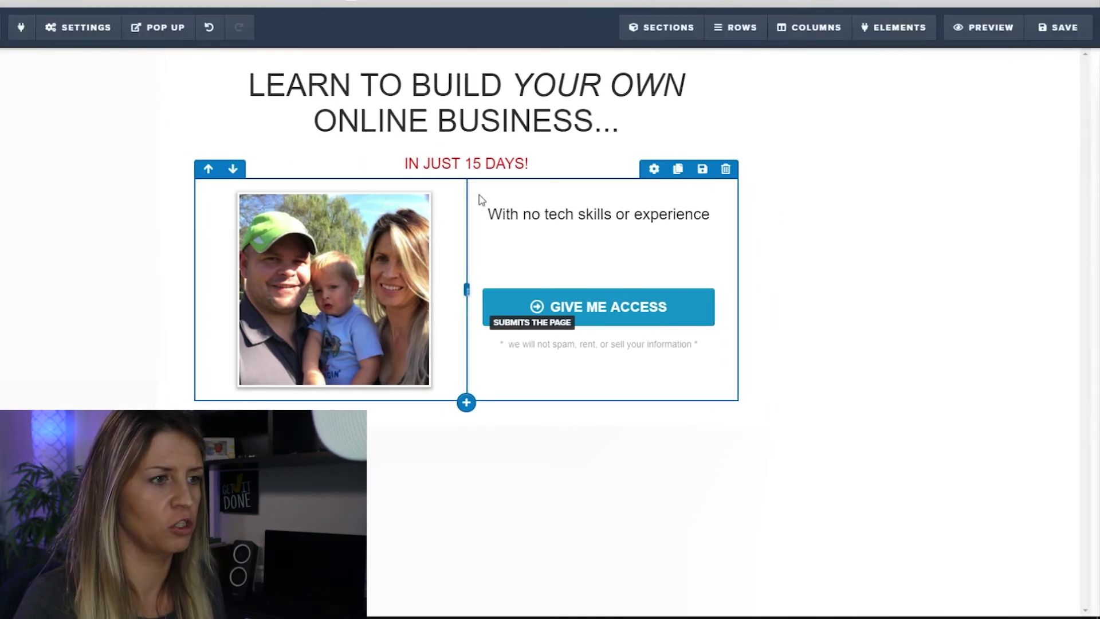
{"action": "left_click", "coordinate": [638, 187]}
{"action": "left_click", "coordinate": [755, 276]}
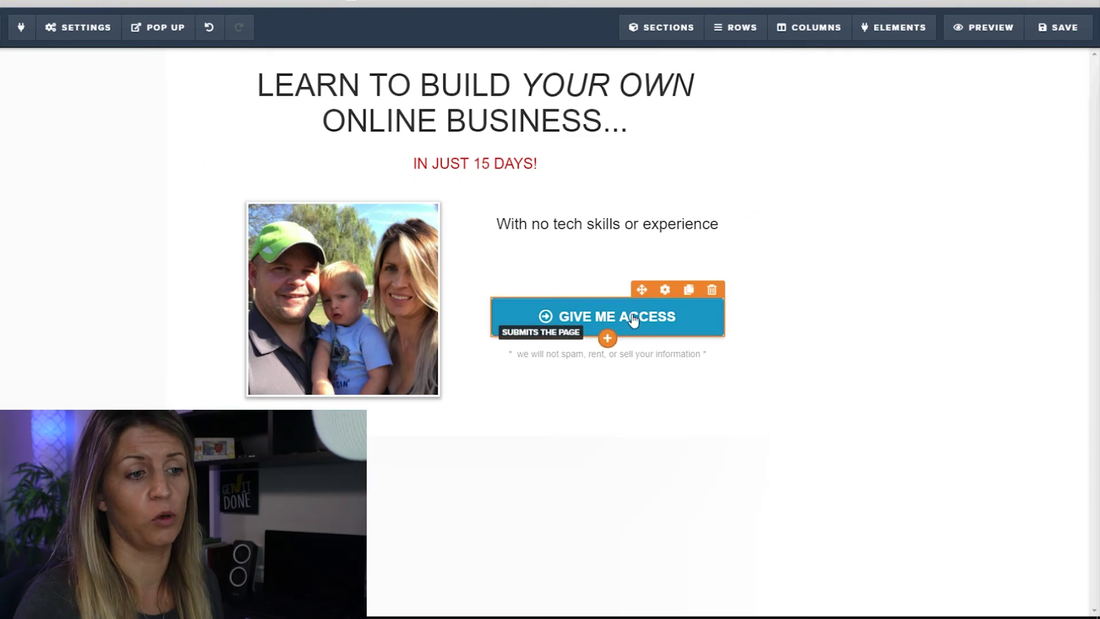
Set the GIVE ME ACCESS button's action to Open the Pop Up.
{"action": "left_click", "coordinate": [668, 325]}
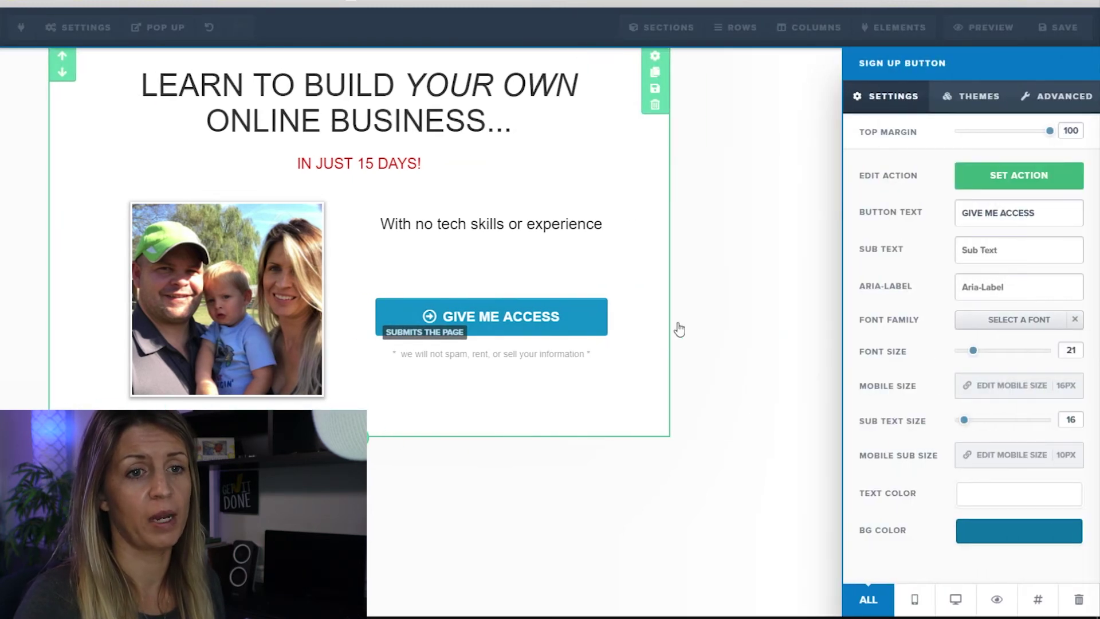
{"action": "left_click", "coordinate": [1016, 176]}
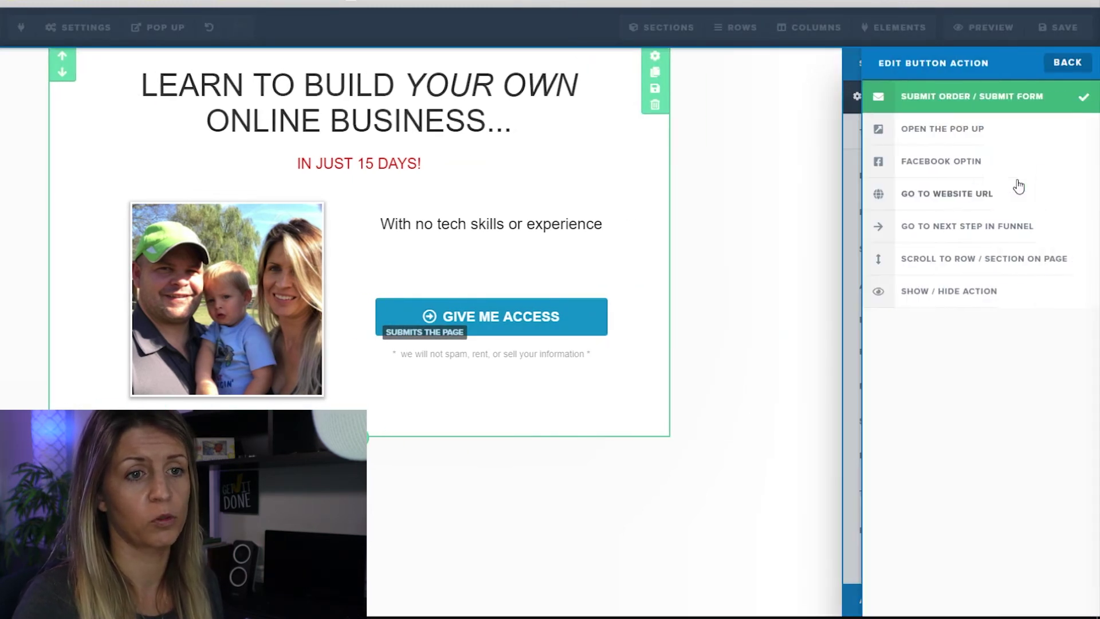
{"action": "left_click", "coordinate": [925, 130]}
{"action": "left_click", "coordinate": [732, 164]}
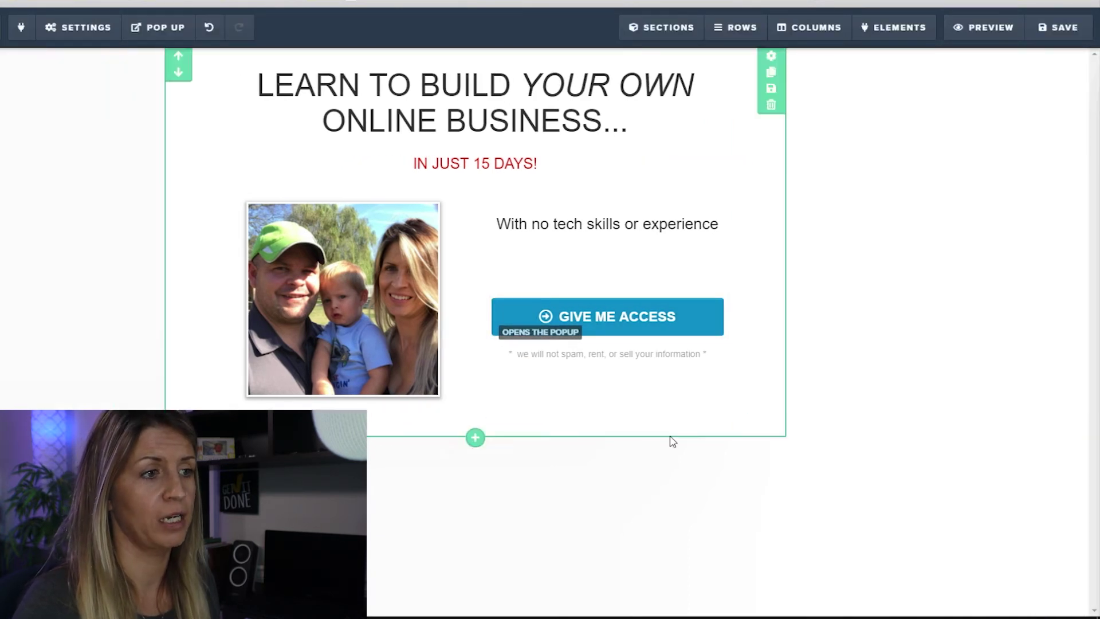
Save the page and replace the default SEO title with "Build Your Online Business".
{"action": "left_click", "coordinate": [1067, 29]}
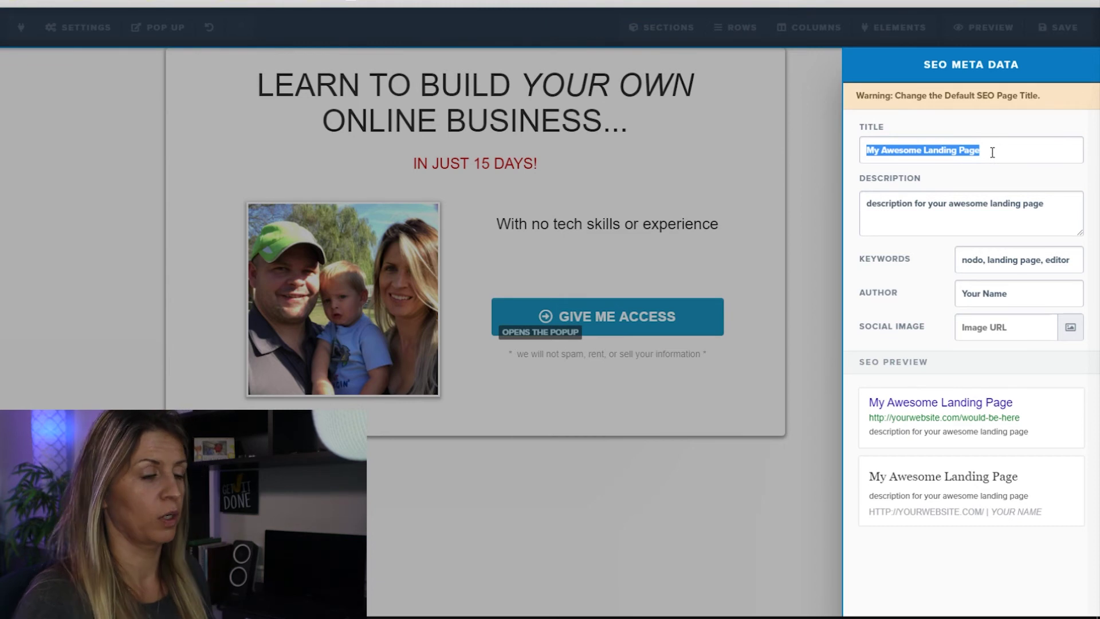
{"action": "key", "text": "BackSpace"}
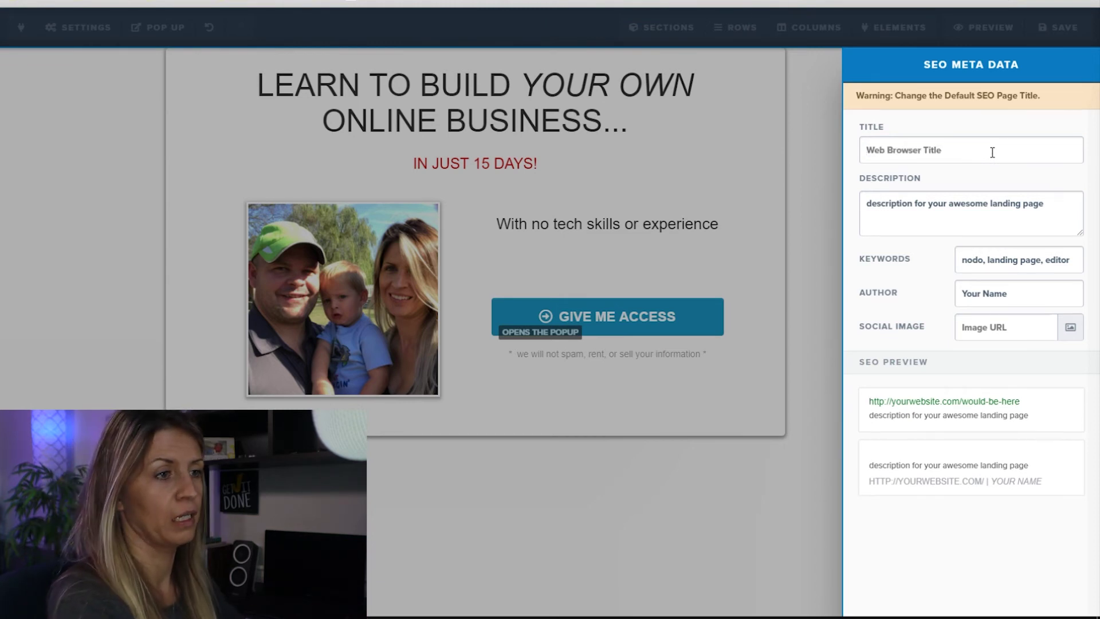
{"action": "type", "text": "Build Your Online "}
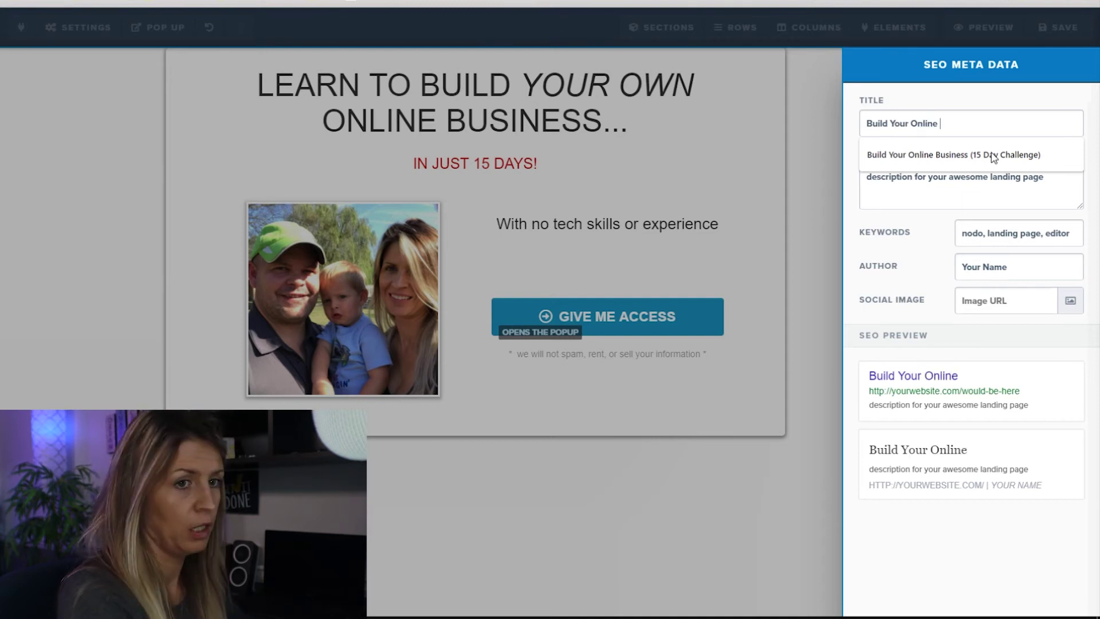
{"action": "type", "text": "Business"}
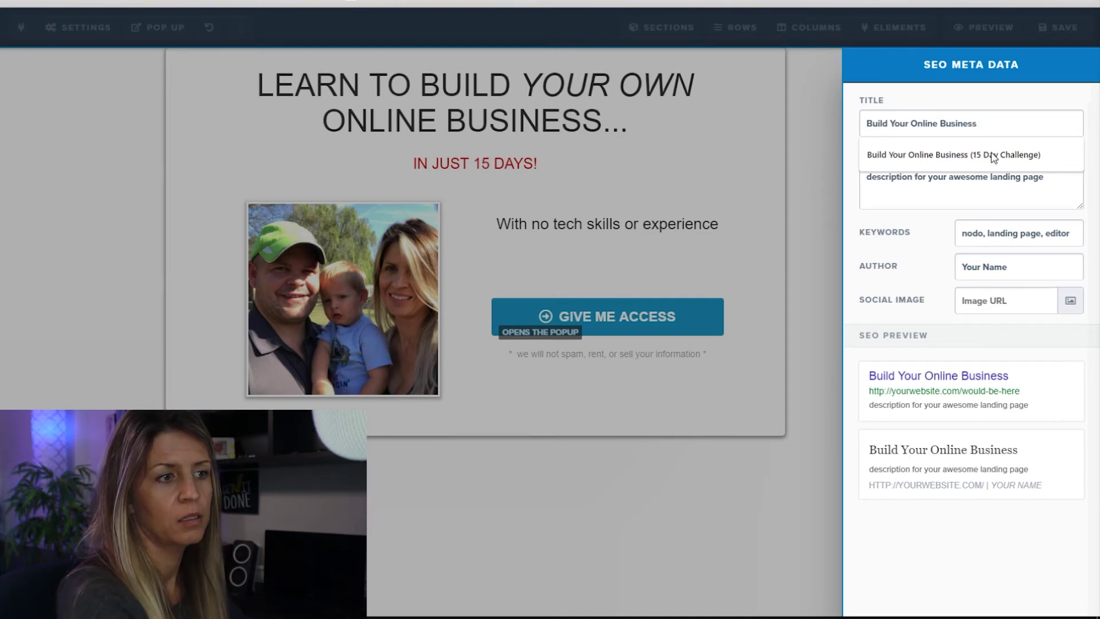
Set the SEO description to "In Just 15 Days" and clear the default keywords.
{"action": "left_click", "coordinate": [916, 179]}
{"action": "left_click_drag", "start_coordinate": [1055, 177], "coordinate": [866, 172]}
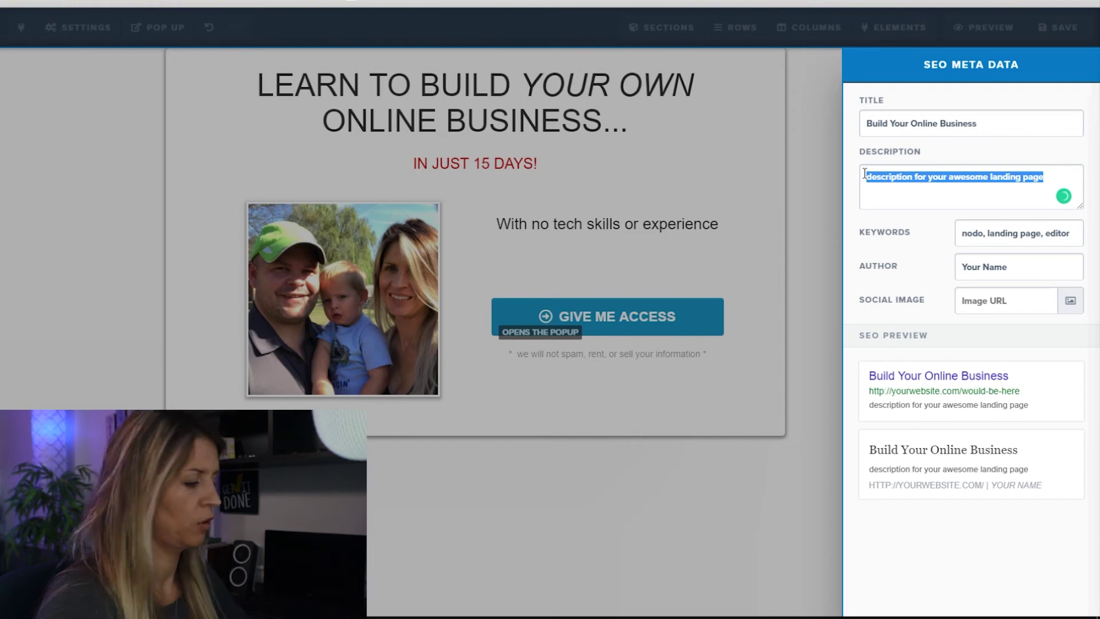
{"action": "type", "text": "In Jus"}
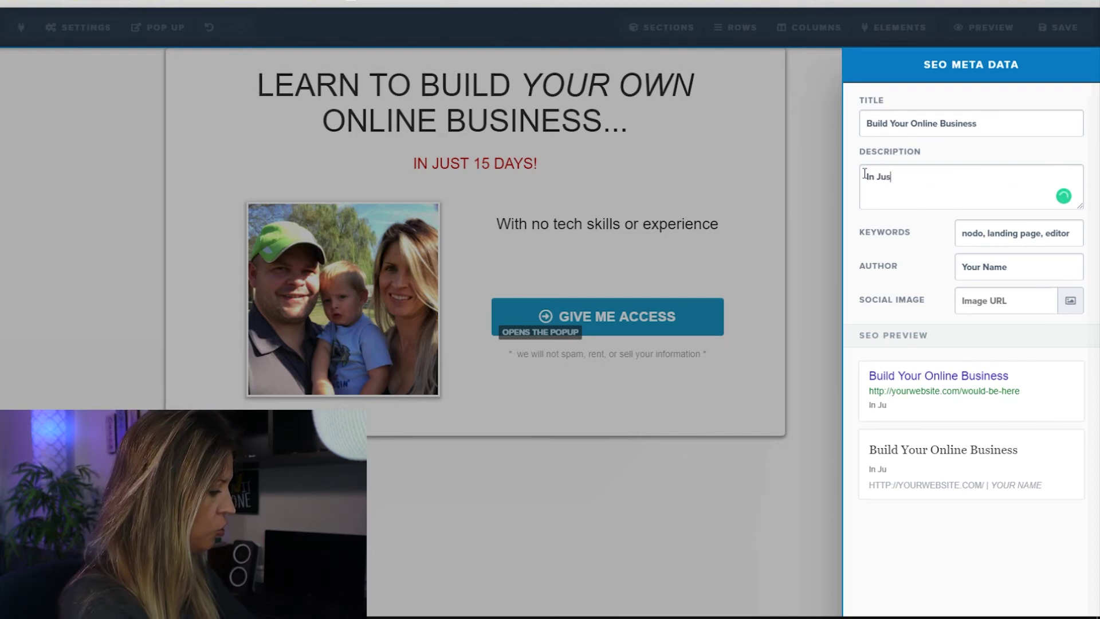
{"action": "type", "text": "t 15 Days"}
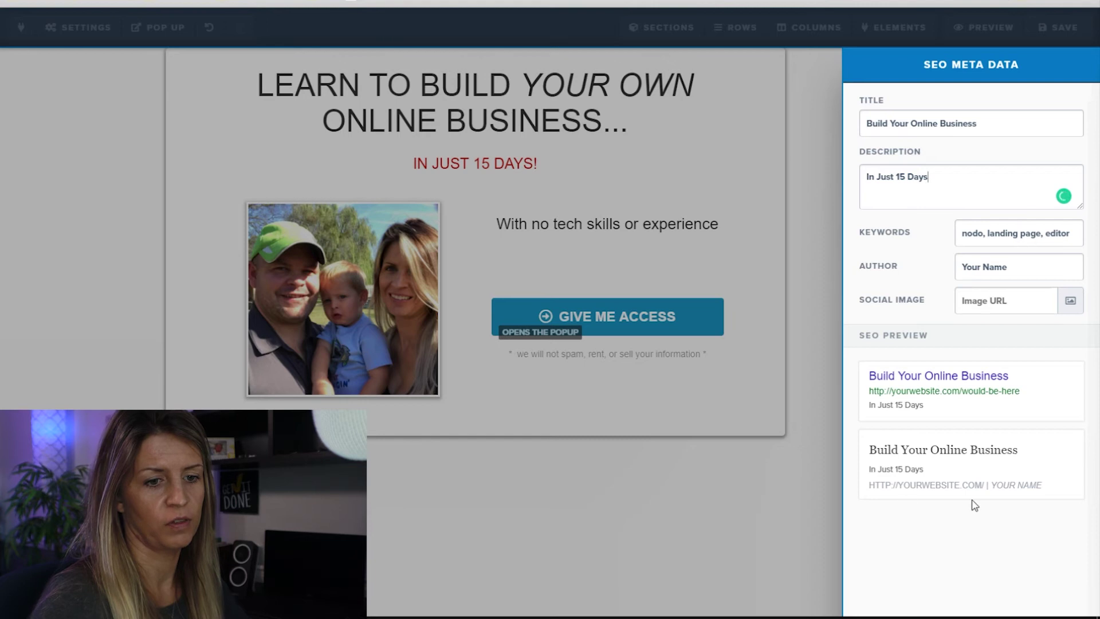
{"action": "left_click", "coordinate": [977, 229]}
{"action": "key", "text": "ctrl+a"}
{"action": "key", "text": "BackSpace"}
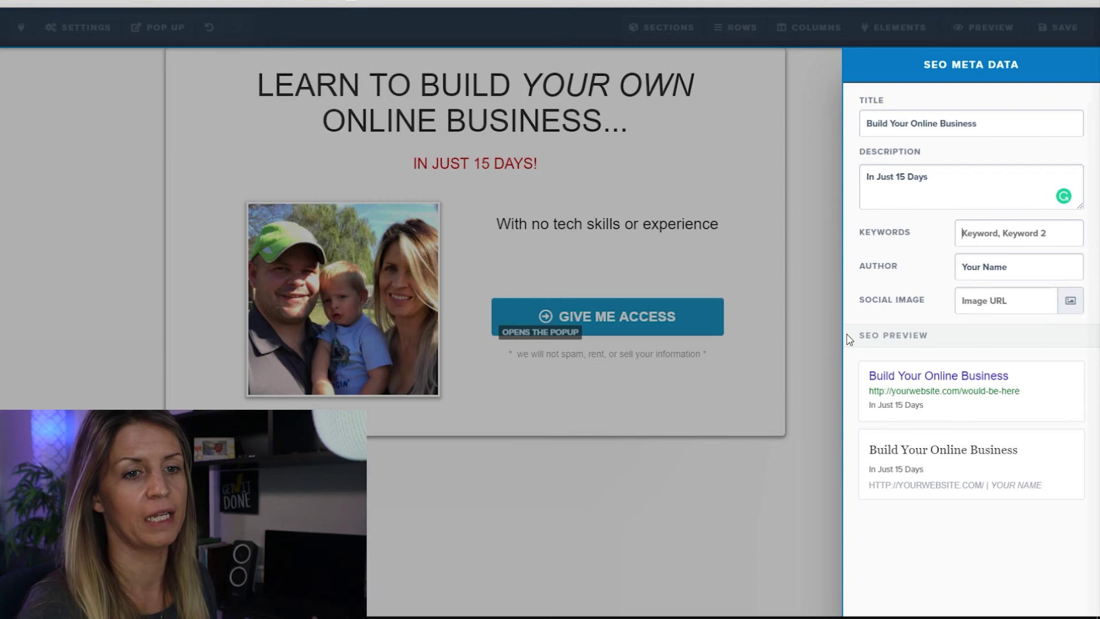
Enter the author's full name in the SEO meta data and save the page.
{"action": "left_click_drag", "start_coordinate": [1018, 267], "coordinate": [940, 275]}
{"action": "type", "text": "samantha Hi"}
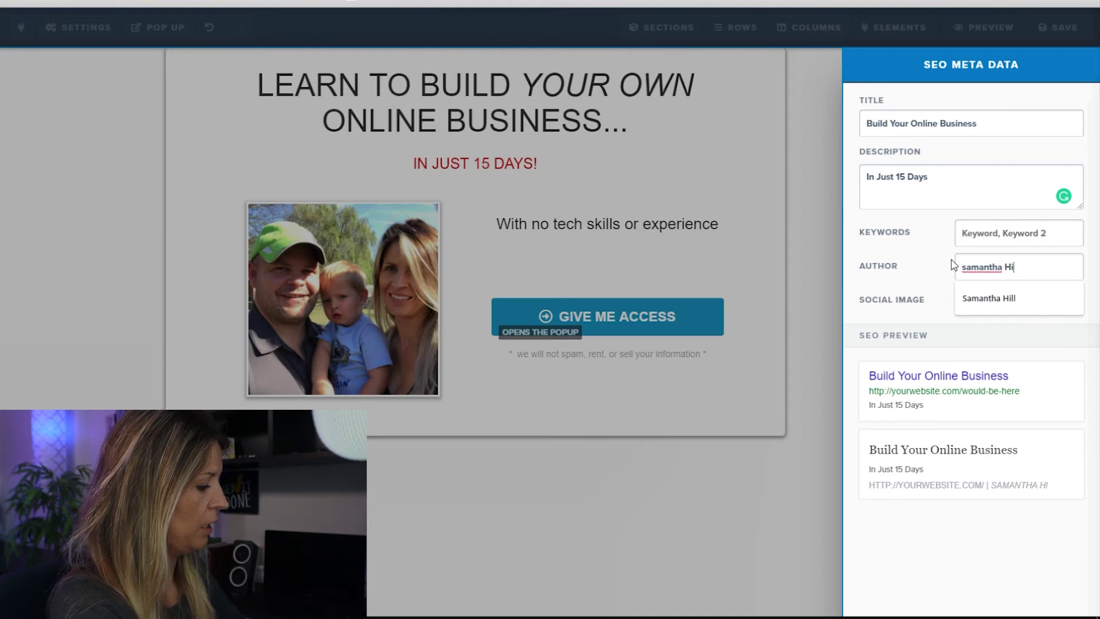
{"action": "type", "text": "ll"}
{"action": "left_click", "coordinate": [992, 299]}
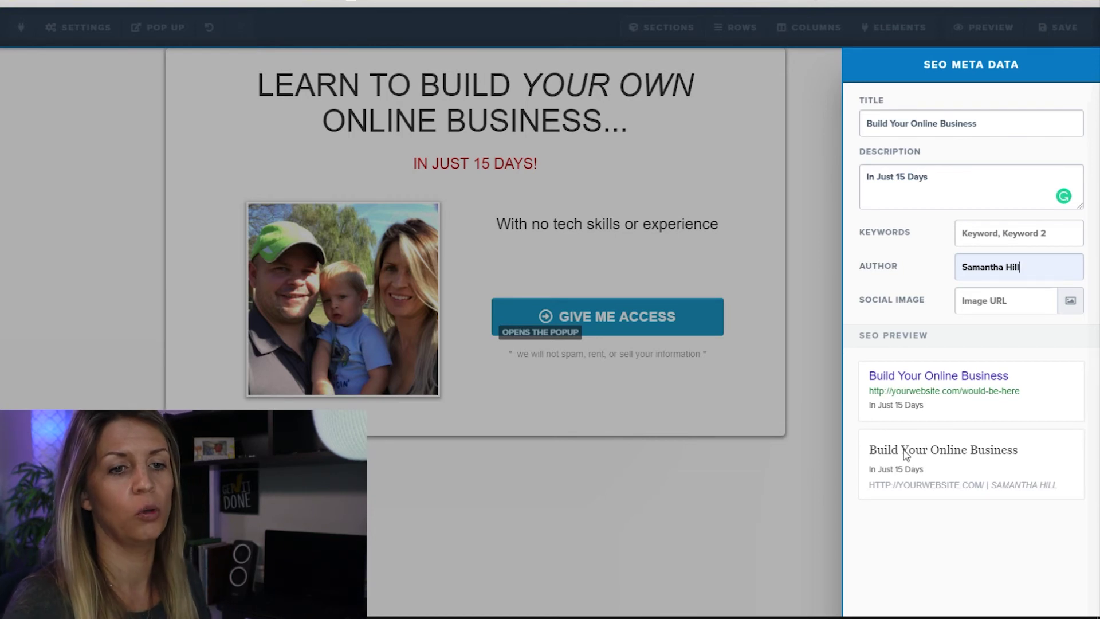
{"action": "left_click", "coordinate": [825, 124]}
{"action": "left_click", "coordinate": [1066, 30]}
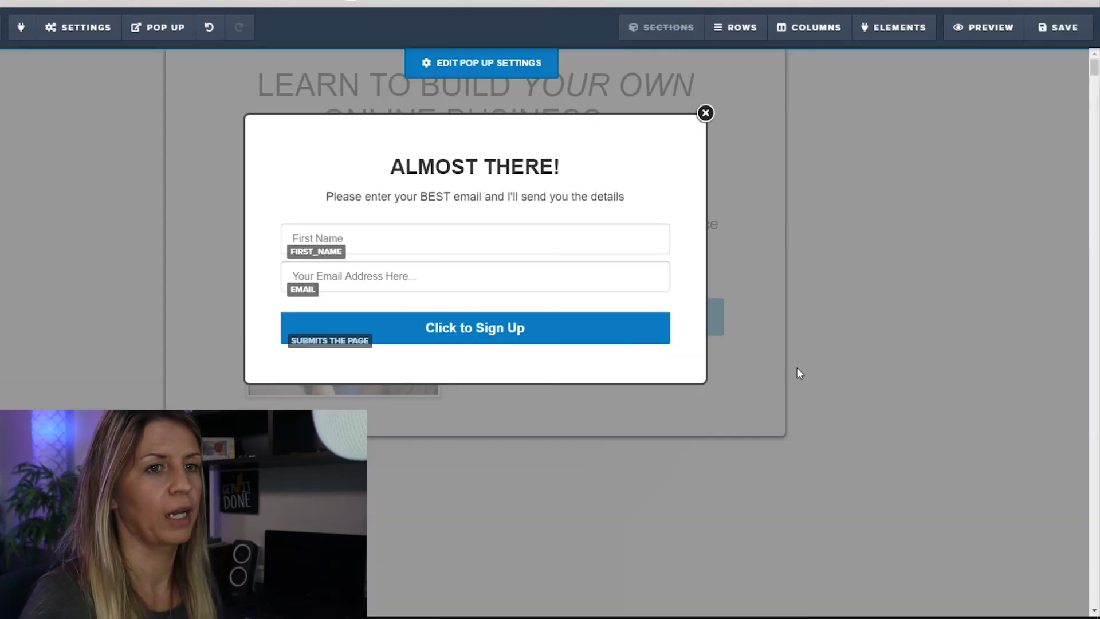
Preview the optin page, test its GIVE ME ACCESS pop-up and sign-up button, and return to the page editor.
{"action": "left_click", "coordinate": [984, 36]}
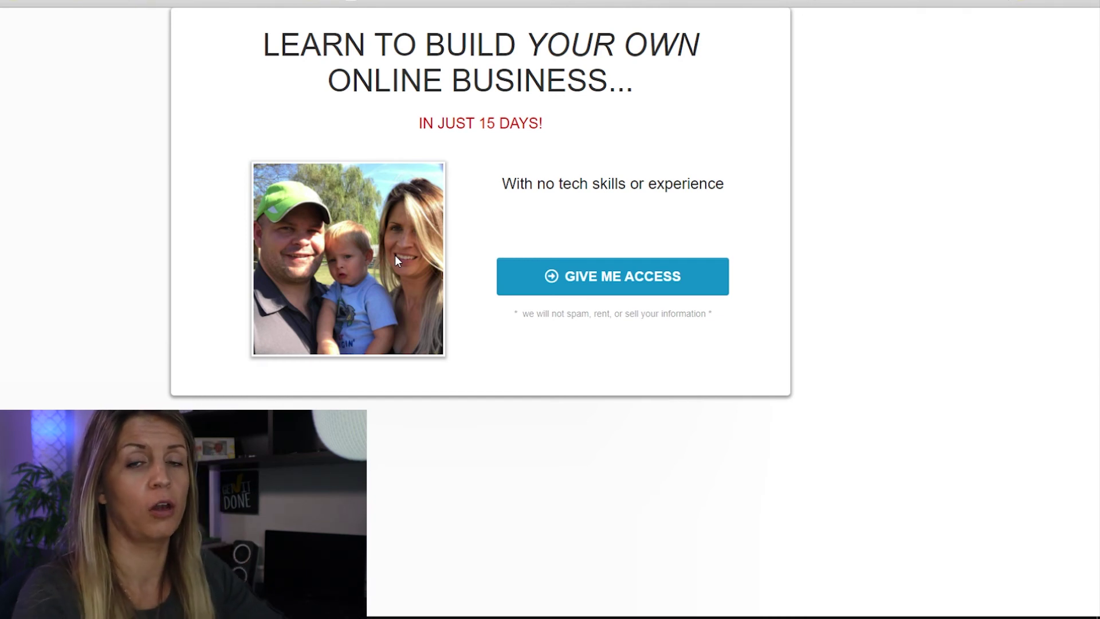
{"action": "left_click", "coordinate": [612, 285]}
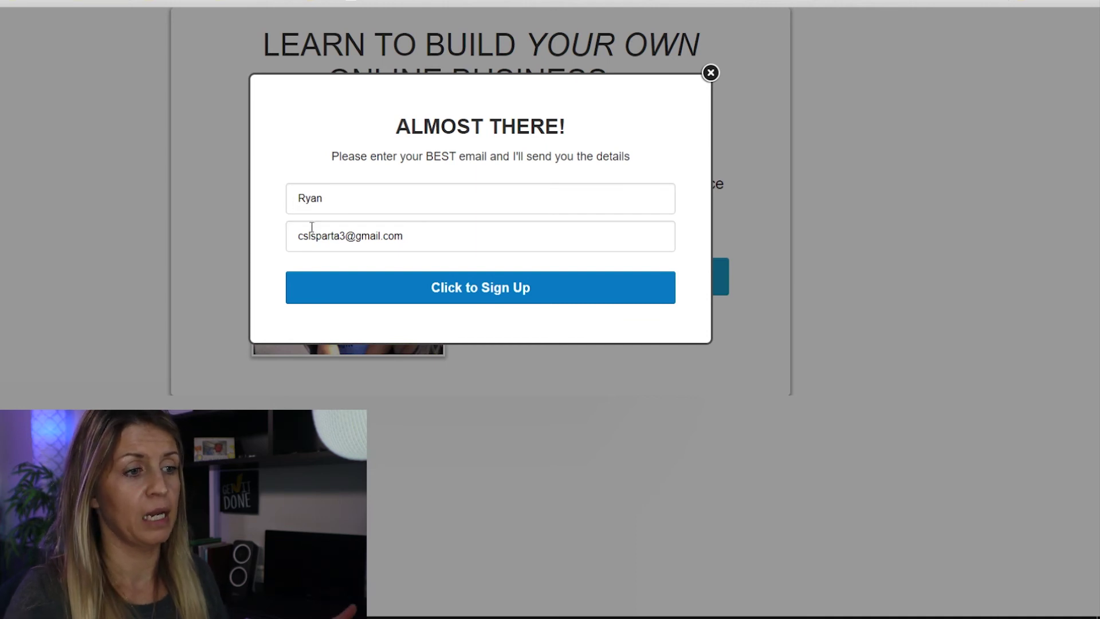
{"action": "left_click", "coordinate": [451, 293]}
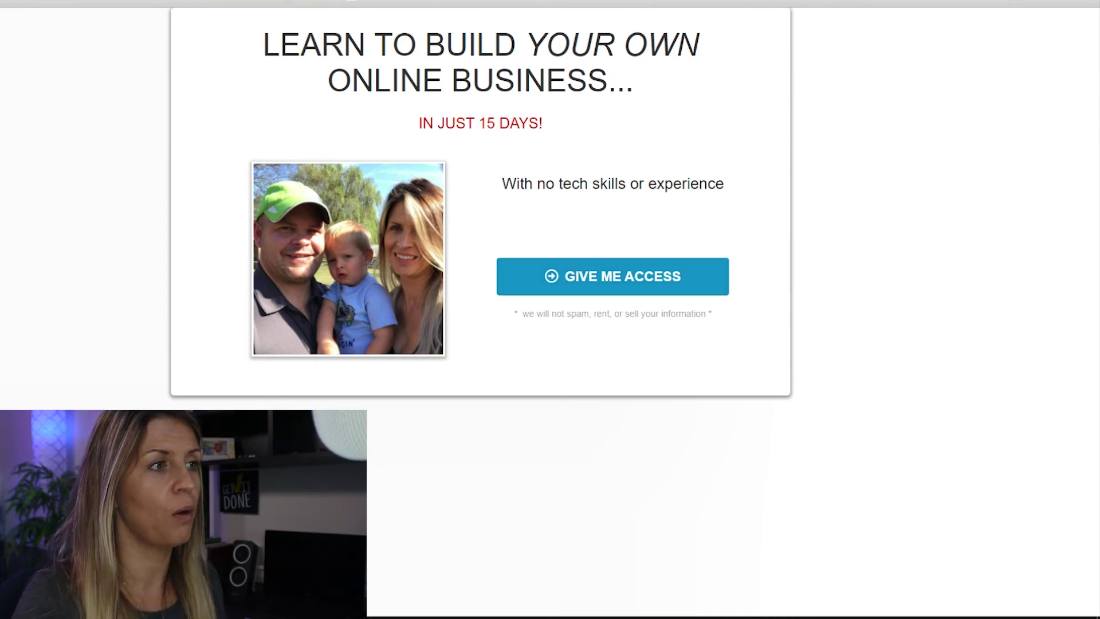
{"action": "left_click", "coordinate": [235, 5]}
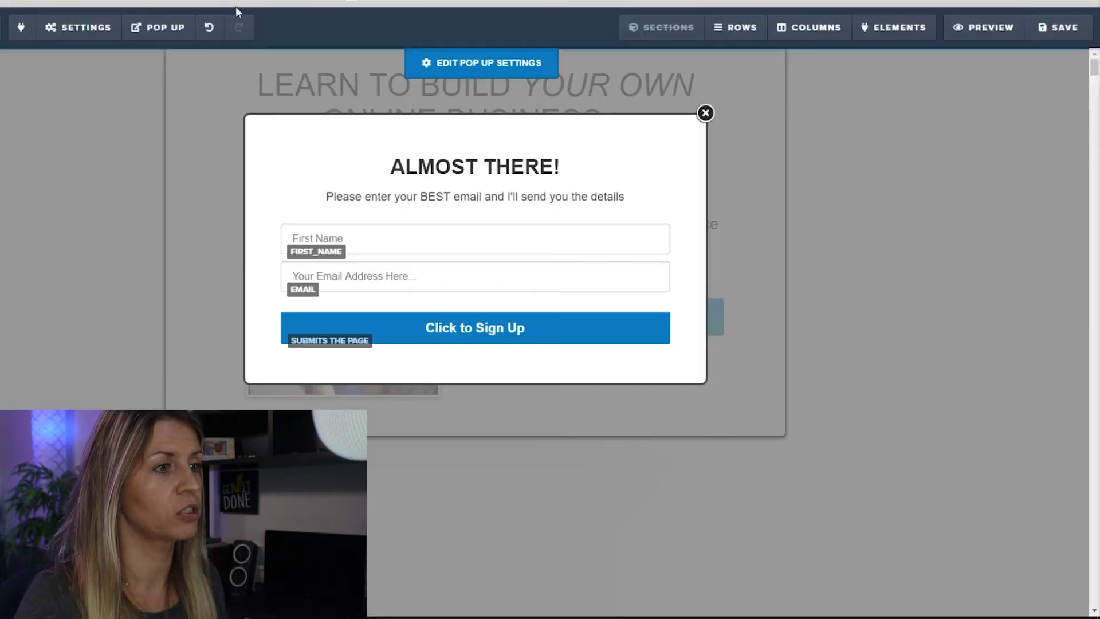
Leave the pop-up editor, switch to the mobile layout and inspect the GIVE ME ACCESS button's settings there.
{"action": "left_click", "coordinate": [827, 179]}
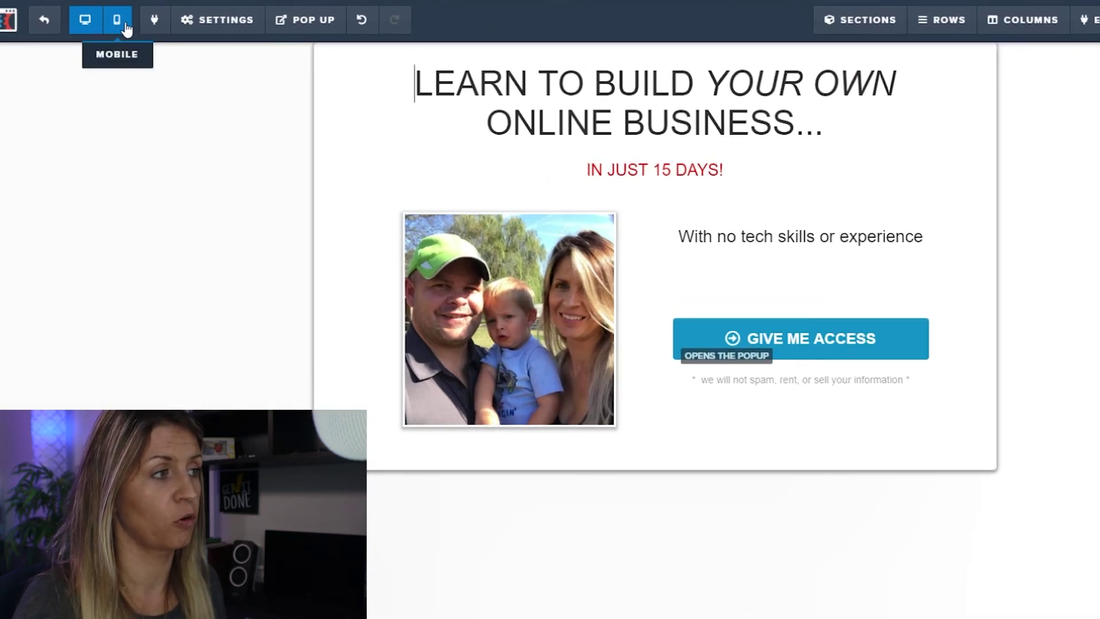
{"action": "left_click", "coordinate": [119, 21]}
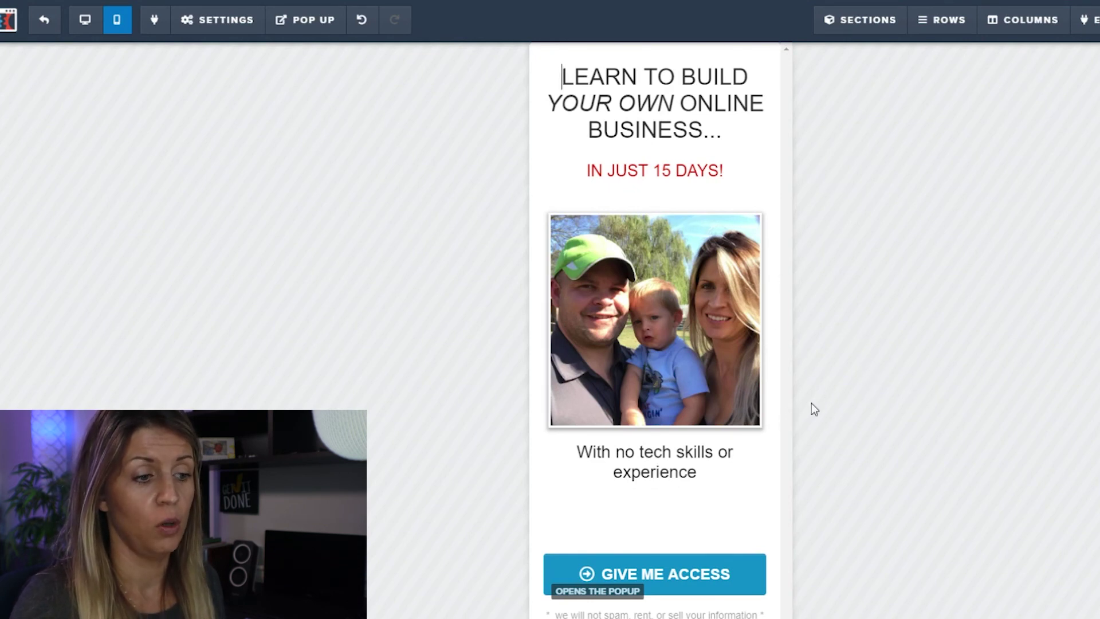
{"action": "left_click", "coordinate": [745, 558]}
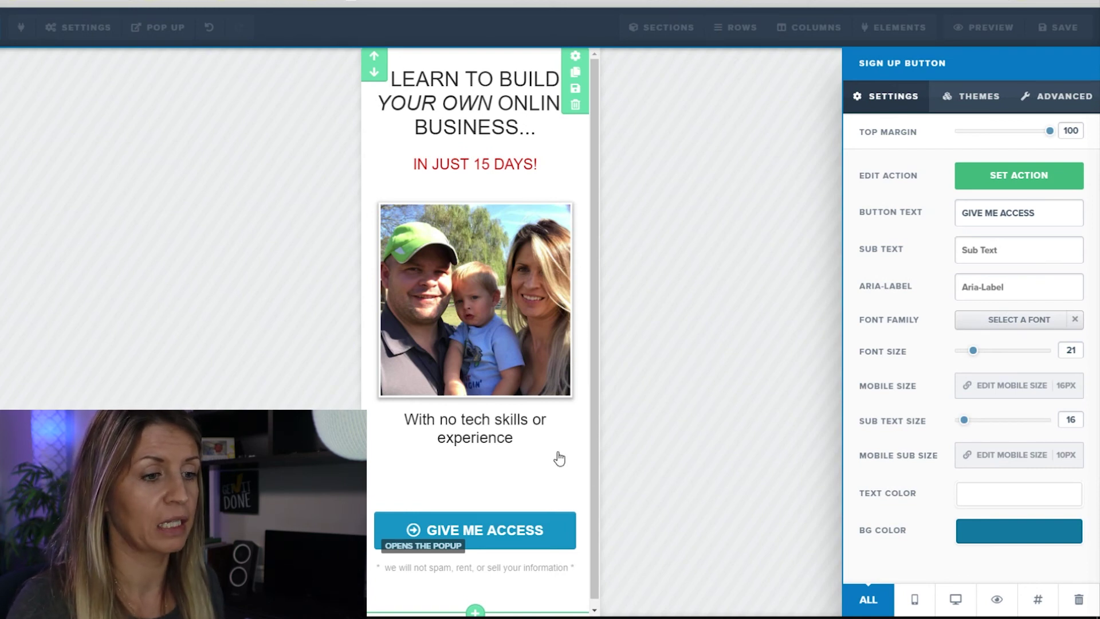
{"action": "left_click", "coordinate": [678, 388]}
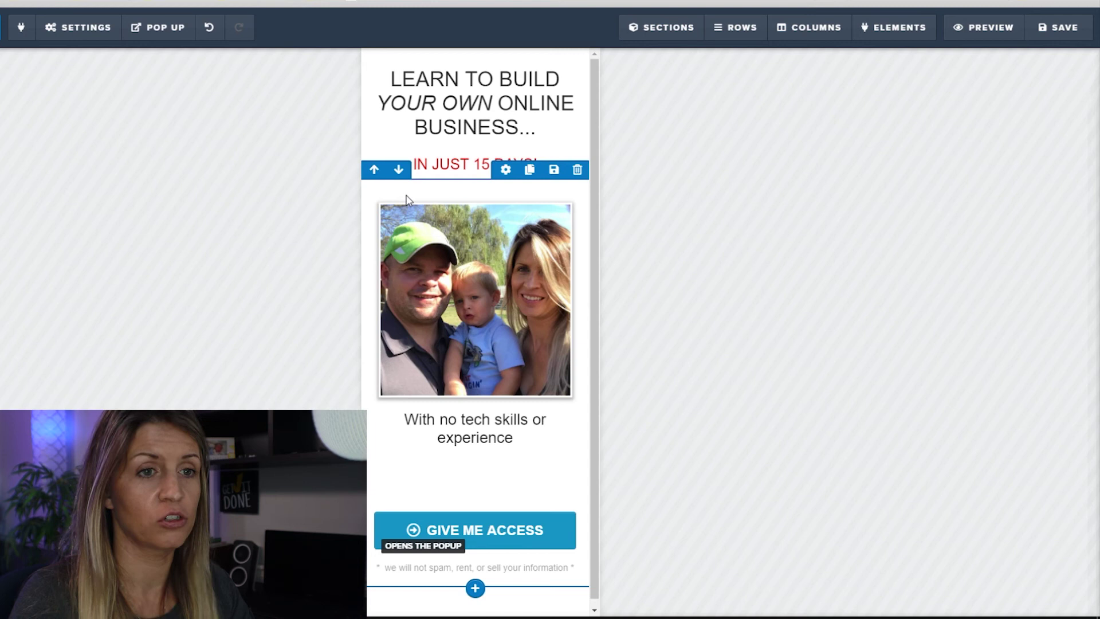
Clone the two-column row holding the photo and GIVE ME ACCESS button, and show the copy on mobile only.
{"action": "left_click", "coordinate": [529, 171]}
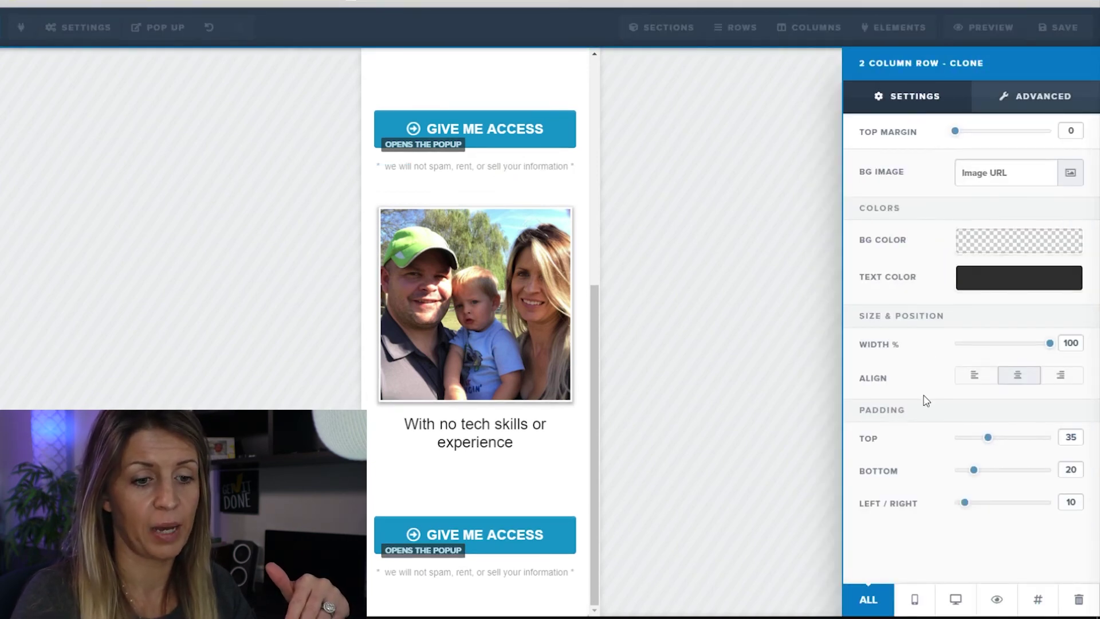
{"action": "left_click", "coordinate": [915, 600]}
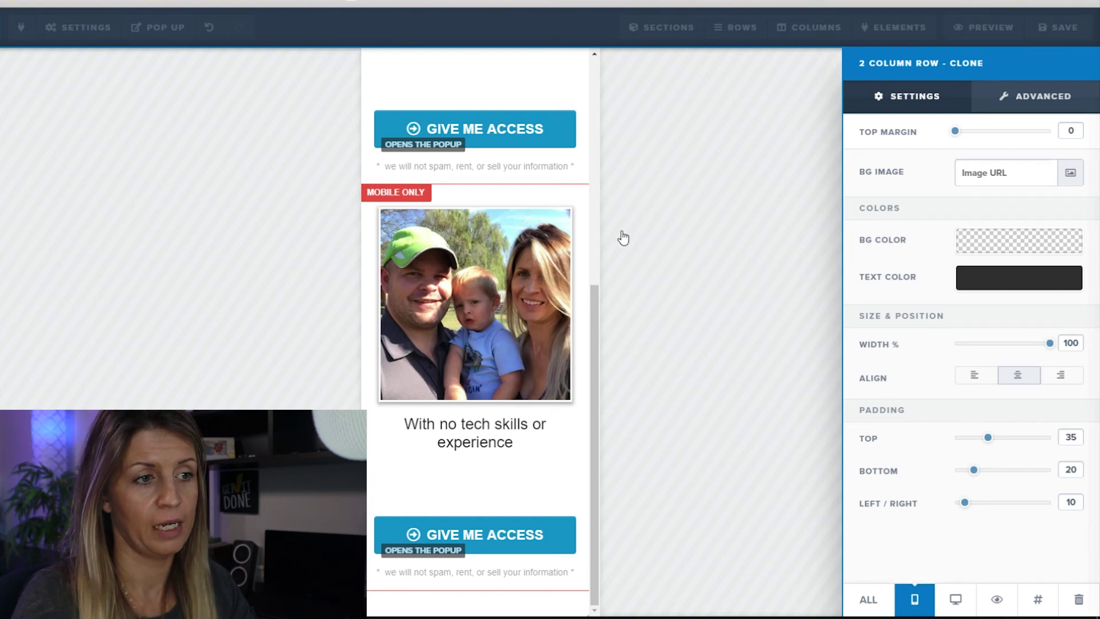
{"action": "left_click", "coordinate": [599, 308]}
Restrict the original two-column row to desktop only.
{"action": "scroll", "coordinate": [597, 364], "scroll_direction": "up", "scroll_amount": 3}
{"action": "scroll", "coordinate": [620, 264], "scroll_direction": "up", "scroll_amount": 4}
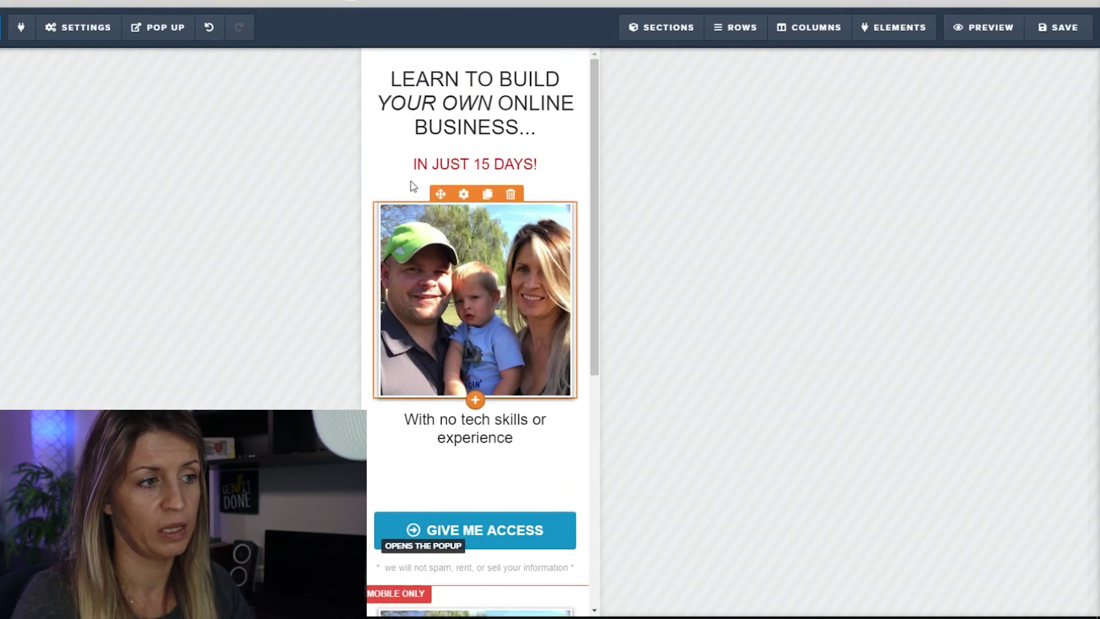
{"action": "left_click", "coordinate": [505, 170]}
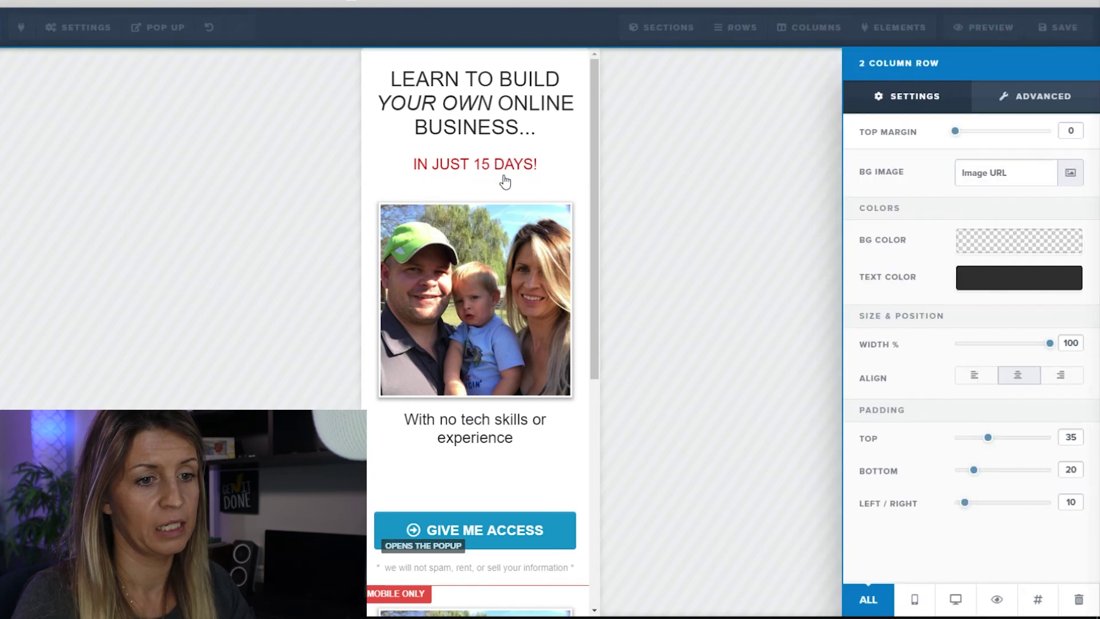
{"action": "left_click", "coordinate": [954, 600]}
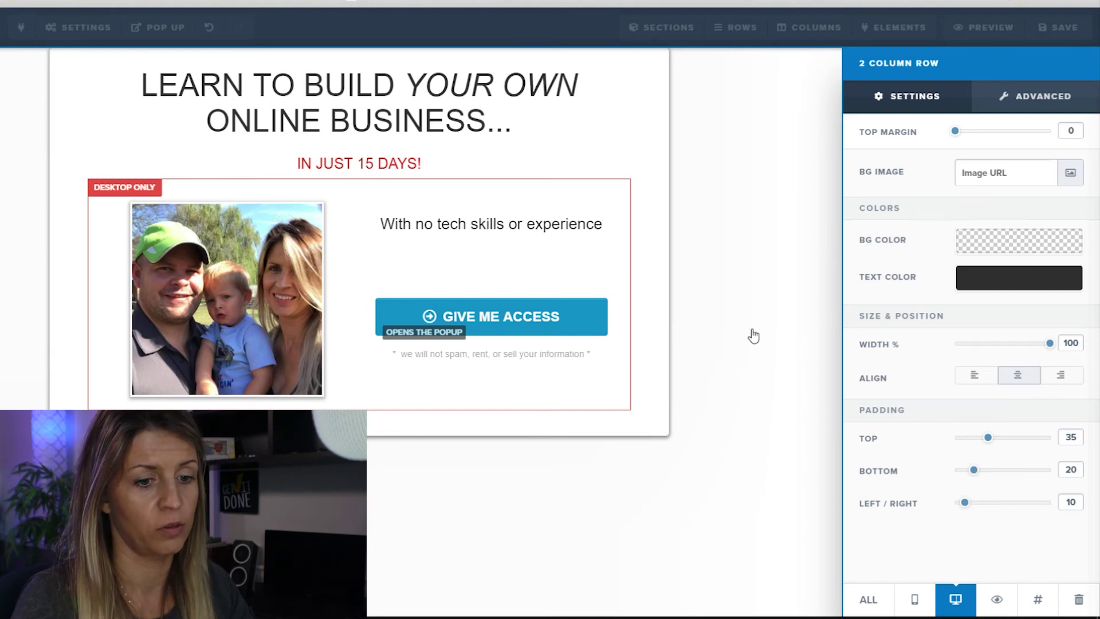
{"action": "left_click", "coordinate": [737, 321]}
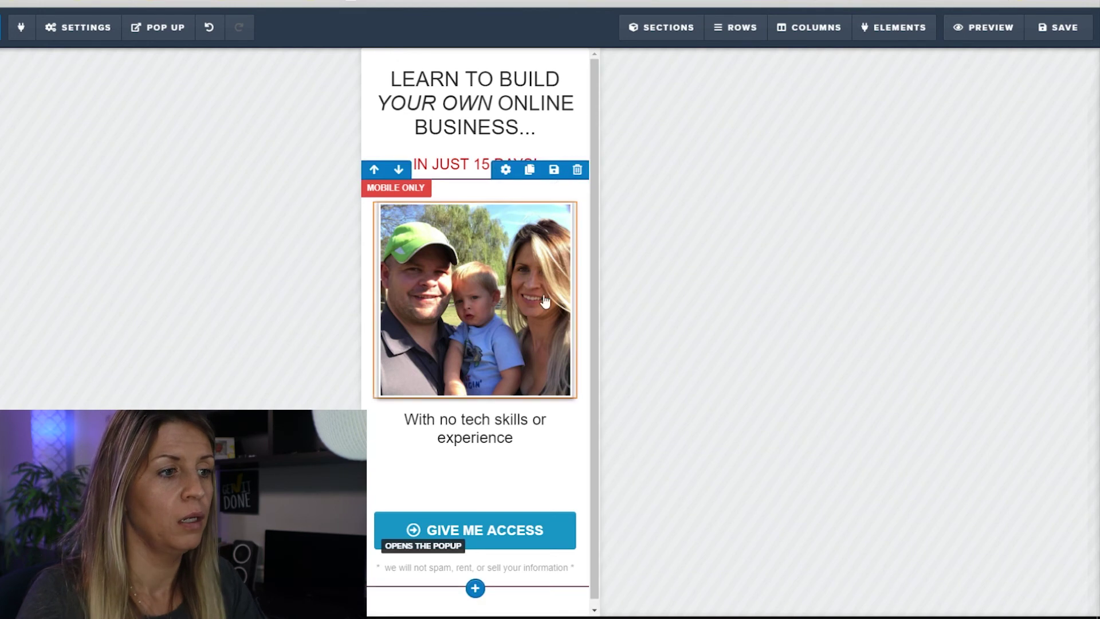
Set the image width of the family photo in the mobile-only row to 200.
{"action": "left_click", "coordinate": [466, 272]}
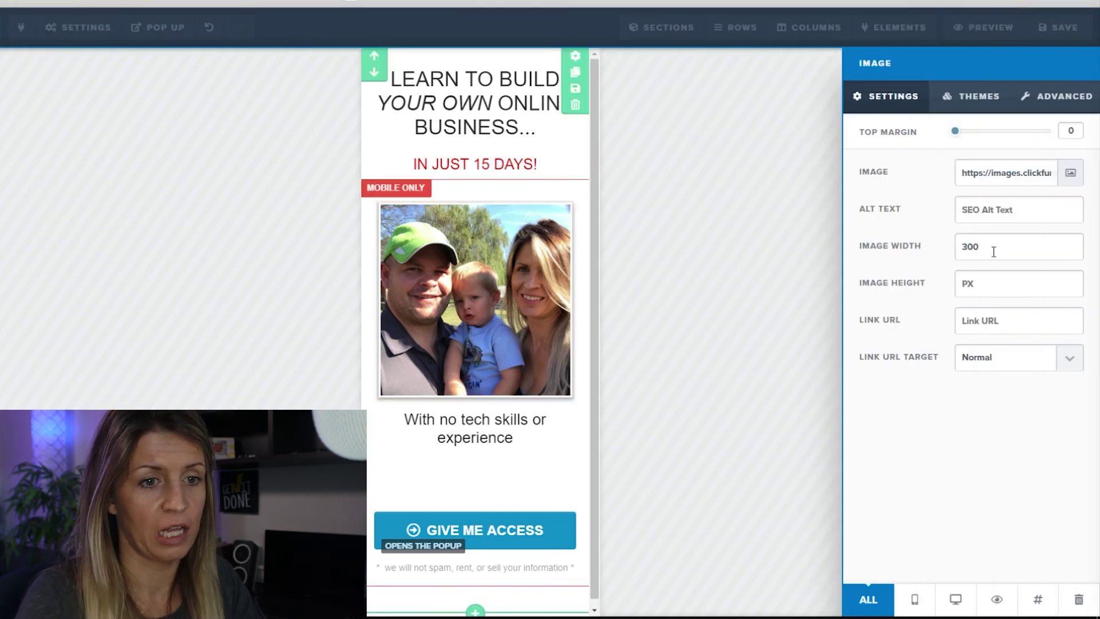
{"action": "left_click_drag", "start_coordinate": [994, 252], "coordinate": [936, 253]}
{"action": "type", "text": "200"}
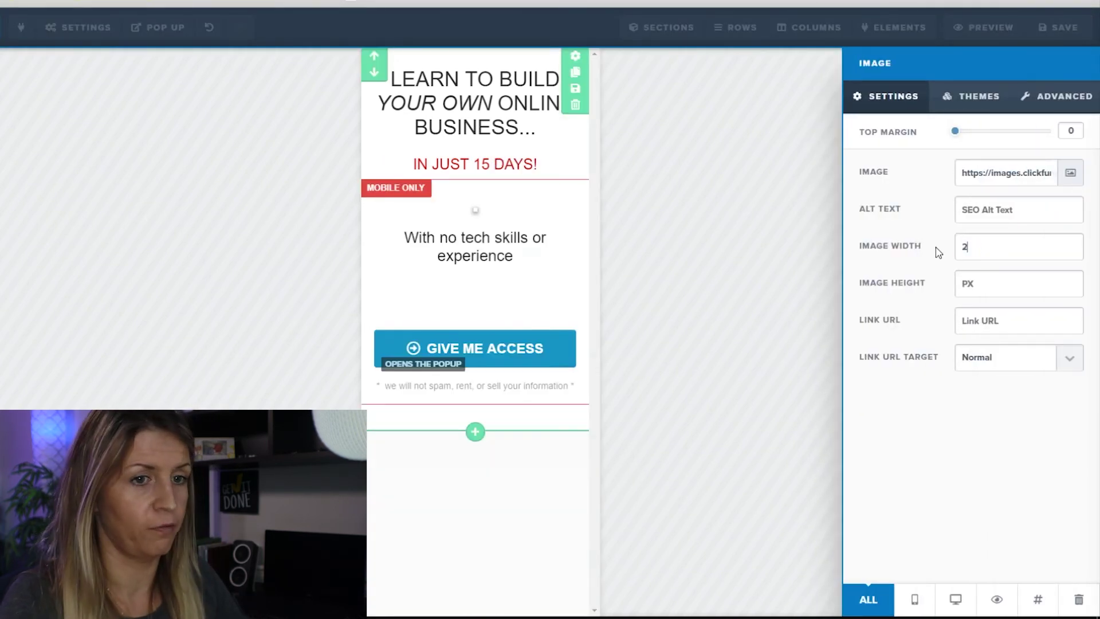
{"action": "left_click", "coordinate": [709, 282]}
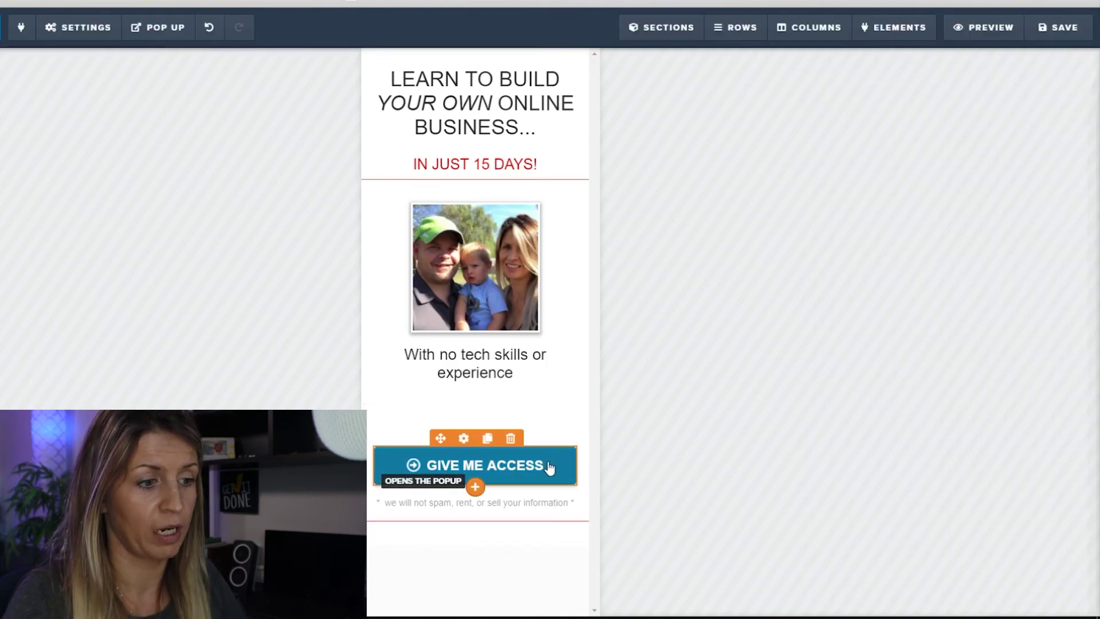
Reduce the top margin of the GIVE ME ACCESS button in the mobile-only row to 20.
{"action": "left_click", "coordinate": [463, 439]}
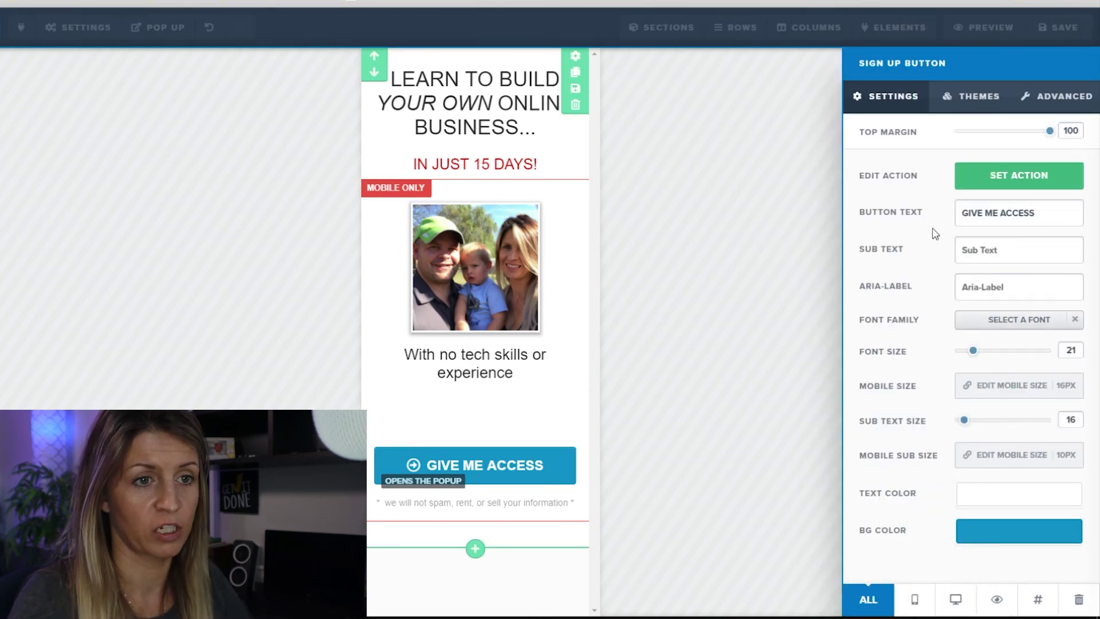
{"action": "left_click_drag", "start_coordinate": [1050, 136], "coordinate": [973, 141]}
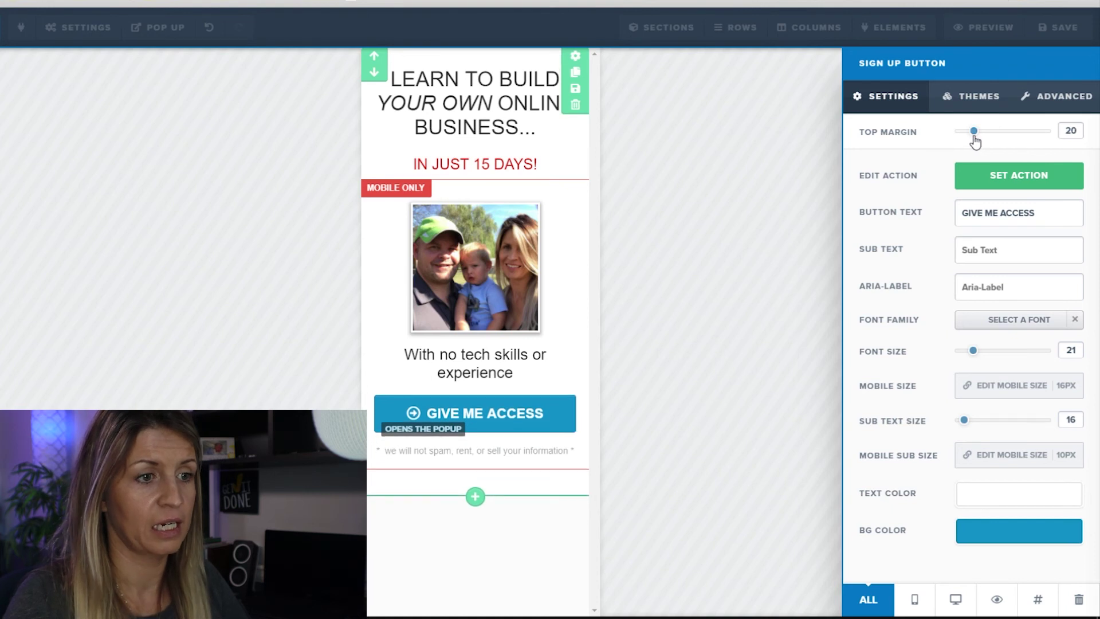
{"action": "left_click", "coordinate": [714, 261]}
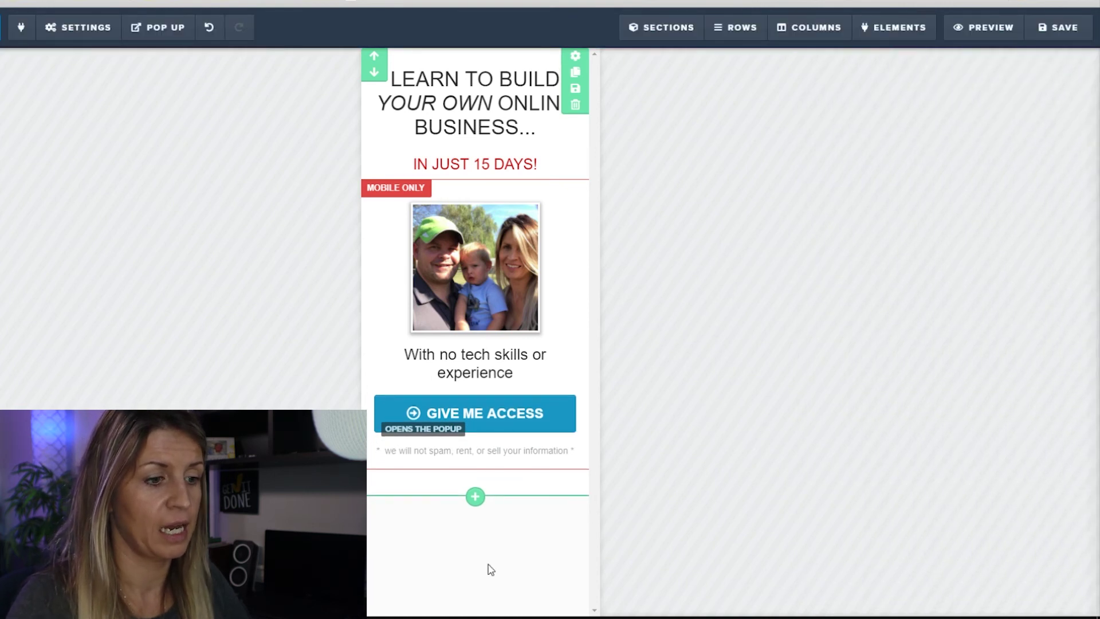
Log back in to the expired ClickFunnels session with the prefilled credentials and save the page.
{"action": "left_click", "coordinate": [1063, 34]}
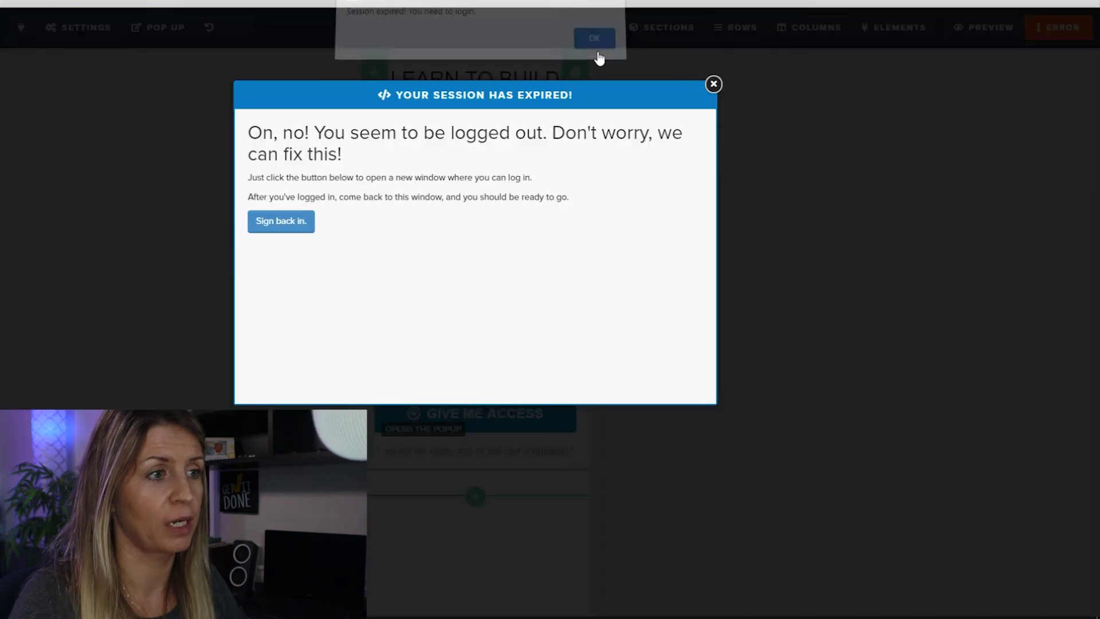
{"action": "left_click", "coordinate": [596, 54]}
{"action": "left_click", "coordinate": [269, 227]}
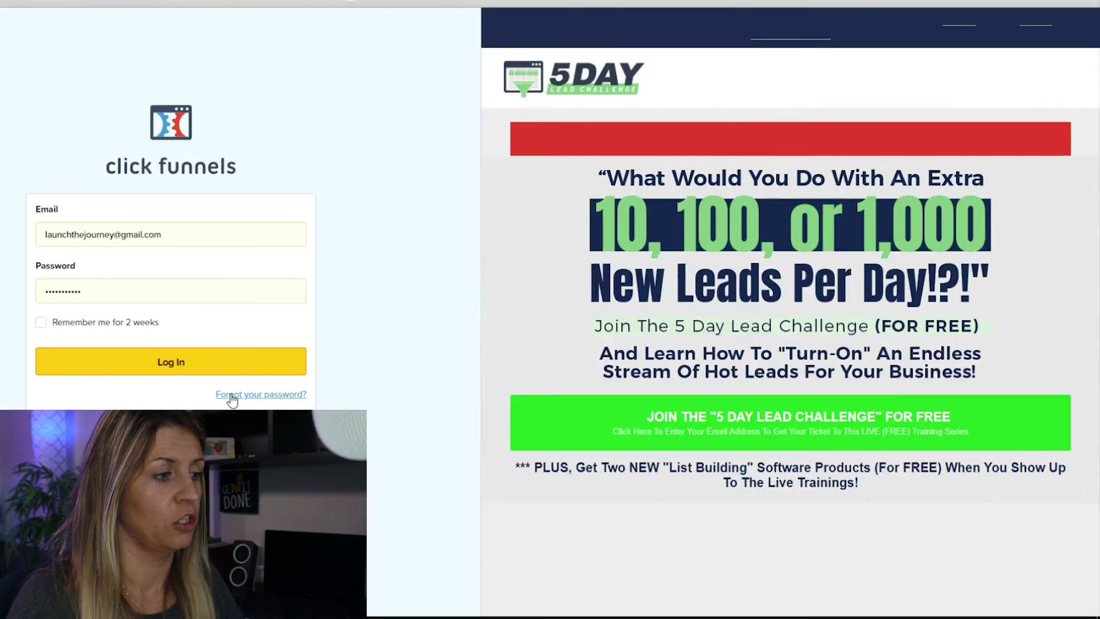
{"action": "left_click", "coordinate": [227, 367]}
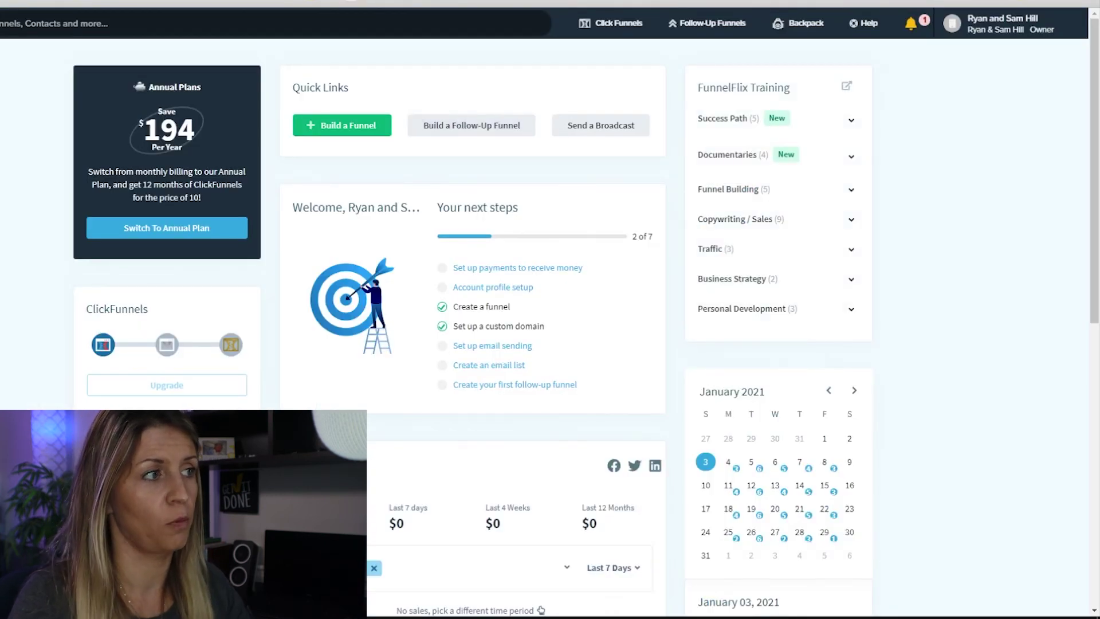
{"action": "key", "text": "alt+Tab"}
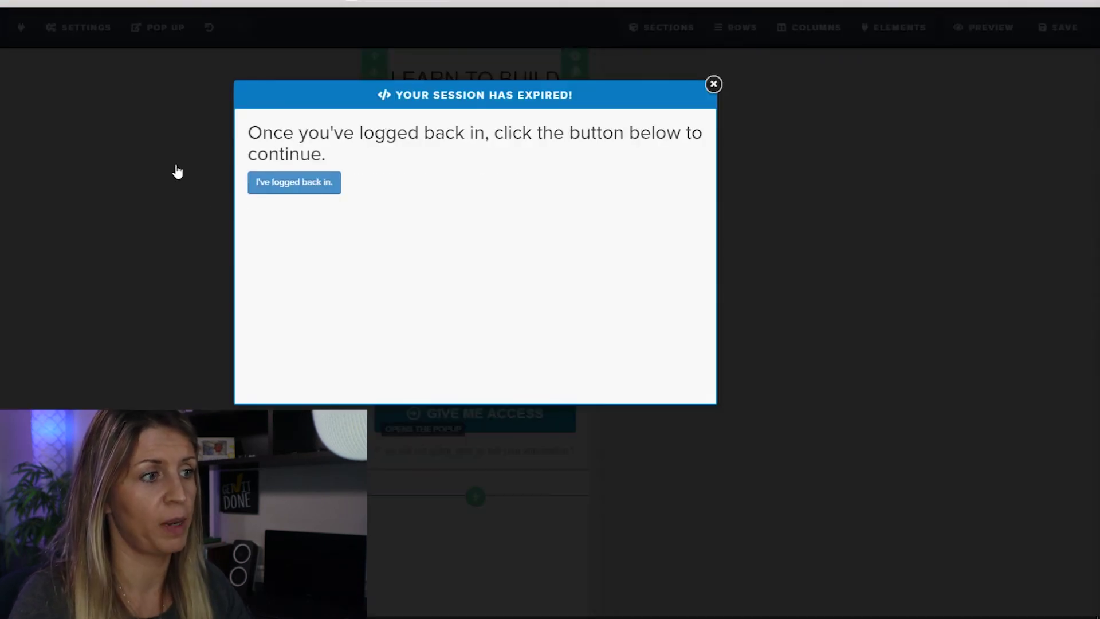
{"action": "left_click", "coordinate": [319, 183]}
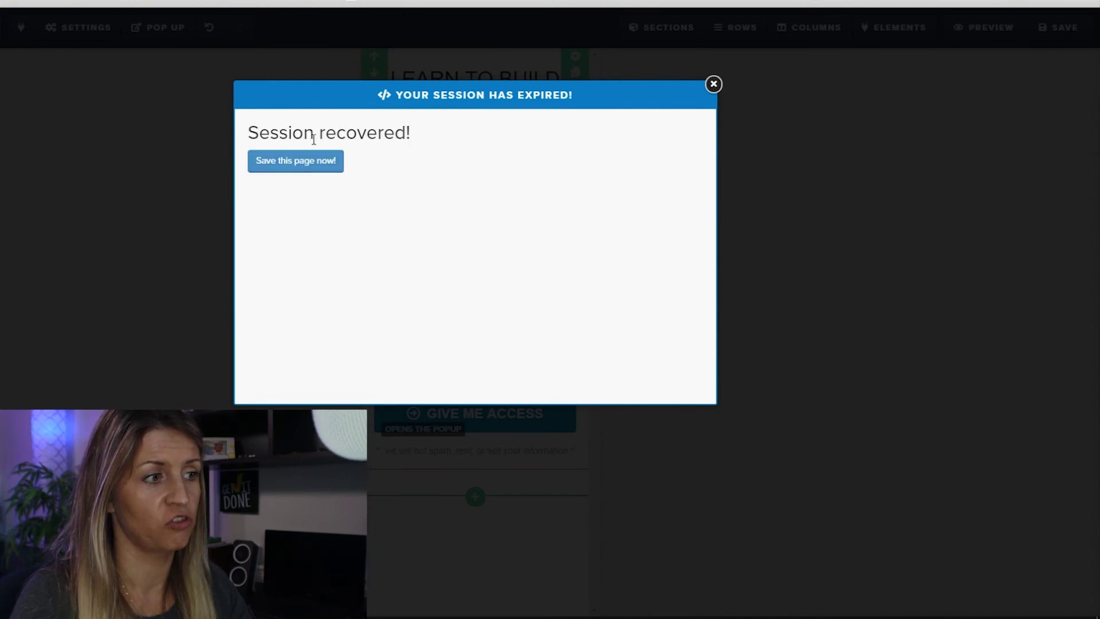
{"action": "left_click", "coordinate": [289, 166]}
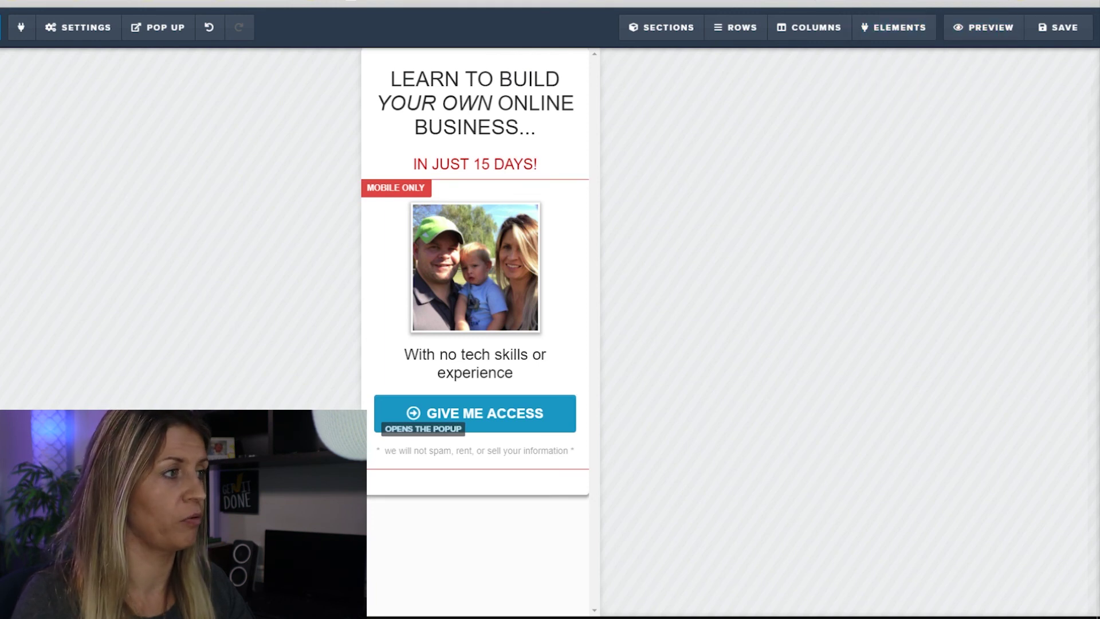
Save the page from the desktop layout, and preview it before returning to the funnel's Optin step overview.
{"action": "left_click", "coordinate": [69, 167]}
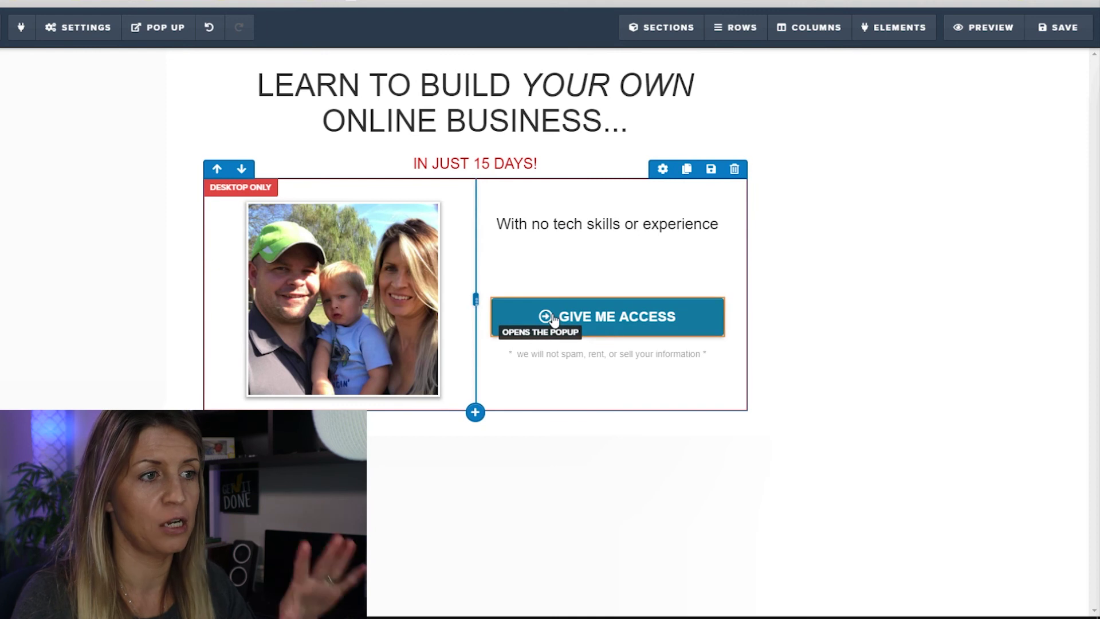
{"action": "left_click", "coordinate": [1068, 38]}
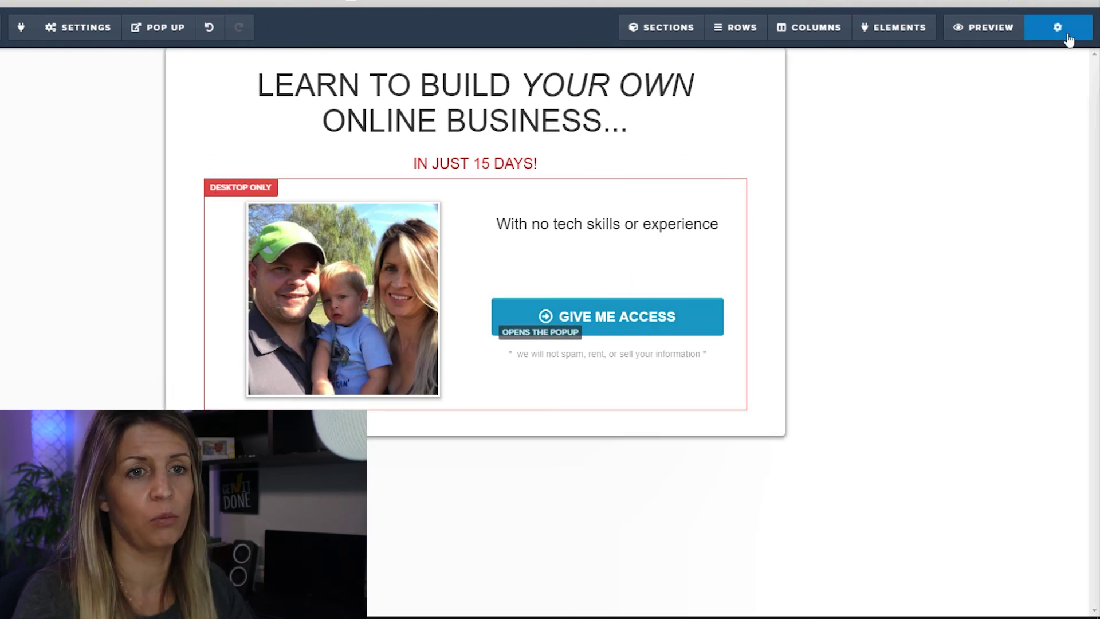
{"action": "left_click", "coordinate": [974, 27]}
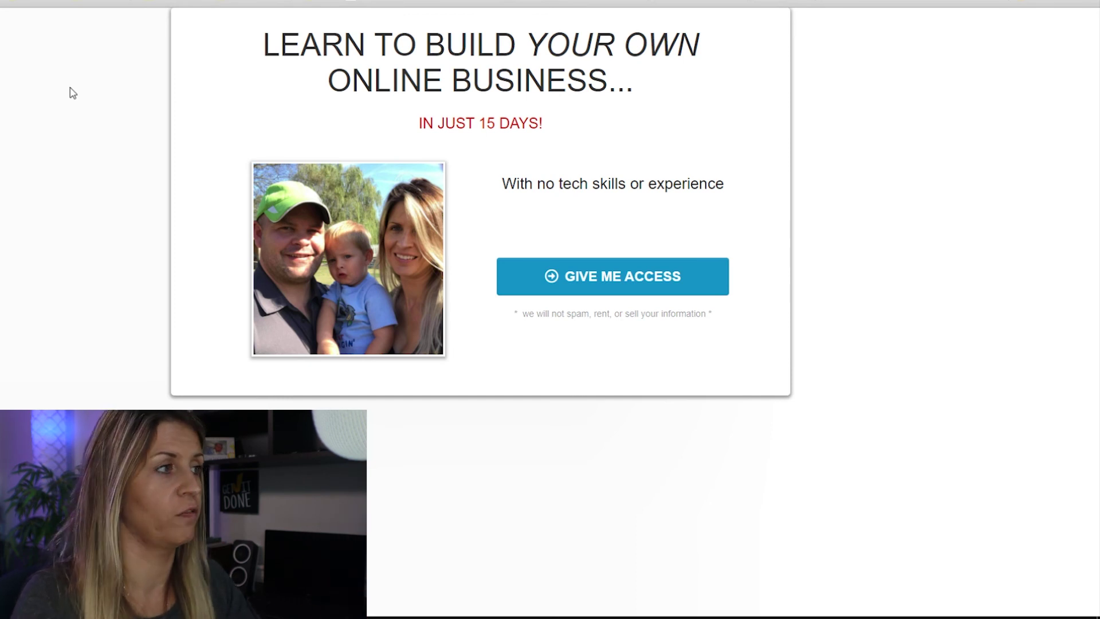
{"action": "key", "text": "Escape"}
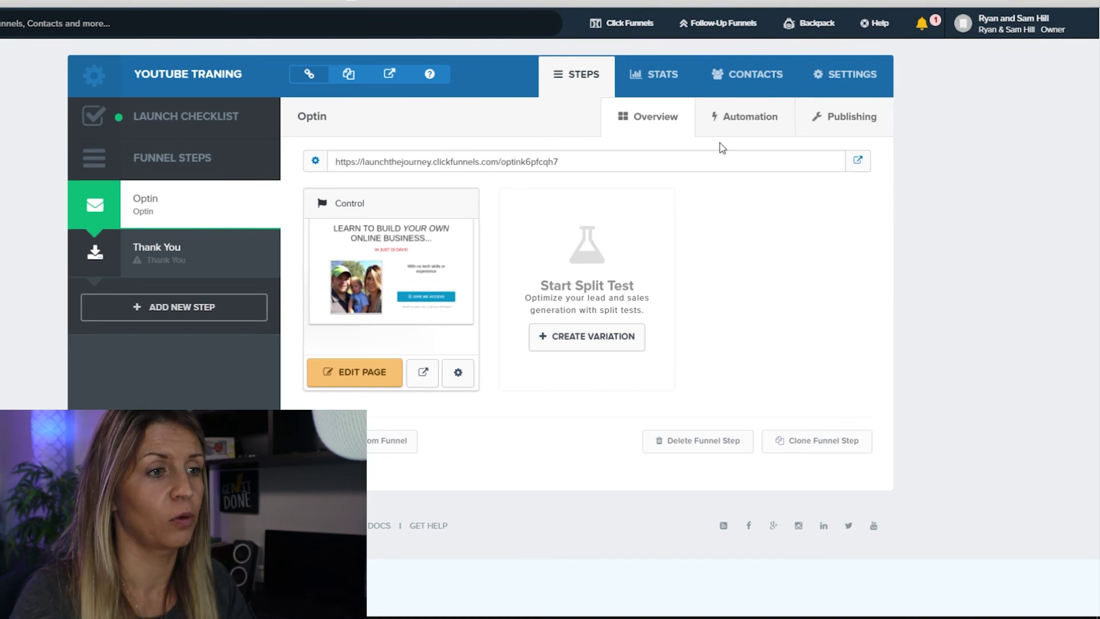
Copy the Optin page's URL and send it as a message in the open Facebook chat.
{"action": "left_click_drag", "start_coordinate": [635, 164], "coordinate": [320, 162]}
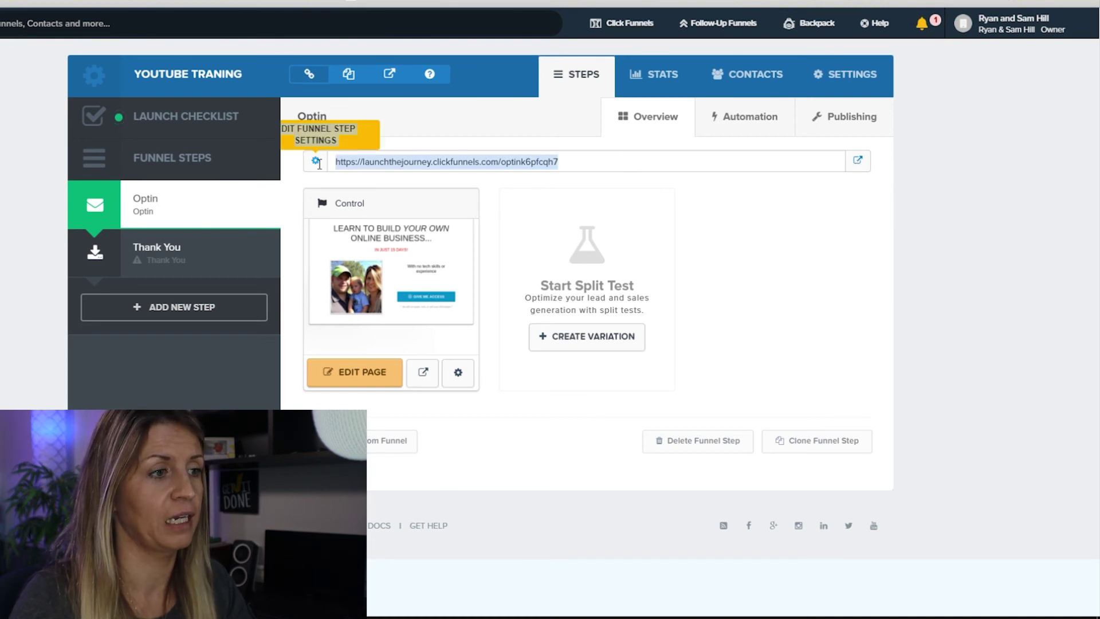
{"action": "right_click", "coordinate": [351, 163]}
{"action": "left_click", "coordinate": [381, 171]}
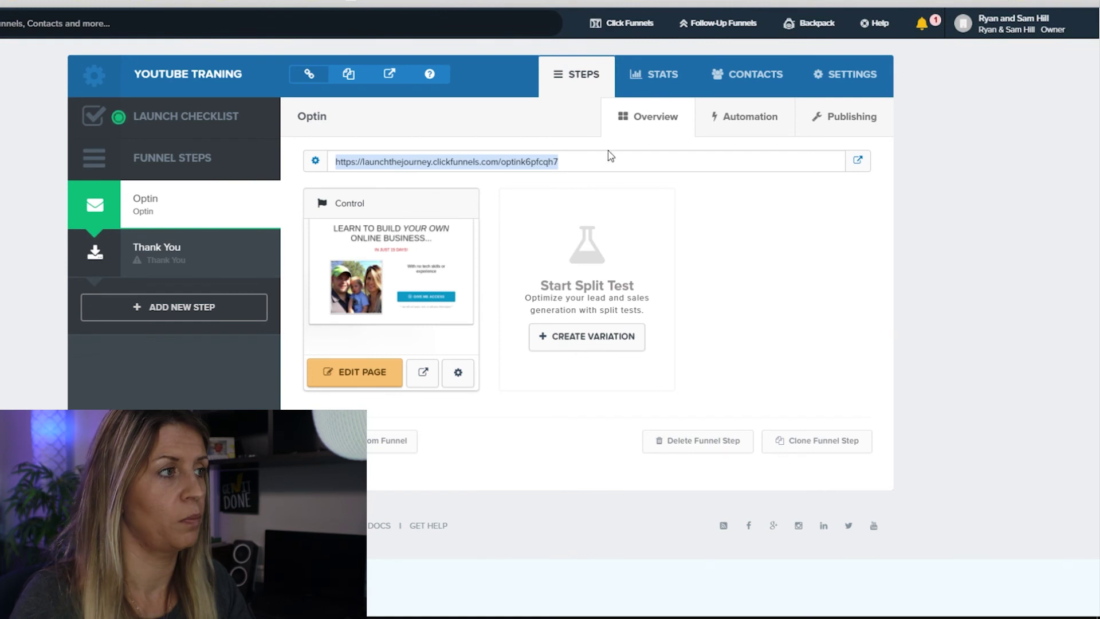
{"action": "key", "text": "ctrl+Tab"}
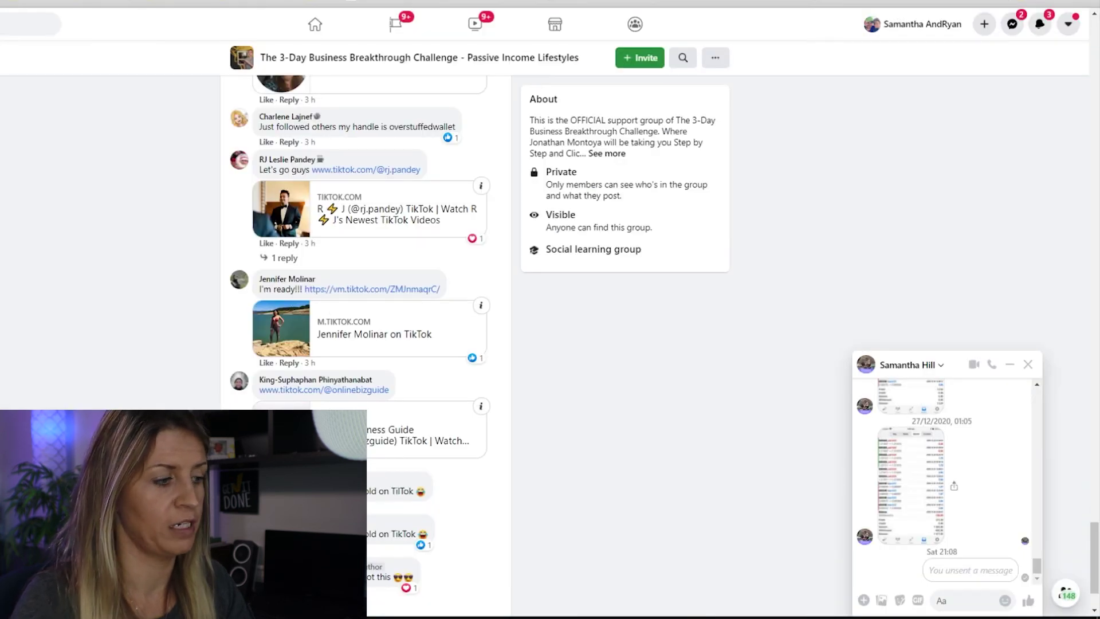
{"action": "left_click", "coordinate": [954, 601]}
{"action": "key", "text": "ctrl+v"}
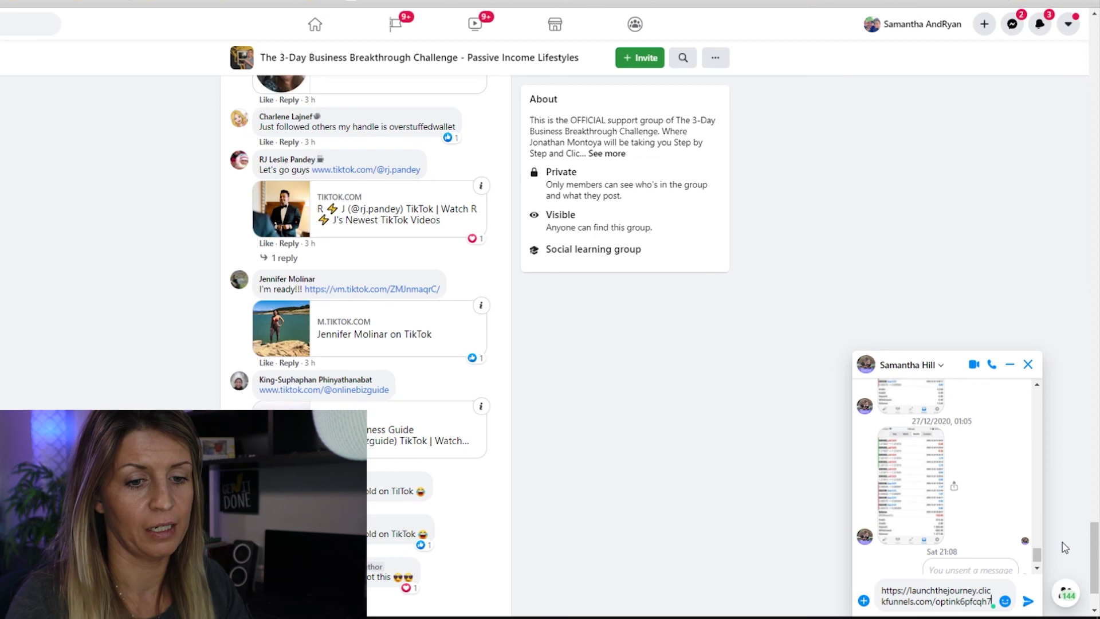
{"action": "left_click", "coordinate": [1029, 602]}
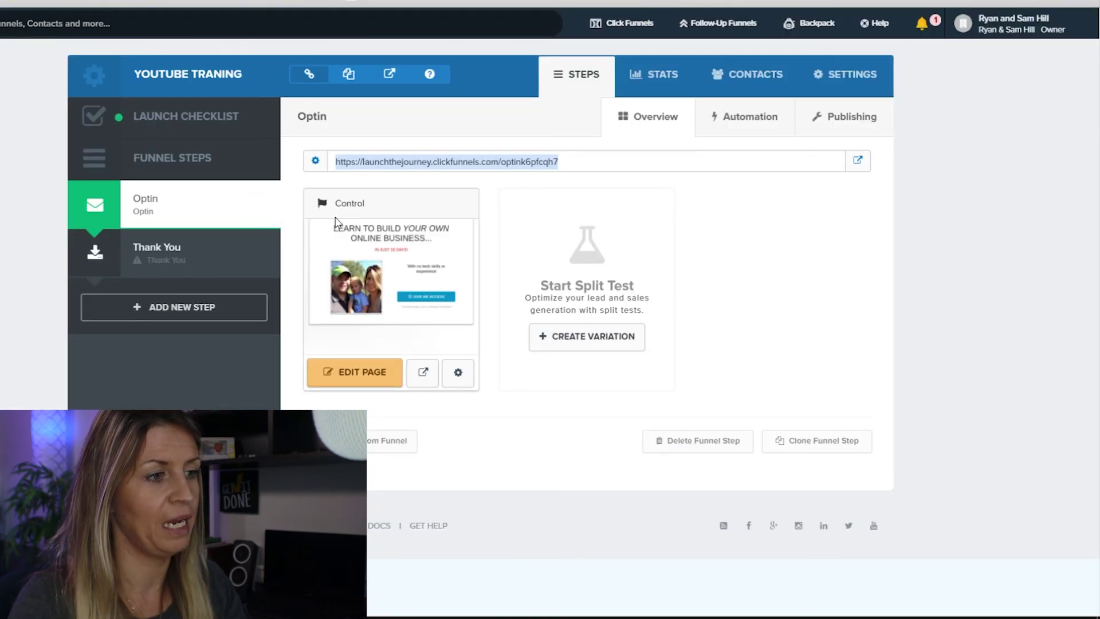
Open the Optin page for editing and set the family photo as the social image in its SEO meta data.
{"action": "left_click", "coordinate": [354, 384]}
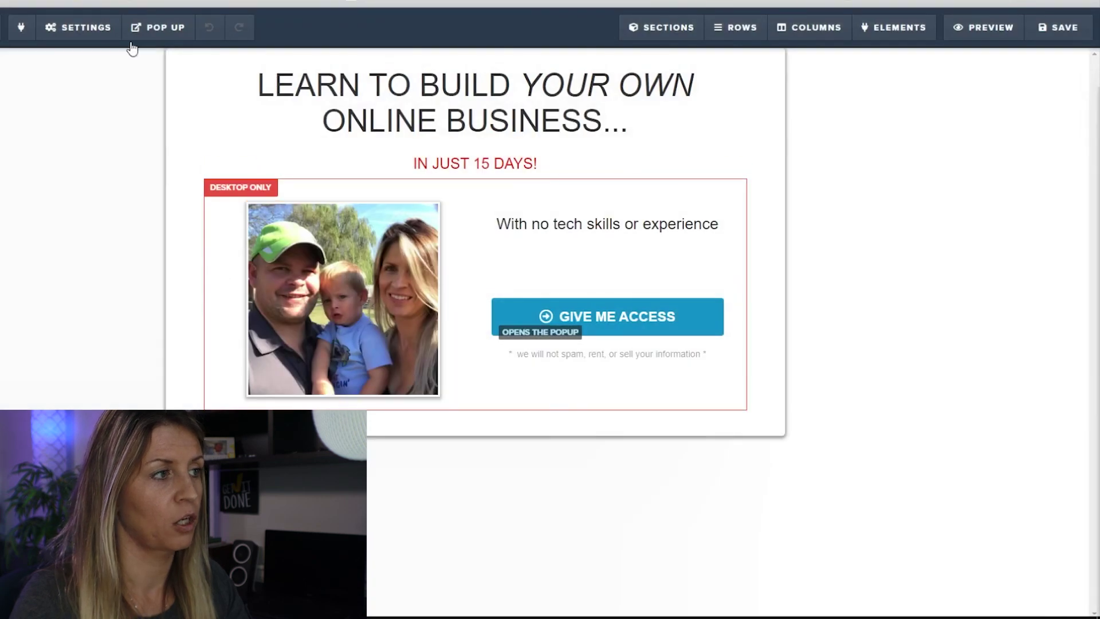
{"action": "left_click", "coordinate": [86, 27]}
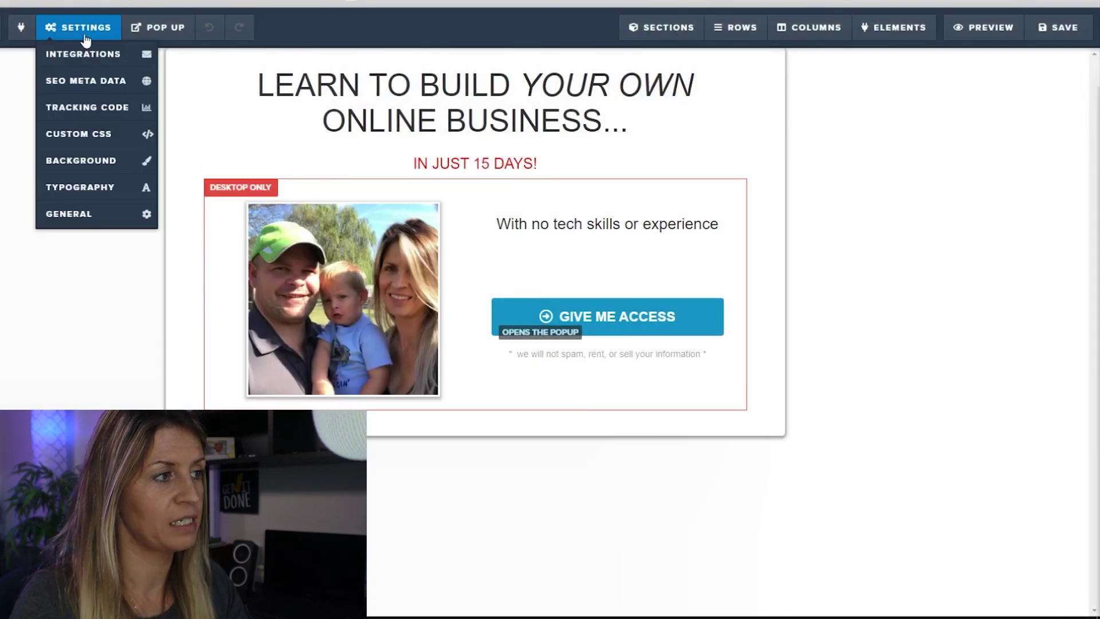
{"action": "left_click", "coordinate": [100, 89]}
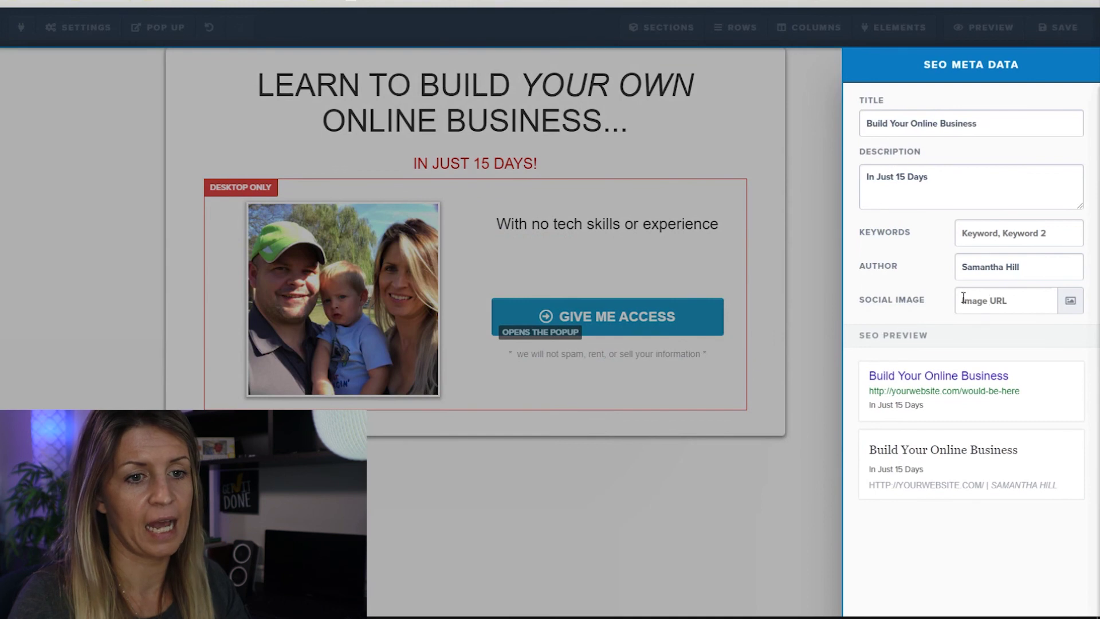
{"action": "left_click", "coordinate": [1070, 300]}
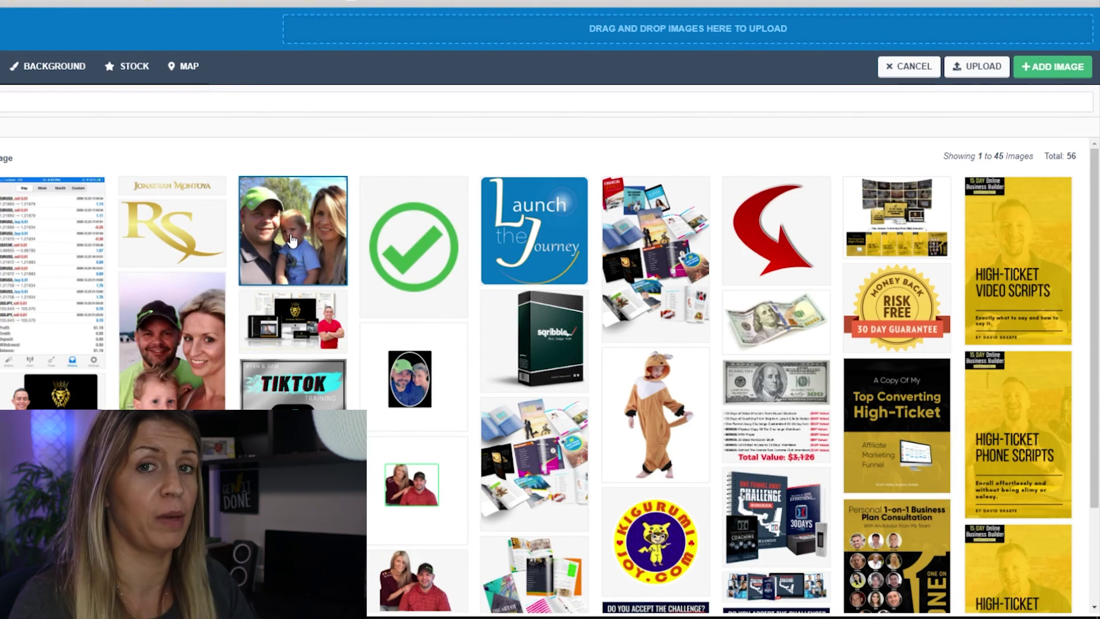
{"action": "left_click", "coordinate": [303, 221]}
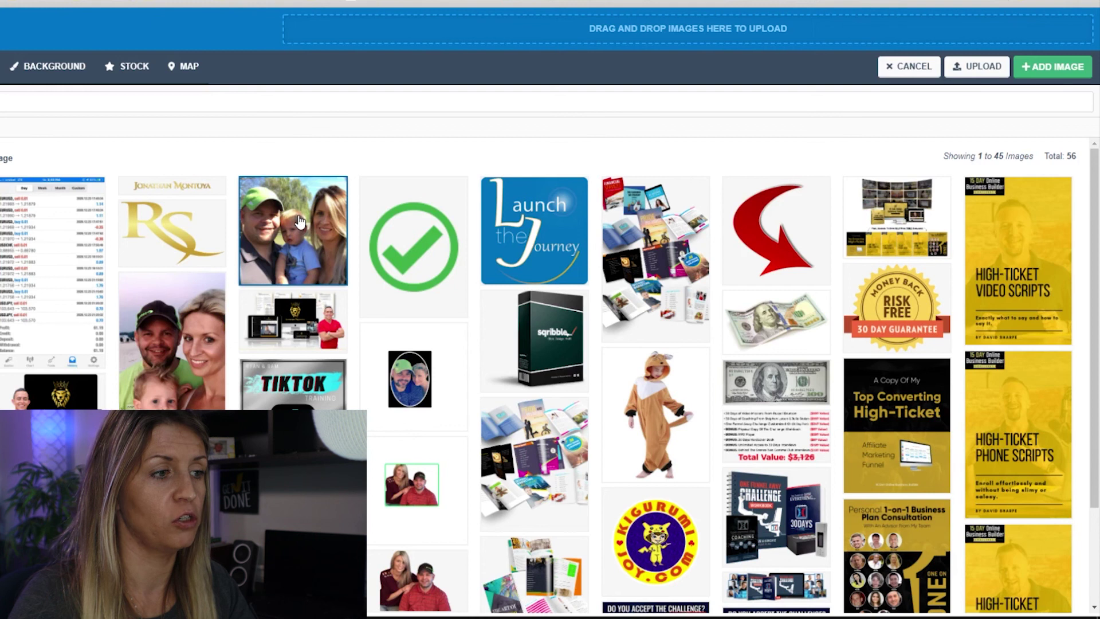
{"action": "left_click", "coordinate": [1054, 65]}
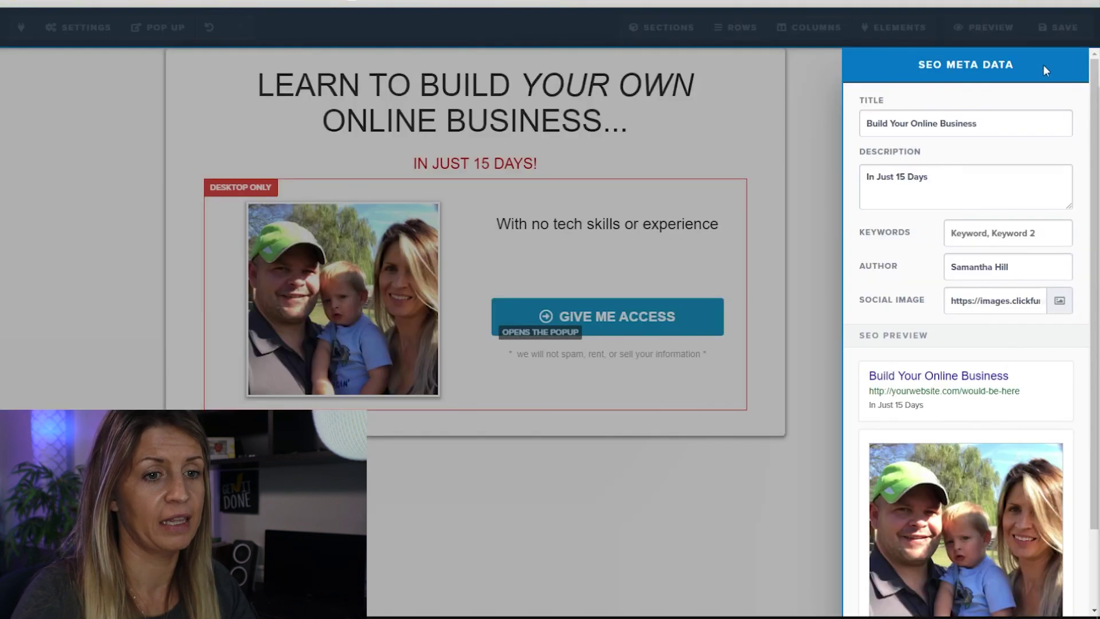
Review the SEO preview with the social image, close the SEO meta data, and save the page.
{"action": "scroll", "coordinate": [931, 407], "scroll_direction": "down", "scroll_amount": 3}
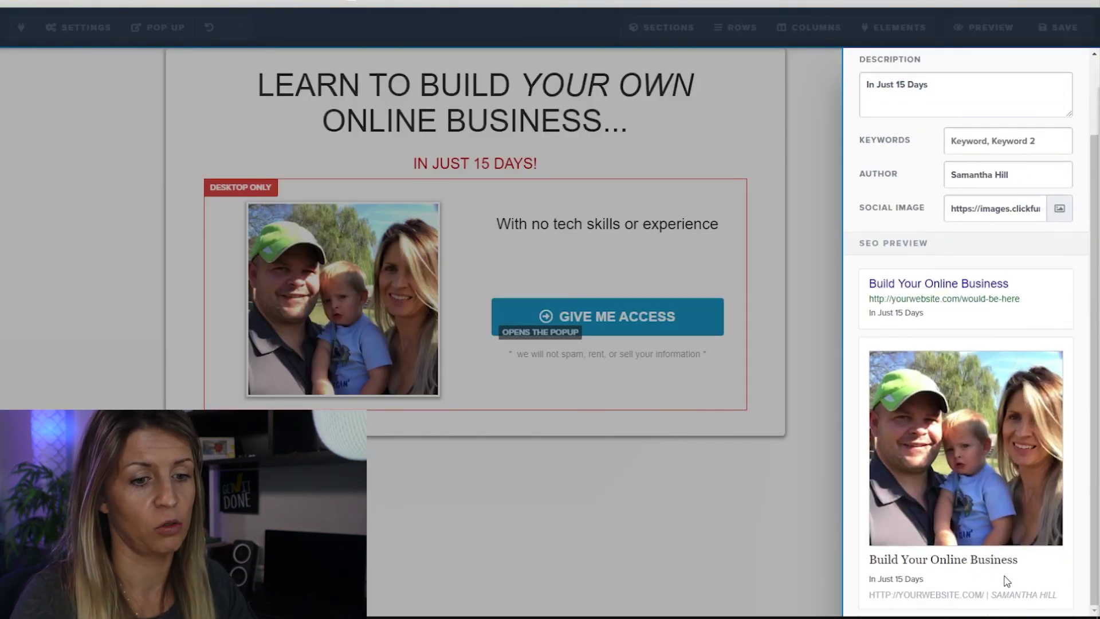
{"action": "scroll", "coordinate": [1006, 582], "scroll_direction": "up", "scroll_amount": 3}
{"action": "scroll", "coordinate": [941, 343], "scroll_direction": "down", "scroll_amount": 3}
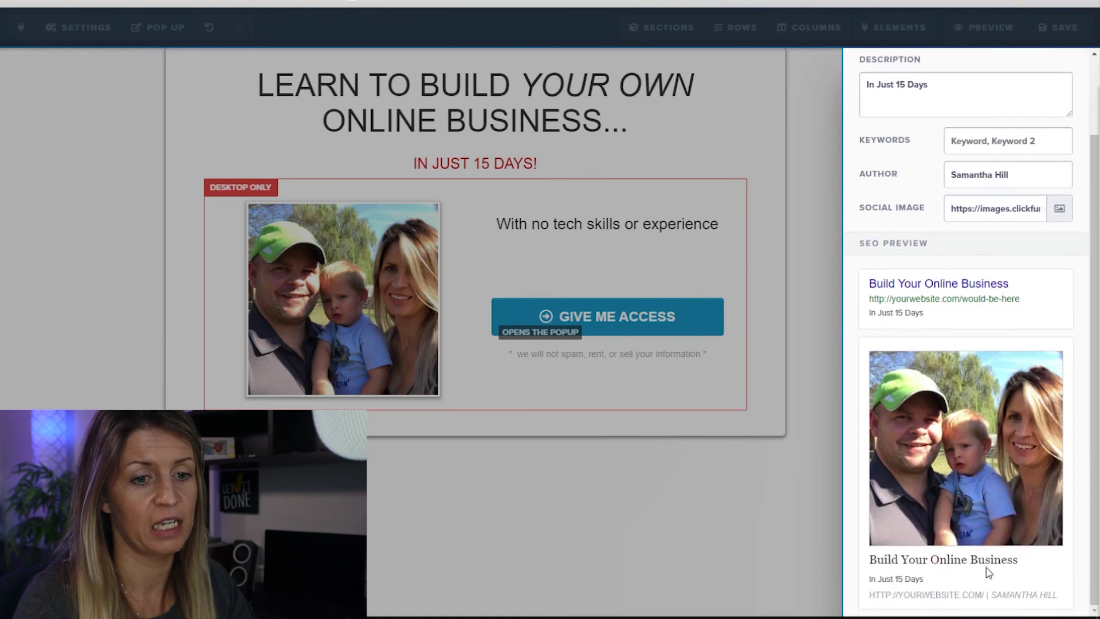
{"action": "left_click", "coordinate": [814, 536]}
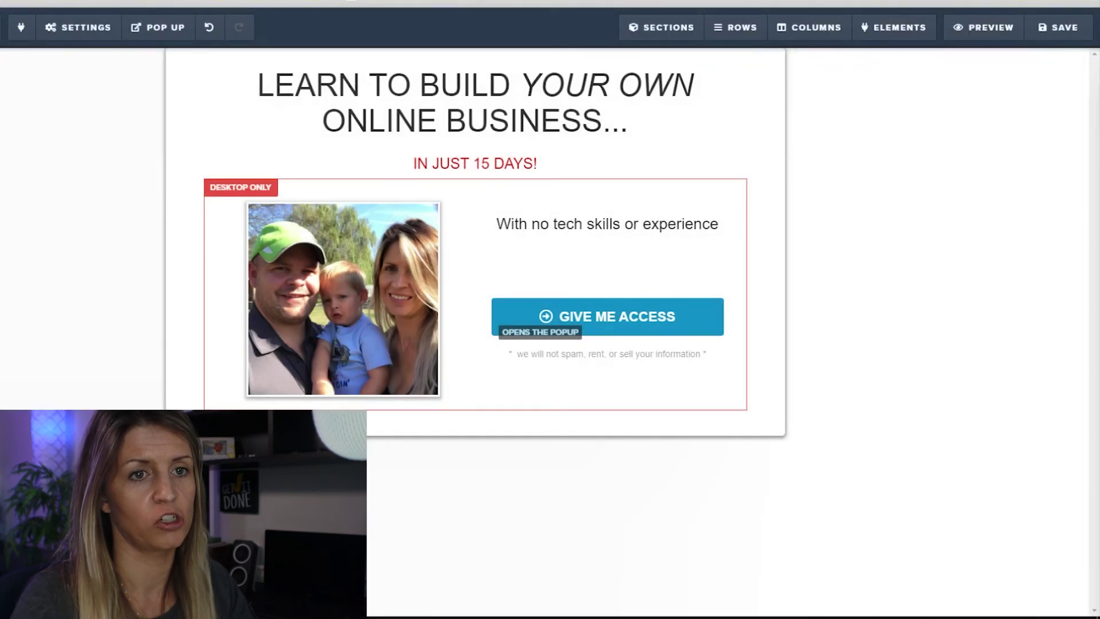
{"action": "left_click", "coordinate": [1063, 30]}
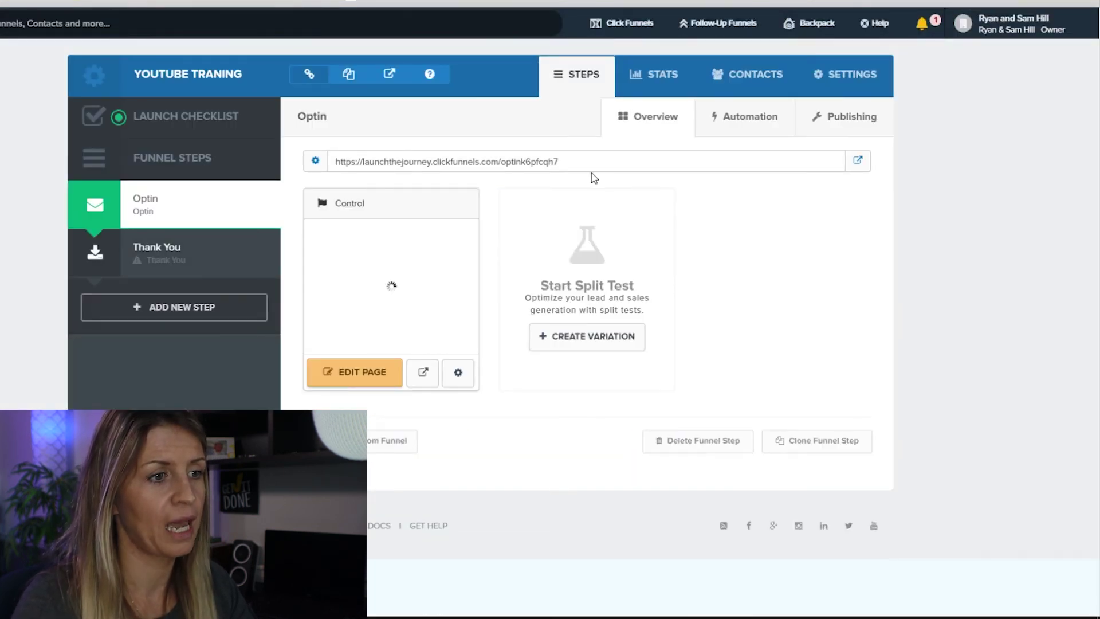
Copy the Optin page's URL again and resend it in the open Facebook chat to test the link preview.
{"action": "left_click_drag", "start_coordinate": [596, 163], "coordinate": [331, 172]}
{"action": "right_click", "coordinate": [356, 159]}
{"action": "left_click", "coordinate": [380, 170]}
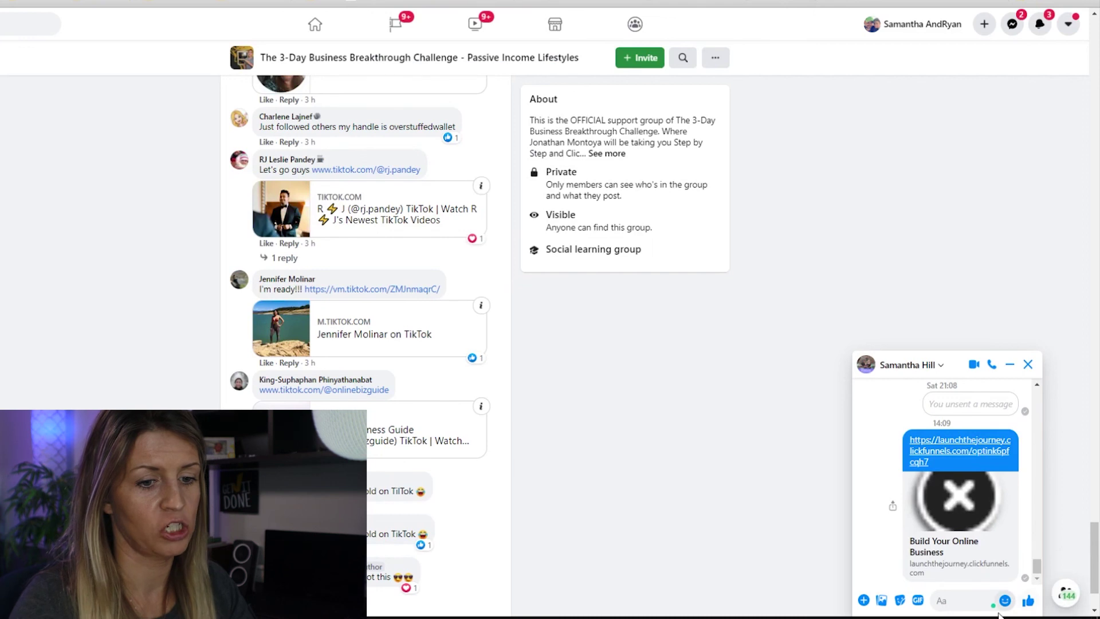
{"action": "left_click", "coordinate": [994, 605]}
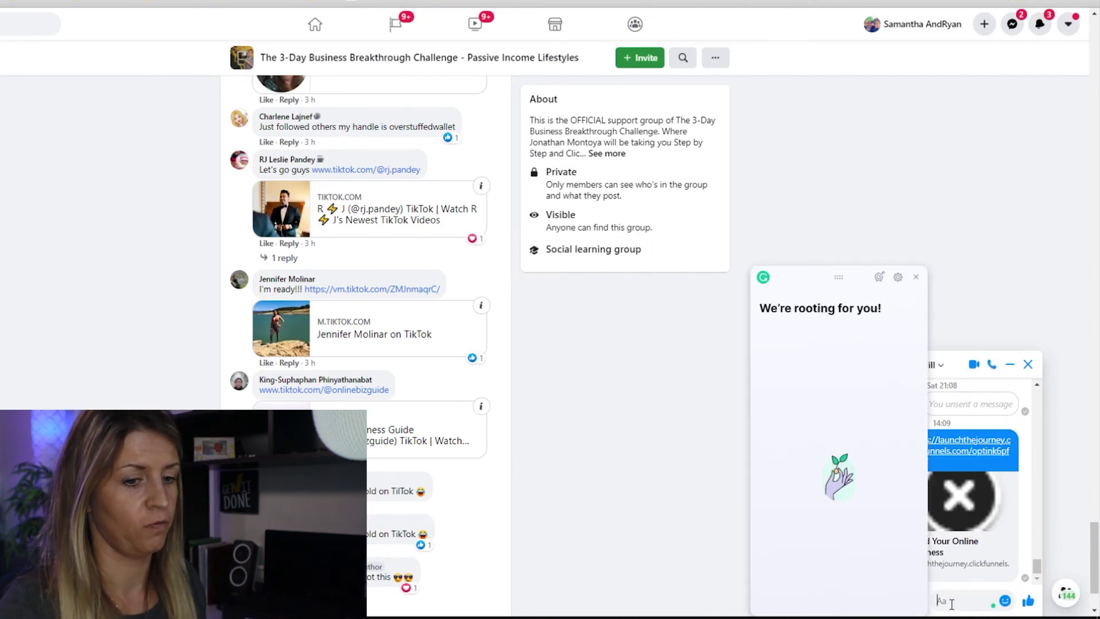
{"action": "key", "text": "ctrl+v"}
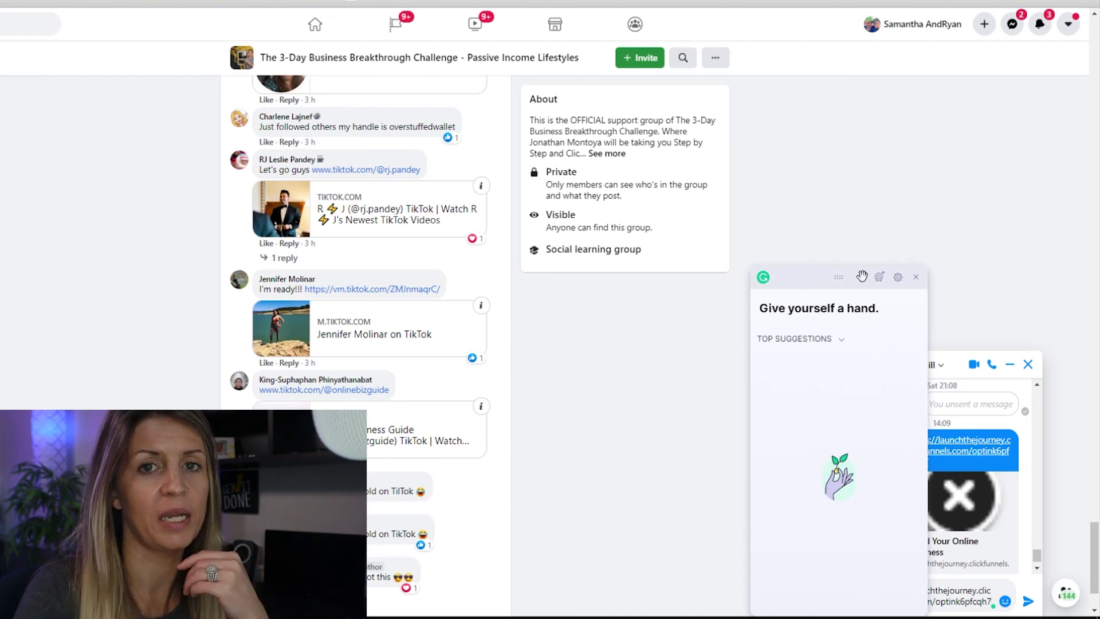
{"action": "left_click", "coordinate": [916, 278]}
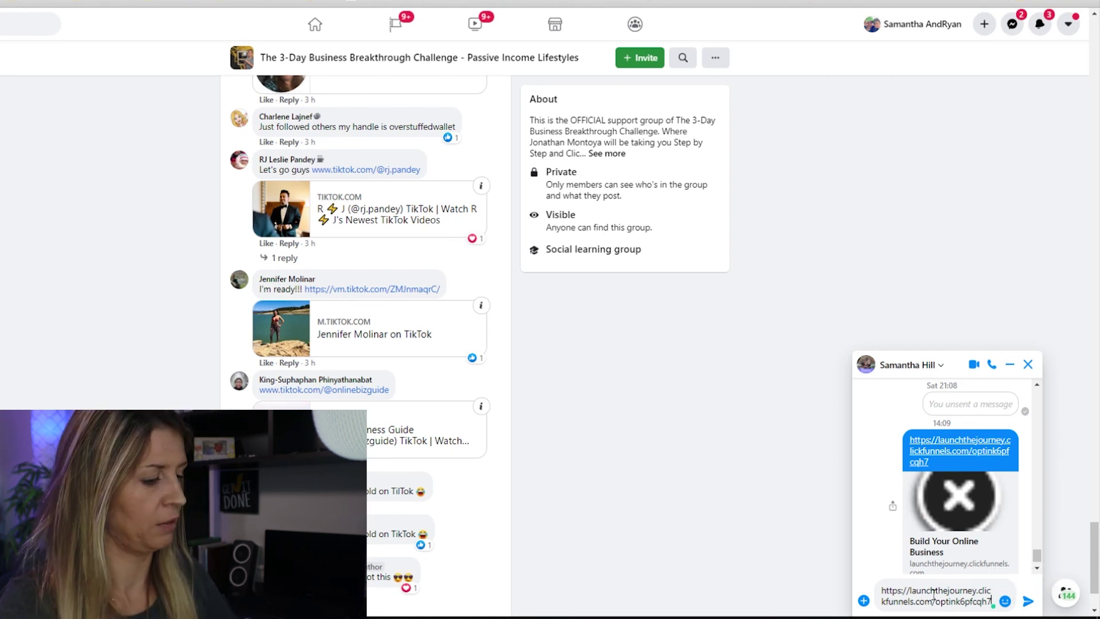
{"action": "key", "text": "Return"}
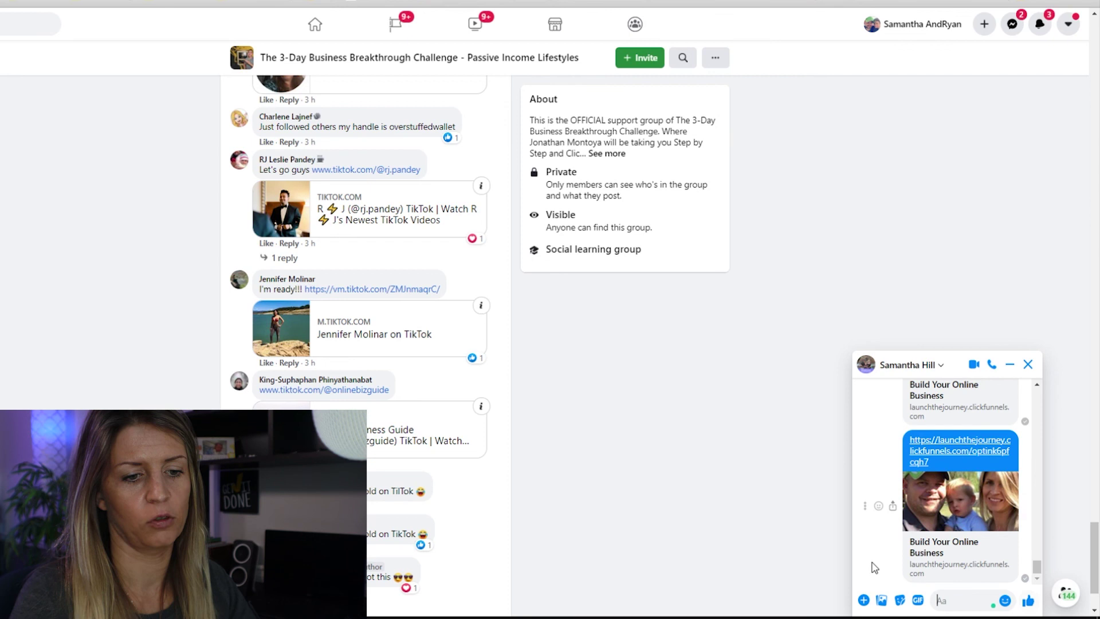
{"action": "left_click", "coordinate": [955, 540]}
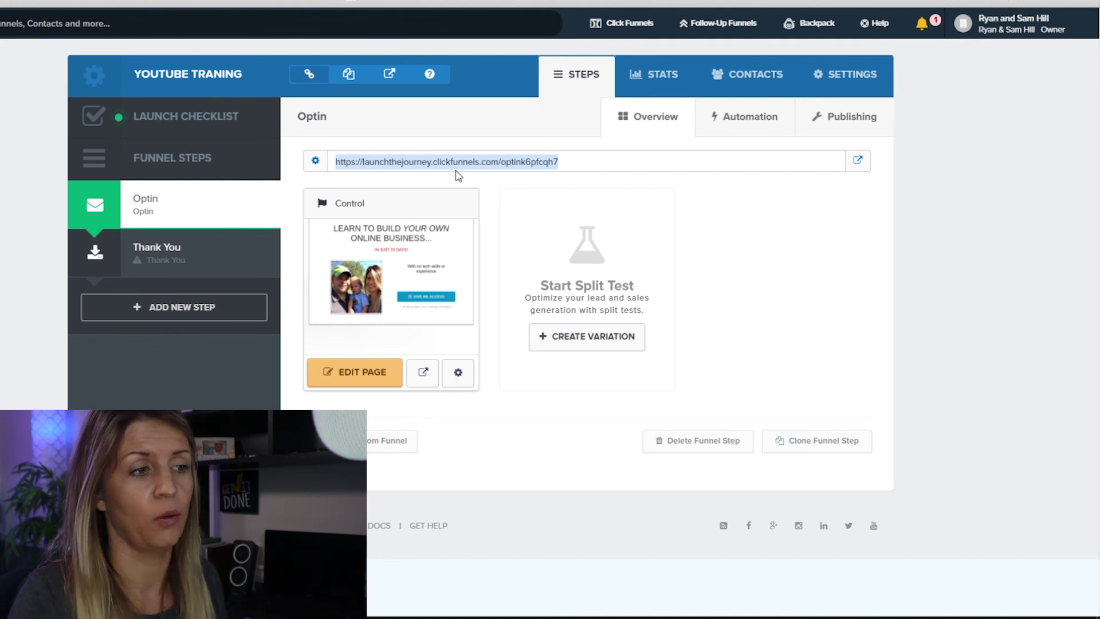
{"action": "left_click", "coordinate": [417, 159]}
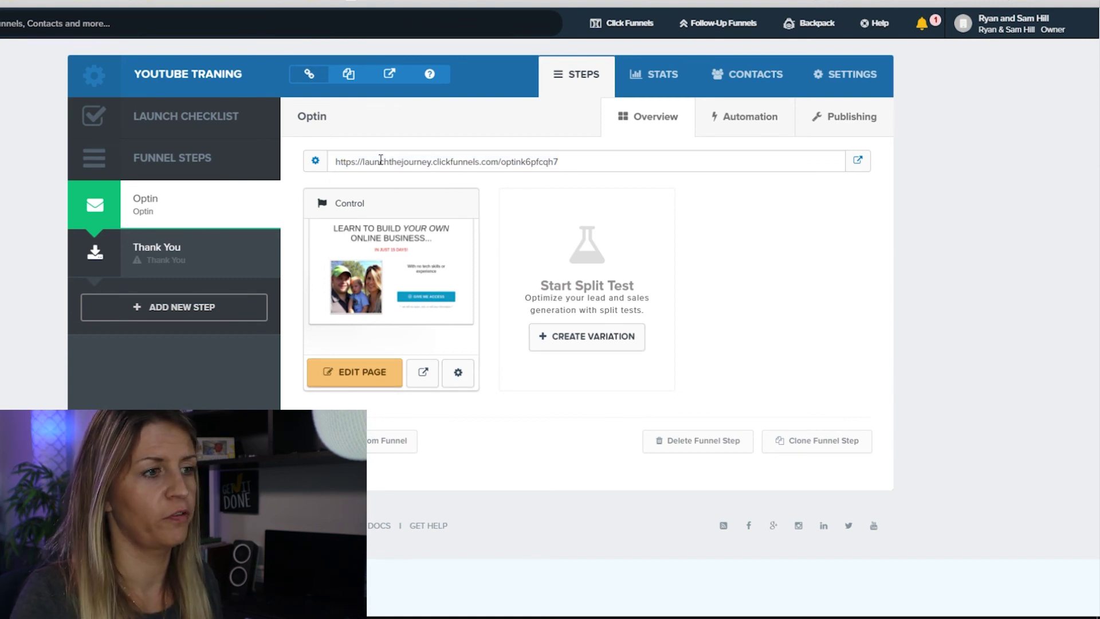
{"action": "left_click", "coordinate": [858, 75]}
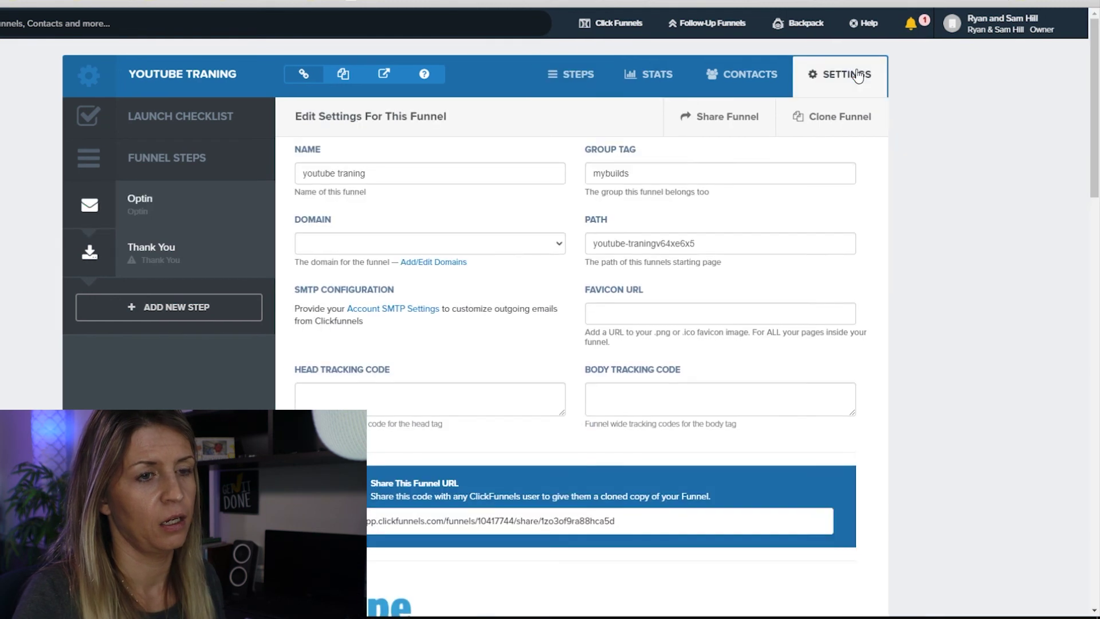
{"action": "left_click", "coordinate": [555, 247]}
{"action": "left_click", "coordinate": [369, 286]}
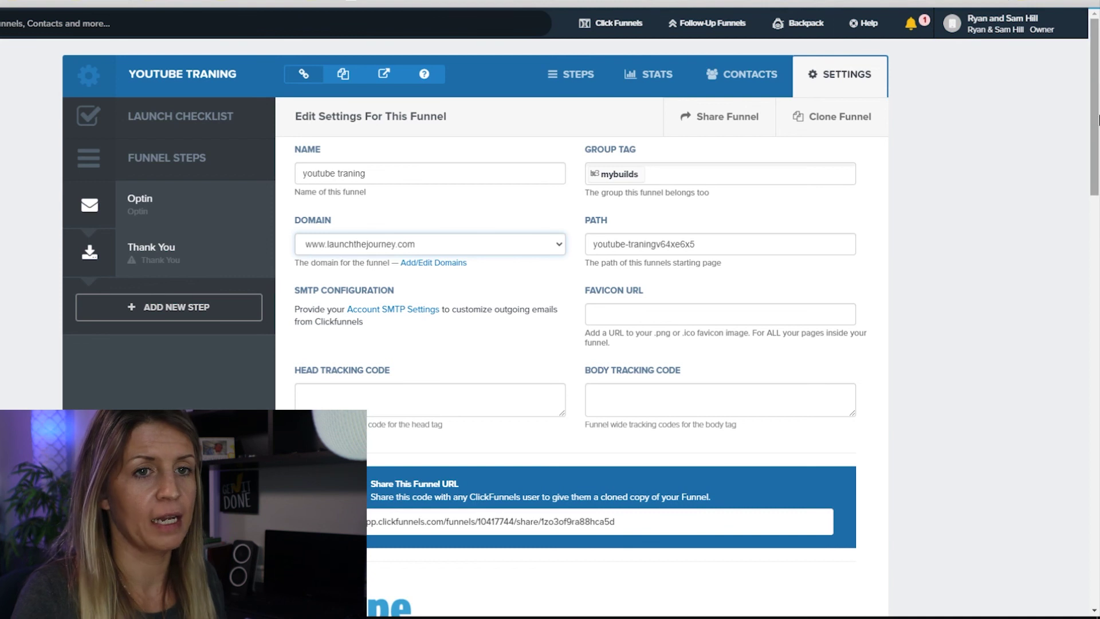
{"action": "left_click_drag", "start_coordinate": [1094, 62], "coordinate": [1066, 481]}
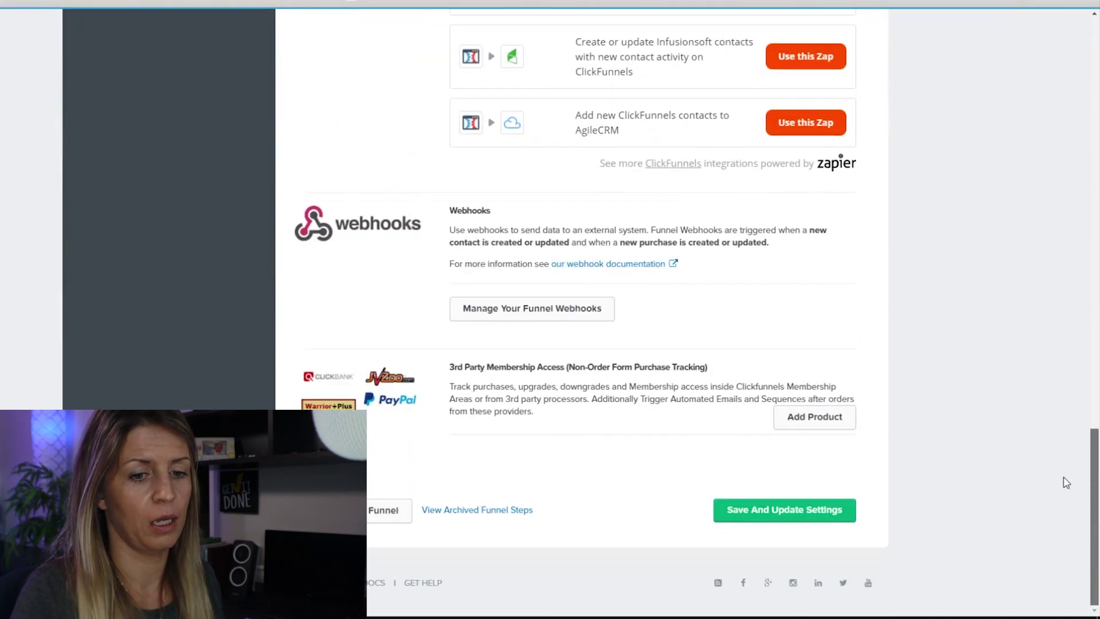
{"action": "left_click", "coordinate": [779, 512]}
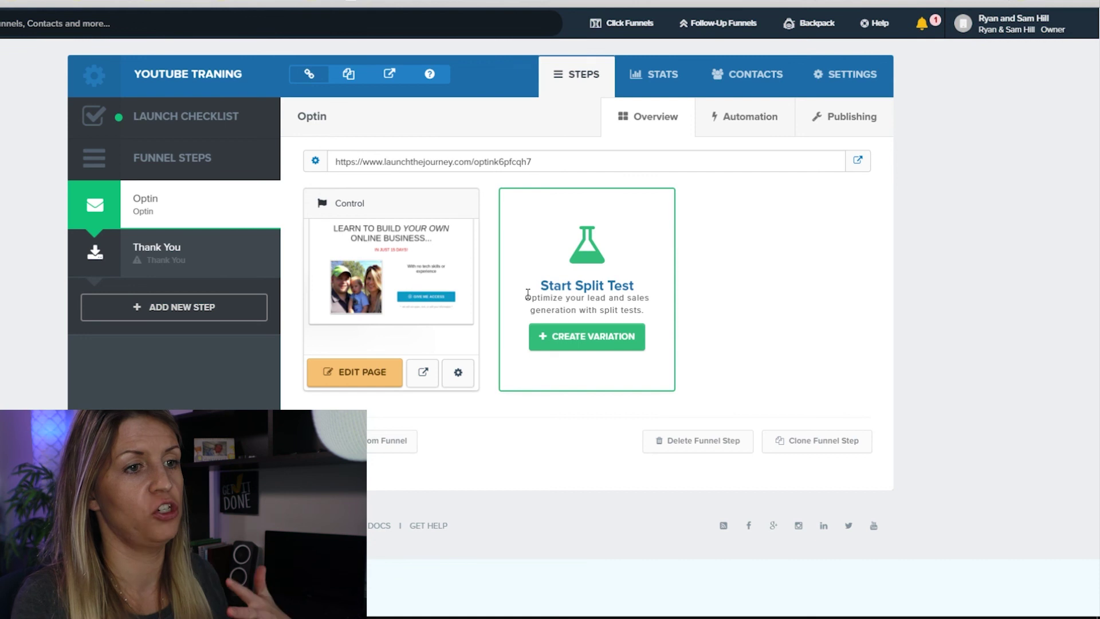
View the funnel's contacts for the last 30 days across all funnel steps.
{"action": "left_click", "coordinate": [752, 86]}
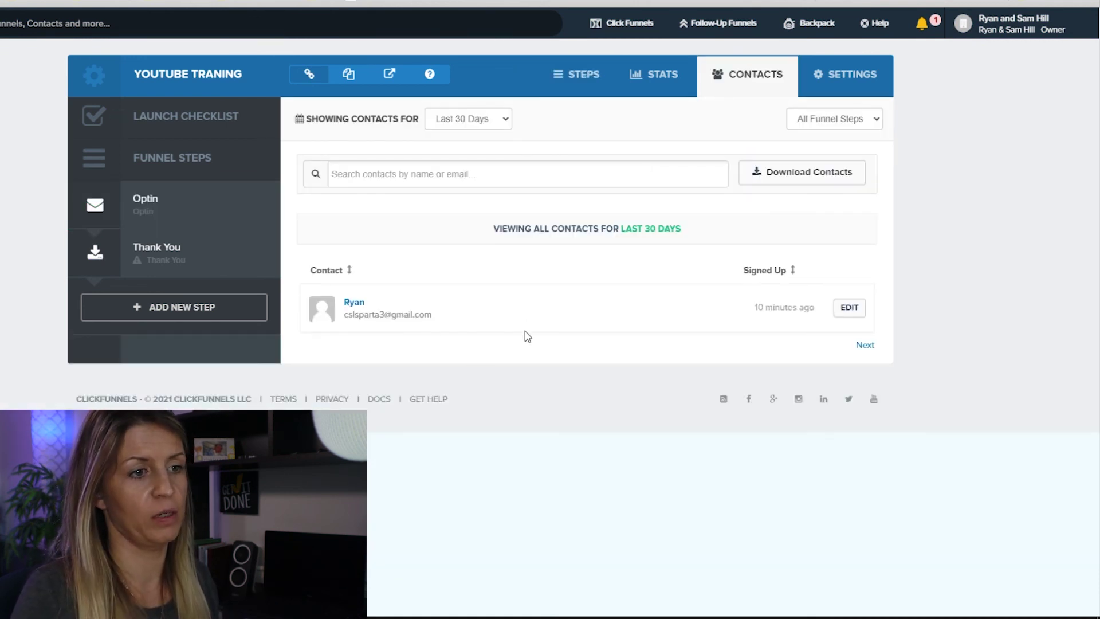